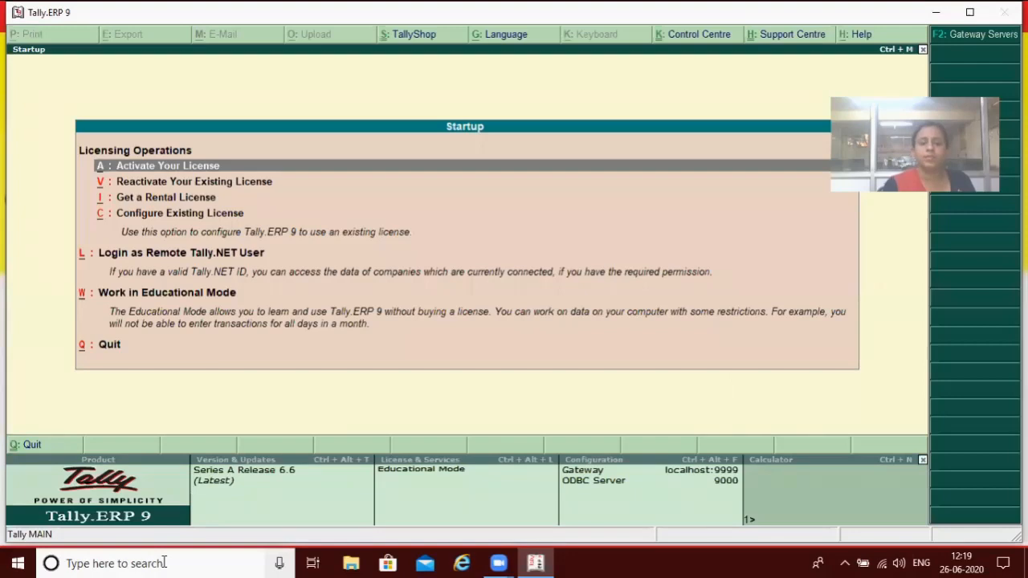
Start working in Educational Mode and get to the company information options.
{"action": "key", "text": "Down"}
{"action": "key", "text": "Down"}
{"action": "key", "text": "Down"}
{"action": "key", "text": "Down"}
{"action": "key", "text": "Down"}
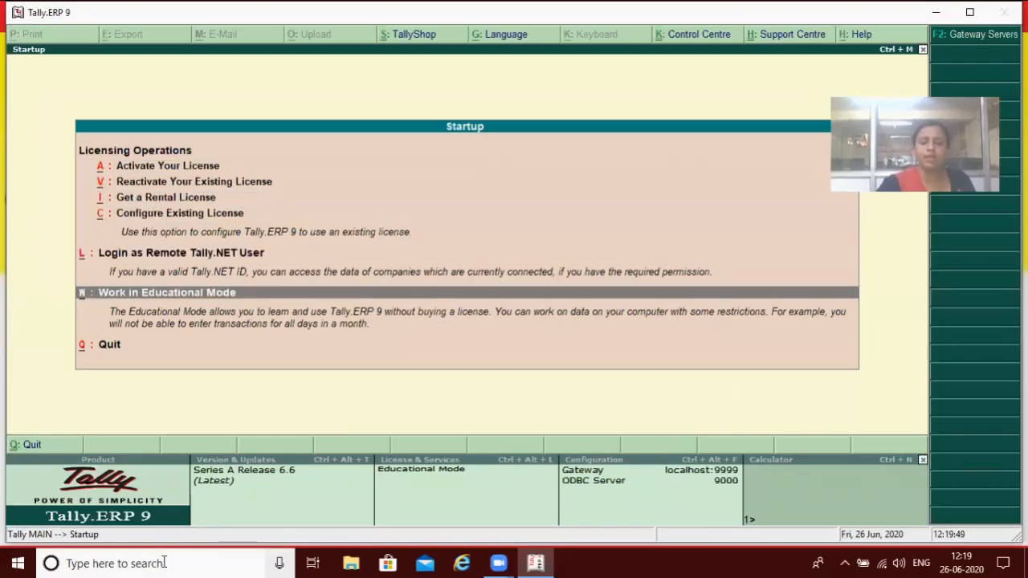
{"action": "key", "text": "Return"}
{"action": "key", "text": "Escape"}
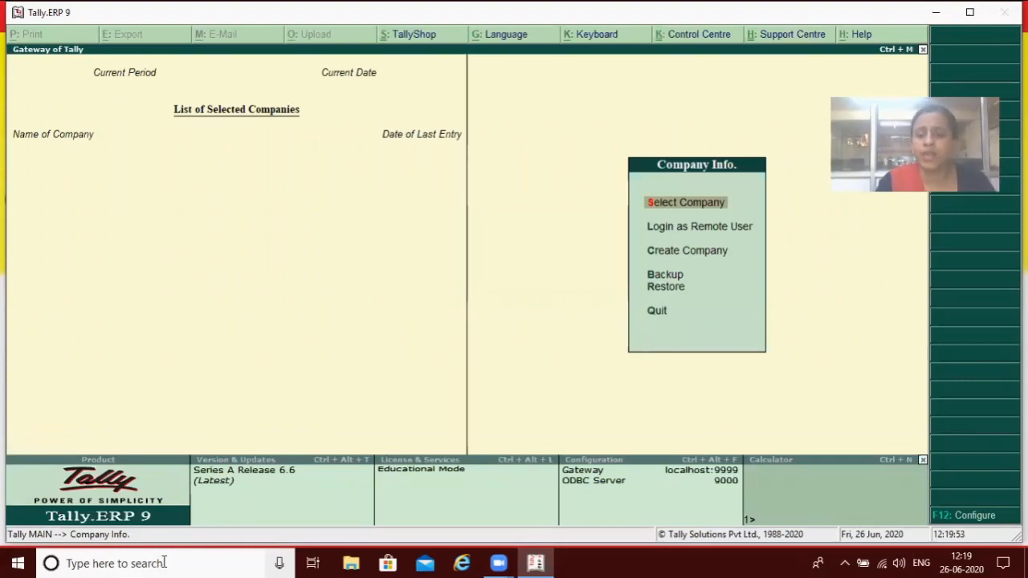
Start creating a new company named S, using S as its mailing name as well.
{"action": "key", "text": "Down"}
{"action": "key", "text": "Down"}
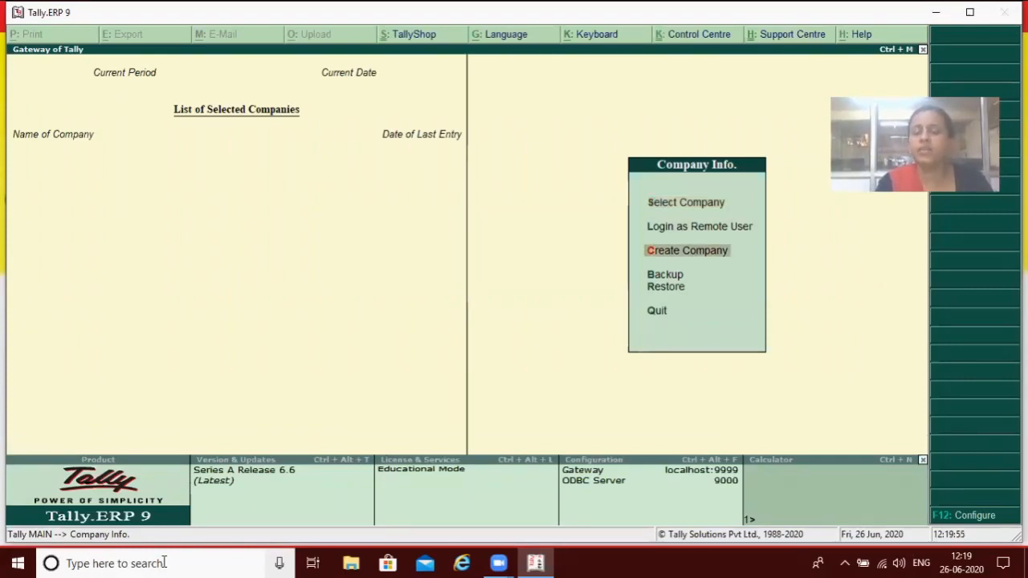
{"action": "key", "text": "Return"}
{"action": "type", "text": "S"}
{"action": "key", "text": "Return"}
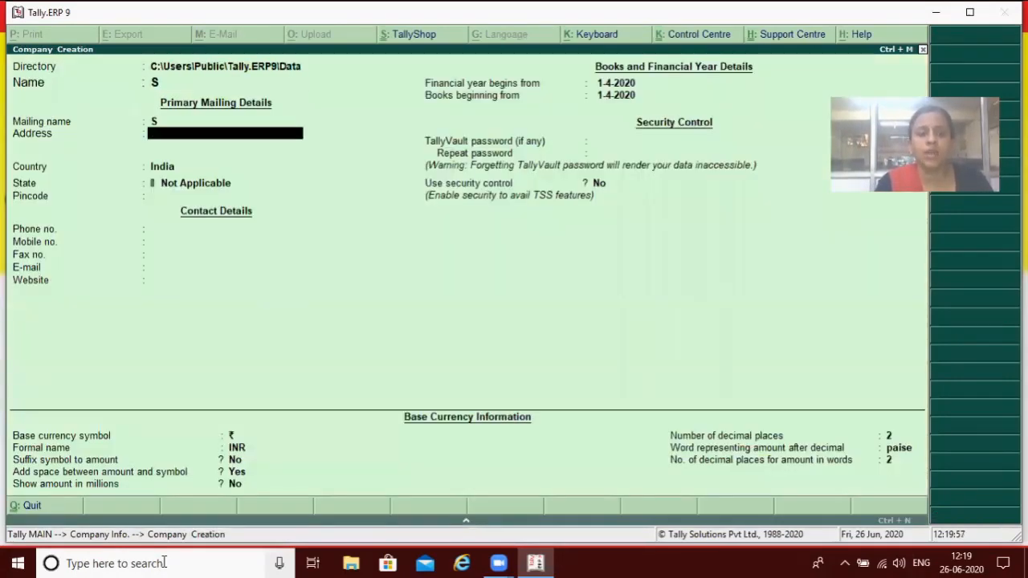
Set the new company's state to Haryana, keep India as the country, and save the company to reach the Gateway of Tally.
{"action": "key", "text": "Return"}
{"action": "key", "text": "Return"}
{"action": "key", "text": "Return"}
{"action": "type", "text": "H"}
{"action": "key", "text": "Down"}
{"action": "key", "text": "Up"}
{"action": "key", "text": "Return"}
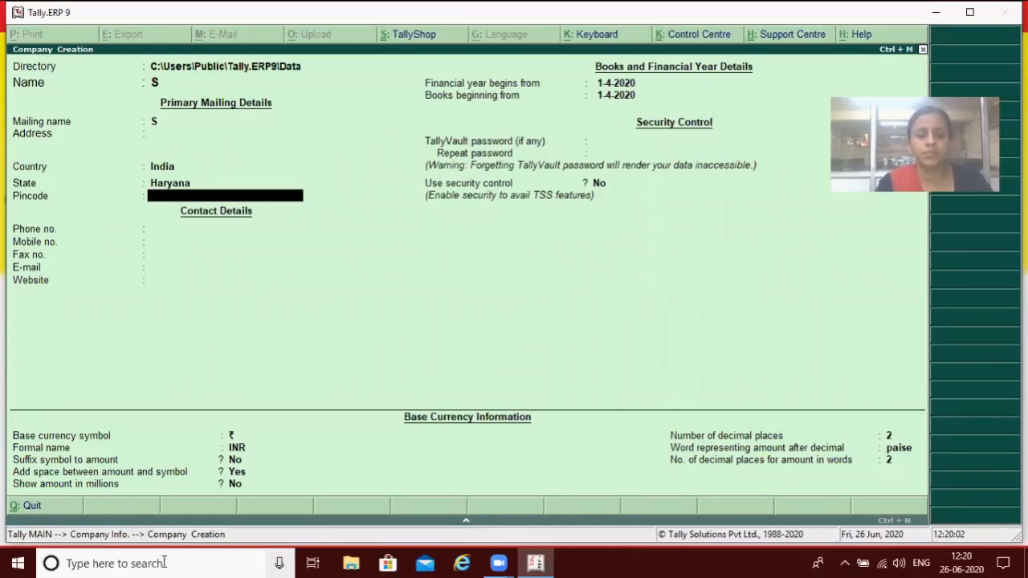
{"action": "key", "text": "ctrl+a"}
{"action": "key", "text": "Escape"}
{"action": "key", "text": "Escape"}
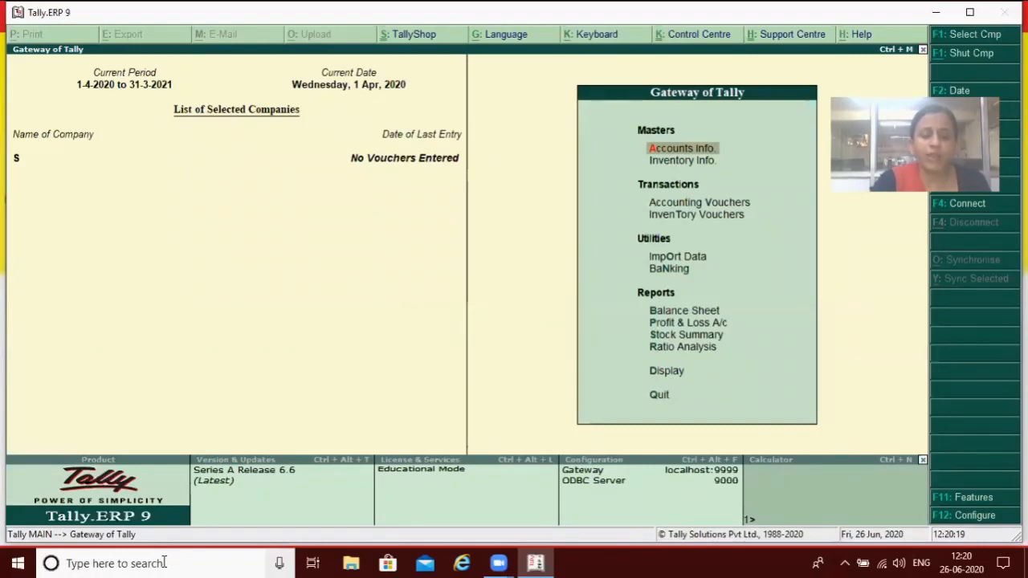
Open the Inventory Features of company S.
{"action": "key", "text": "F12"}
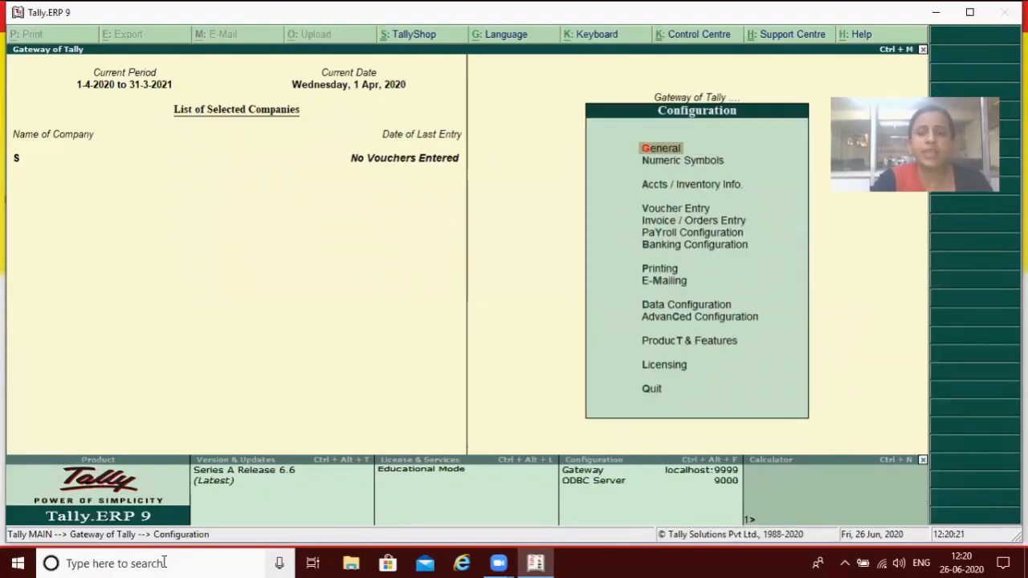
{"action": "key", "text": "Escape"}
{"action": "key", "text": "F11"}
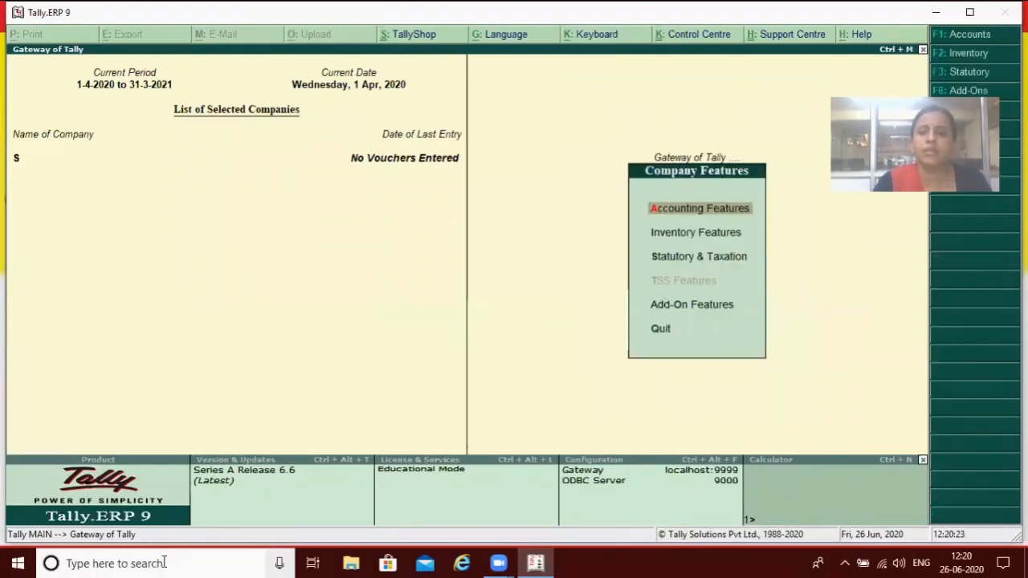
{"action": "key", "text": "Down"}
{"action": "key", "text": "Return"}
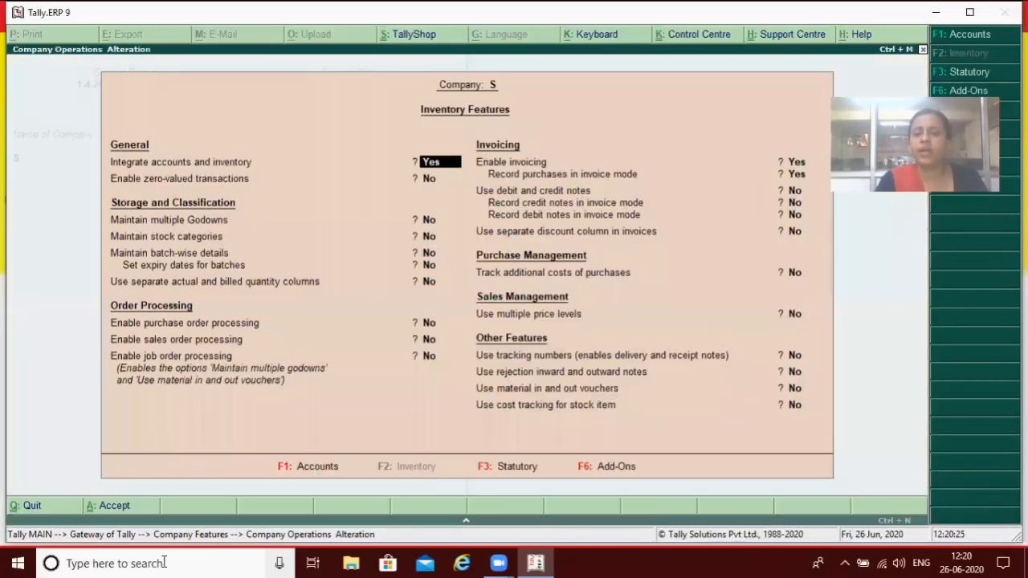
Enable the separate discount column in invoices, leaving the preceding inventory features at their defaults.
{"action": "key", "text": "Return"}
{"action": "key", "text": "Return"}
{"action": "key", "text": "Return"}
{"action": "key", "text": "Return"}
{"action": "key", "text": "Return"}
{"action": "key", "text": "Return"}
{"action": "key", "text": "Return"}
{"action": "key", "text": "Return"}
{"action": "key", "text": "Return"}
{"action": "key", "text": "Return"}
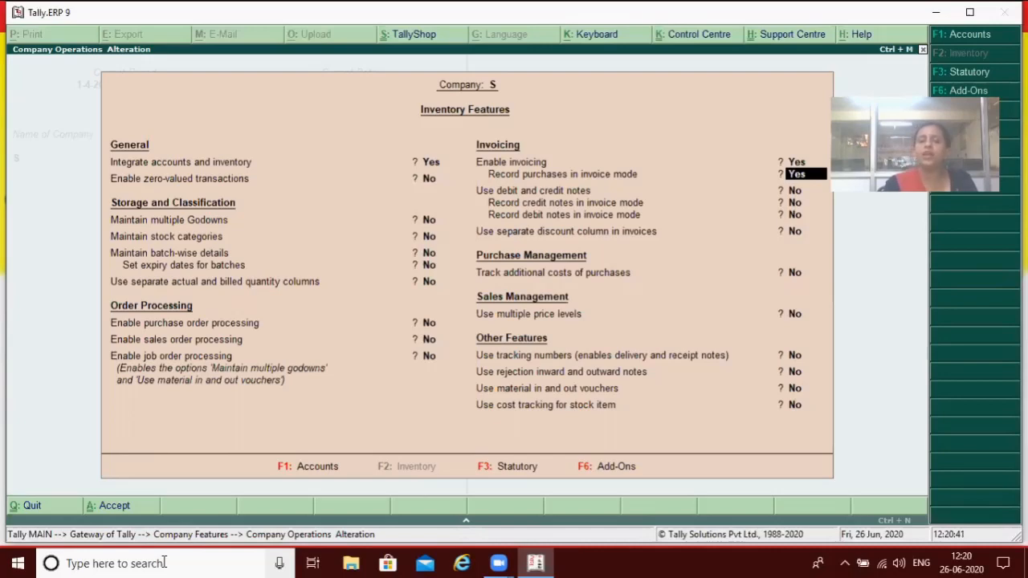
{"action": "key", "text": "Return"}
{"action": "key", "text": "Return"}
{"action": "key", "text": "Return"}
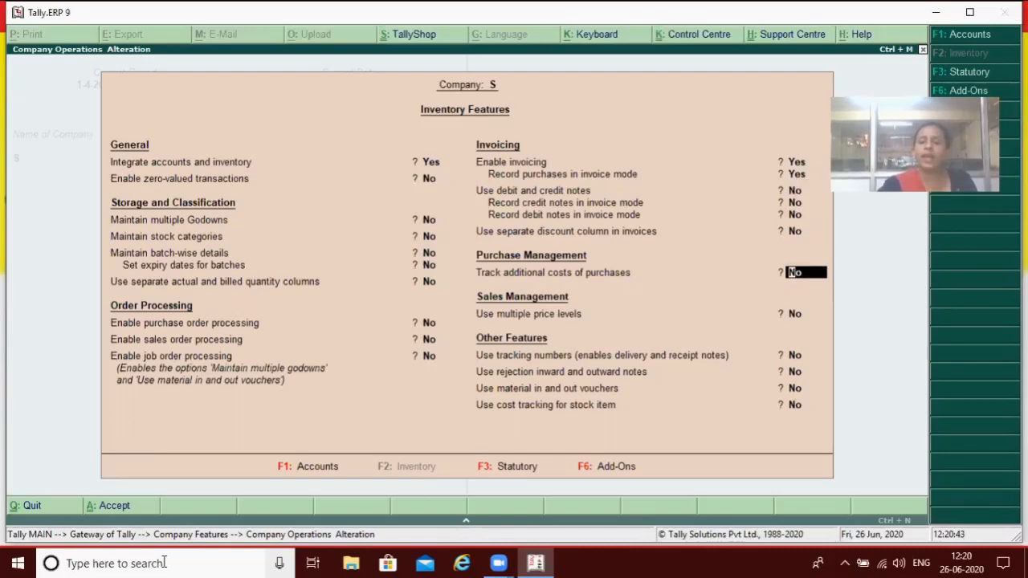
{"action": "key", "text": "Up"}
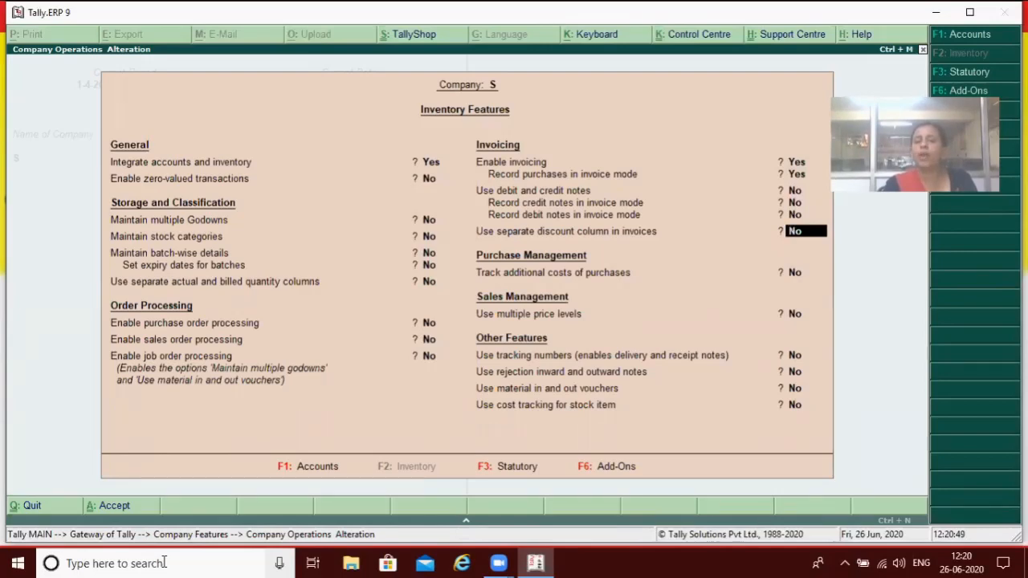
{"action": "type", "text": "y"}
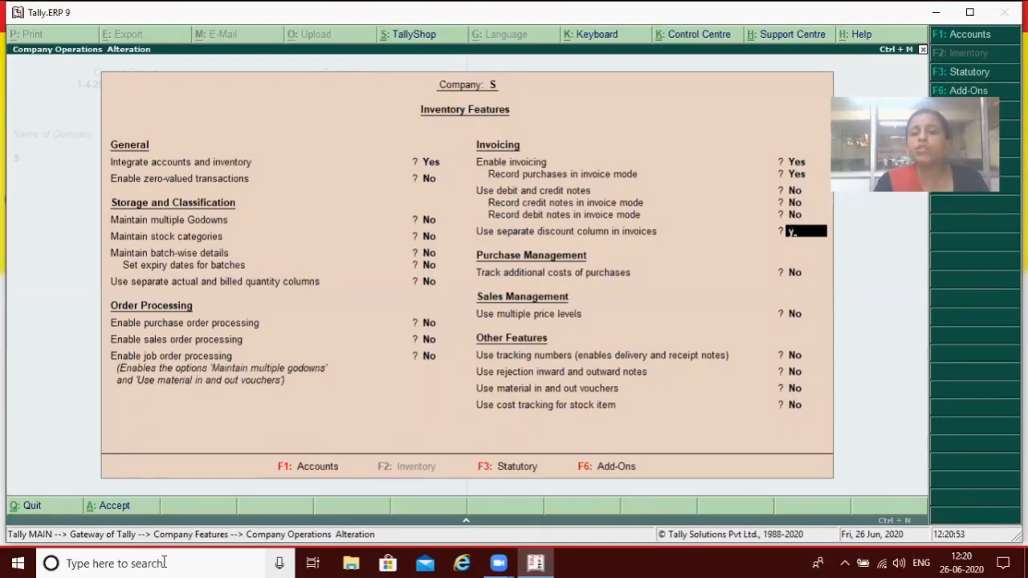
{"action": "key", "text": "Return"}
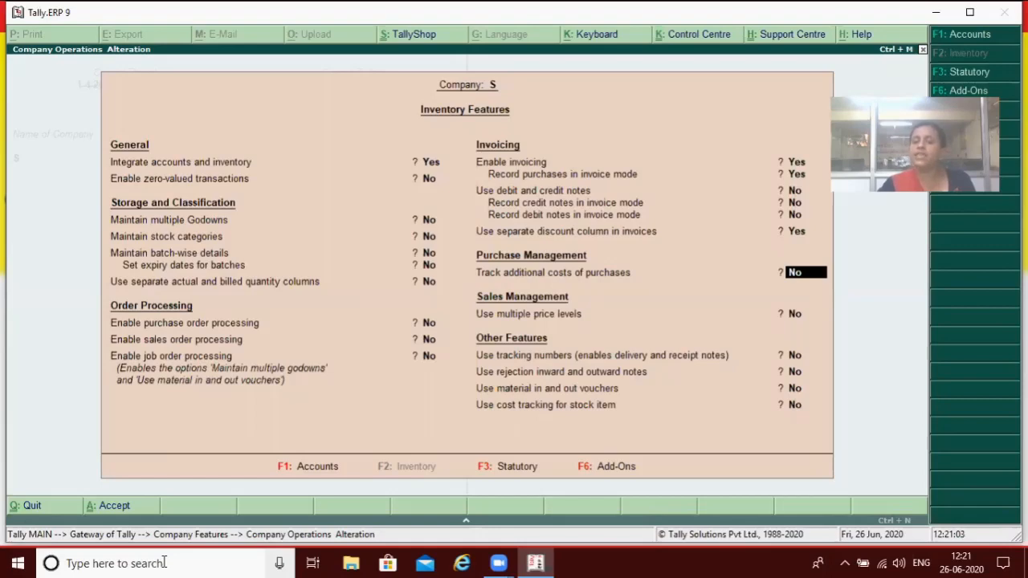
Keep the remaining inventory features at their defaults, accept the settings and return to the Gateway of Tally.
{"action": "key", "text": "Return"}
{"action": "key", "text": "Return"}
{"action": "key", "text": "Return"}
{"action": "key", "text": "Return"}
{"action": "key", "text": "Return"}
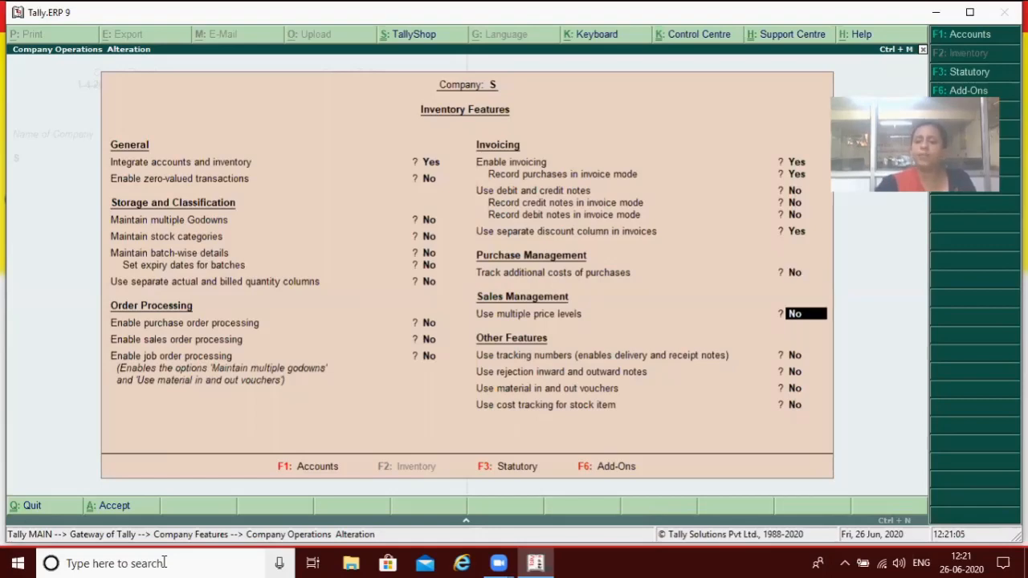
{"action": "key", "text": "Return"}
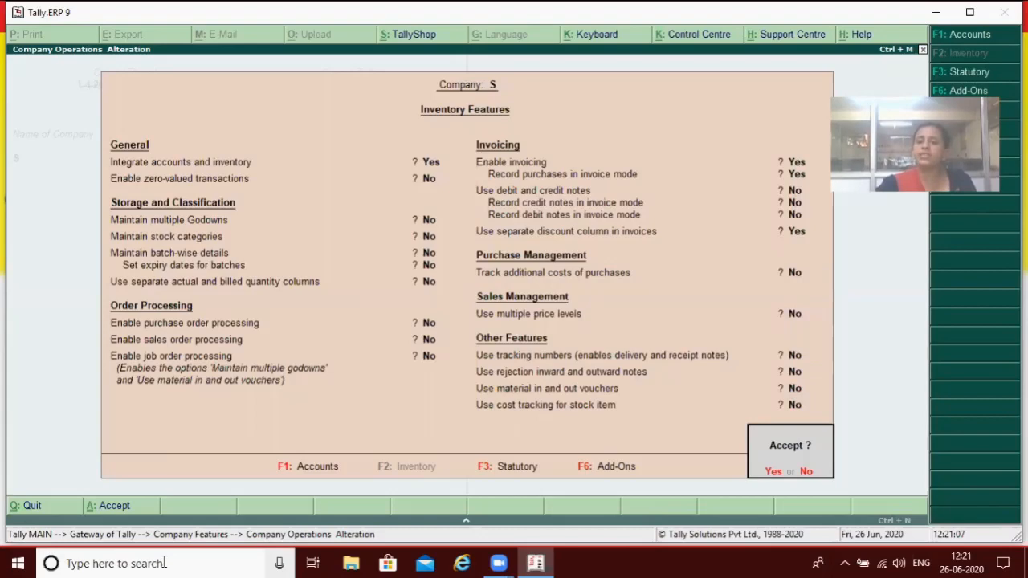
{"action": "key", "text": "Return"}
{"action": "key", "text": "Escape"}
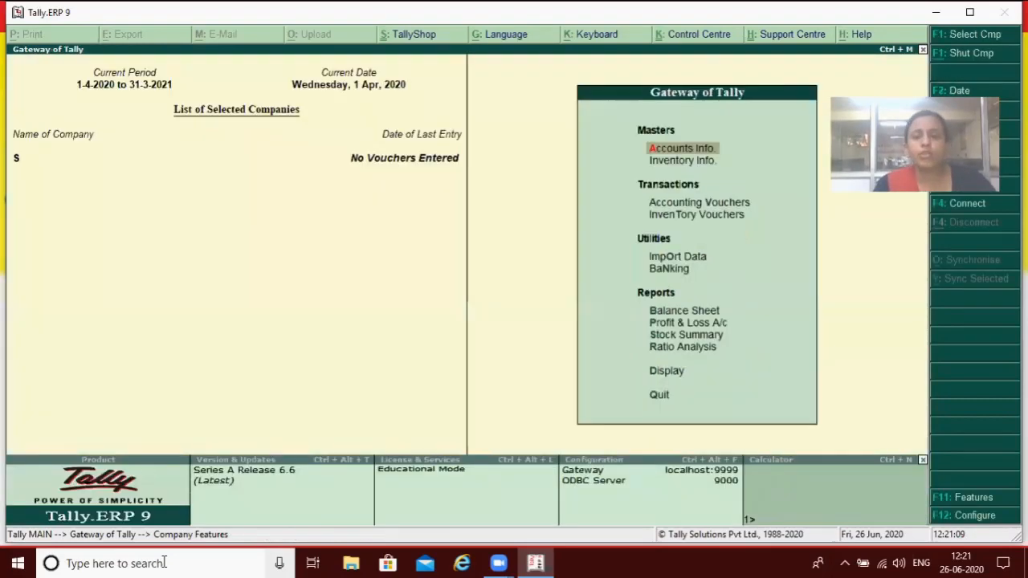
Open a new sales voucher in Accounting Vouchers and check its item columns for the Disc % column.
{"action": "key", "text": "Down"}
{"action": "key", "text": "Down"}
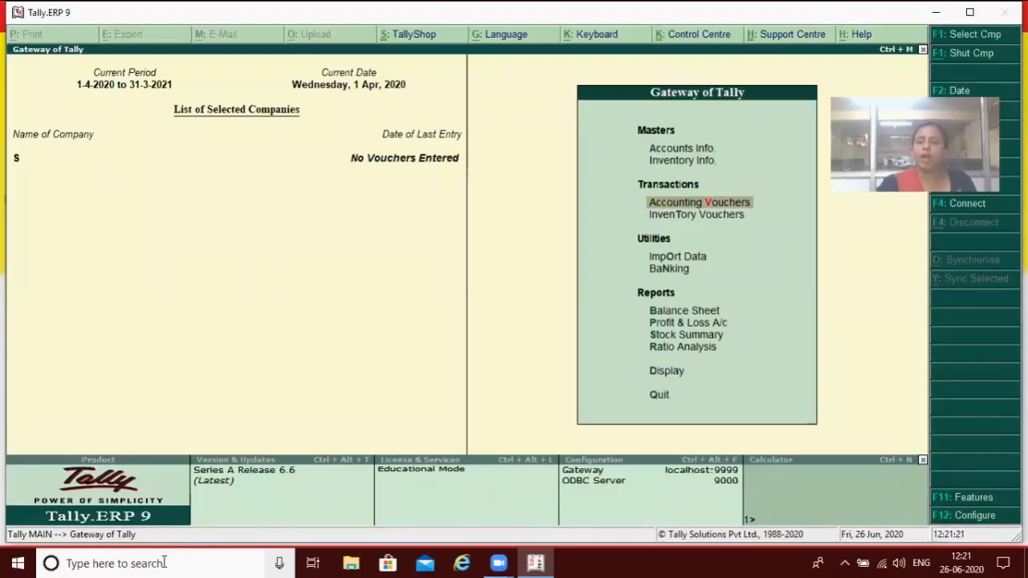
{"action": "key", "text": "Return"}
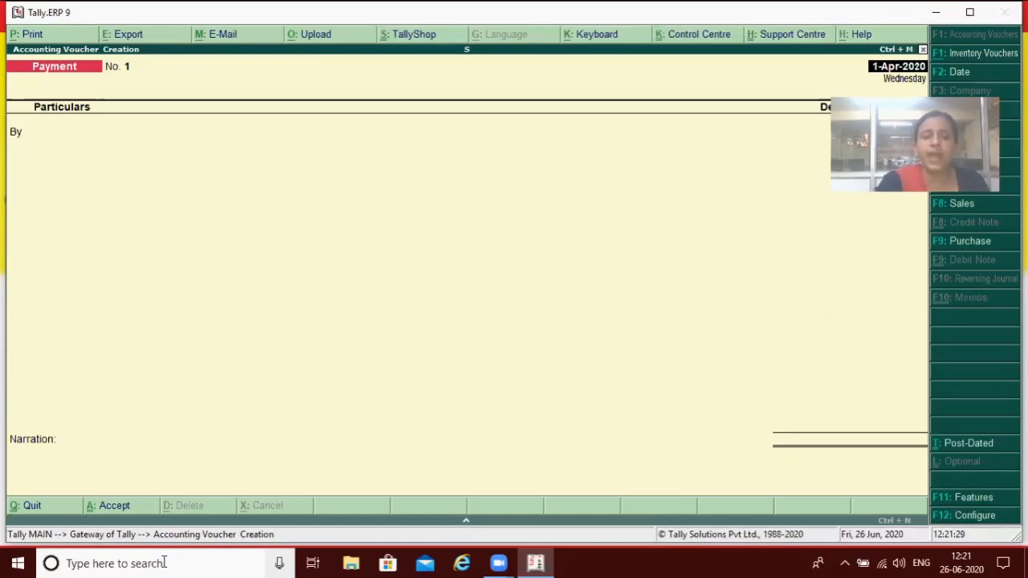
{"action": "key", "text": "F8"}
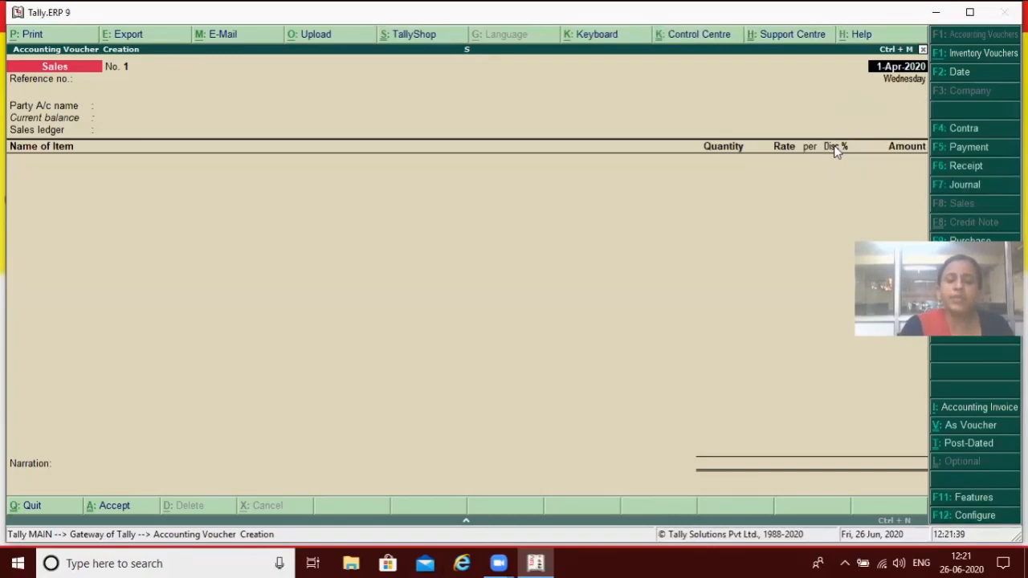
Start a purchase voucher with supplier invoice number 1, dated 1-Apr-2020, and Cash as the party account.
{"action": "key", "text": "F9"}
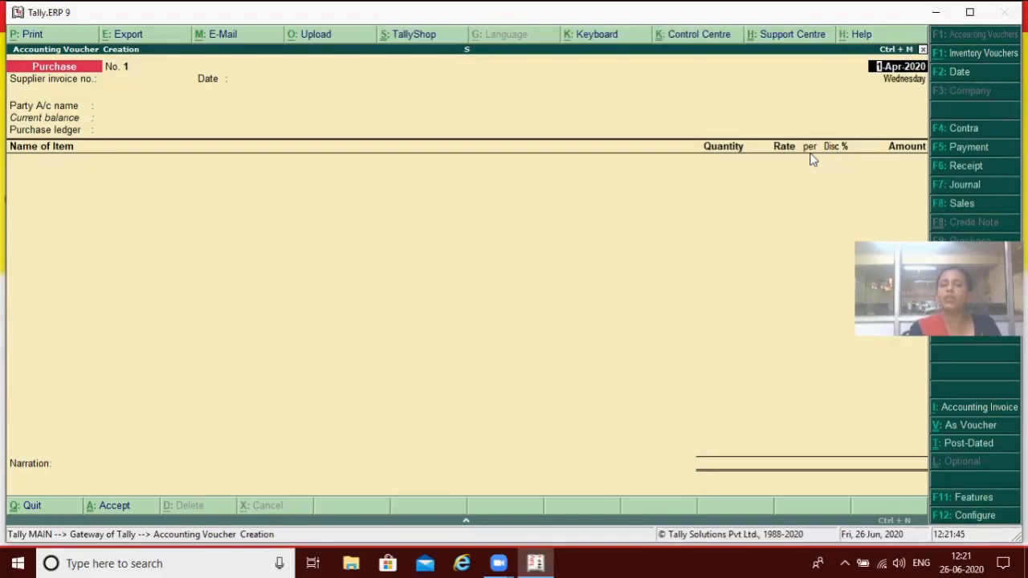
{"action": "key", "text": "Return"}
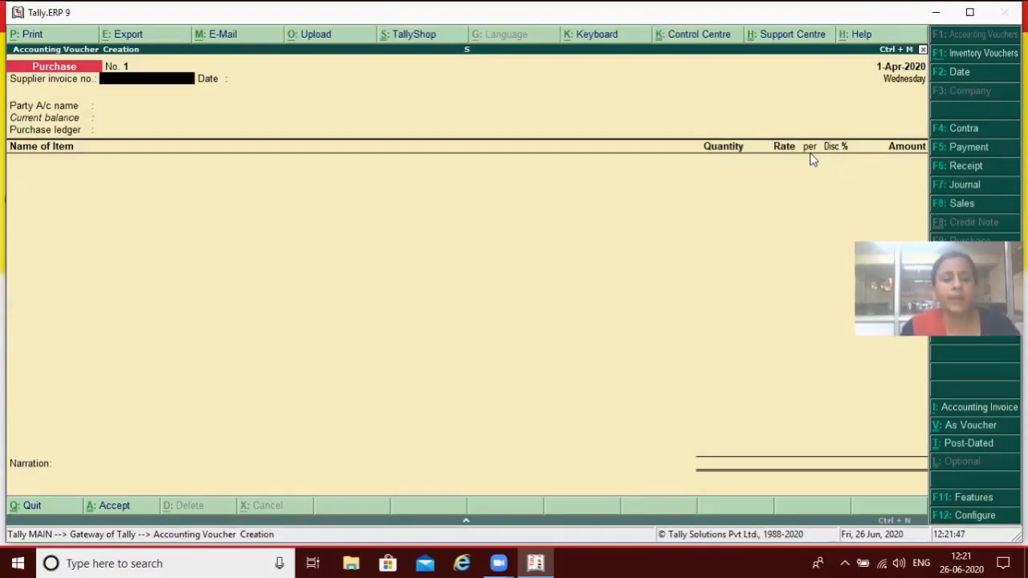
{"action": "type", "text": "1"}
{"action": "key", "text": "Return"}
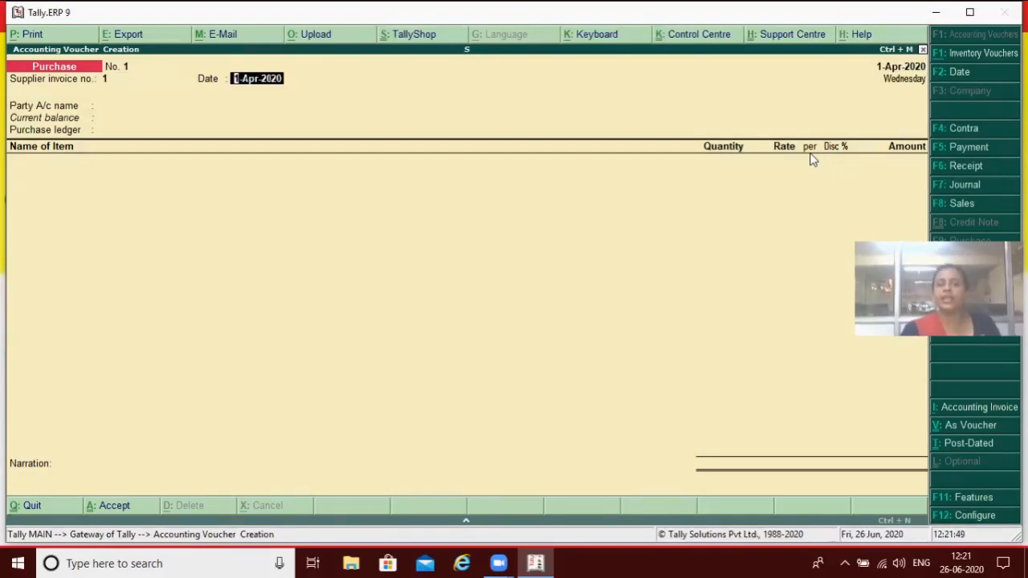
{"action": "key", "text": "Return"}
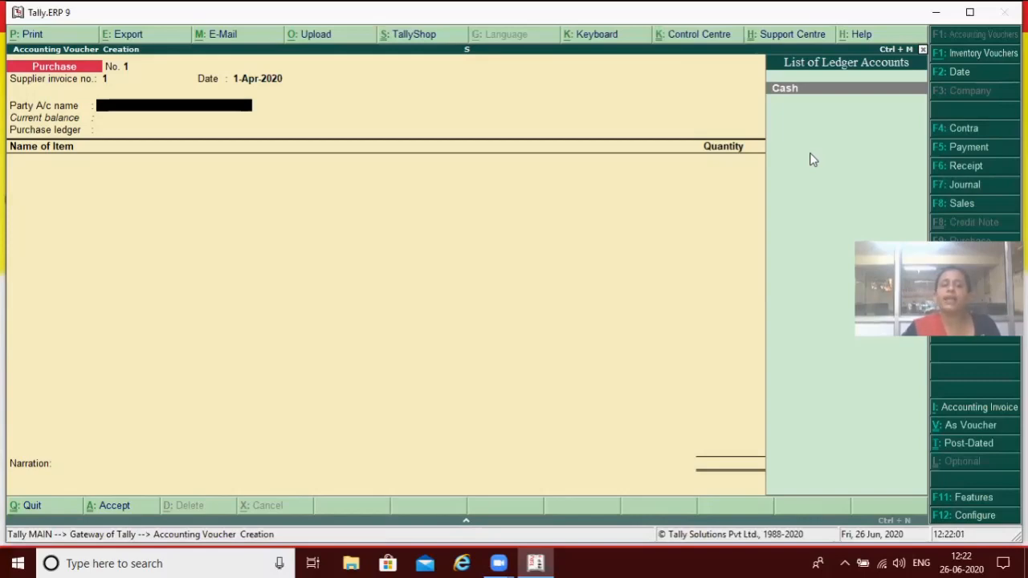
{"action": "key", "text": "Return"}
{"action": "key", "text": "Return"}
{"action": "key", "text": "Return"}
{"action": "key", "text": "Return"}
{"action": "key", "text": "Return"}
{"action": "key", "text": "Return"}
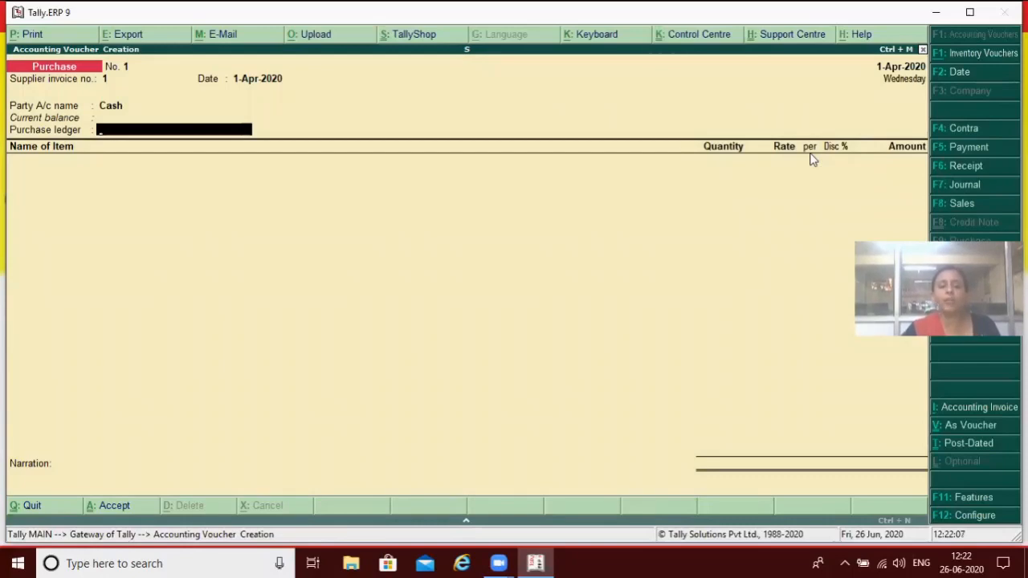
Create a ledger named Purchase under Capital Account from the voucher's purchase ledger field.
{"action": "key", "text": "alt+c"}
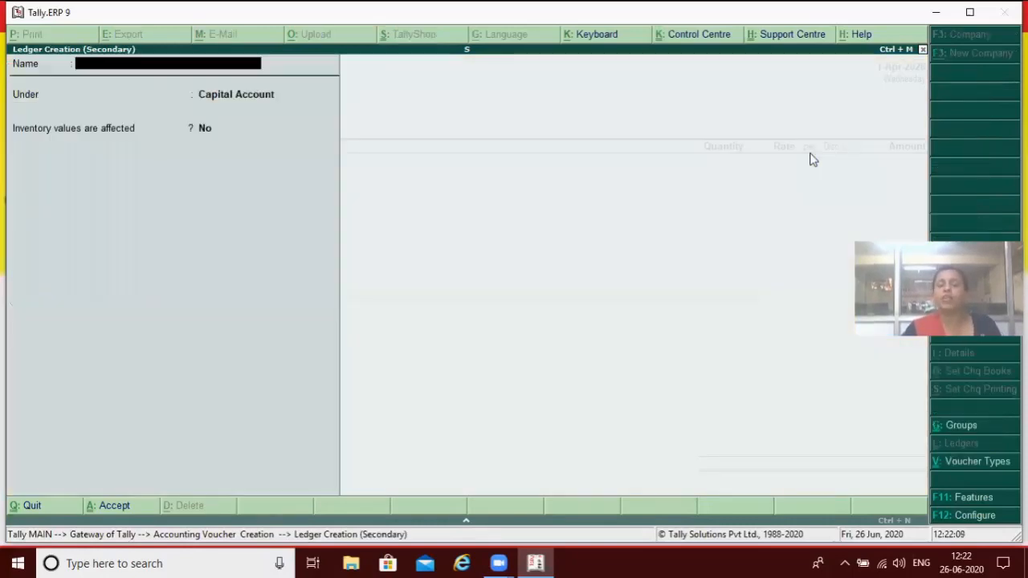
{"action": "type", "text": "Purchase"}
{"action": "key", "text": "Return"}
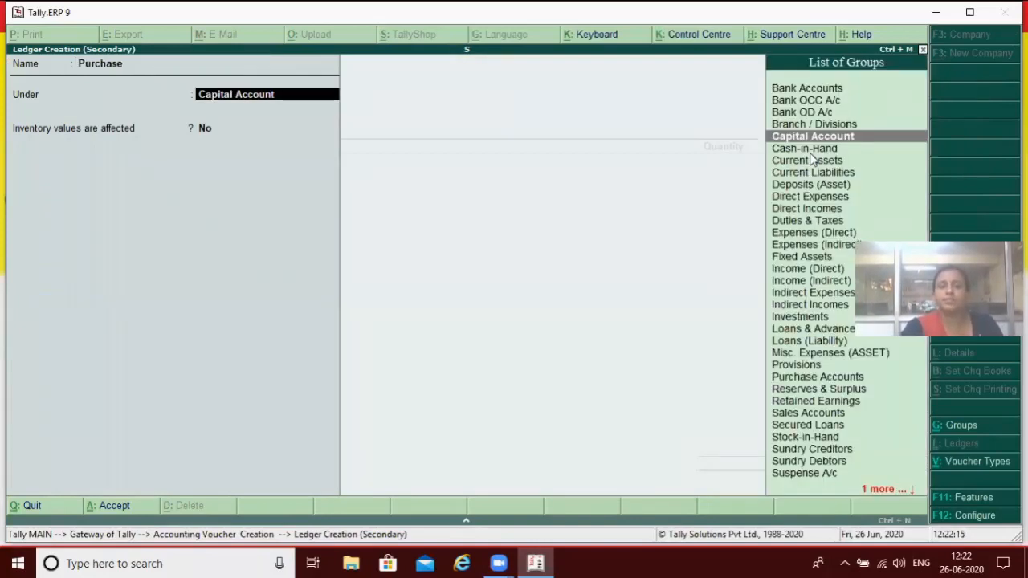
{"action": "key", "text": "Return"}
{"action": "key", "text": "Return"}
{"action": "key", "text": "Return"}
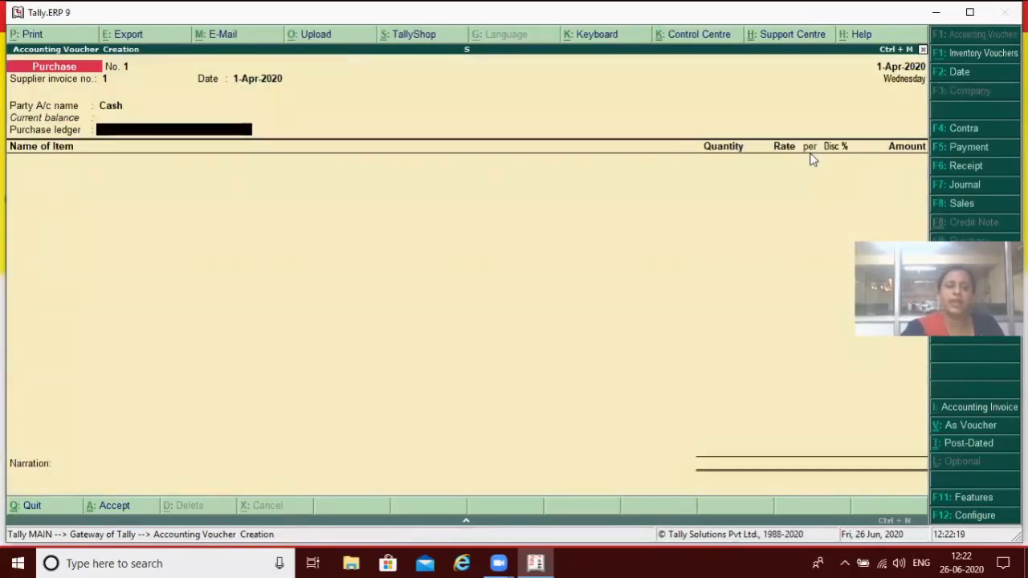
Go back to the purchase voucher's party account and confirm Cash again.
{"action": "key", "text": "BackSpace"}
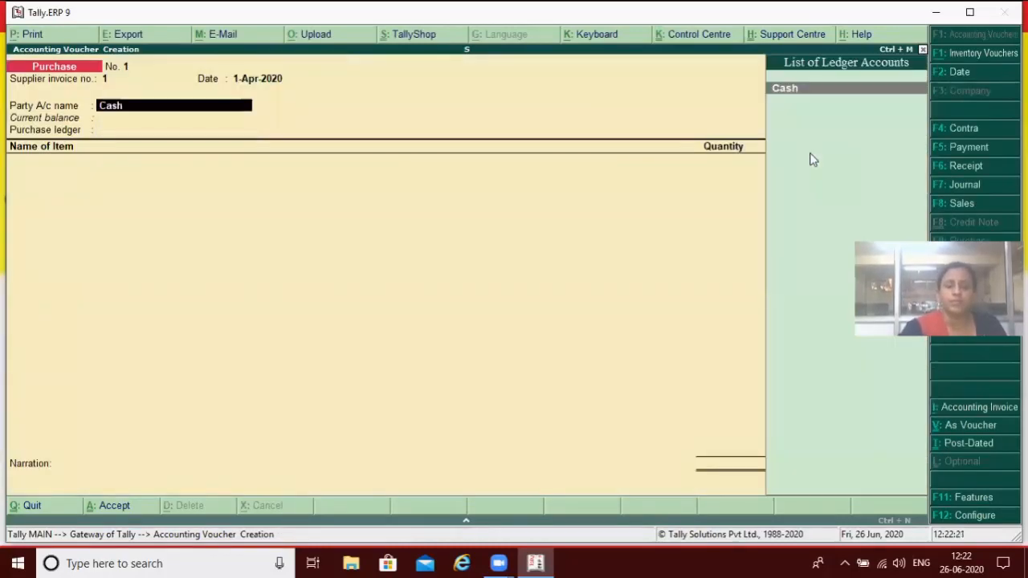
{"action": "key", "text": "Return"}
{"action": "key", "text": "Return"}
{"action": "key", "text": "Return"}
{"action": "key", "text": "Return"}
{"action": "key", "text": "Return"}
{"action": "key", "text": "Return"}
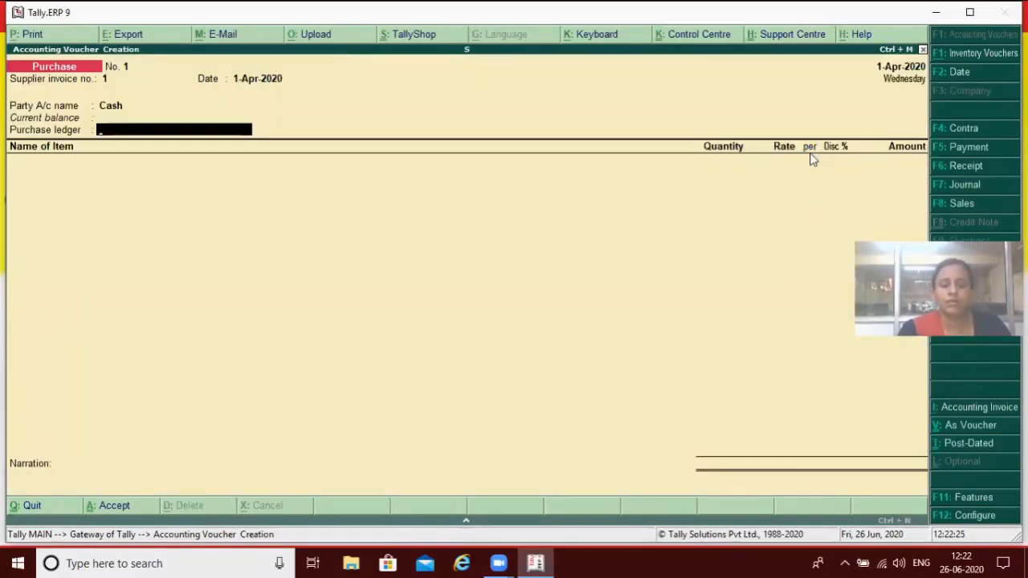
Create a ledger named Purchasee under Purchase Accounts from the voucher's purchase ledger field, with inventory values affected.
{"action": "key", "text": "alt+c"}
{"action": "type", "text": "Purchase"}
{"action": "key", "text": "Return"}
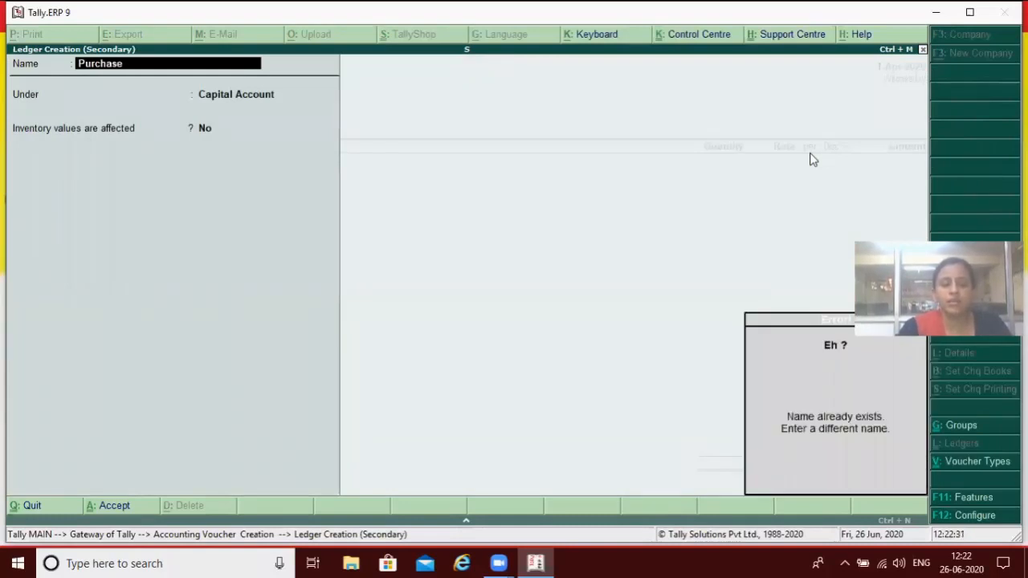
{"action": "type", "text": "E"}
{"action": "key", "text": "BackSpace"}
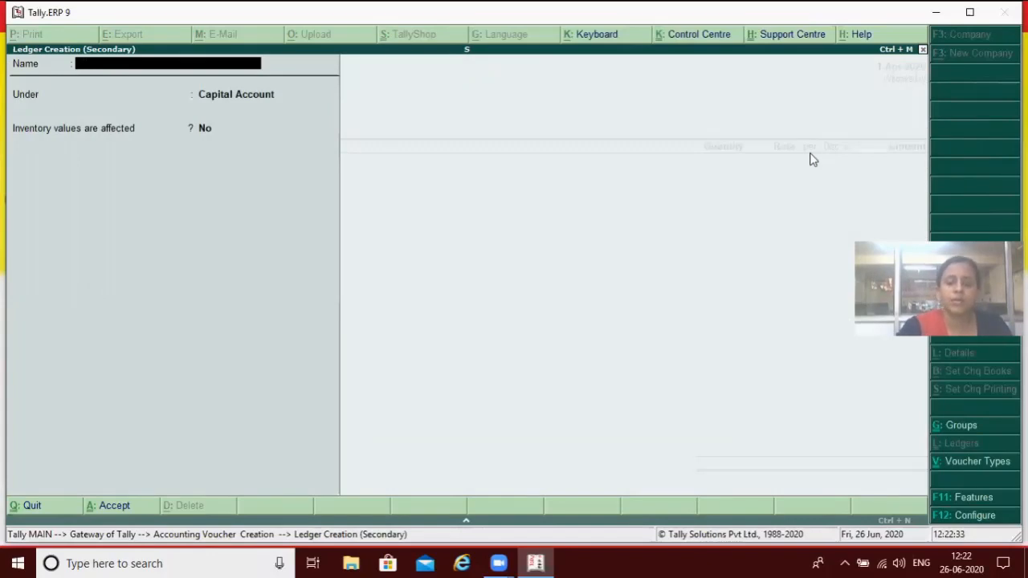
{"action": "type", "text": "Purchasee"}
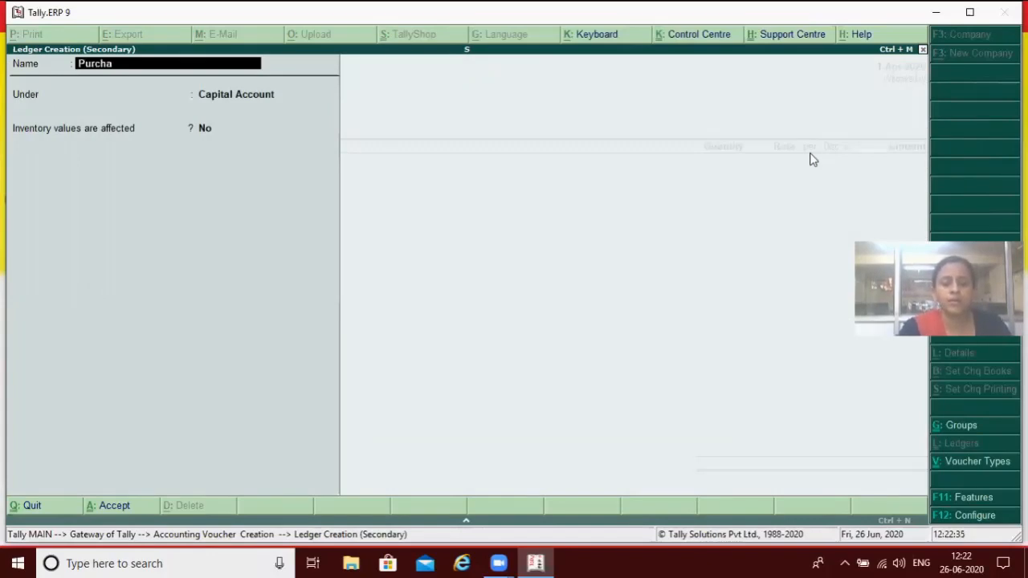
{"action": "key", "text": "Return"}
{"action": "type", "text": "P"}
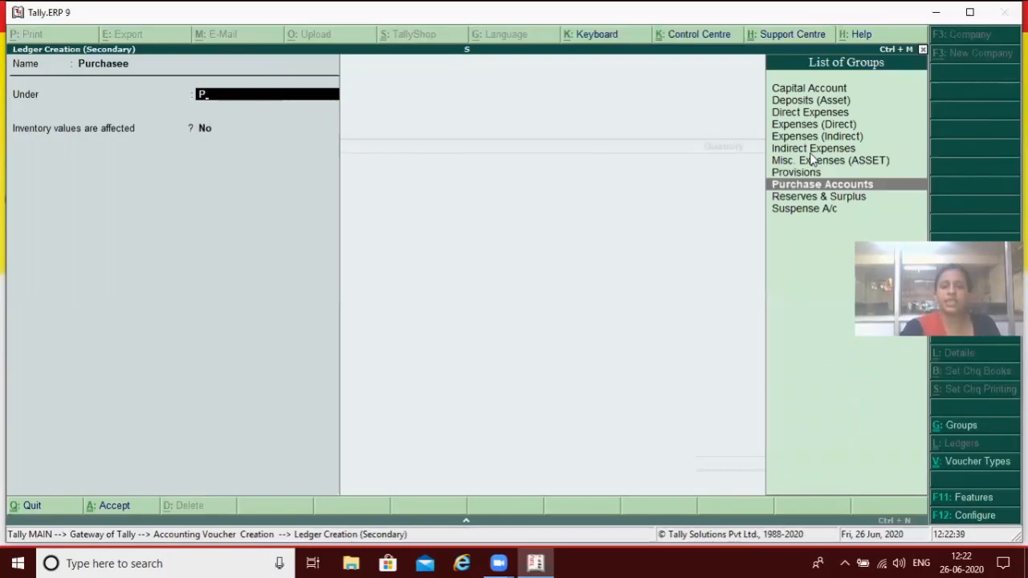
{"action": "key", "text": "Return"}
{"action": "key", "text": "Return"}
{"action": "key", "text": "Return"}
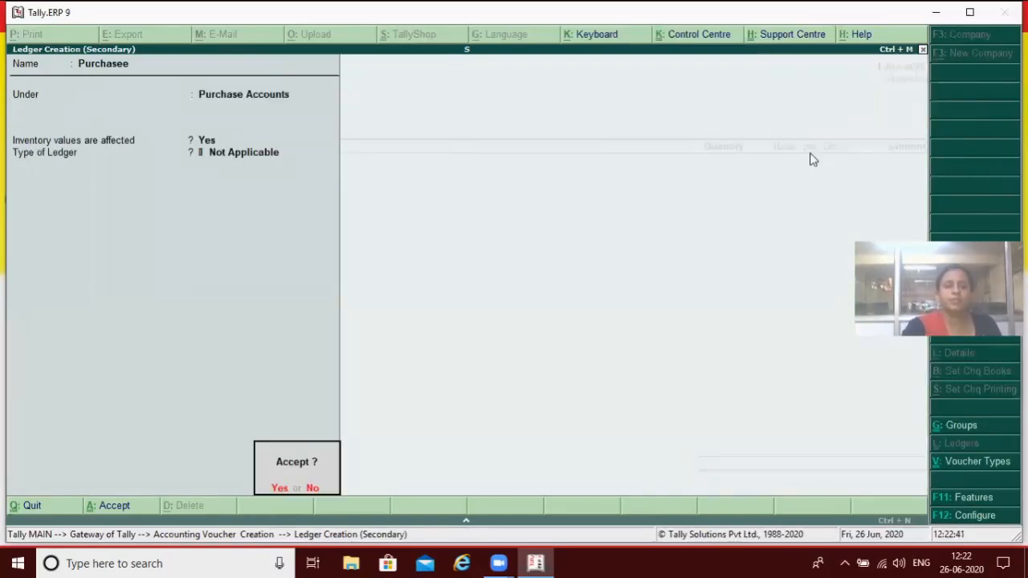
{"action": "key", "text": "Return"}
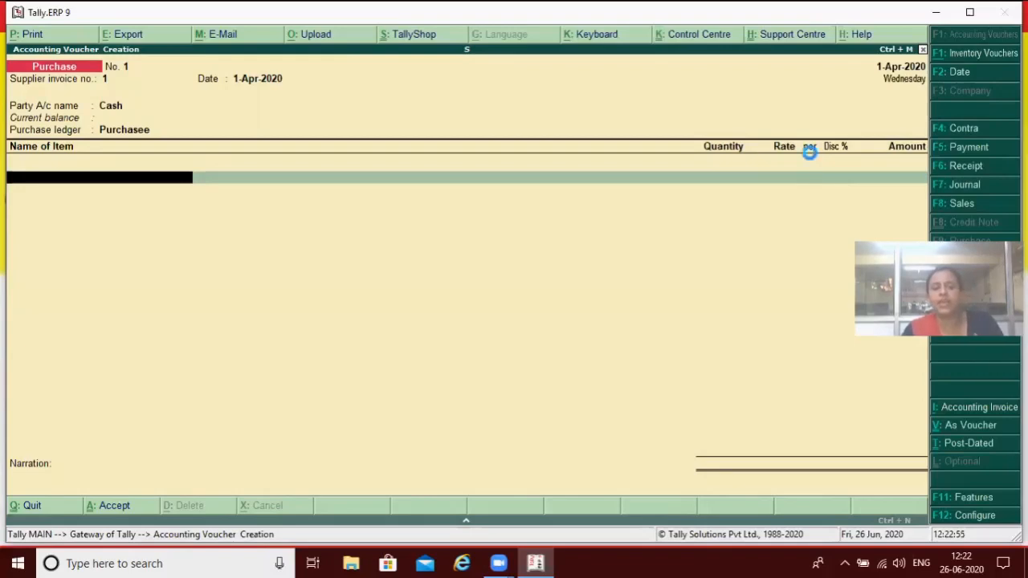
Start a new stock item named Led with part number 32 from the voucher's item line, without default invoicing ledgers.
{"action": "key", "text": "alt+c"}
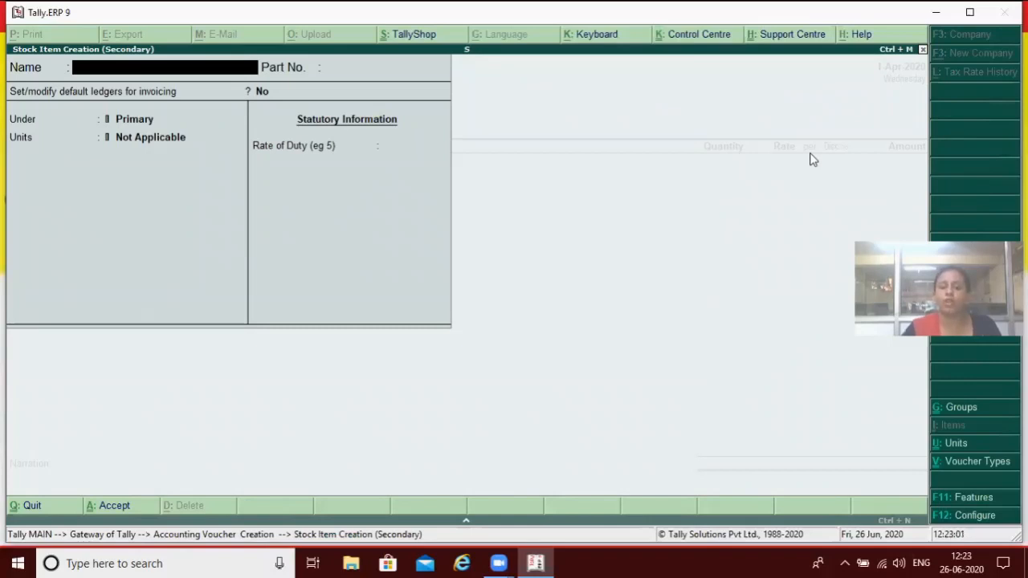
{"action": "type", "text": "Led"}
{"action": "key", "text": "BackSpace"}
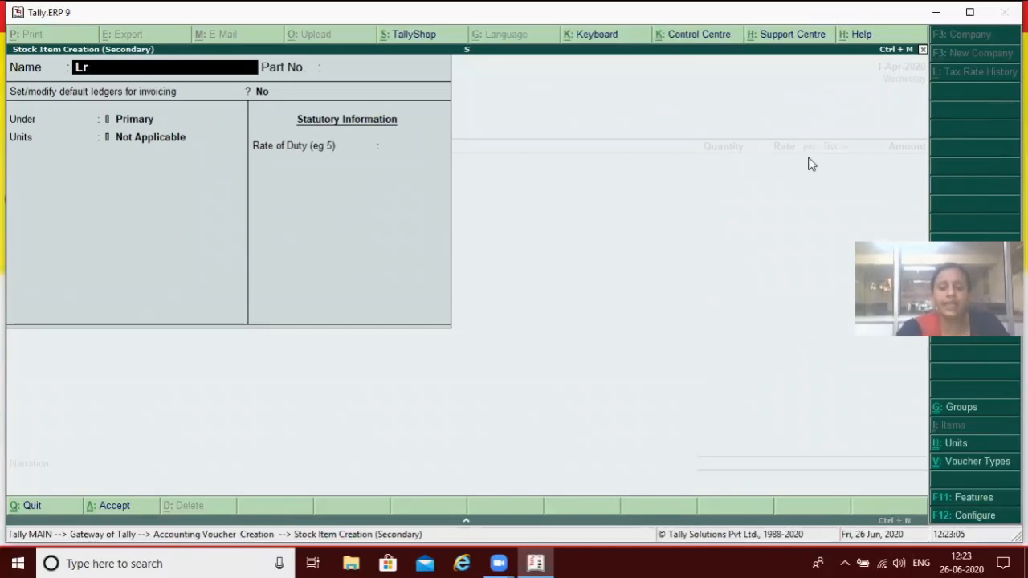
{"action": "type", "text": "d"}
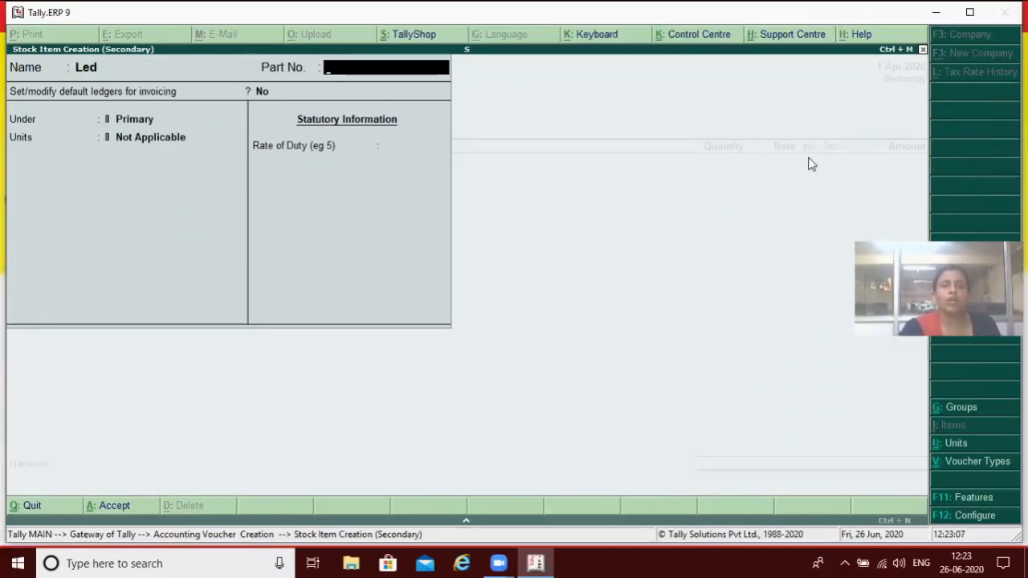
{"action": "type", "text": "32"}
{"action": "key", "text": "Return"}
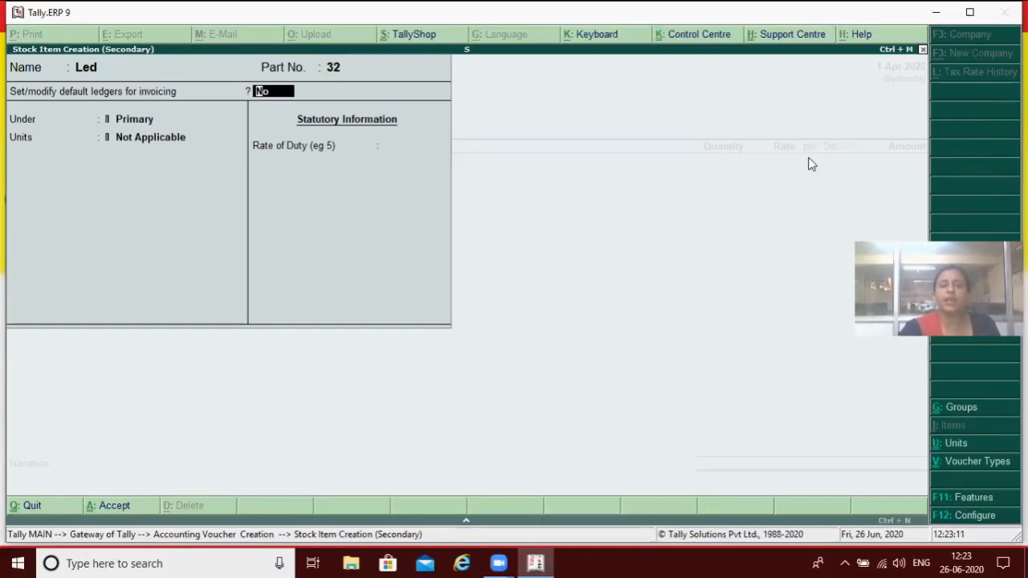
{"action": "key", "text": "Return"}
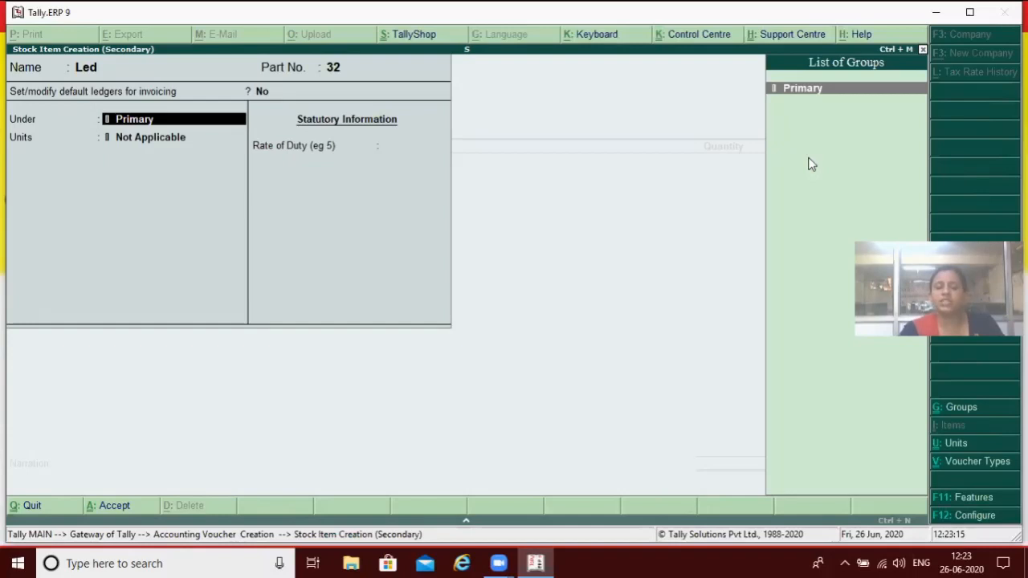
Create a stock group named Sony under Primary for the Led item, without adding item quantities.
{"action": "key", "text": "alt+c"}
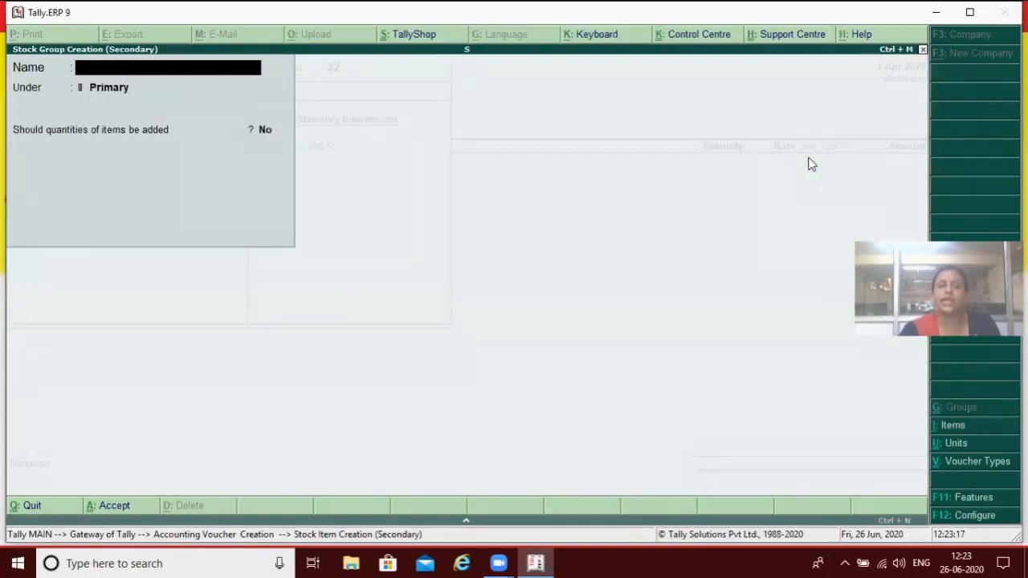
{"action": "type", "text": "Sony"}
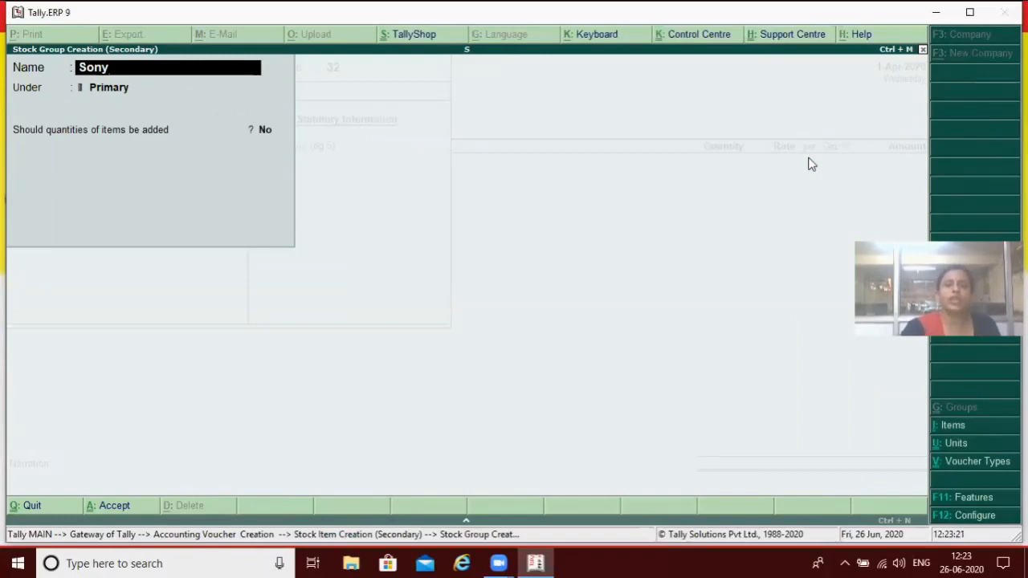
{"action": "key", "text": "Return"}
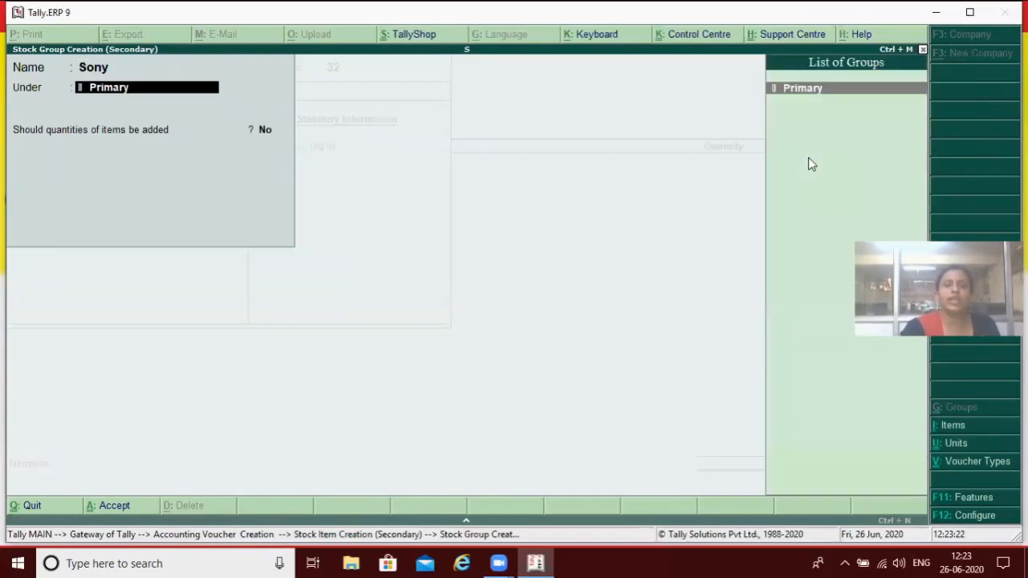
{"action": "key", "text": "Return"}
{"action": "key", "text": "Return"}
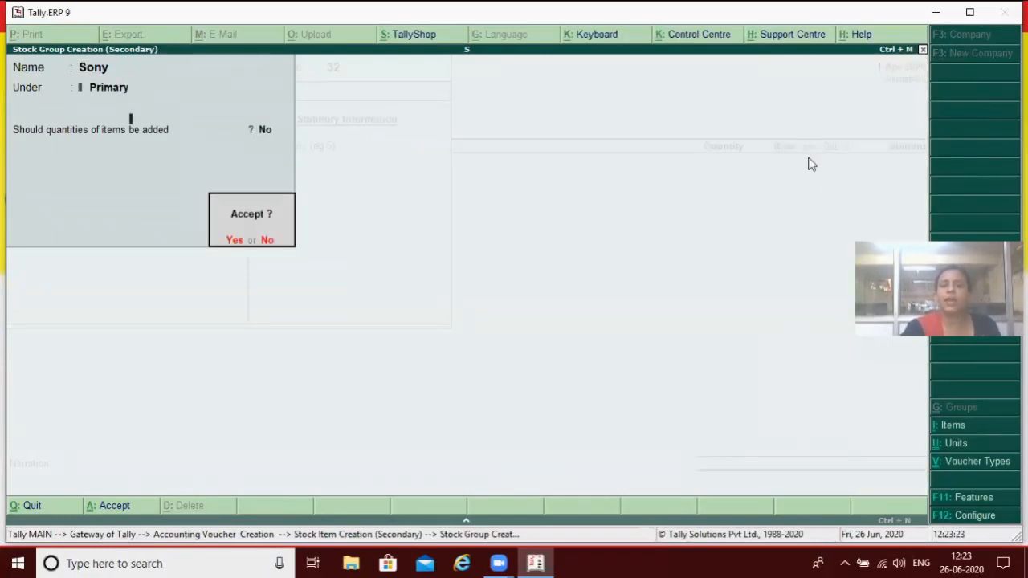
{"action": "key", "text": "Return"}
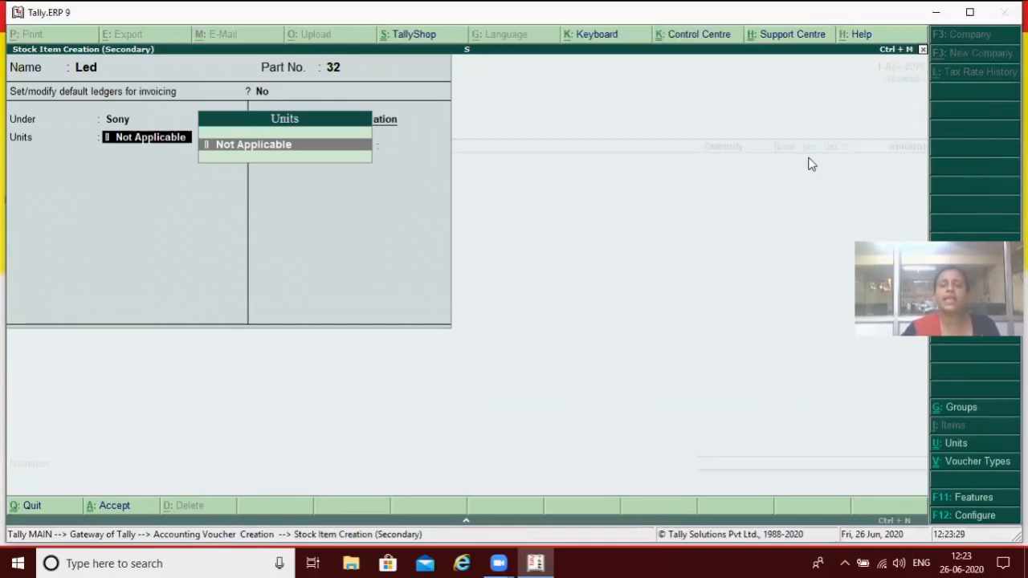
Create a simple unit with symbol pcs, formal name Piece and 0 decimal places for the Led item.
{"action": "key", "text": "alt+c"}
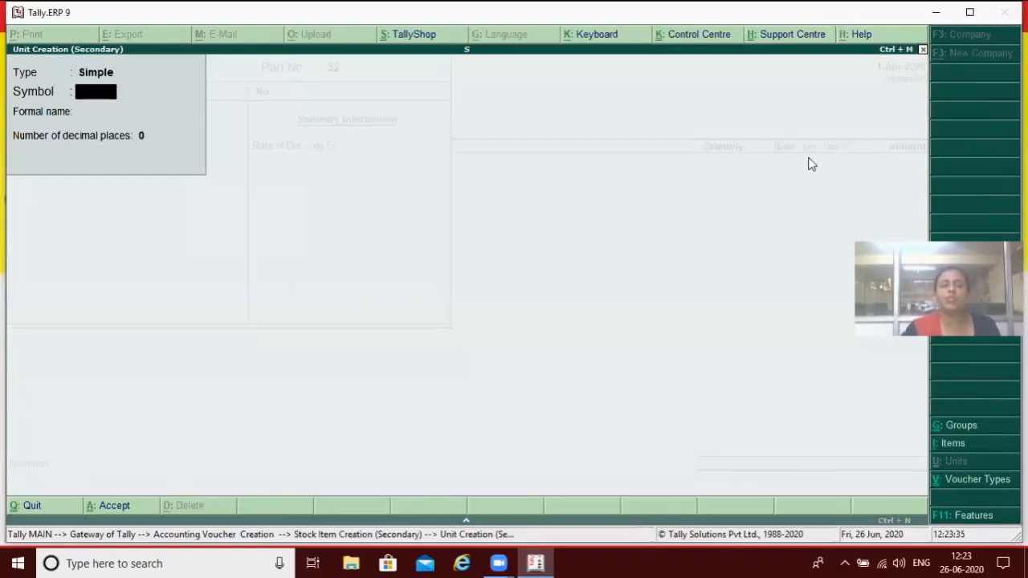
{"action": "type", "text": "pcs"}
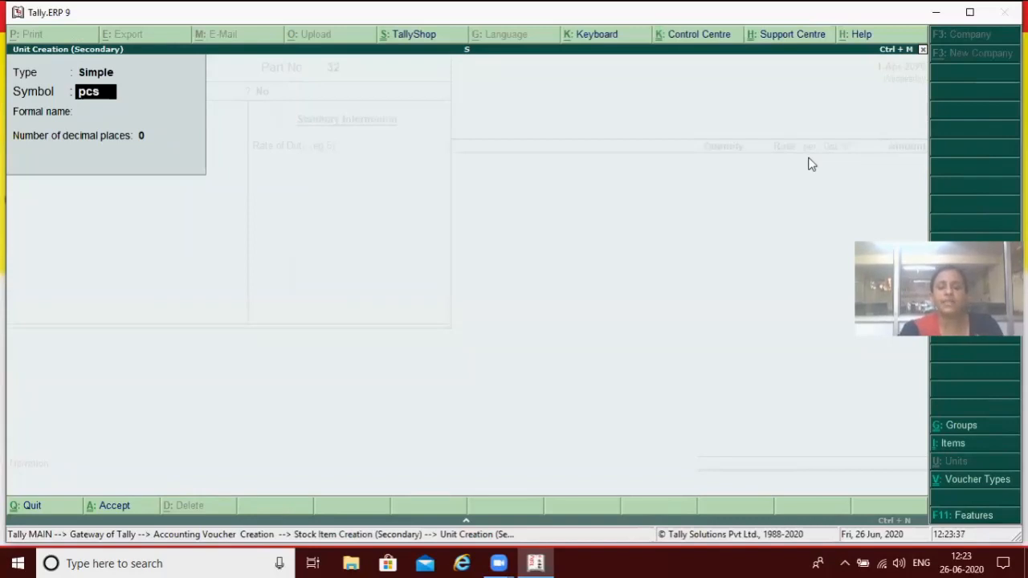
{"action": "key", "text": "Return"}
{"action": "type", "text": "Pi"}
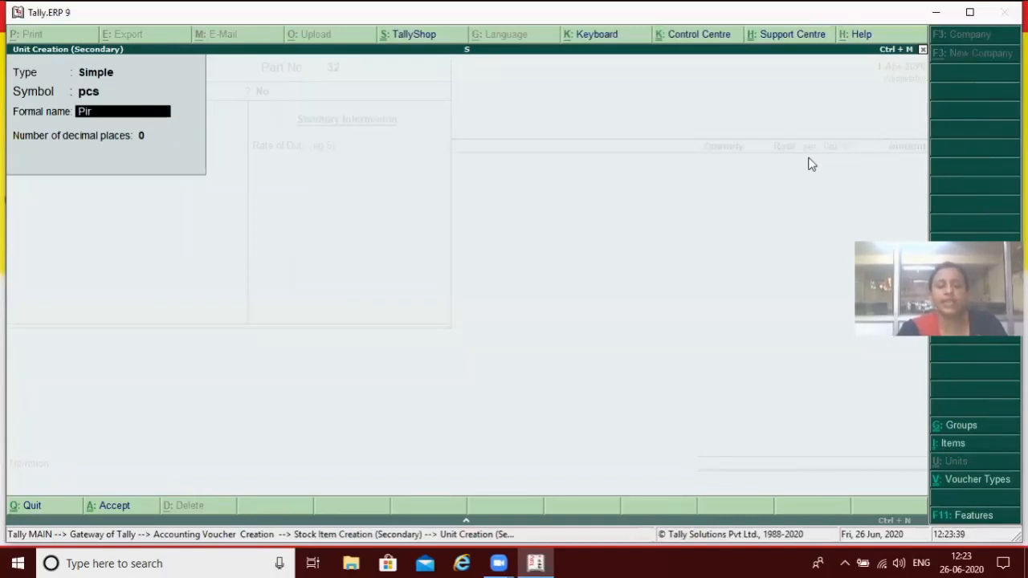
{"action": "type", "text": "ece"}
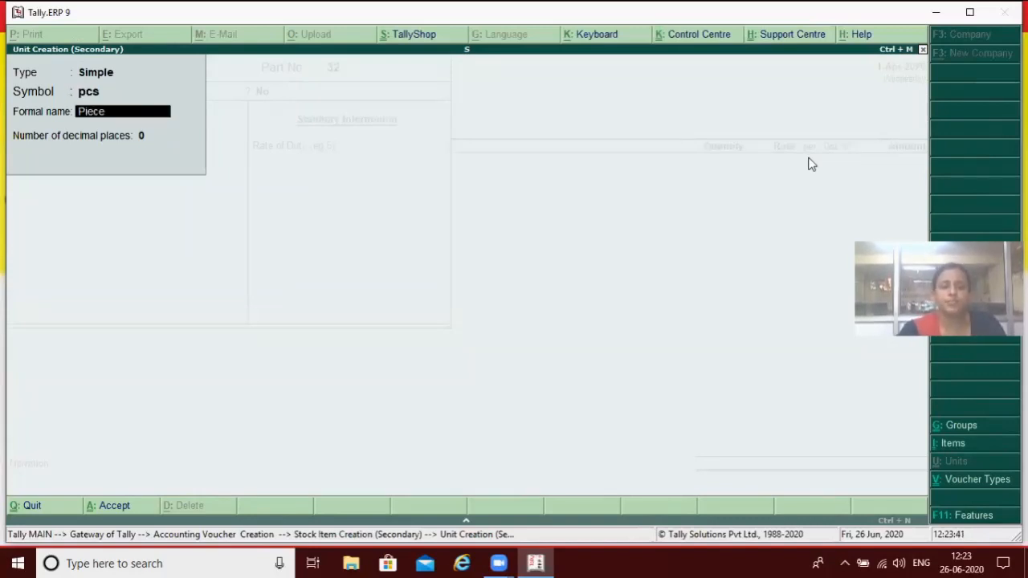
{"action": "key", "text": "Return"}
{"action": "key", "text": "Return"}
{"action": "key", "text": "Return"}
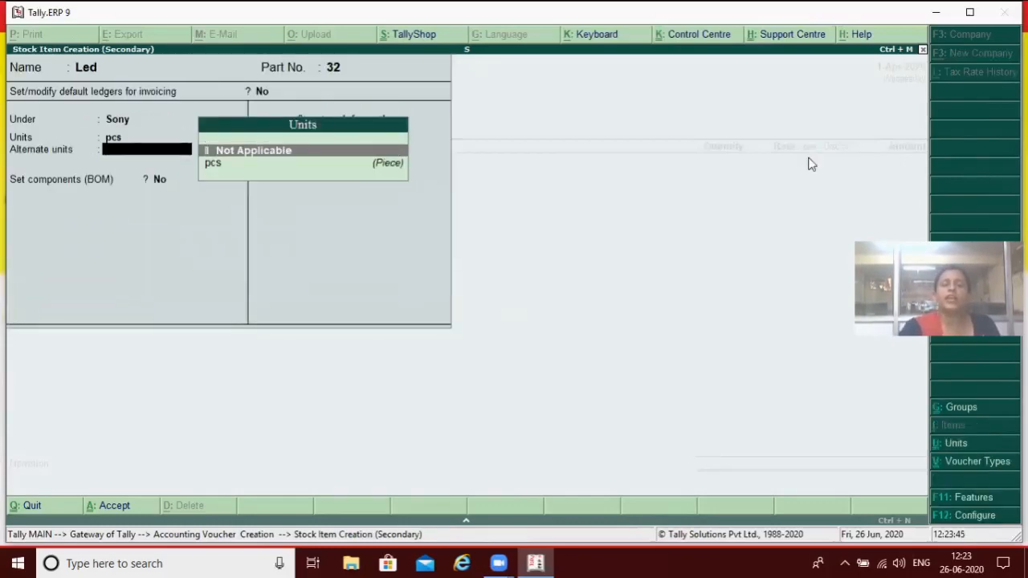
Save the Led stock item with no alternate units, no components (BOM) and a 0 rate of duty.
{"action": "key", "text": "Return"}
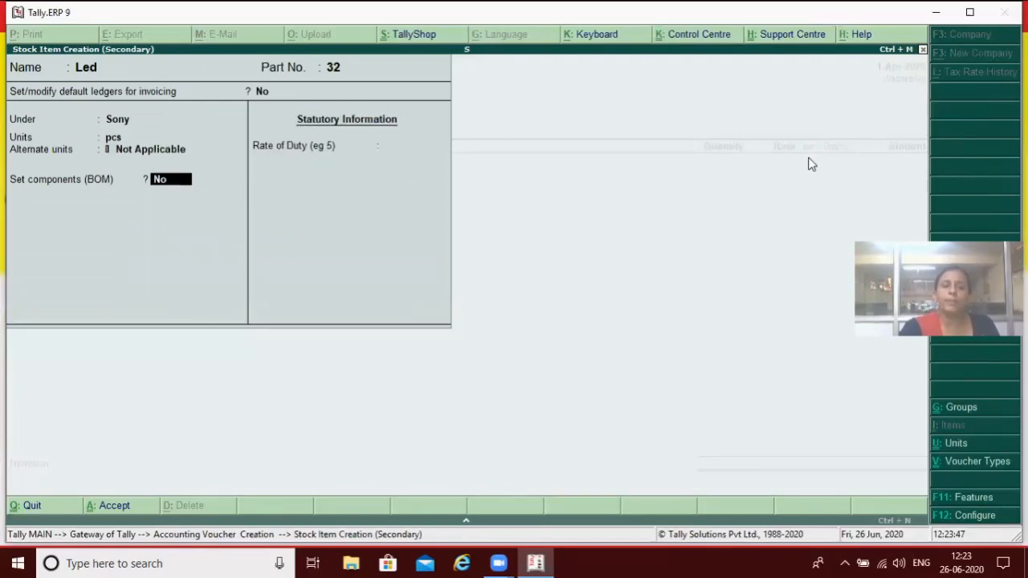
{"action": "key", "text": "Return"}
{"action": "key", "text": "Return"}
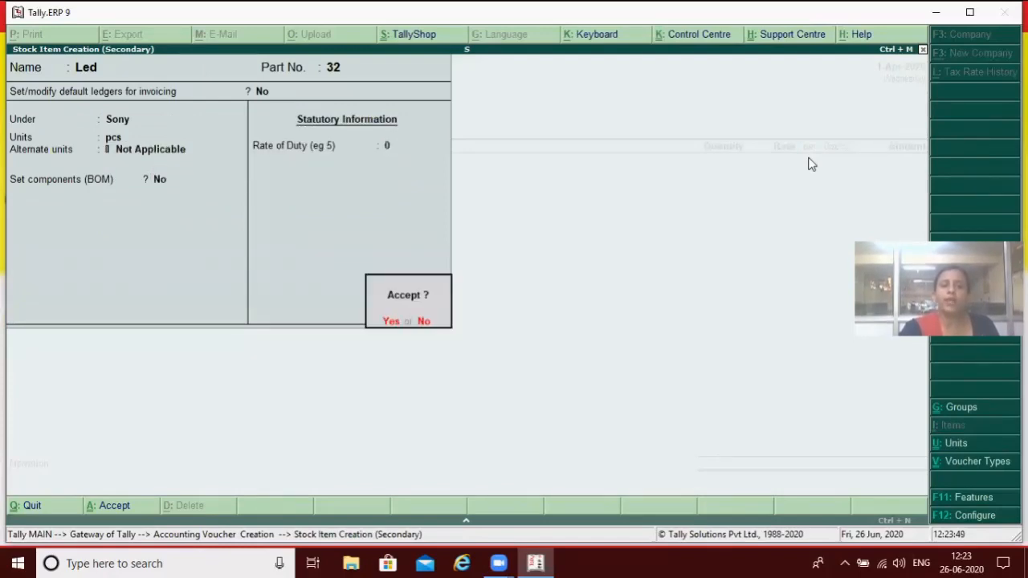
{"action": "key", "text": "Return"}
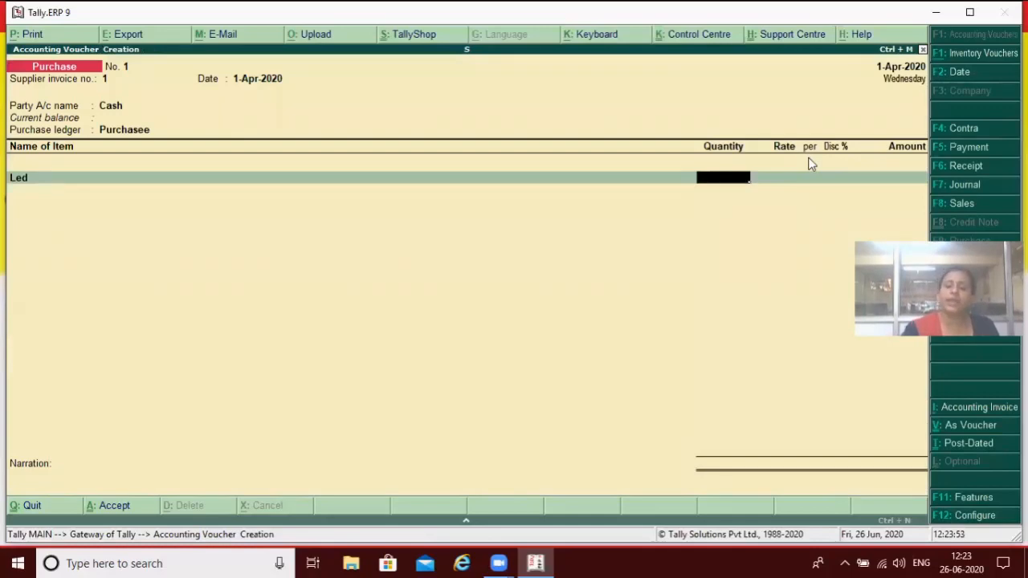
Enter 5 pcs of Led at a rate of 20000 per pcs with a 10% discount.
{"action": "type", "text": "5"}
{"action": "key", "text": "Return"}
{"action": "type", "text": "20000"}
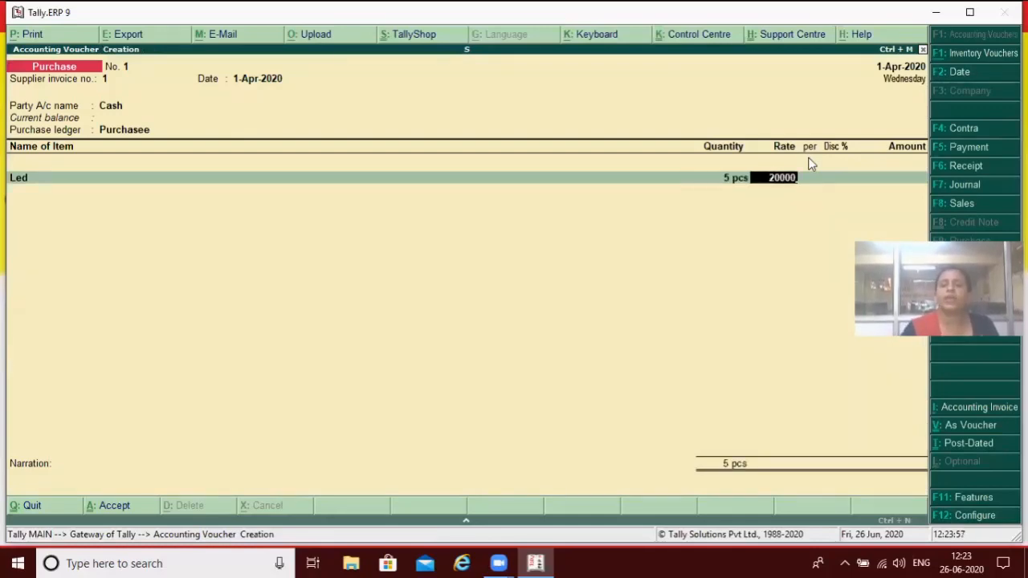
{"action": "key", "text": "Return"}
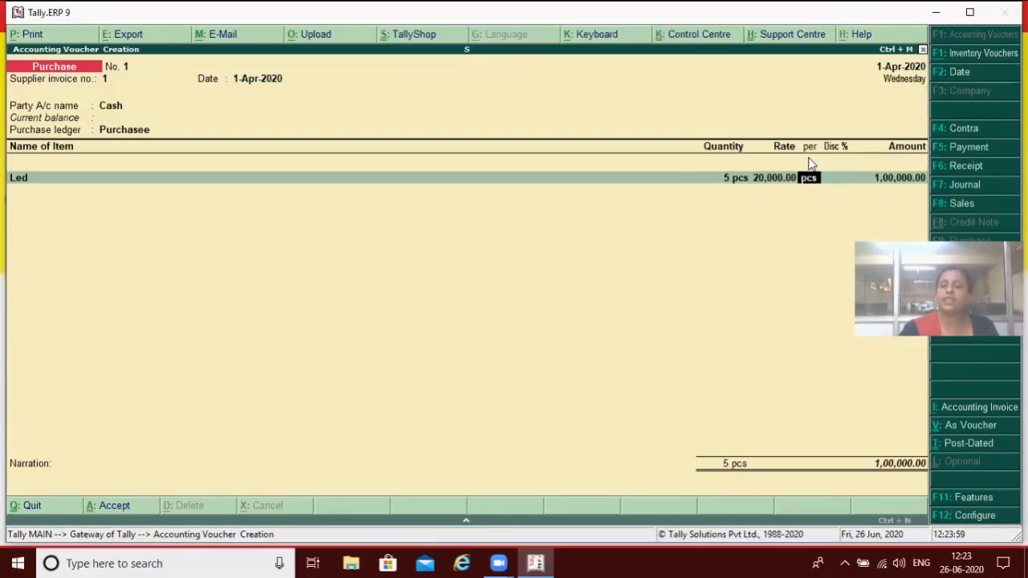
{"action": "key", "text": "Return"}
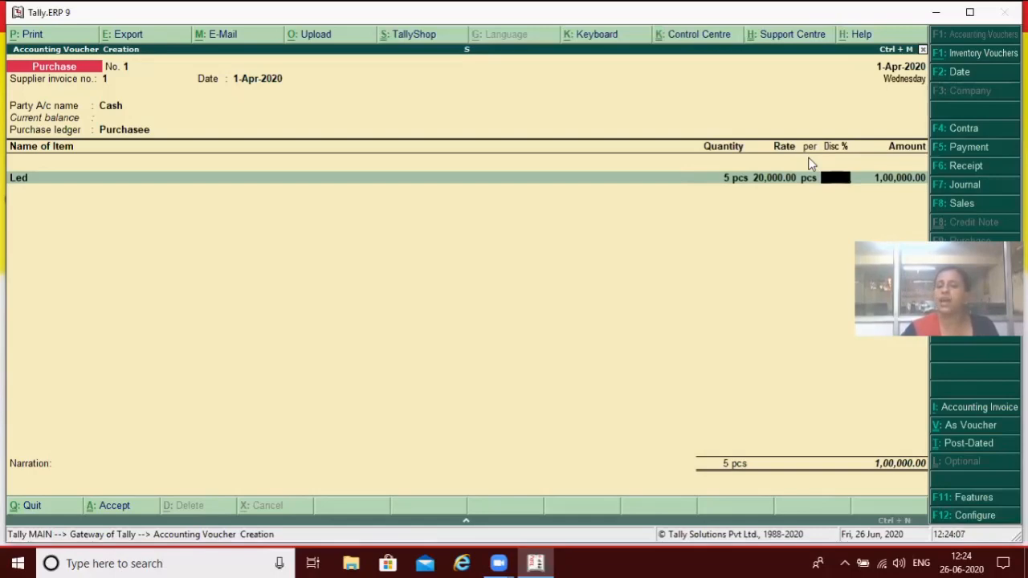
{"action": "type", "text": "10"}
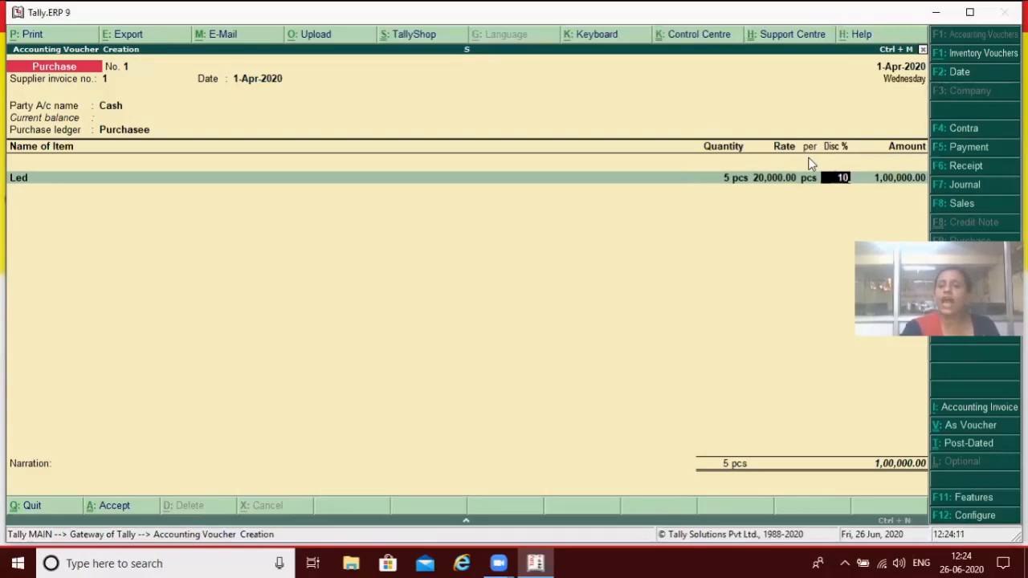
{"action": "key", "text": "Return"}
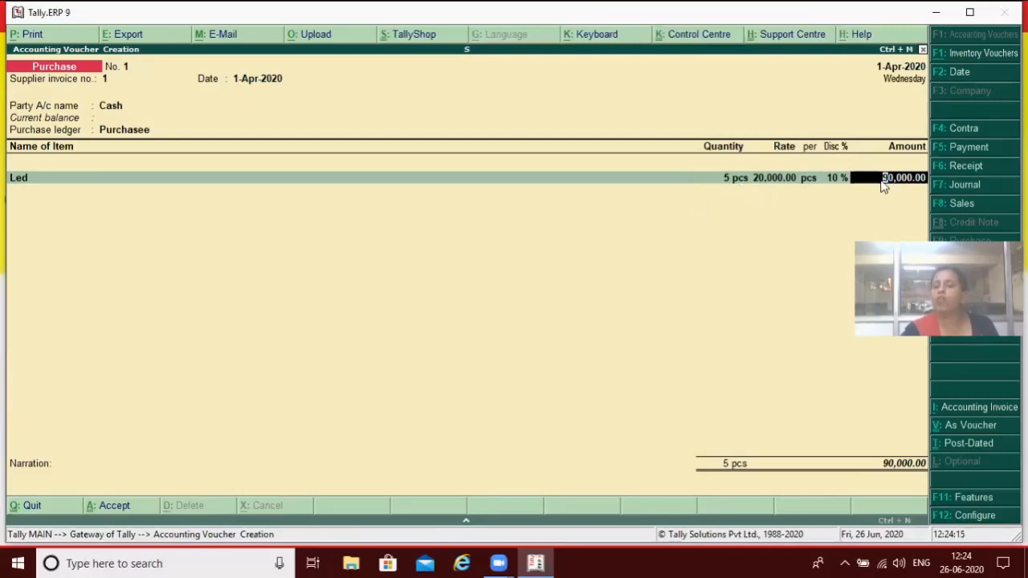
Try the Led line with a 0 discount to compare its amount, and restore the 10% discount.
{"action": "left_click", "coordinate": [837, 178]}
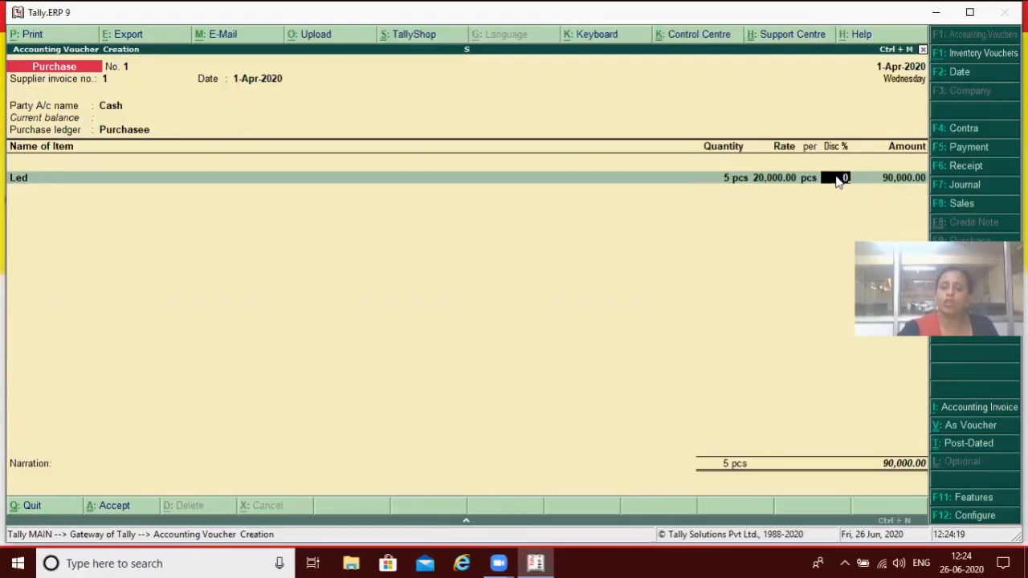
{"action": "key", "text": "Return"}
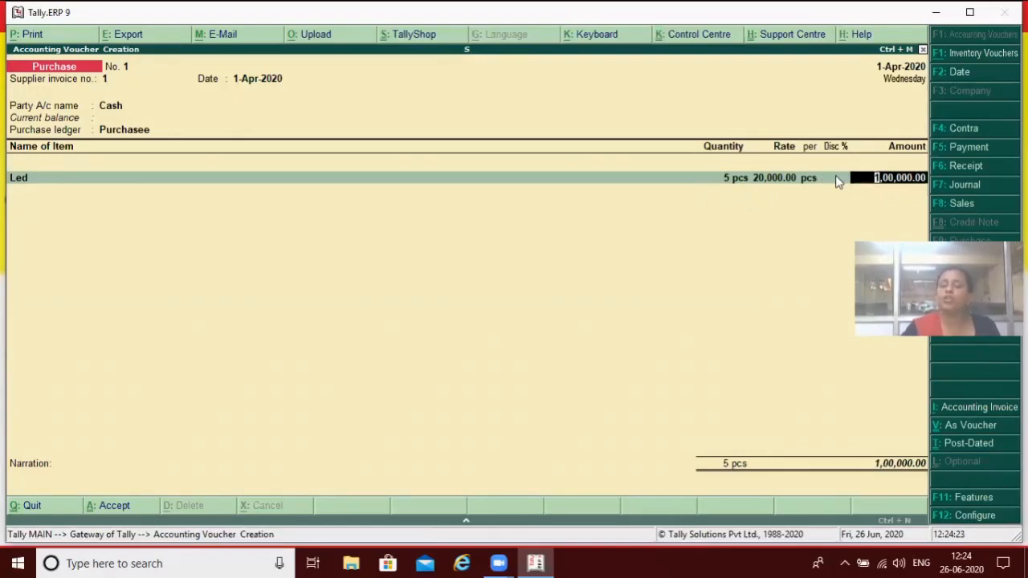
{"action": "left_click", "coordinate": [835, 178]}
{"action": "type", "text": "10"}
{"action": "key", "text": "Return"}
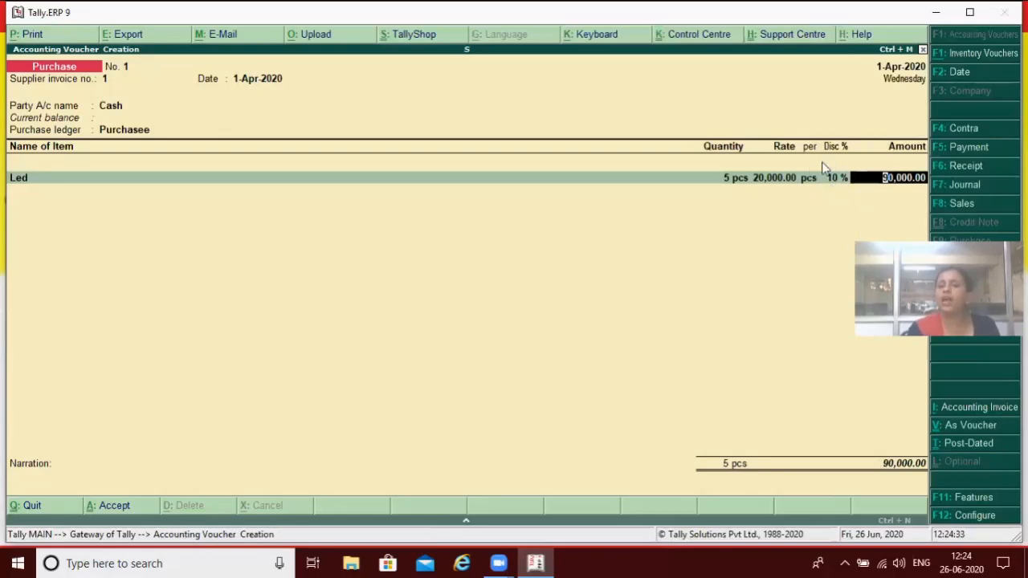
Confirm the discount and amount of the Led line and end the voucher's item list.
{"action": "left_click", "coordinate": [835, 179]}
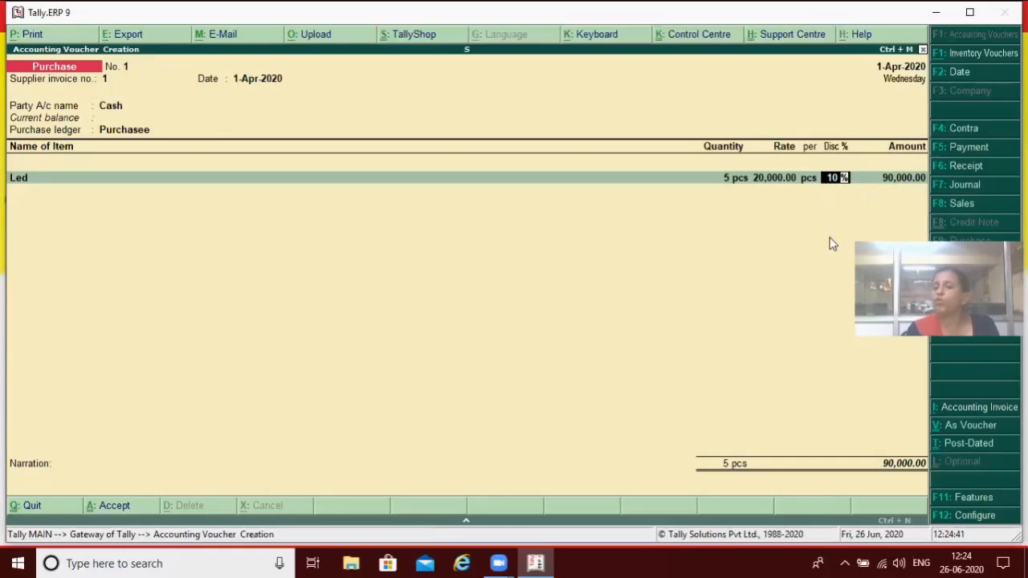
{"action": "key", "text": "Return"}
{"action": "key", "text": "Return"}
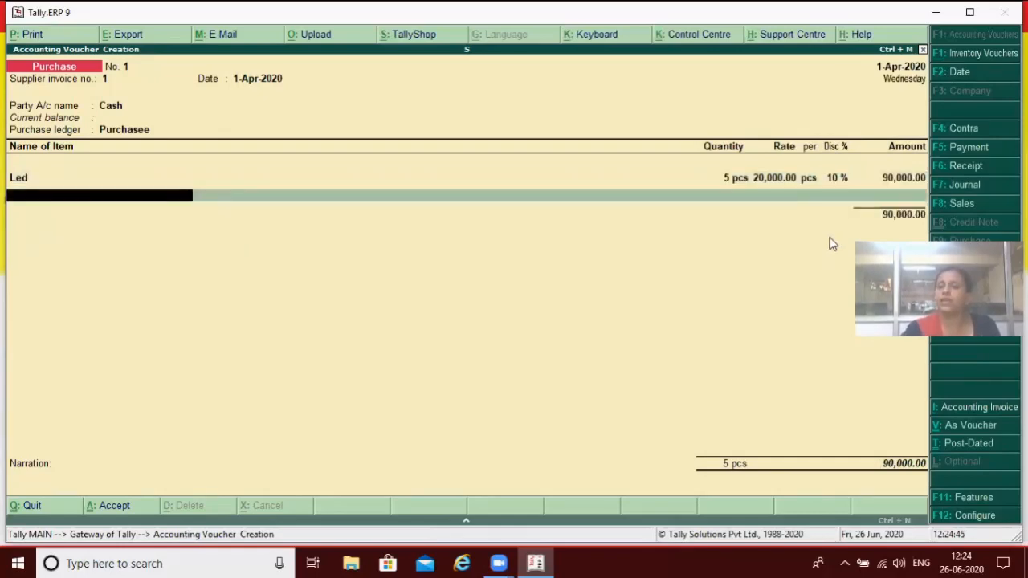
{"action": "key", "text": "Return"}
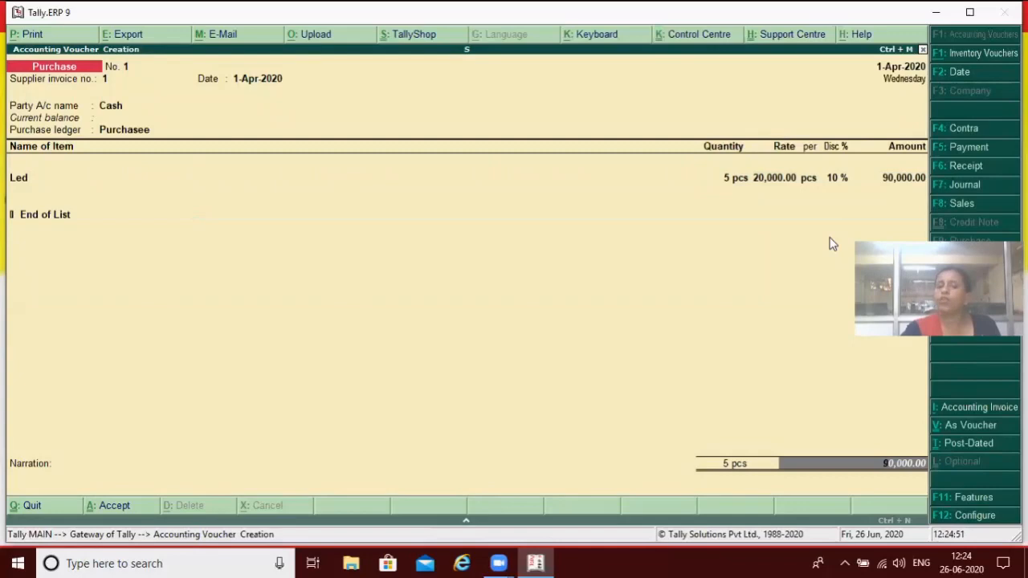
Save the Led purchase voucher without a narration.
{"action": "key", "text": "Return"}
{"action": "key", "text": "Return"}
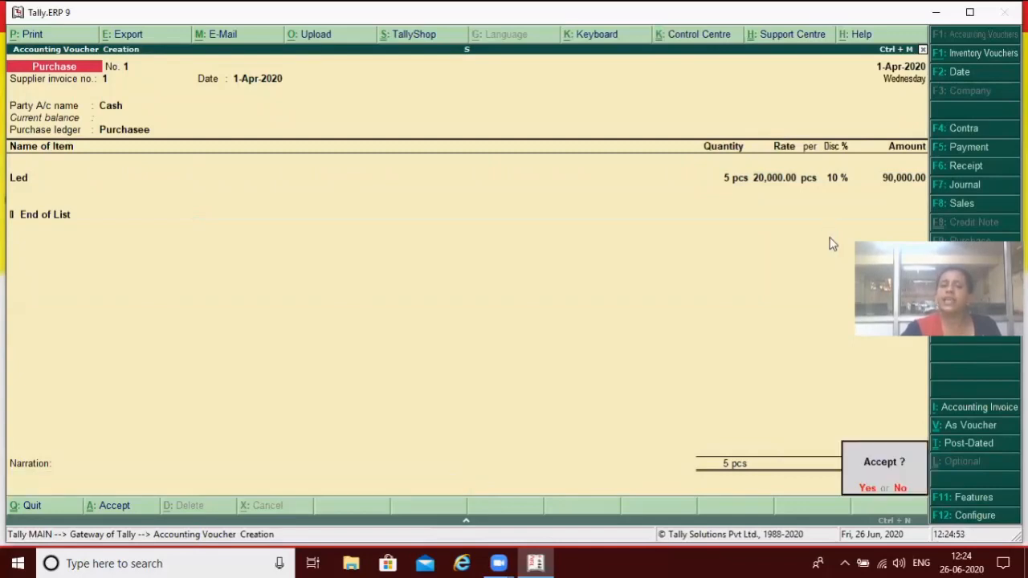
{"action": "key", "text": "Return"}
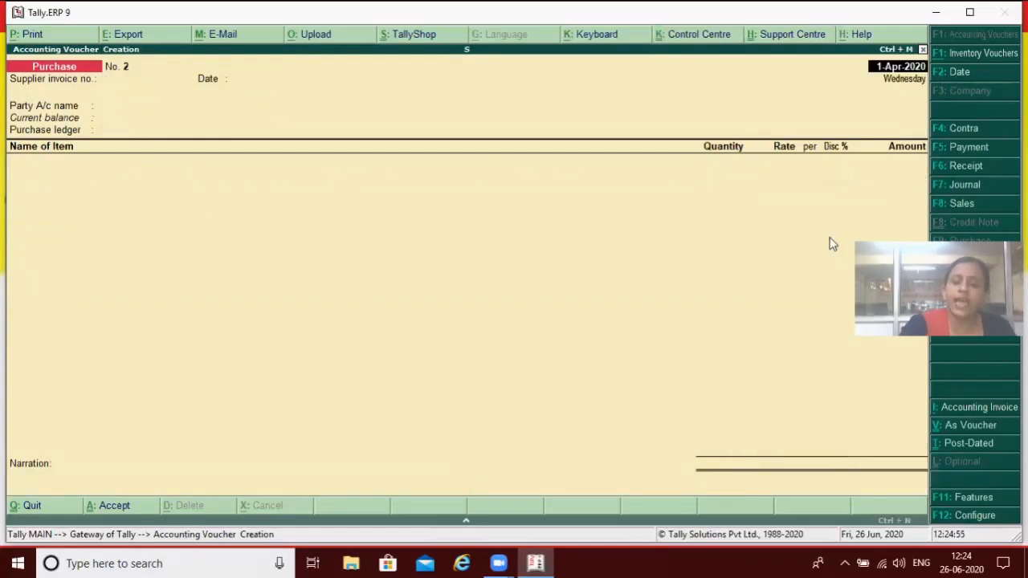
Start a sales voucher dated 1-Apr-2020 with reference number 2.
{"action": "key", "text": "F8"}
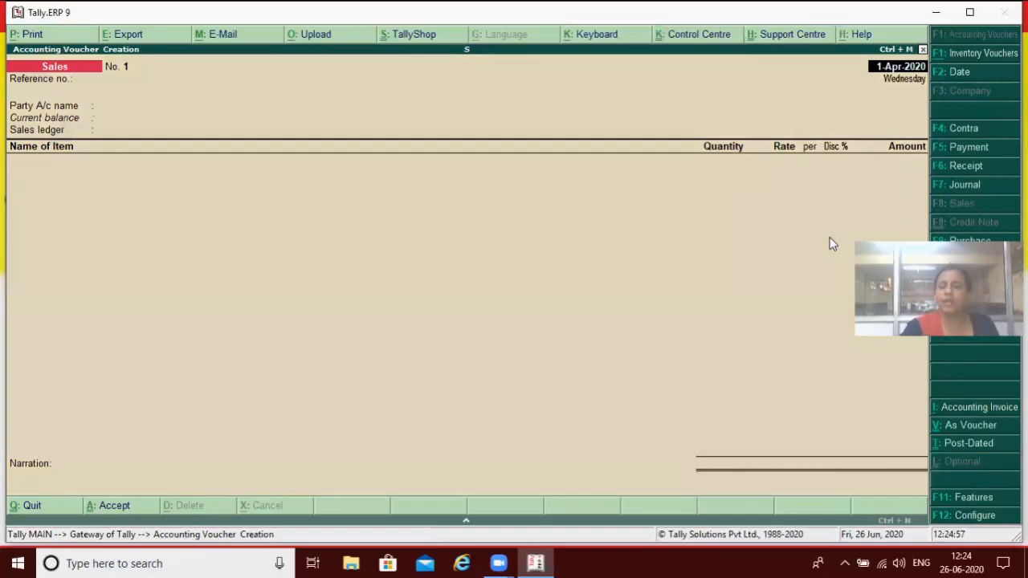
{"action": "key", "text": "Return"}
{"action": "type", "text": "2"}
{"action": "key", "text": "Return"}
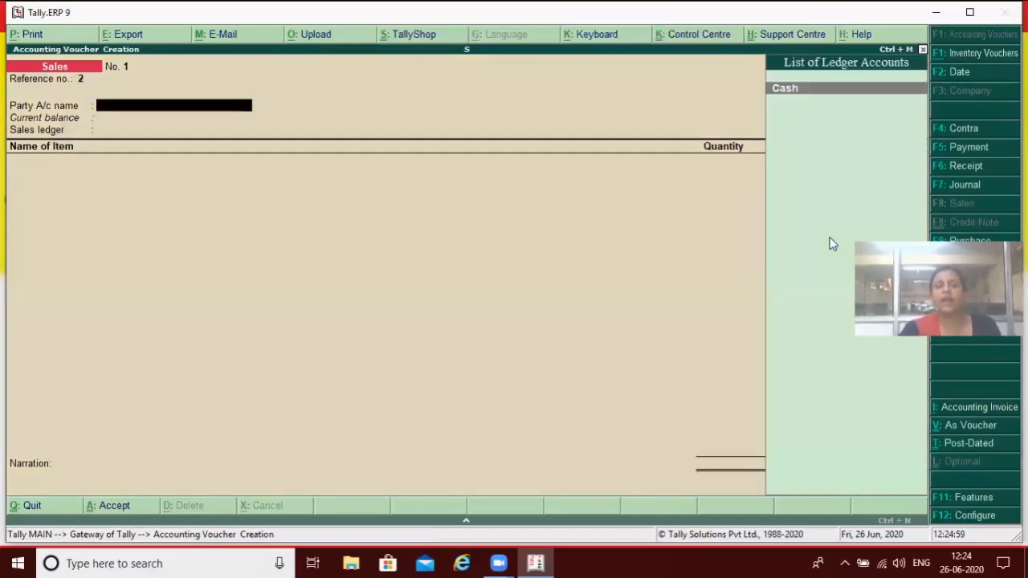
Choose Cash as the party account, leaving the despatch and order details blank and the buyer's state as Haryana.
{"action": "key", "text": "Return"}
{"action": "key", "text": "Return"}
{"action": "key", "text": "Return"}
{"action": "key", "text": "Return"}
{"action": "key", "text": "Return"}
{"action": "key", "text": "Return"}
{"action": "key", "text": "Return"}
{"action": "key", "text": "Return"}
{"action": "key", "text": "Return"}
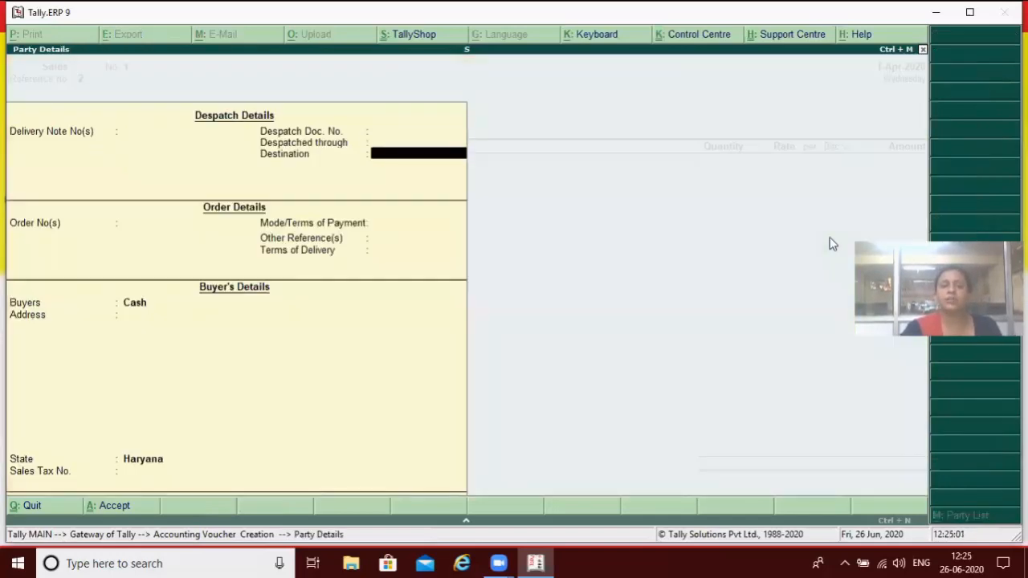
{"action": "key", "text": "Return"}
{"action": "key", "text": "Return"}
{"action": "key", "text": "Return"}
{"action": "key", "text": "Return"}
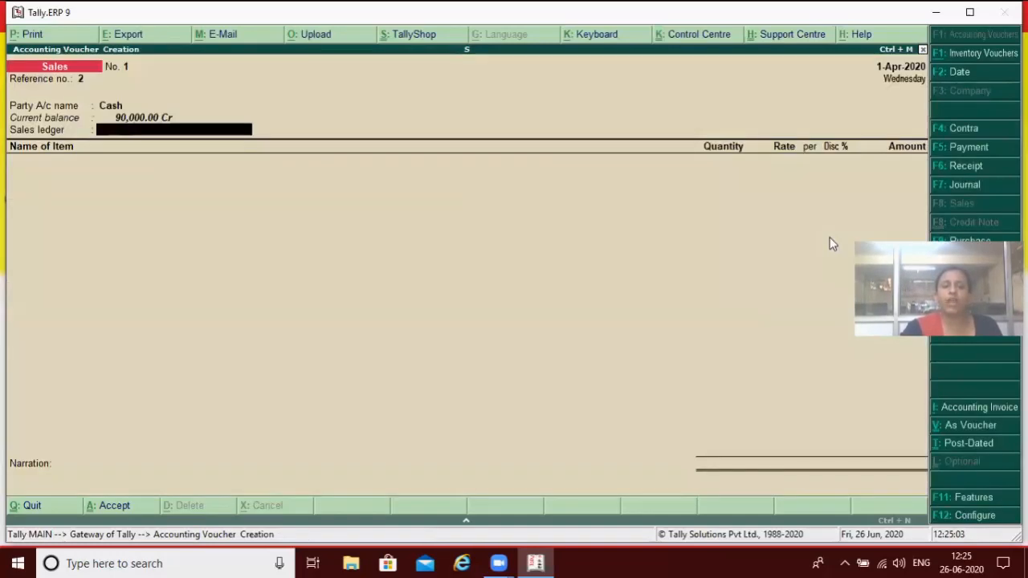
Create a Sale ledger under Sales Accounts with inventory values affected, for use as the voucher's sales ledger.
{"action": "key", "text": "alt+c"}
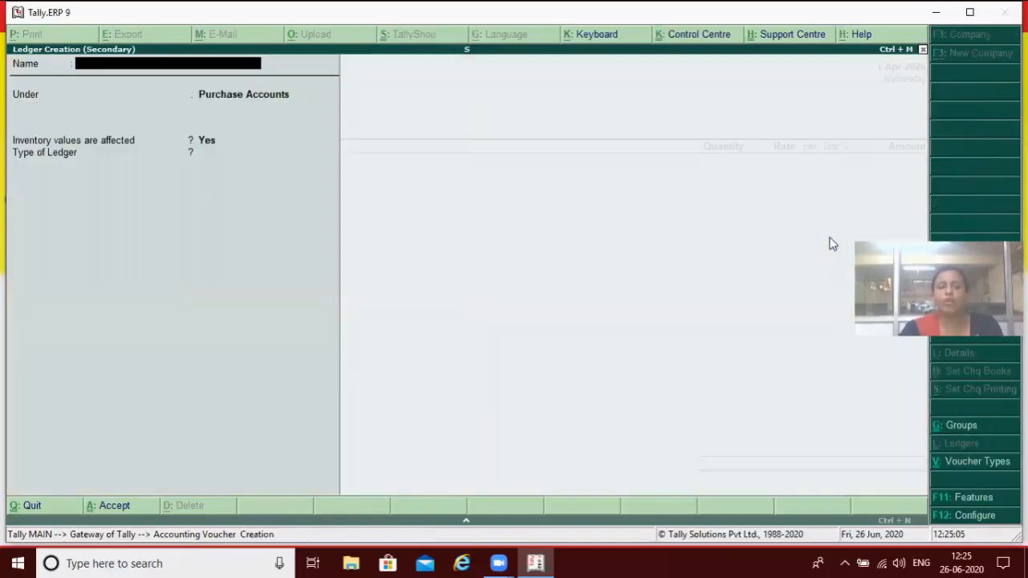
{"action": "type", "text": "Sale"}
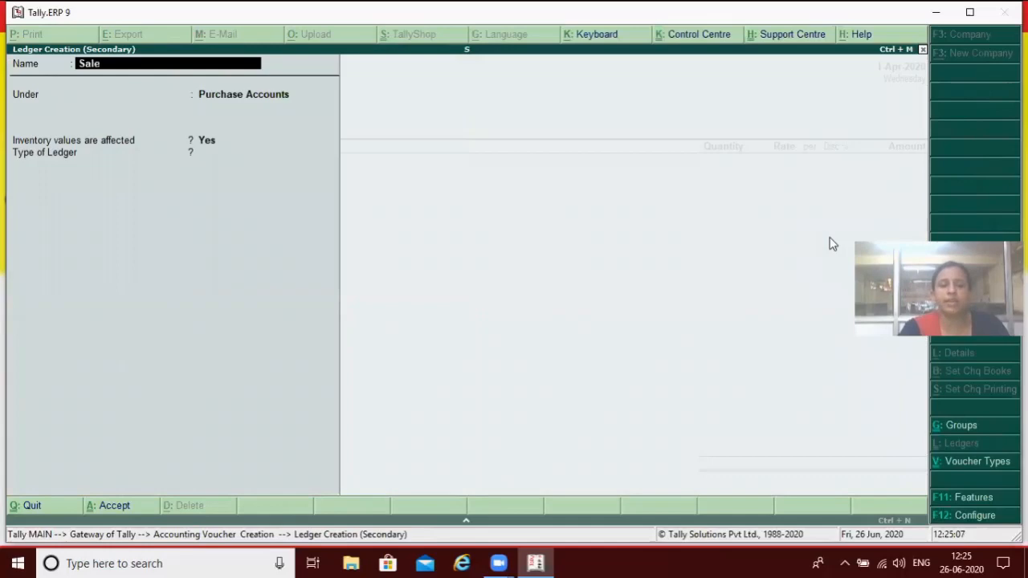
{"action": "key", "text": "Return"}
{"action": "type", "text": "S"}
{"action": "key", "text": "Up"}
{"action": "key", "text": "Up"}
{"action": "key", "text": "Up"}
{"action": "key", "text": "Up"}
{"action": "key", "text": "Up"}
{"action": "key", "text": "Up"}
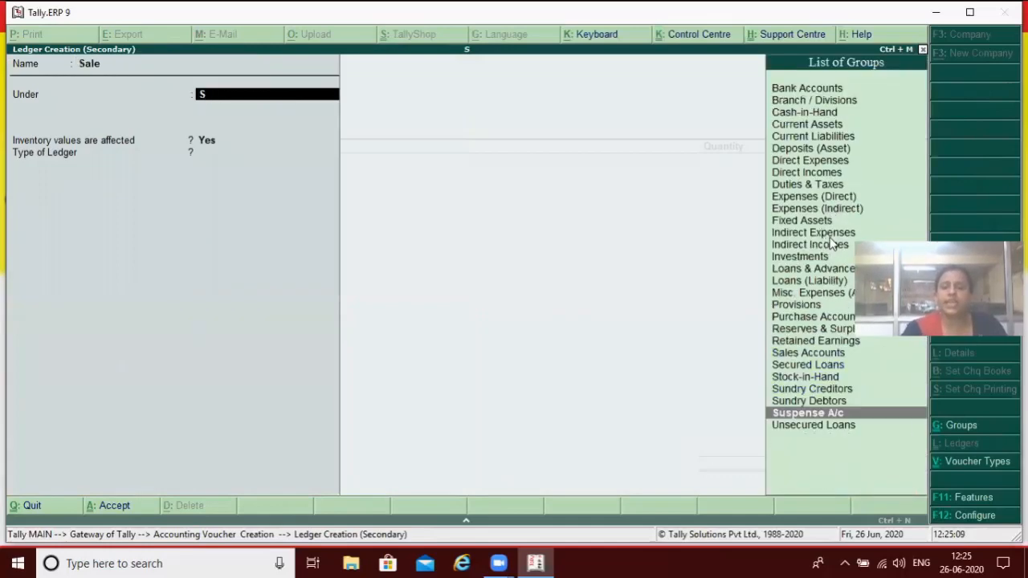
{"action": "key", "text": "Return"}
{"action": "key", "text": "Return"}
{"action": "key", "text": "Return"}
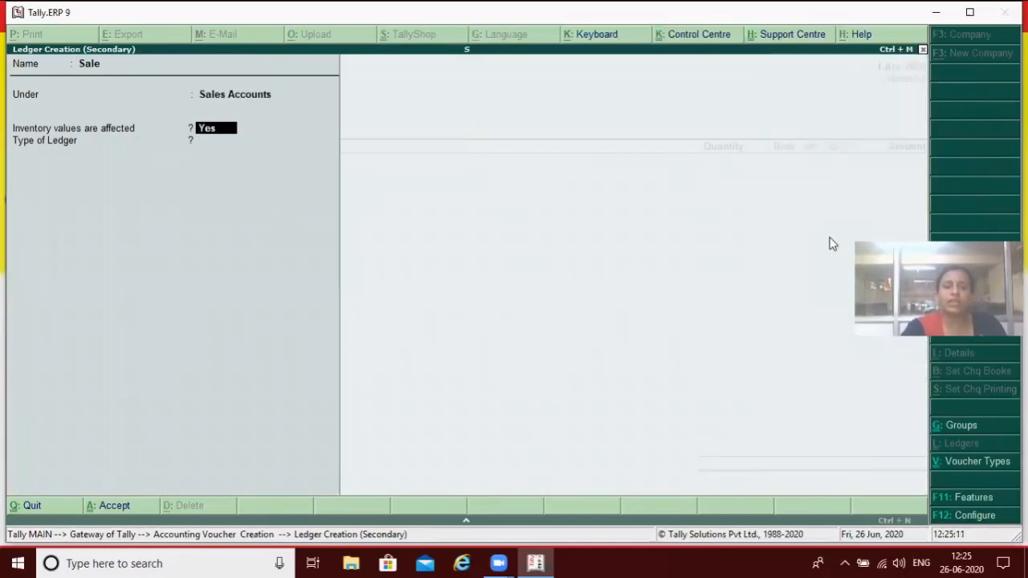
{"action": "key", "text": "Return"}
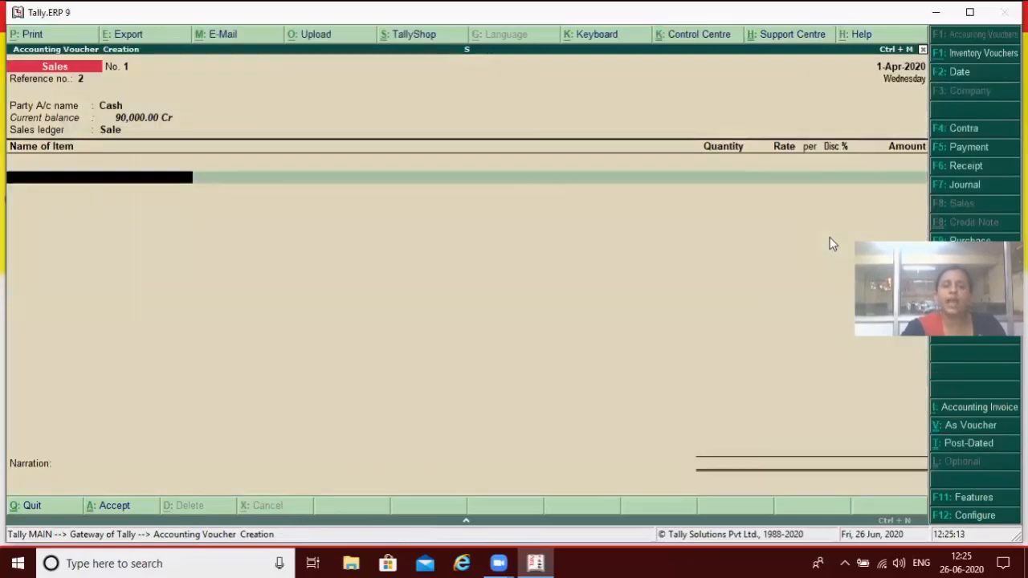
Enter 2 pcs of Led at a rate of 25000 per pcs with a 5% discount.
{"action": "type", "text": "L"}
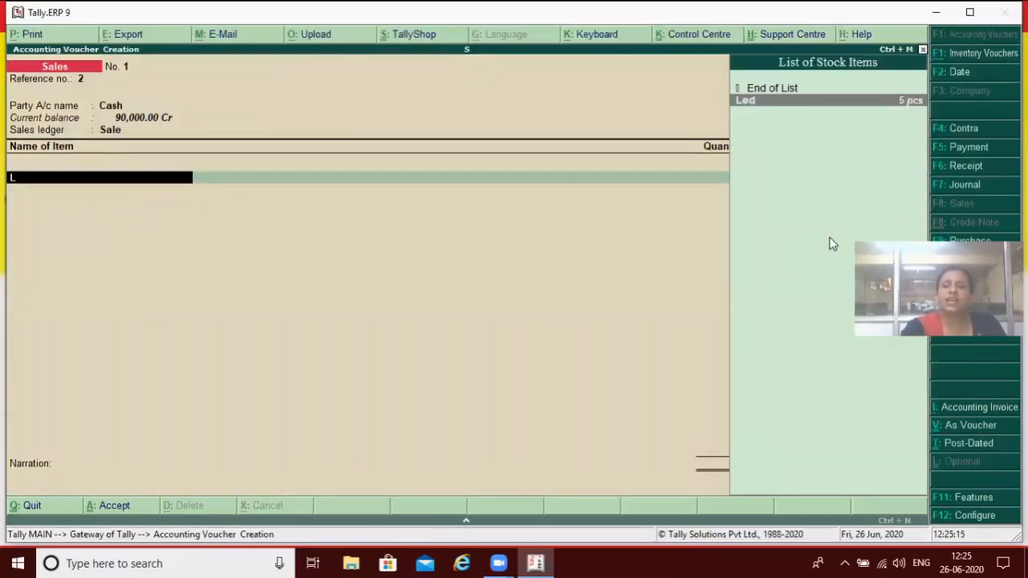
{"action": "key", "text": "Return"}
{"action": "type", "text": "2"}
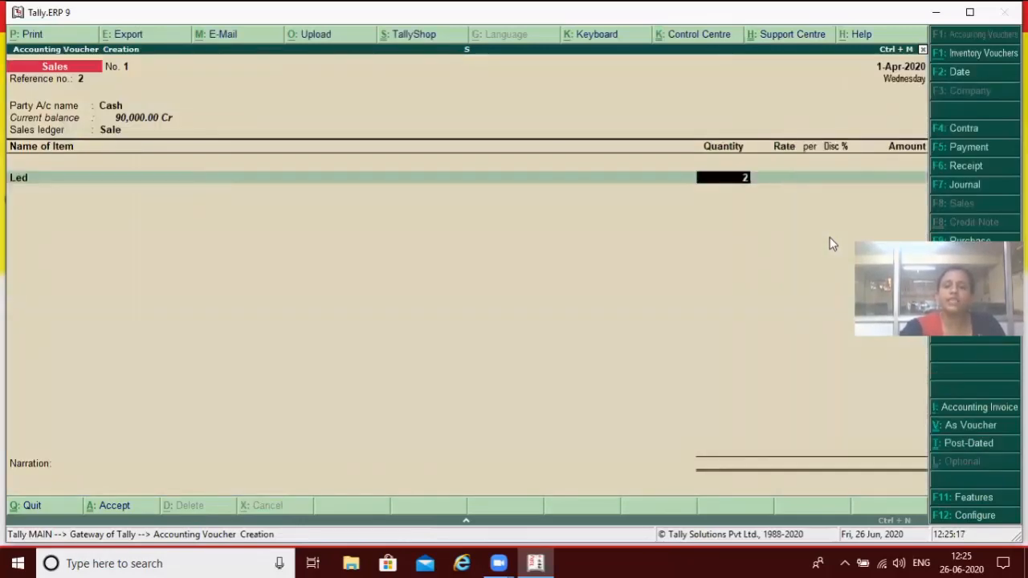
{"action": "key", "text": "Return"}
{"action": "type", "text": "25,000"}
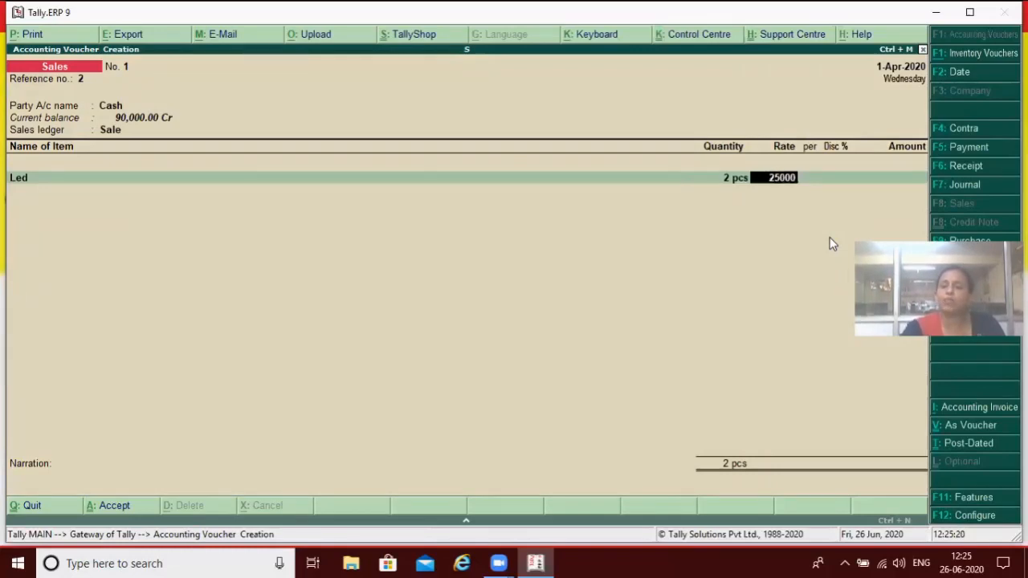
{"action": "key", "text": "Return"}
{"action": "key", "text": "Return"}
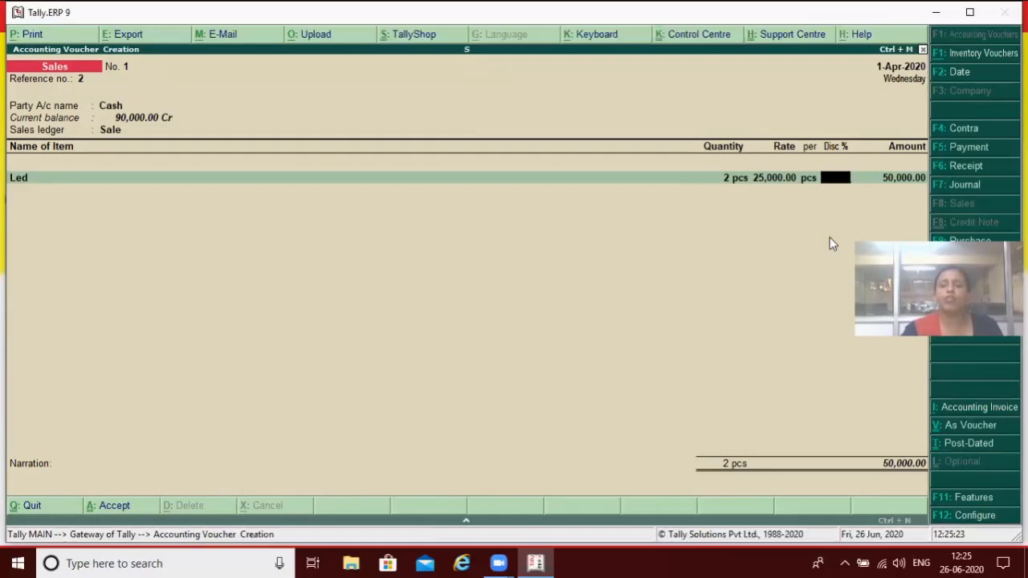
{"action": "type", "text": "5"}
{"action": "key", "text": "Return"}
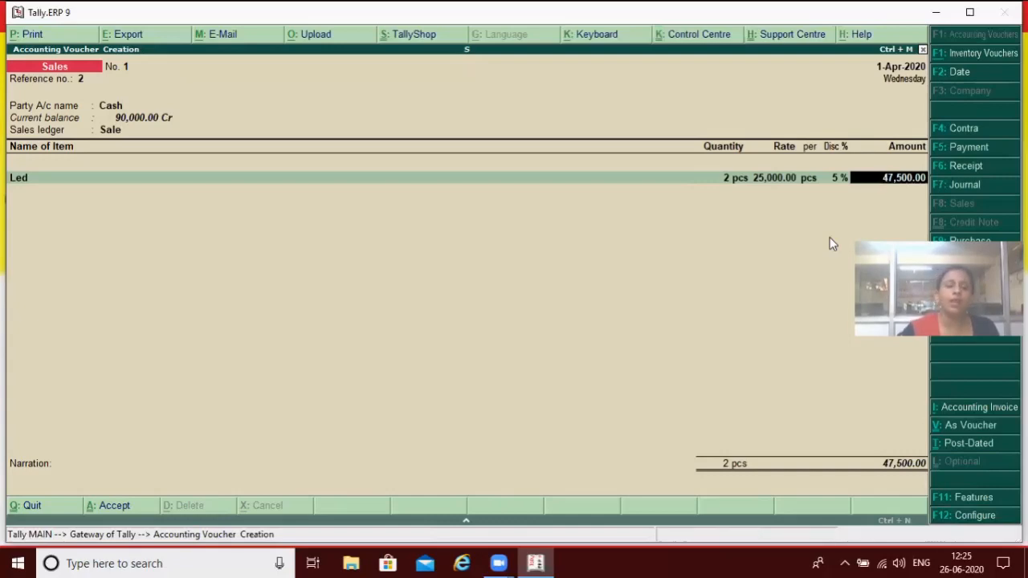
End the item list, save the sales voucher without a narration and leave voucher creation.
{"action": "key", "text": "Return"}
{"action": "key", "text": "Return"}
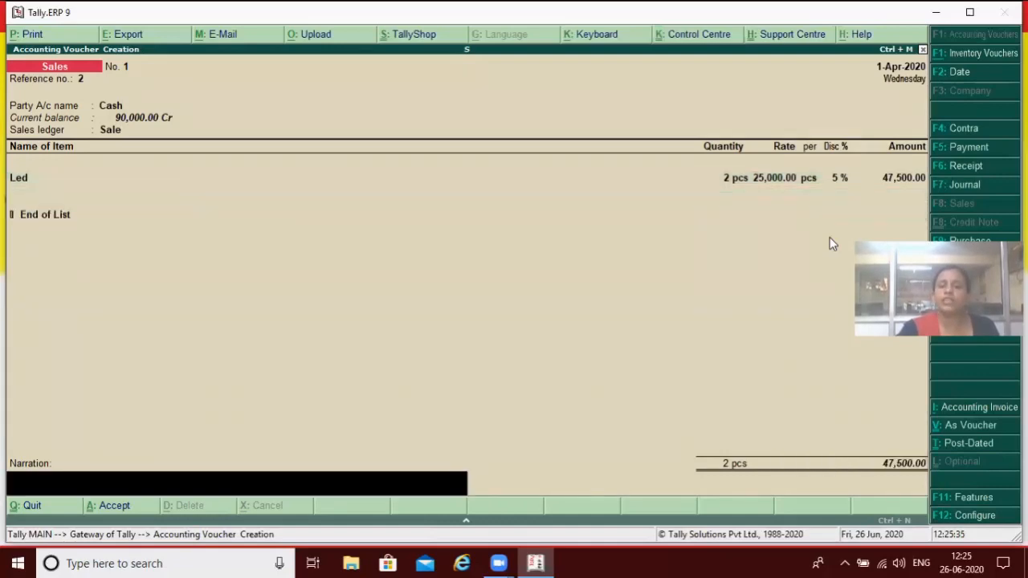
{"action": "key", "text": "Return"}
{"action": "key", "text": "Return"}
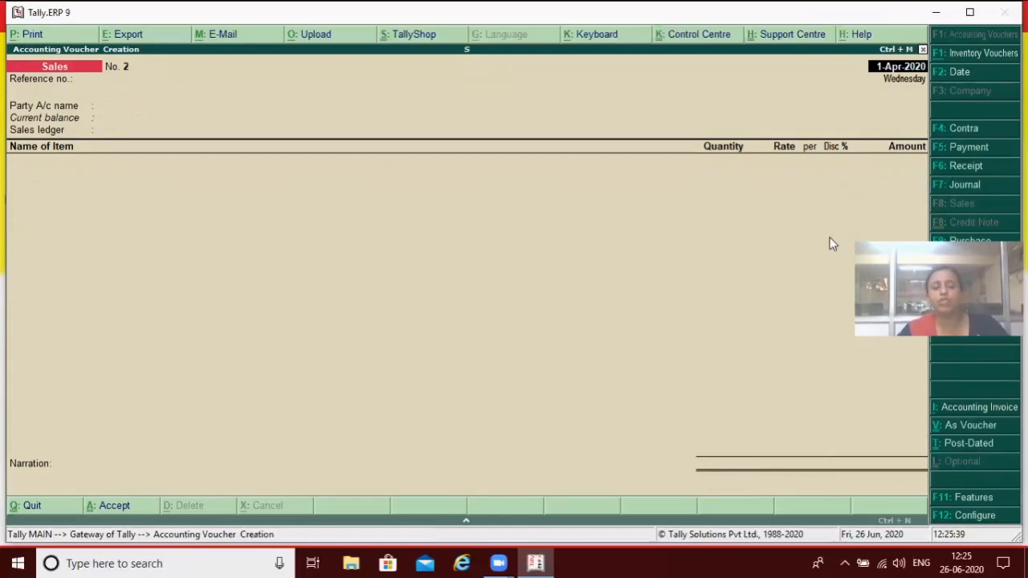
{"action": "key", "text": "Escape"}
{"action": "key", "text": "Return"}
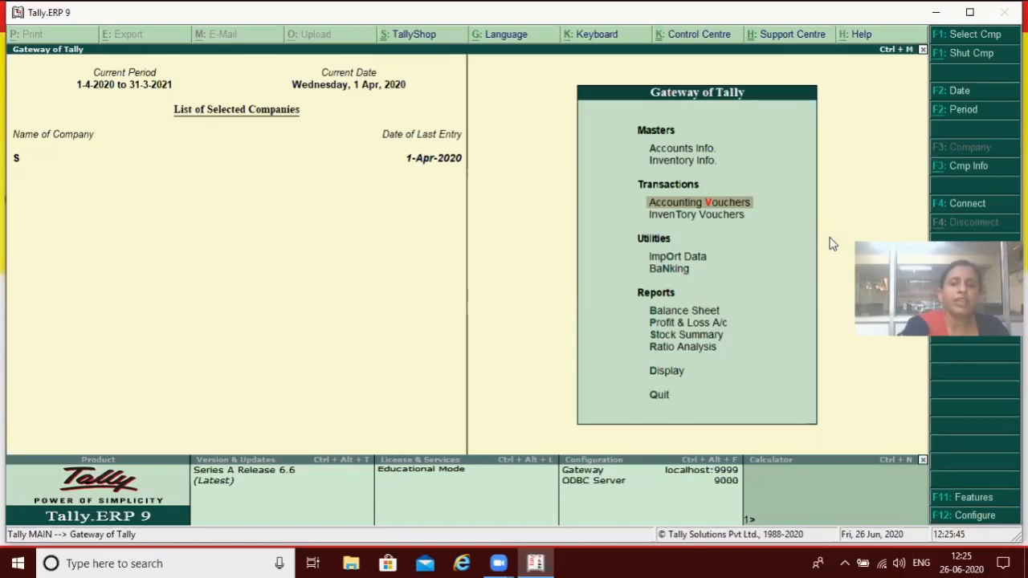
Open the company's inventory features and go to the option for tracking additional costs of purchases.
{"action": "key", "text": "F11"}
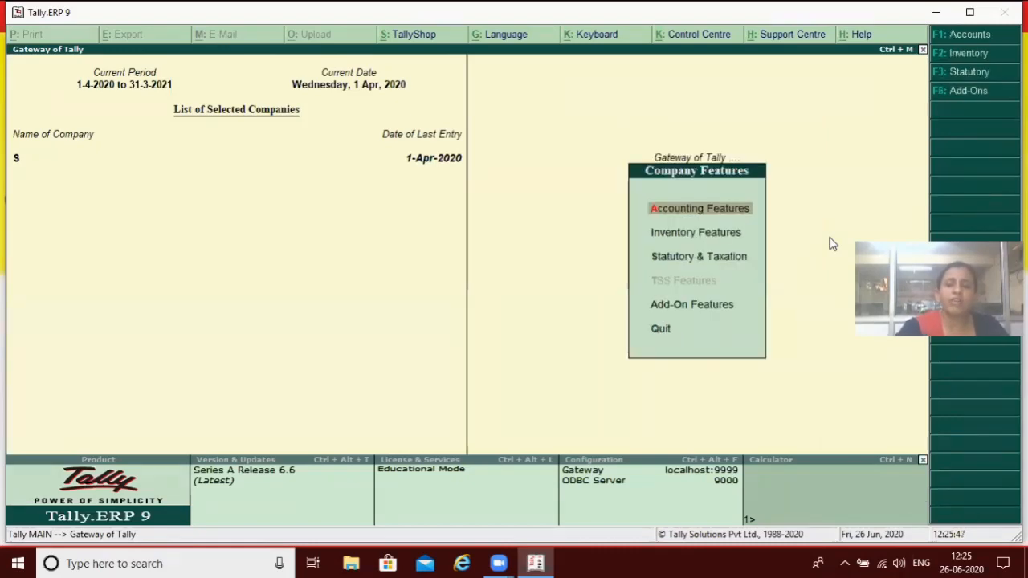
{"action": "key", "text": "Down"}
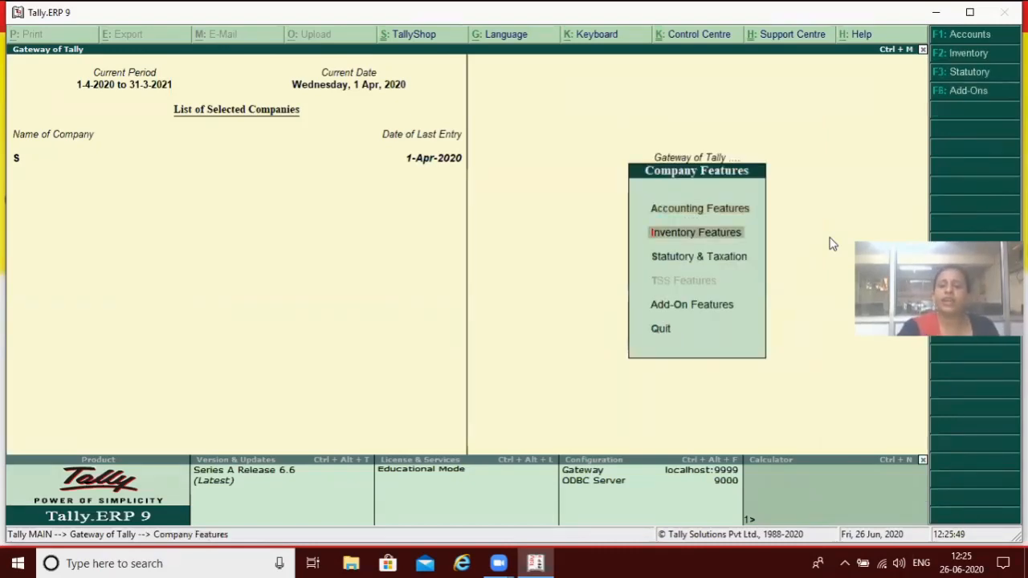
{"action": "key", "text": "Return"}
{"action": "key", "text": "Down"}
{"action": "key", "text": "Down"}
{"action": "key", "text": "Down"}
{"action": "key", "text": "Down"}
{"action": "key", "text": "Down"}
{"action": "key", "text": "Down"}
{"action": "key", "text": "Down"}
{"action": "key", "text": "Down"}
{"action": "key", "text": "Down"}
{"action": "key", "text": "Down"}
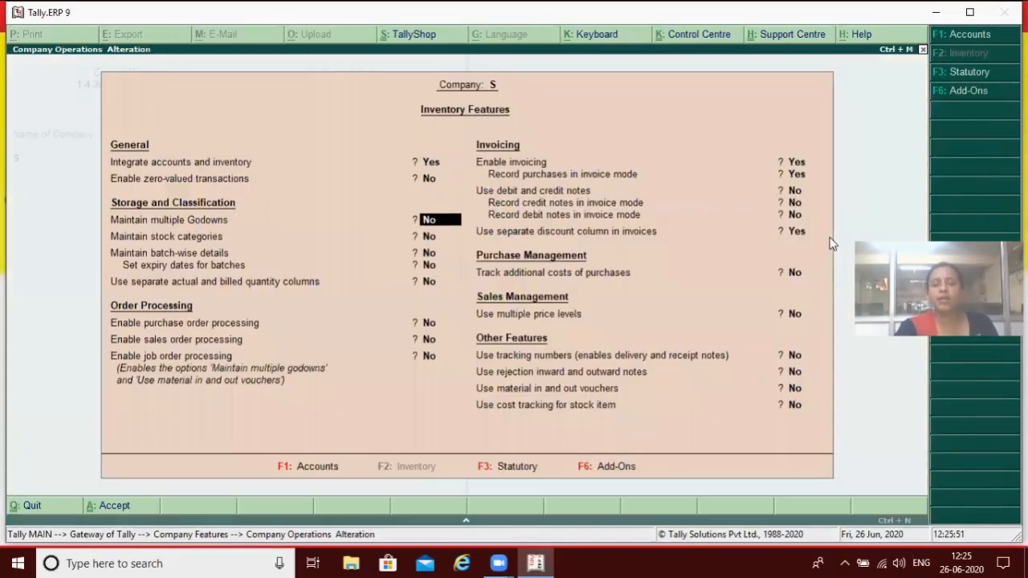
{"action": "key", "text": "Down"}
{"action": "key", "text": "Down"}
{"action": "key", "text": "Down"}
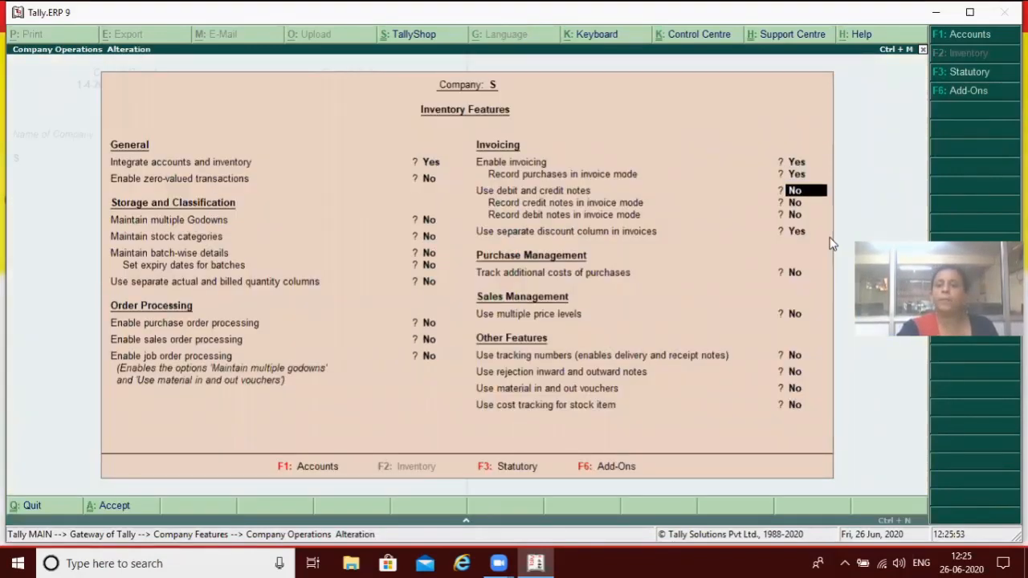
{"action": "key", "text": "Up"}
{"action": "key", "text": "Down"}
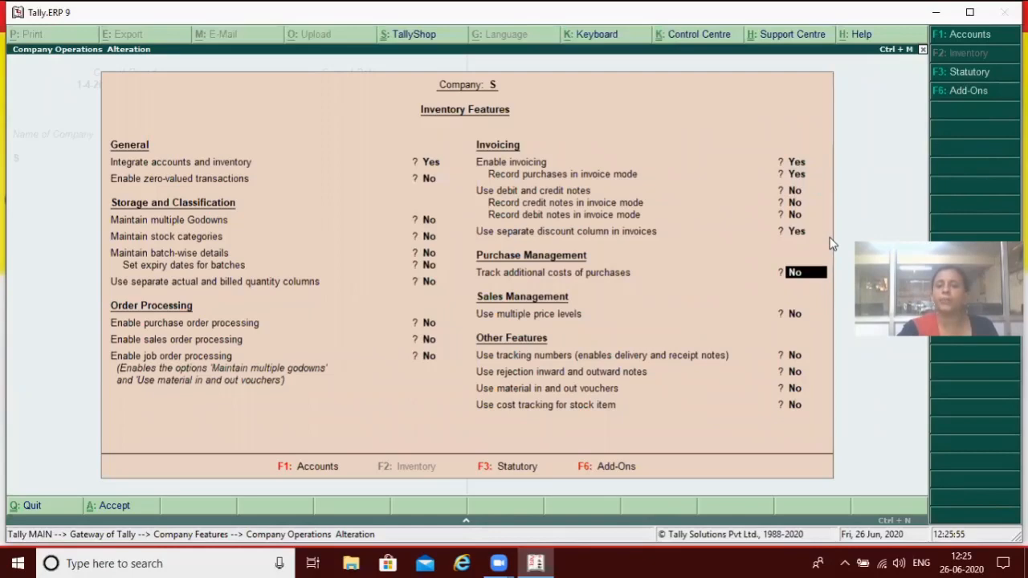
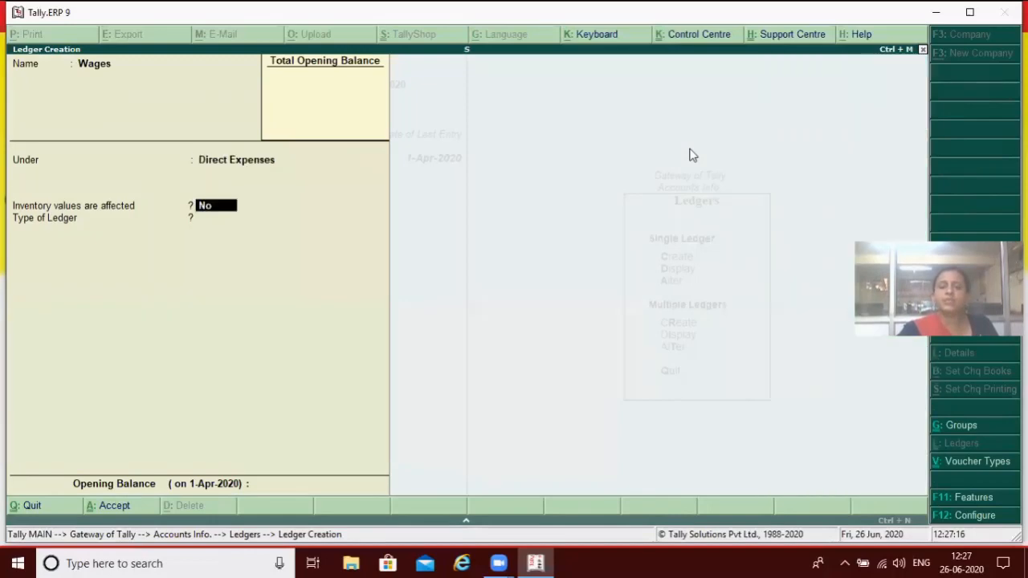
Save the Wages ledger with inventory values not affected and ledger type Not Applicable, and return to the Gateway of Tally.
{"action": "key", "text": "Return"}
{"action": "key", "text": "Return"}
{"action": "key", "text": "Return"}
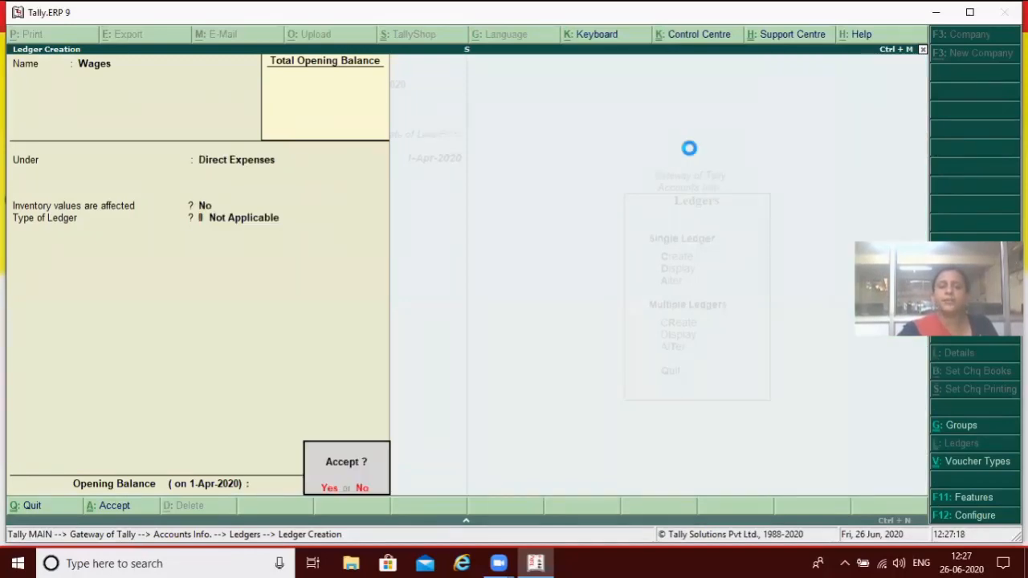
{"action": "key", "text": "Return"}
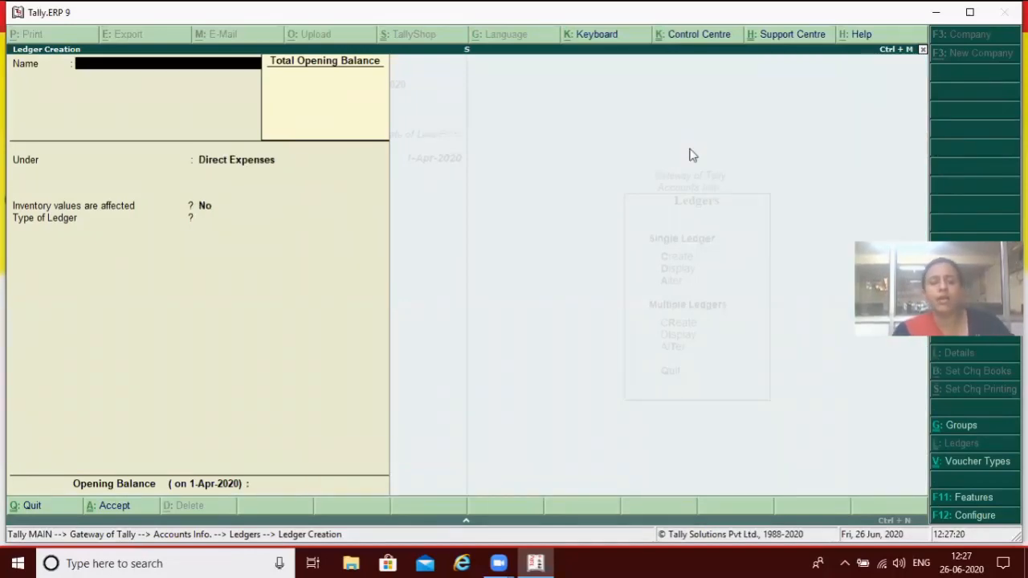
{"action": "key", "text": "Escape"}
{"action": "key", "text": "Return"}
{"action": "key", "text": "Escape"}
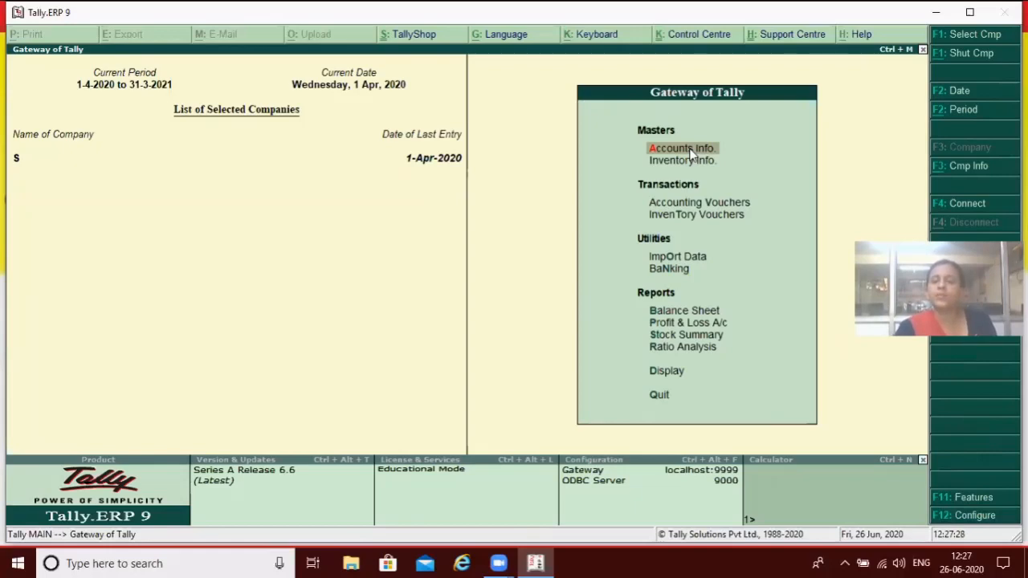
Start a purchase voucher with supplier invoice number 1 dated 1-Apr-2020.
{"action": "key", "text": "Down"}
{"action": "key", "text": "Down"}
{"action": "key", "text": "Down"}
{"action": "key", "text": "Down"}
{"action": "key", "text": "Down"}
{"action": "key", "text": "Down"}
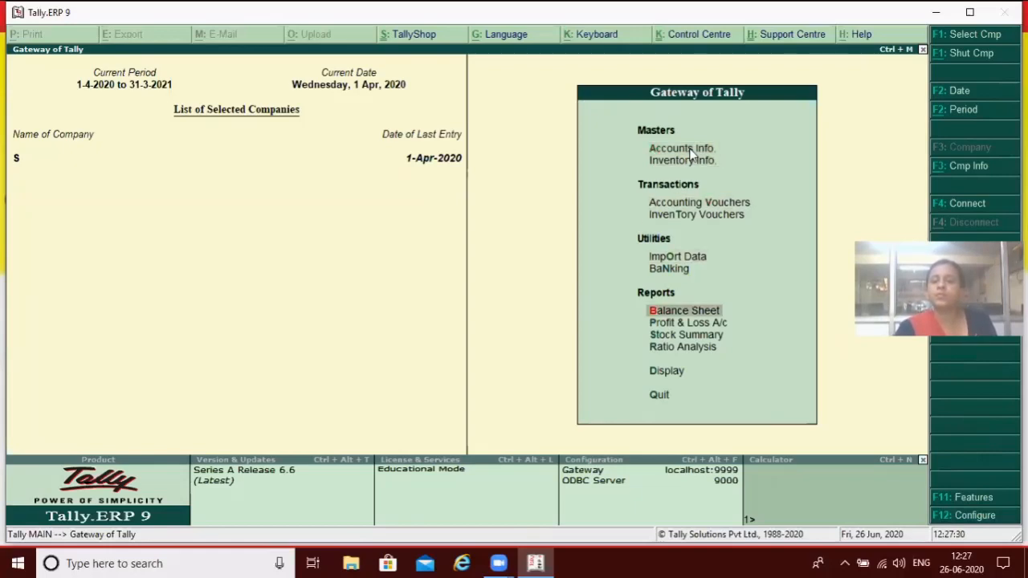
{"action": "key", "text": "Up"}
{"action": "key", "text": "Up"}
{"action": "key", "text": "Up"}
{"action": "key", "text": "Up"}
{"action": "key", "text": "Return"}
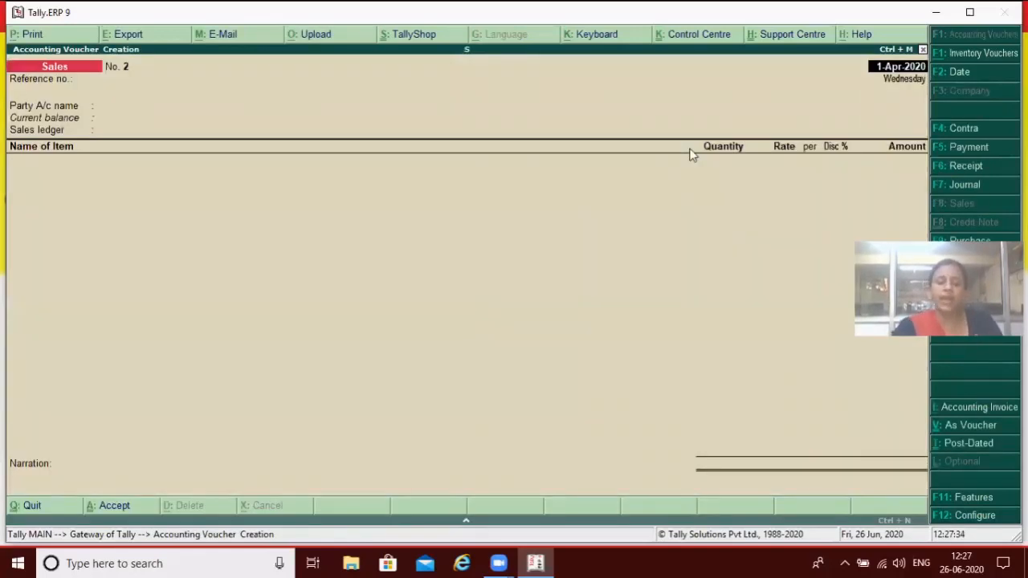
{"action": "key", "text": "F9"}
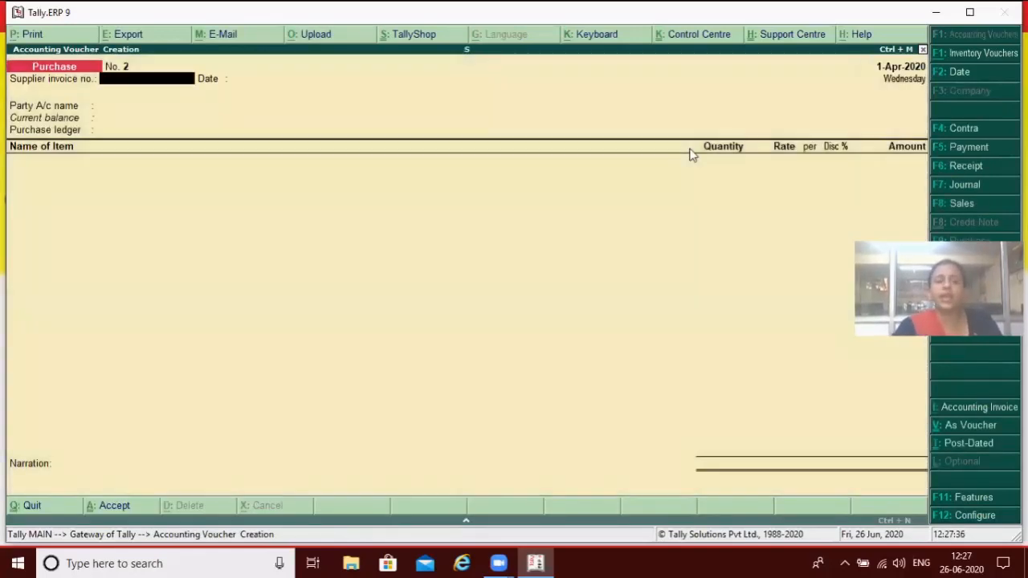
{"action": "type", "text": "1"}
{"action": "key", "text": "Return"}
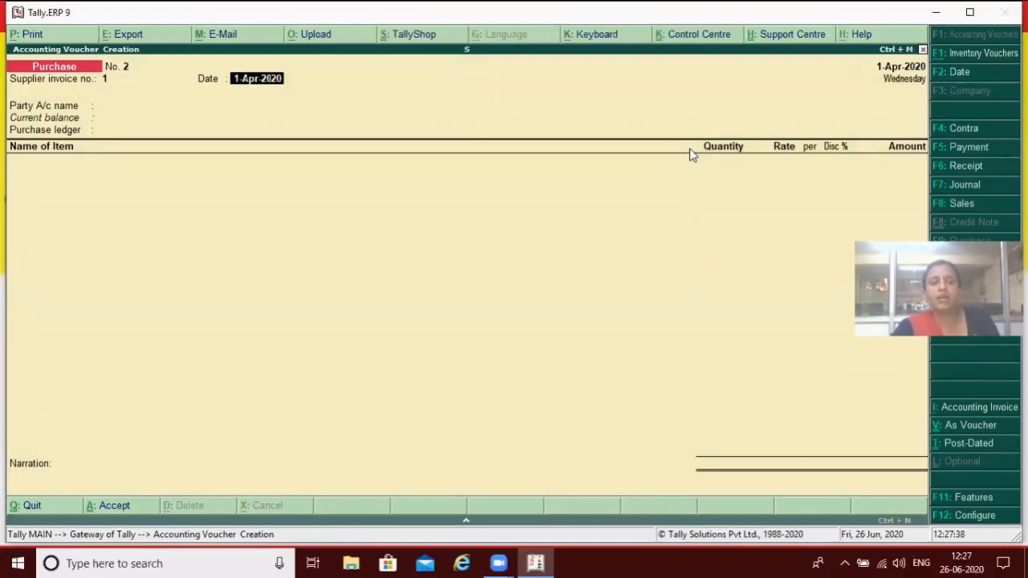
{"action": "key", "text": "Return"}
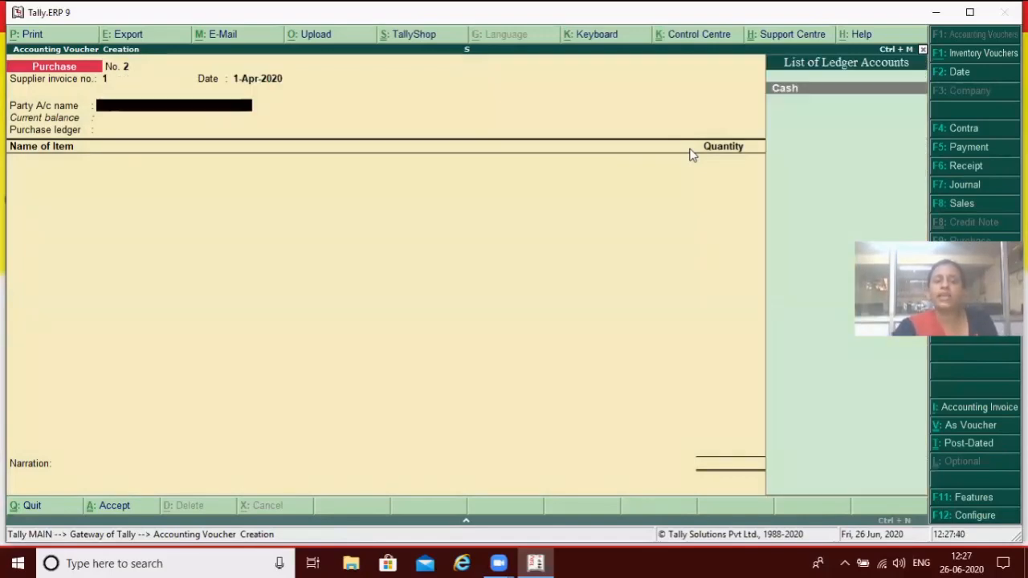
Choose Cash as the party with the default supplier details and Purchasee as the purchase ledger.
{"action": "key", "text": "Return"}
{"action": "key", "text": "Return"}
{"action": "key", "text": "Return"}
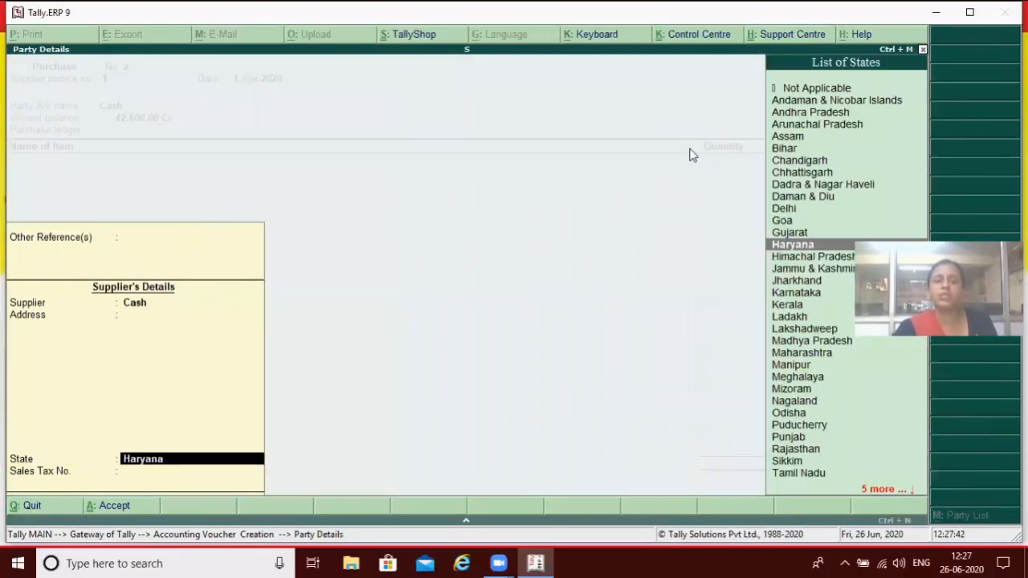
{"action": "key", "text": "Return"}
{"action": "key", "text": "Return"}
{"action": "key", "text": "Return"}
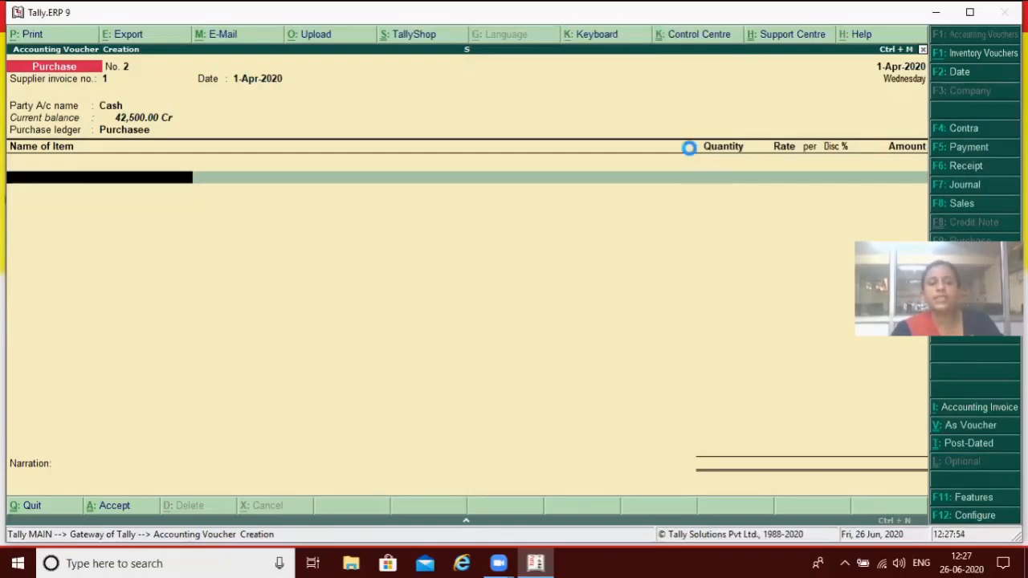
Create the stock item Chair under Primary with pcs as its unit and no alternate unit.
{"action": "key", "text": "alt+c"}
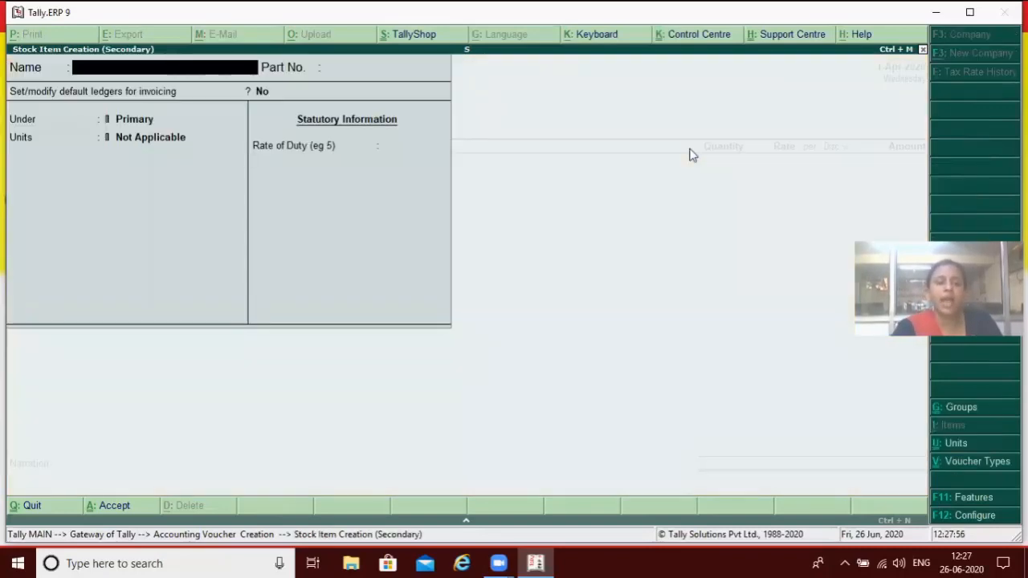
{"action": "type", "text": "Chair"}
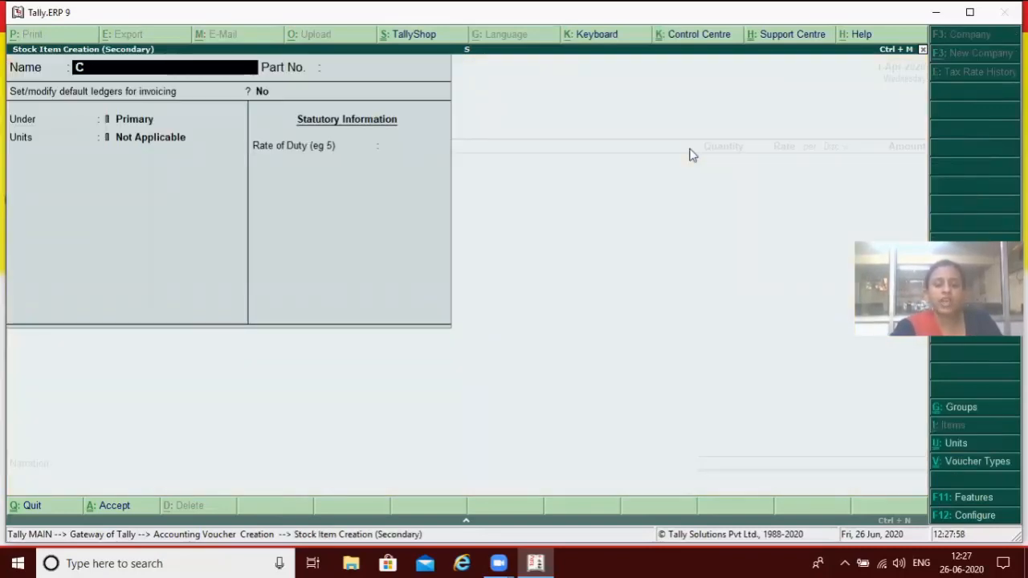
{"action": "key", "text": "Return"}
{"action": "key", "text": "Return"}
{"action": "key", "text": "Return"}
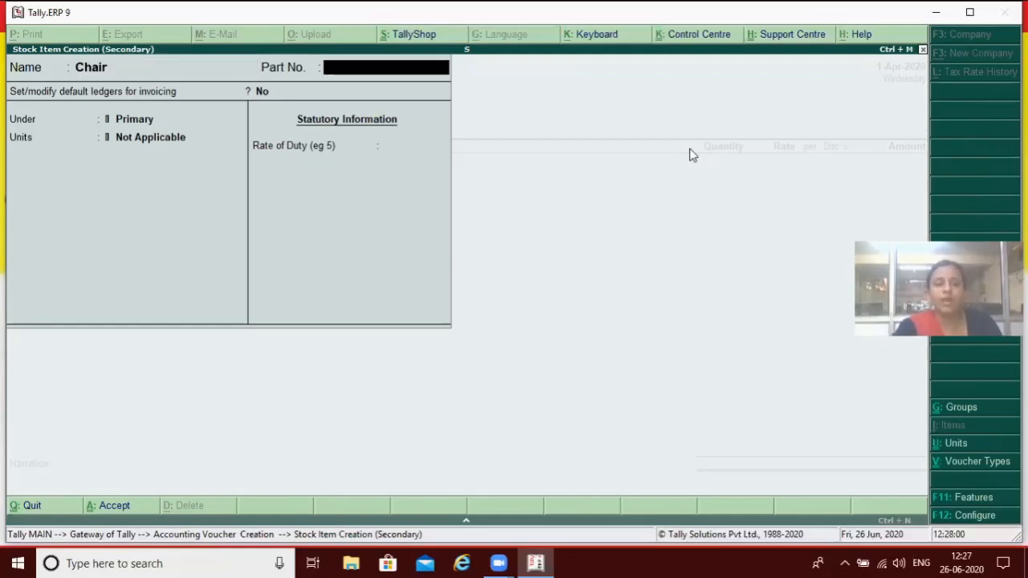
{"action": "key", "text": "Return"}
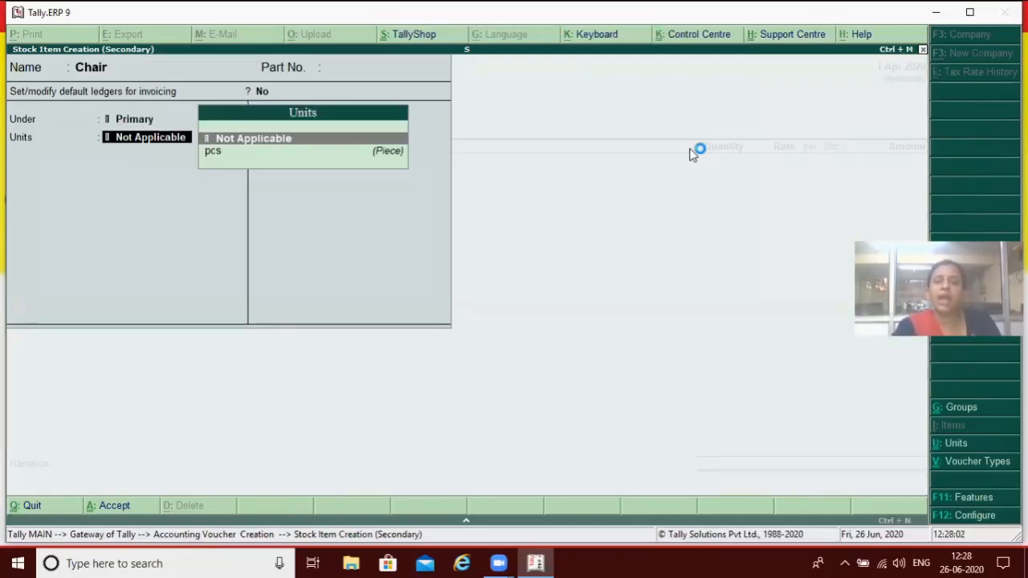
{"action": "key", "text": "Down"}
{"action": "key", "text": "Return"}
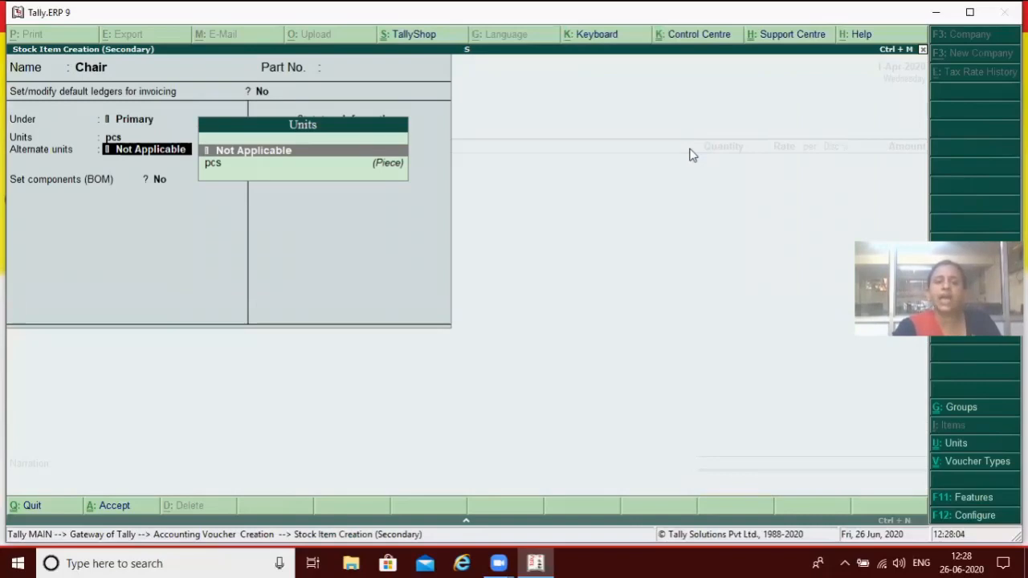
{"action": "key", "text": "Return"}
{"action": "key", "text": "Return"}
{"action": "key", "text": "Return"}
{"action": "key", "text": "Return"}
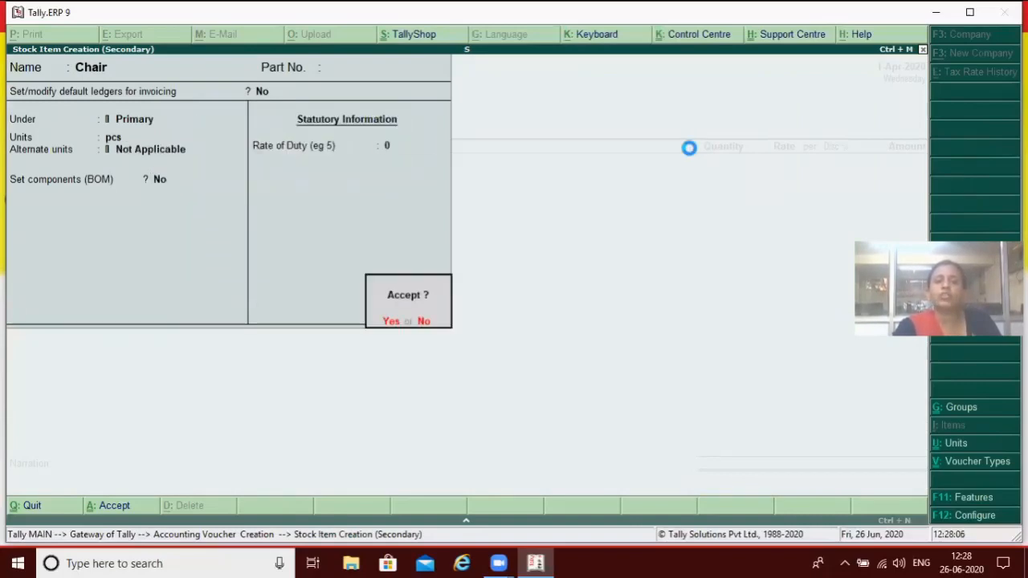
Enter 10 pcs of Chair at a rate of 1,000 per piece and save the purchase voucher without additional ledgers.
{"action": "type", "text": "10"}
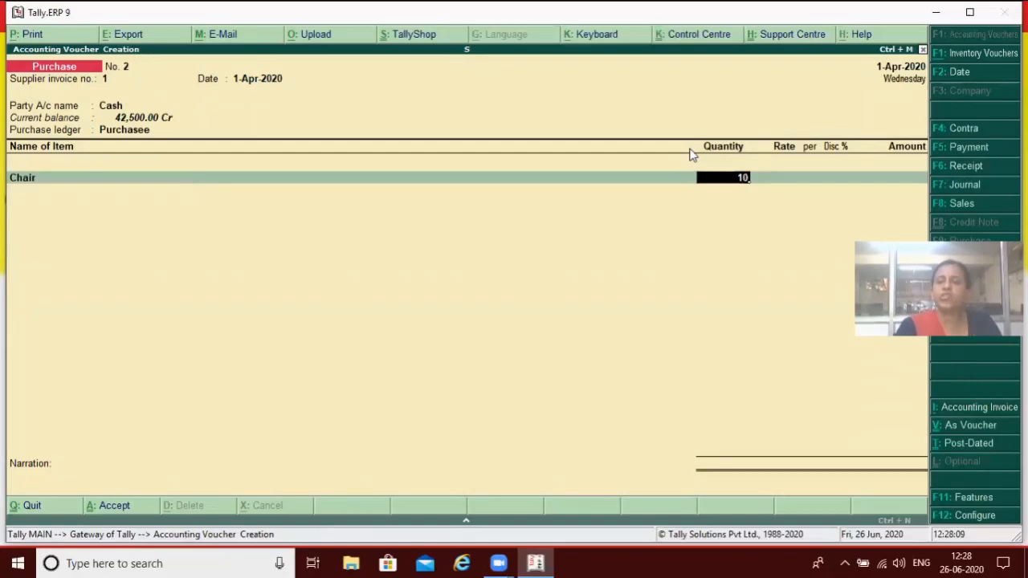
{"action": "key", "text": "Return"}
{"action": "type", "text": "1,00"}
{"action": "type", "text": "000"}
{"action": "key", "text": "Return"}
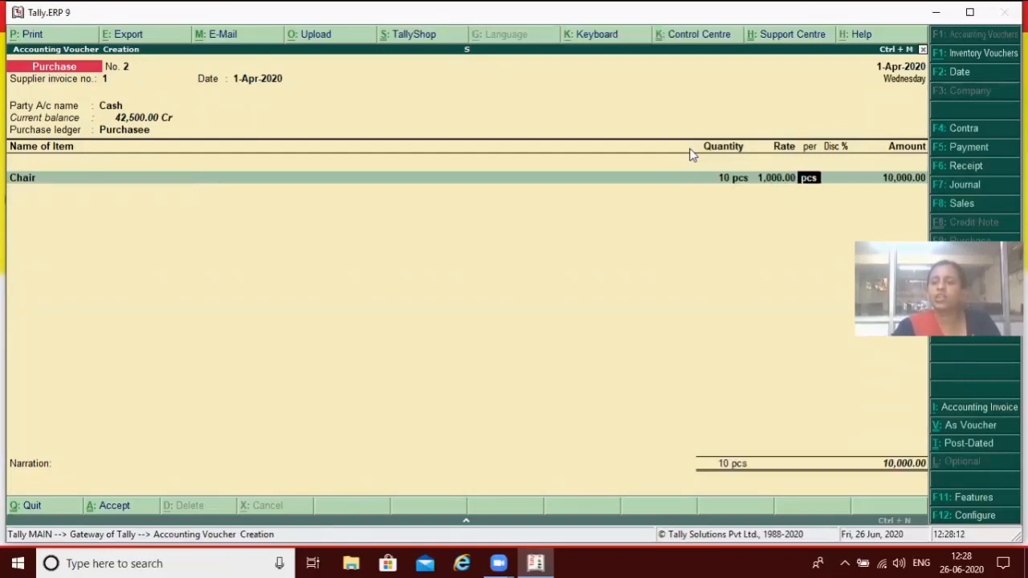
{"action": "key", "text": "Return"}
{"action": "key", "text": "Return"}
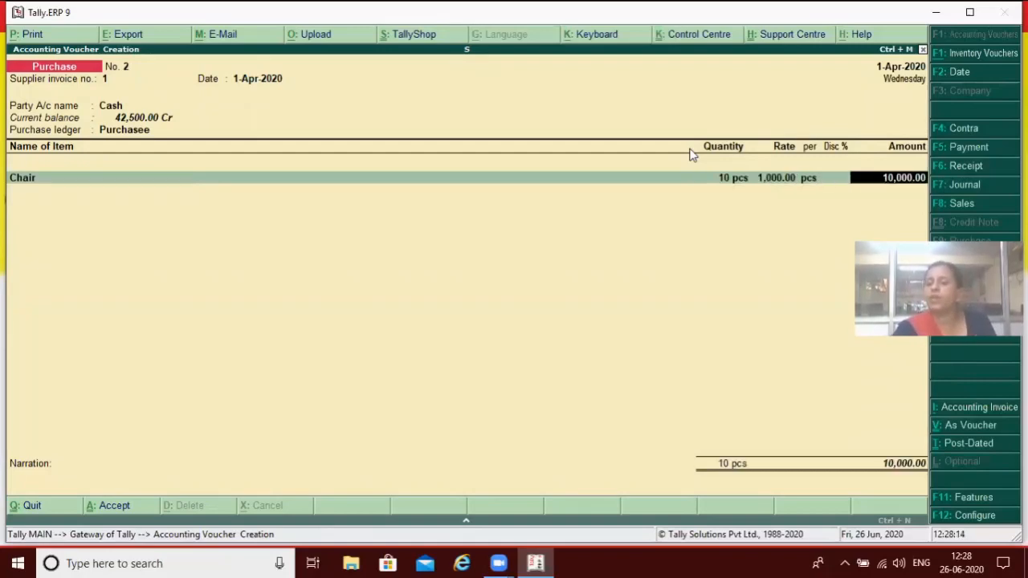
{"action": "key", "text": "Return"}
{"action": "key", "text": "Return"}
{"action": "key", "text": "Return"}
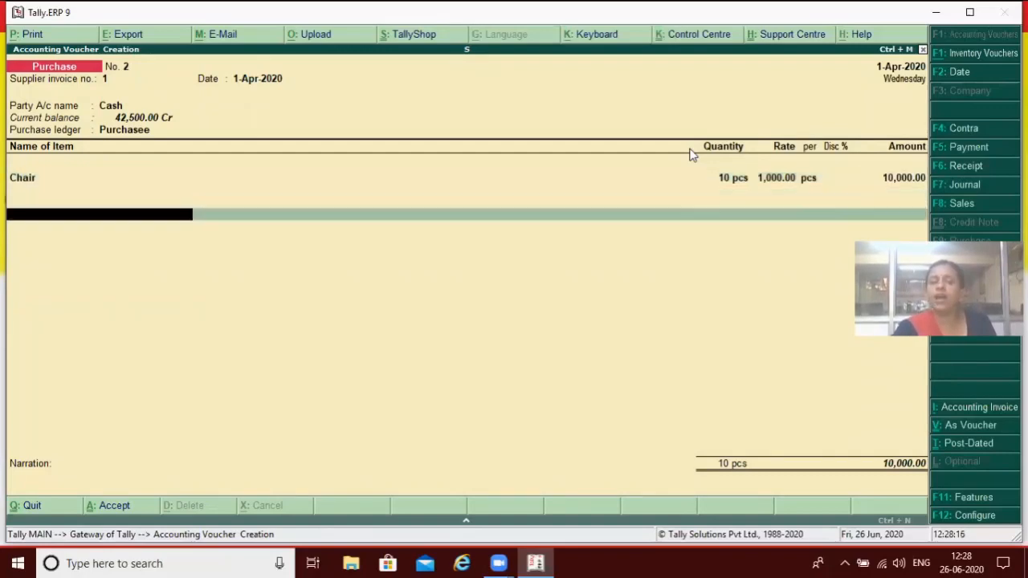
{"action": "key", "text": "Return"}
{"action": "key", "text": "Return"}
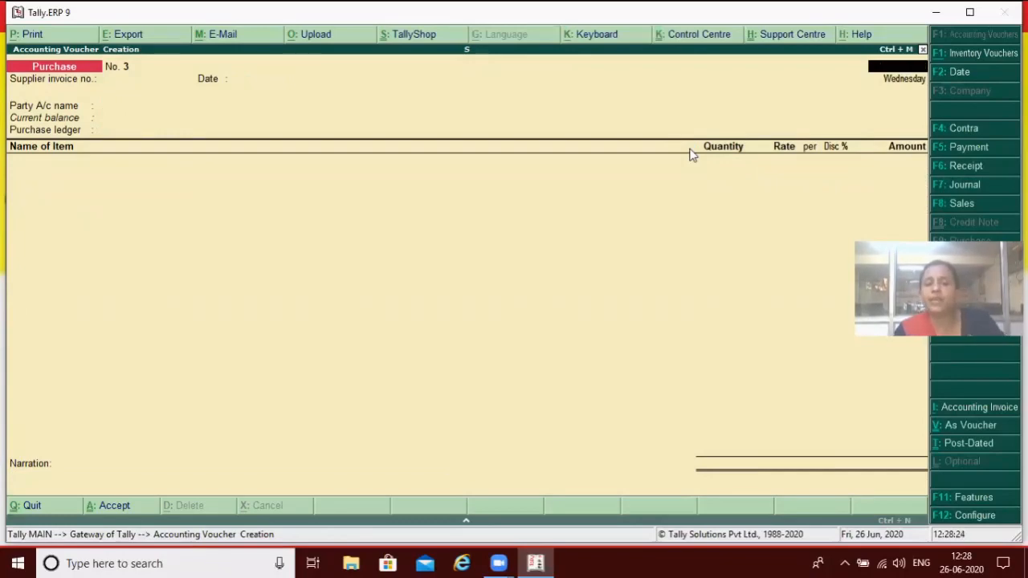
Leave voucher entry and open purchase voucher number 2 from the Day Book for alteration.
{"action": "key", "text": "Escape"}
{"action": "key", "text": "Return"}
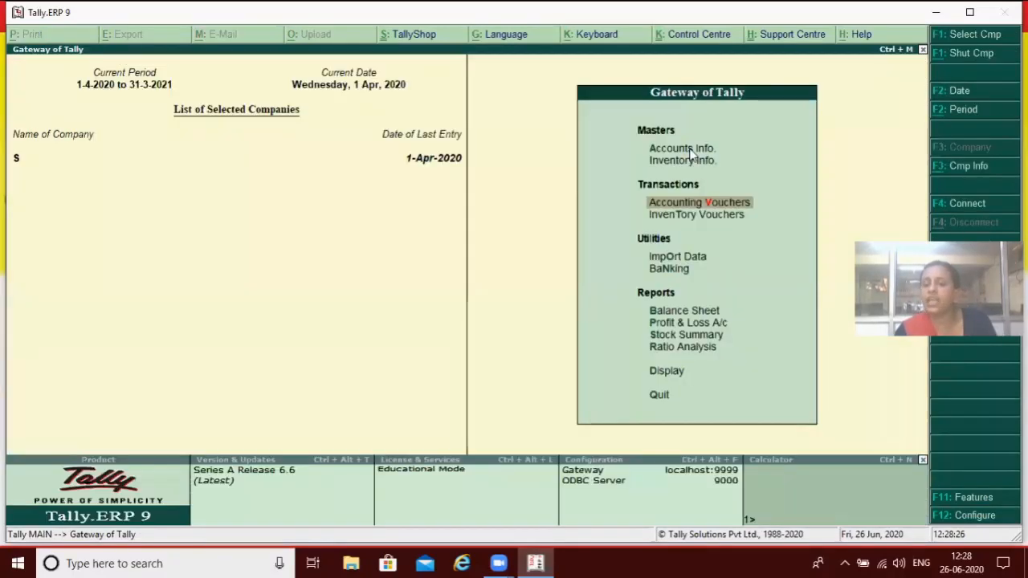
{"action": "key", "text": "d"}
{"action": "key", "text": "y"}
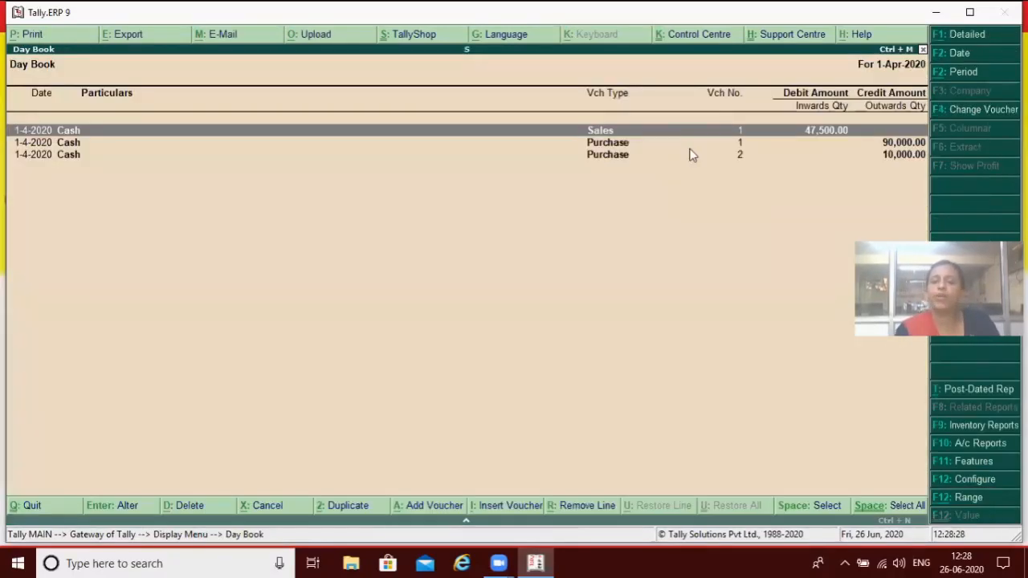
{"action": "key", "text": "Down"}
{"action": "key", "text": "Down"}
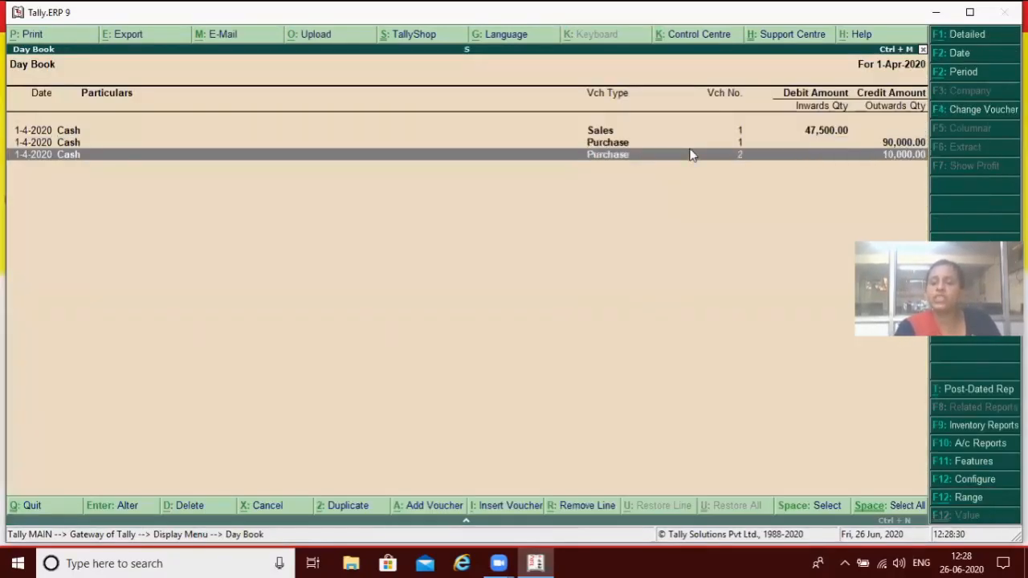
{"action": "key", "text": "Return"}
Keep the voucher's existing details and end the item list after Chair to reach the additional ledger line.
{"action": "key", "text": "Return"}
{"action": "key", "text": "Return"}
{"action": "key", "text": "Return"}
{"action": "key", "text": "Return"}
{"action": "key", "text": "Return"}
{"action": "key", "text": "Return"}
{"action": "key", "text": "Return"}
{"action": "key", "text": "Return"}
{"action": "key", "text": "Return"}
{"action": "key", "text": "Return"}
{"action": "key", "text": "Return"}
{"action": "key", "text": "Return"}
{"action": "key", "text": "Return"}
{"action": "key", "text": "Return"}
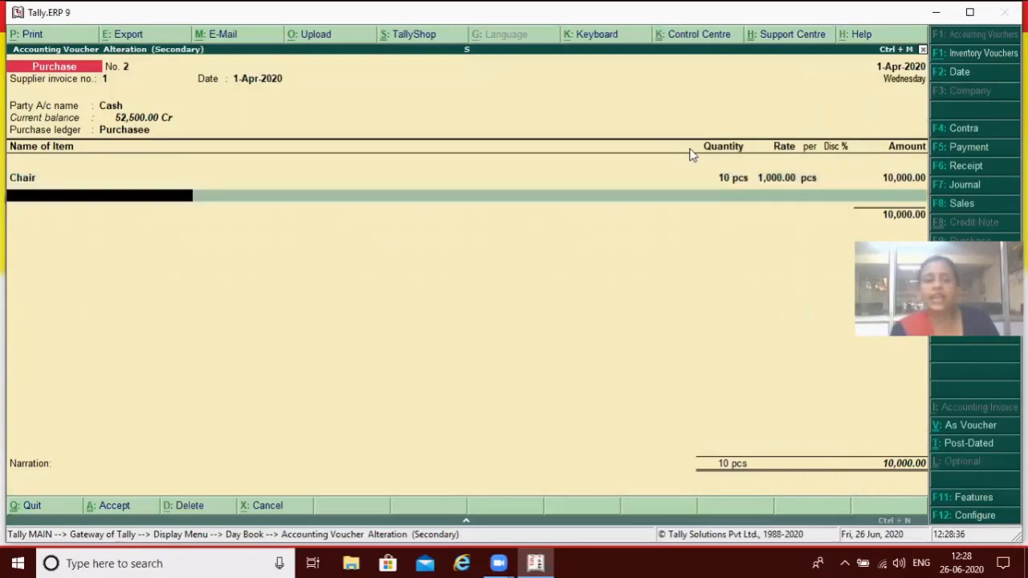
{"action": "type", "text": "C"}
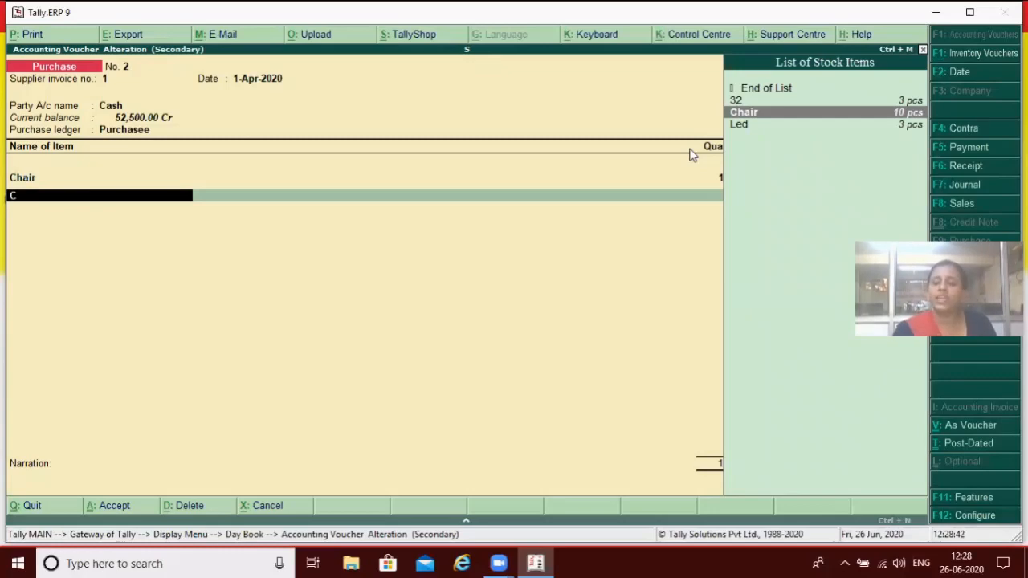
{"action": "key", "text": "Up"}
{"action": "key", "text": "Up"}
{"action": "key", "text": "Return"}
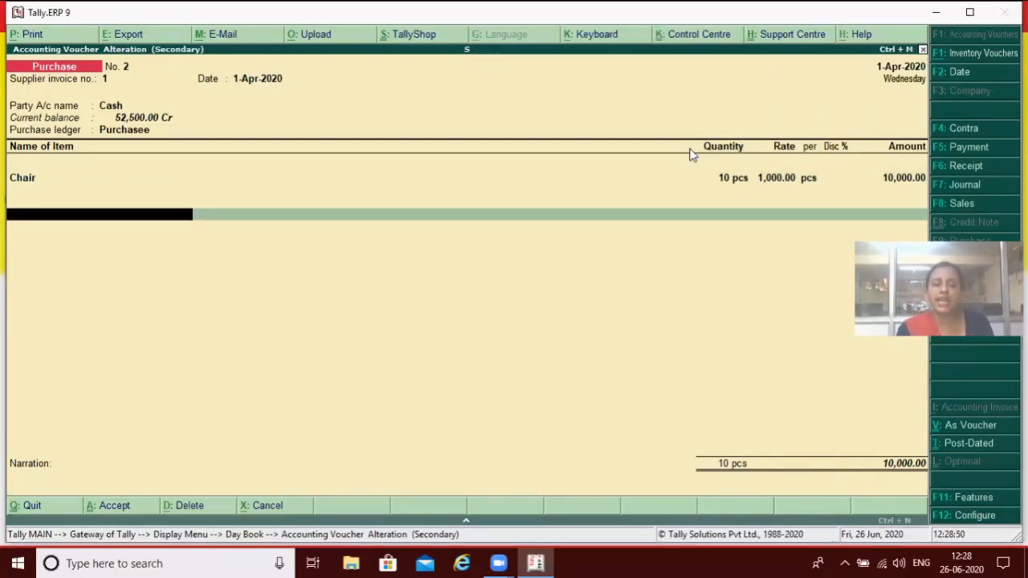
{"action": "key", "text": "BackSpace"}
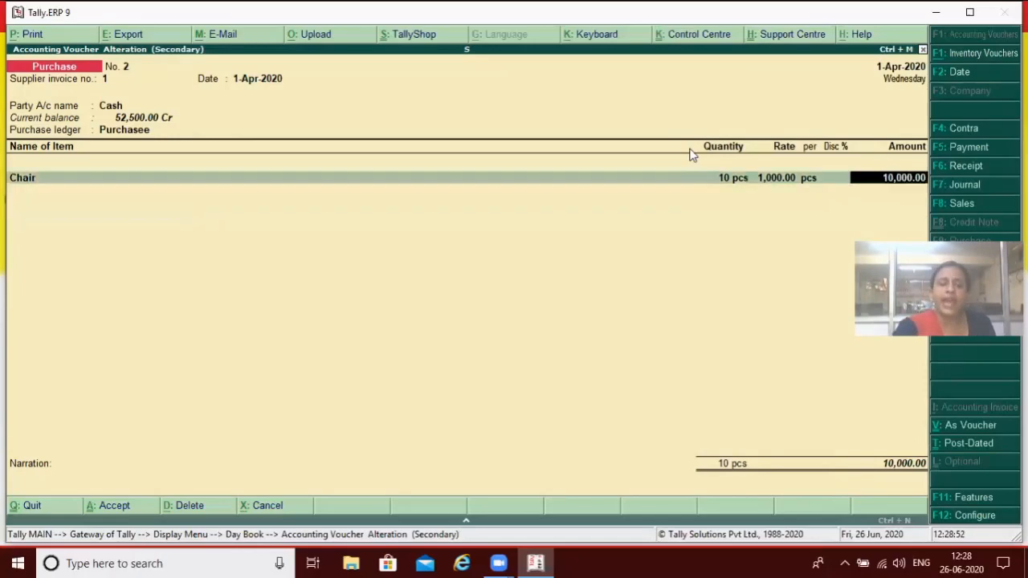
{"action": "key", "text": "Return"}
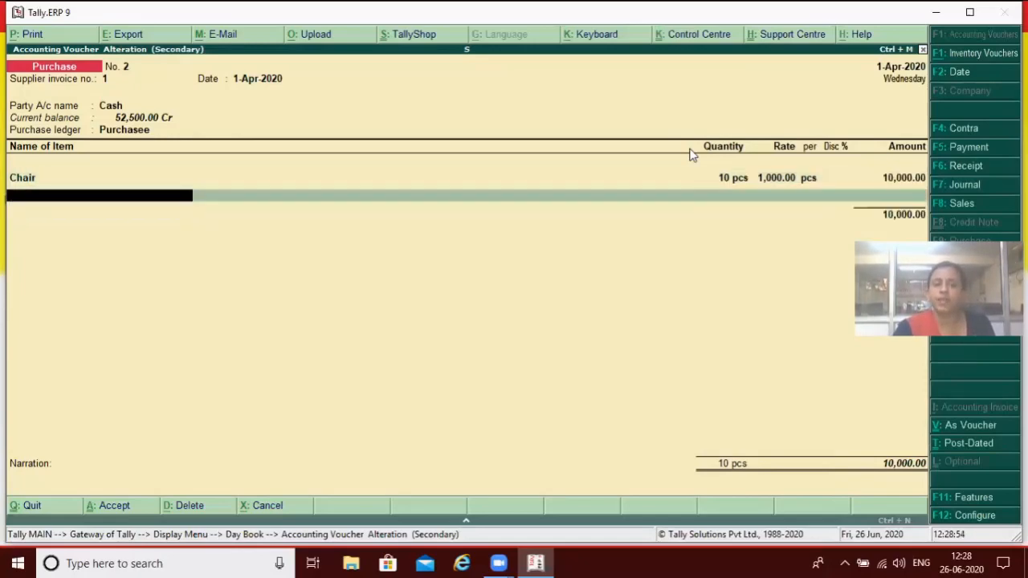
{"action": "key", "text": "Return"}
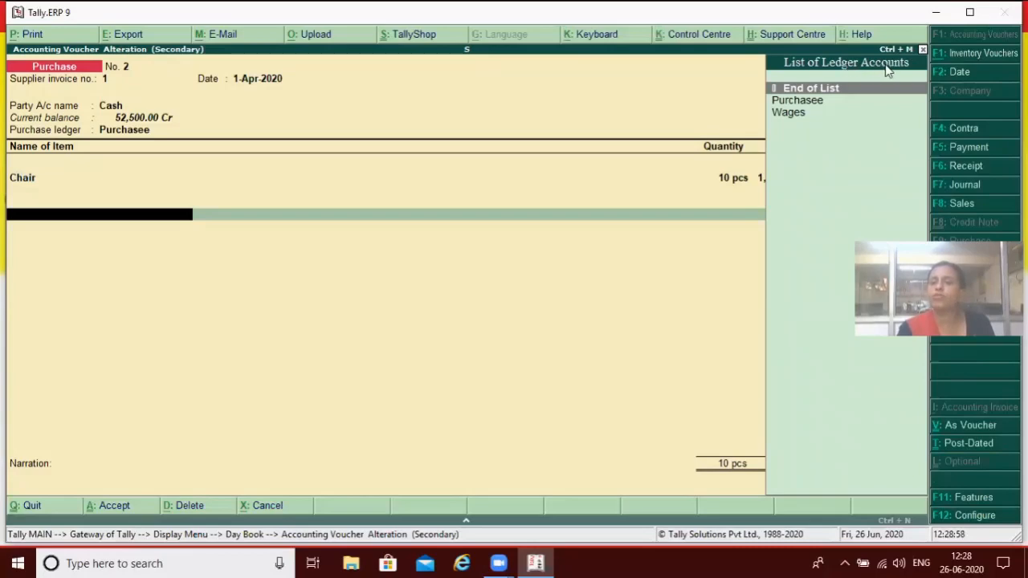
Add the Wages ledger with an amount of 1,000 below the Chair item and save the altered purchase voucher.
{"action": "key", "text": "Down"}
{"action": "key", "text": "Down"}
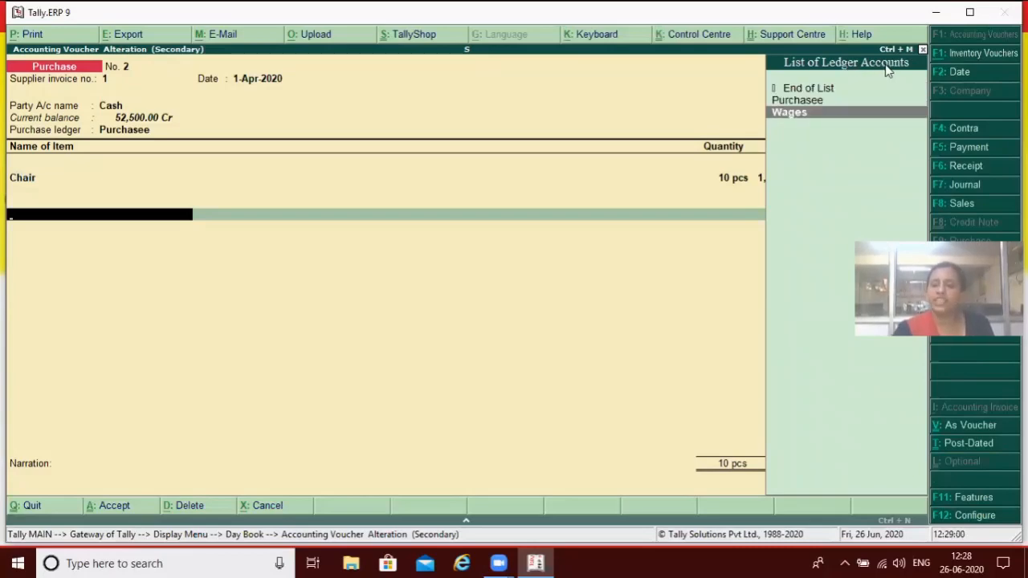
{"action": "key", "text": "Return"}
{"action": "type", "text": "1,0"}
{"action": "type", "text": "00"}
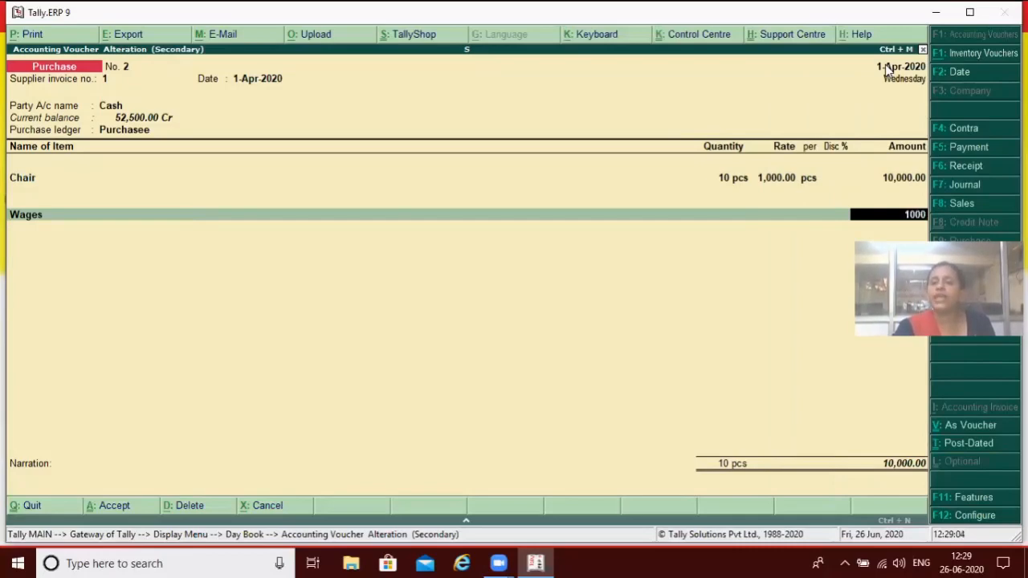
{"action": "key", "text": "Return"}
{"action": "key", "text": "Return"}
{"action": "key", "text": "Return"}
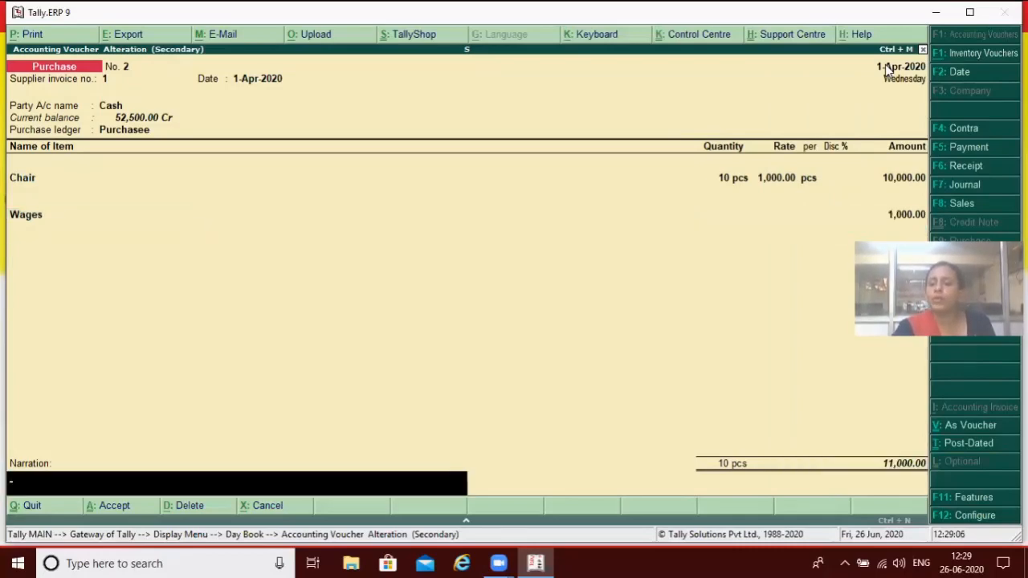
{"action": "key", "text": "Return"}
{"action": "key", "text": "Return"}
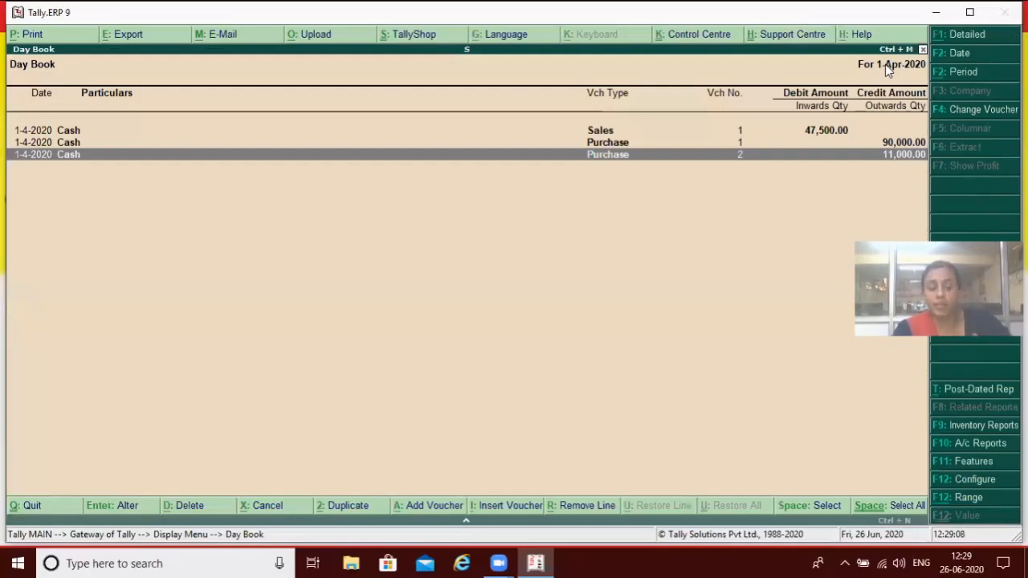
View the monthly stock summary of the Chair item in the inventory books, and return to the Gateway of Tally.
{"action": "key", "text": "Escape"}
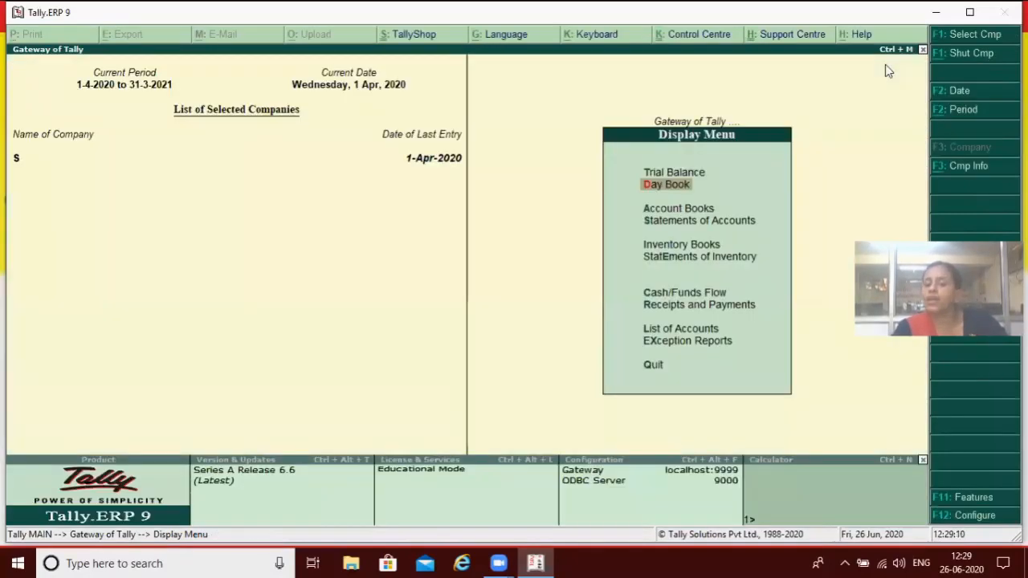
{"action": "key", "text": "Escape"}
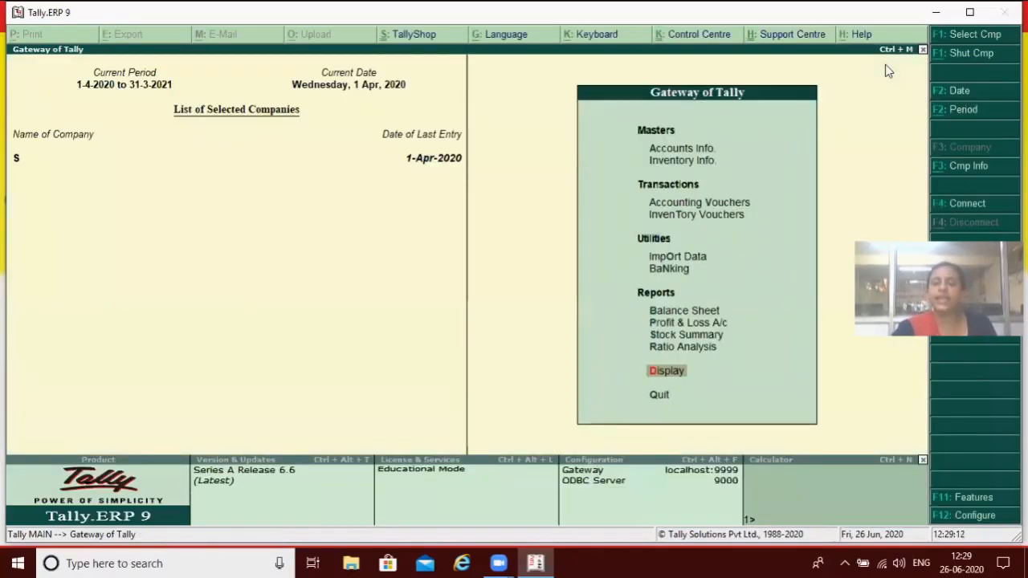
{"action": "key", "text": "Return"}
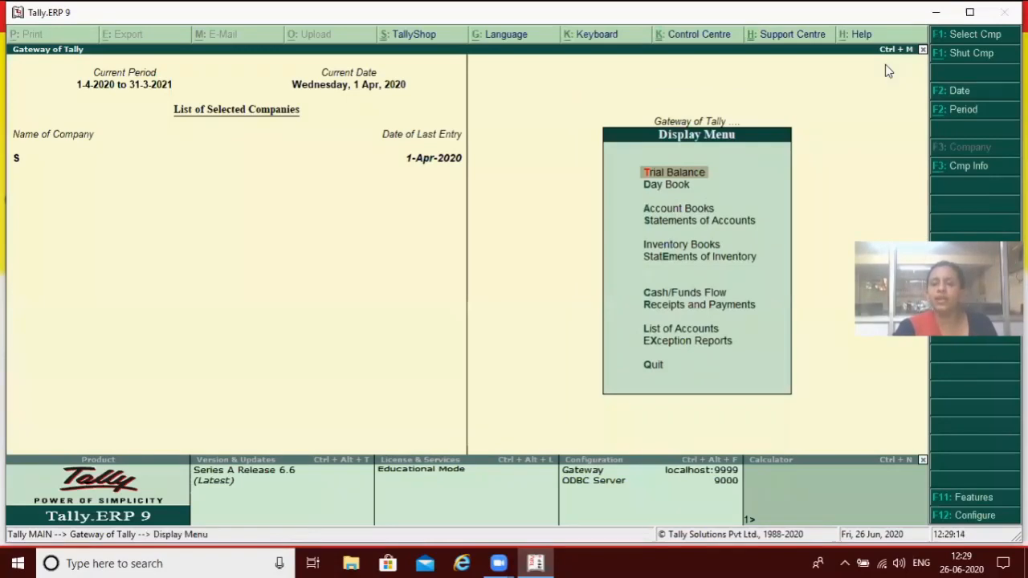
{"action": "key", "text": "Down"}
{"action": "key", "text": "Down"}
{"action": "key", "text": "Down"}
{"action": "key", "text": "Down"}
{"action": "key", "text": "Down"}
{"action": "key", "text": "Up"}
{"action": "key", "text": "Return"}
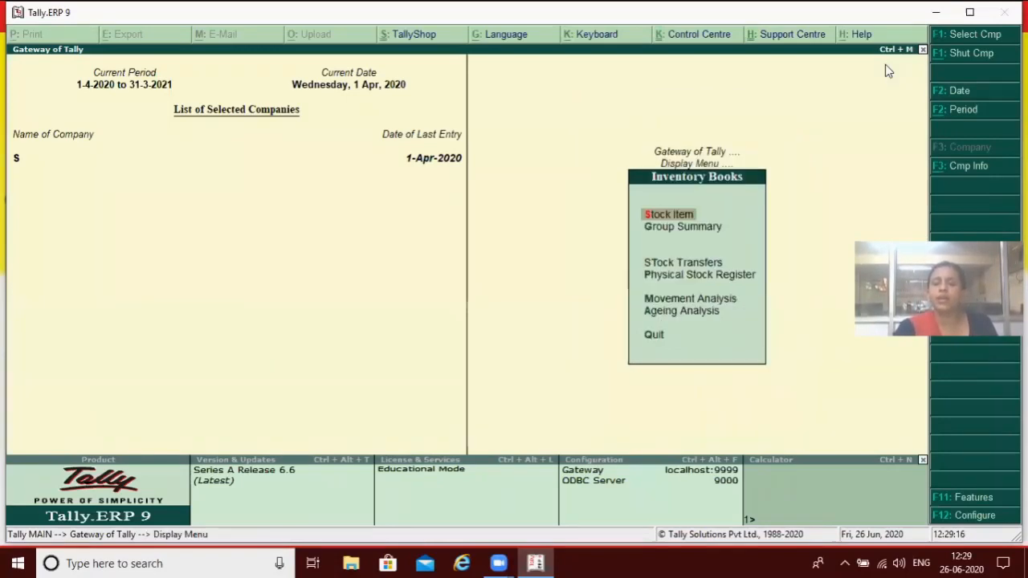
{"action": "key", "text": "Return"}
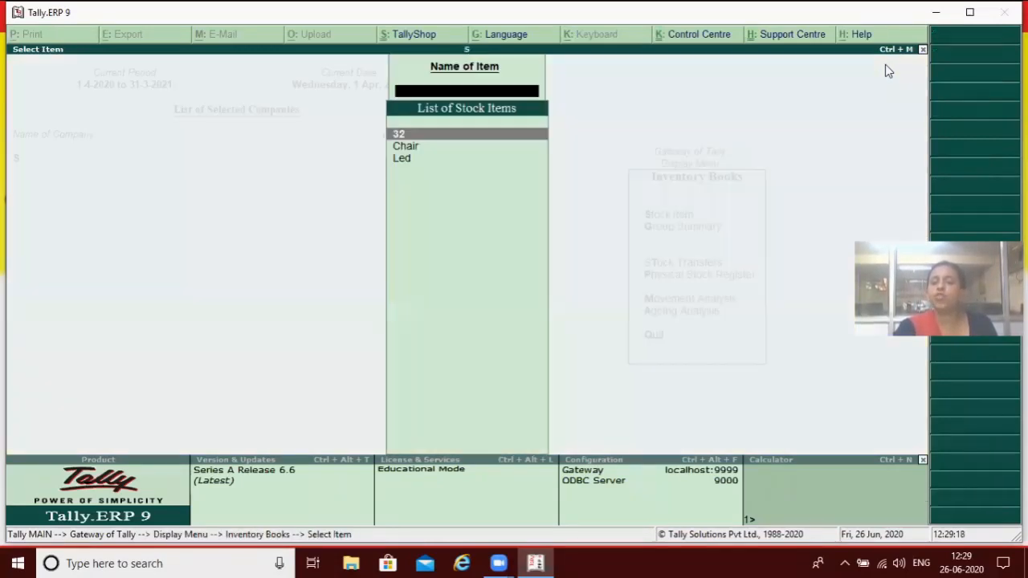
{"action": "key", "text": "Down"}
{"action": "key", "text": "Return"}
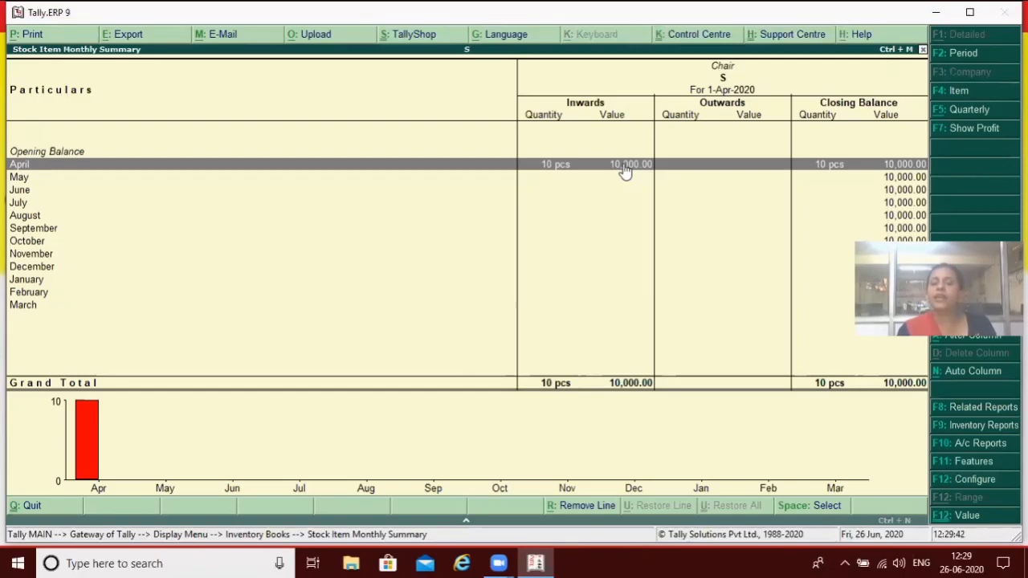
{"action": "key", "text": "Escape"}
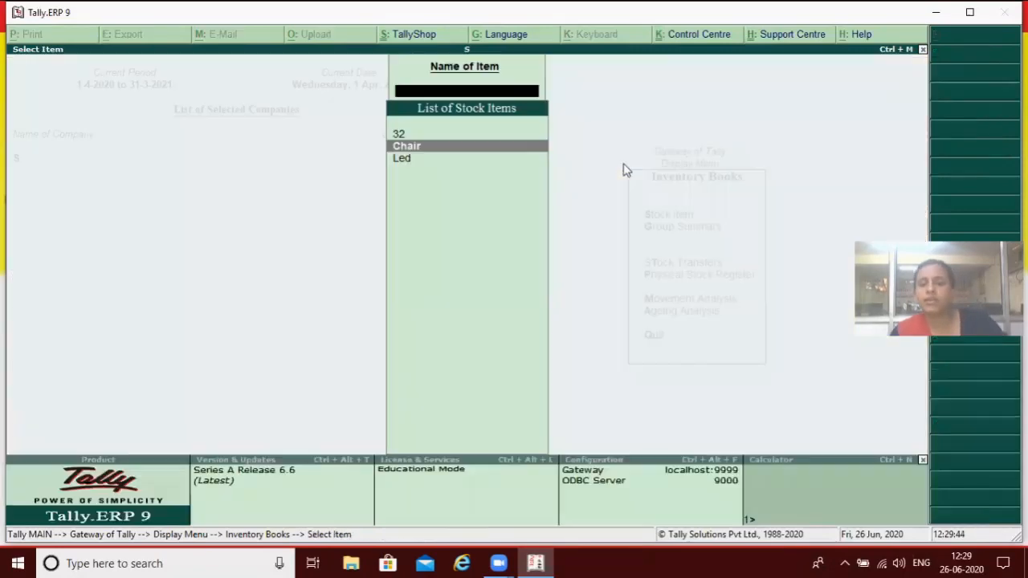
{"action": "key", "text": "Escape"}
{"action": "key", "text": "Escape"}
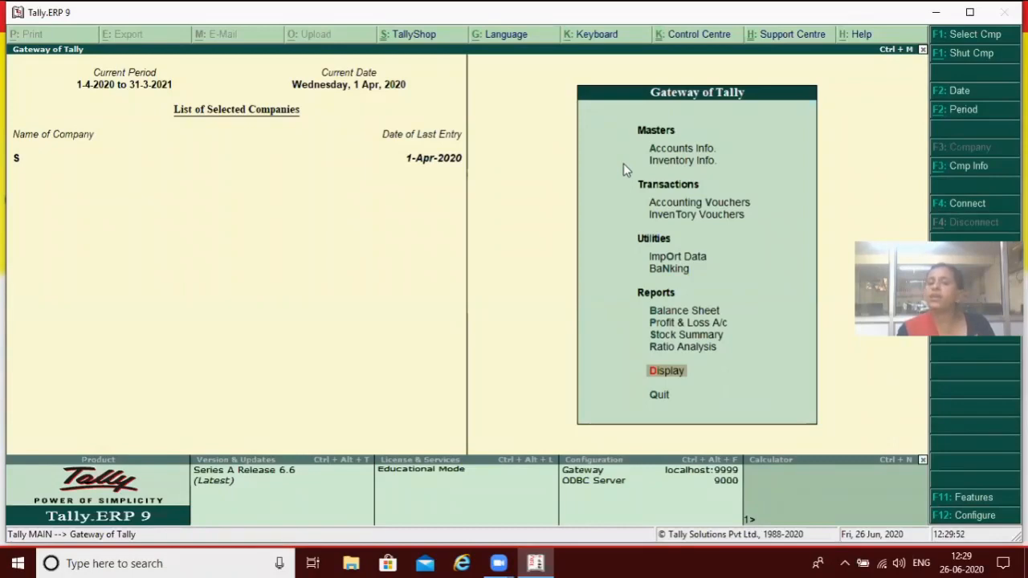
Open the list of single groups for alteration from the accounts masters.
{"action": "key", "text": "Up"}
{"action": "key", "text": "Up"}
{"action": "key", "text": "Up"}
{"action": "key", "text": "Up"}
{"action": "key", "text": "Up"}
{"action": "key", "text": "Up"}
{"action": "key", "text": "Up"}
{"action": "key", "text": "Up"}
{"action": "key", "text": "Up"}
{"action": "key", "text": "Up"}
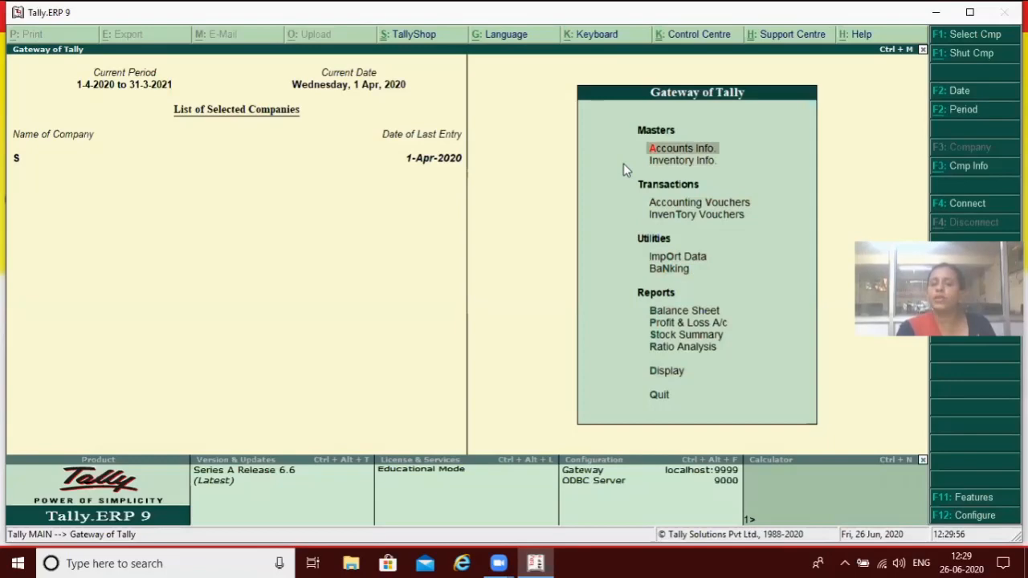
{"action": "key", "text": "Return"}
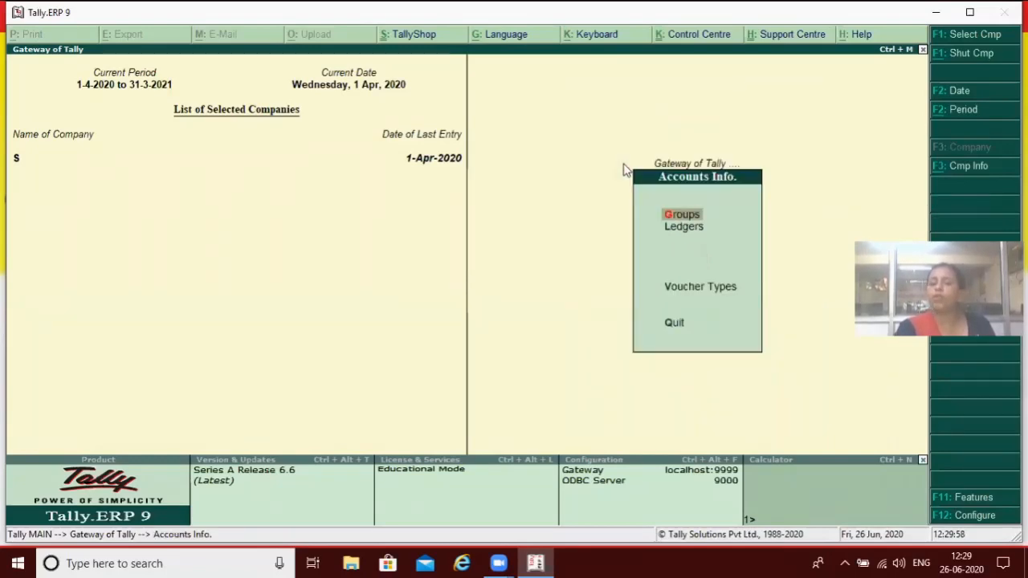
{"action": "key", "text": "Return"}
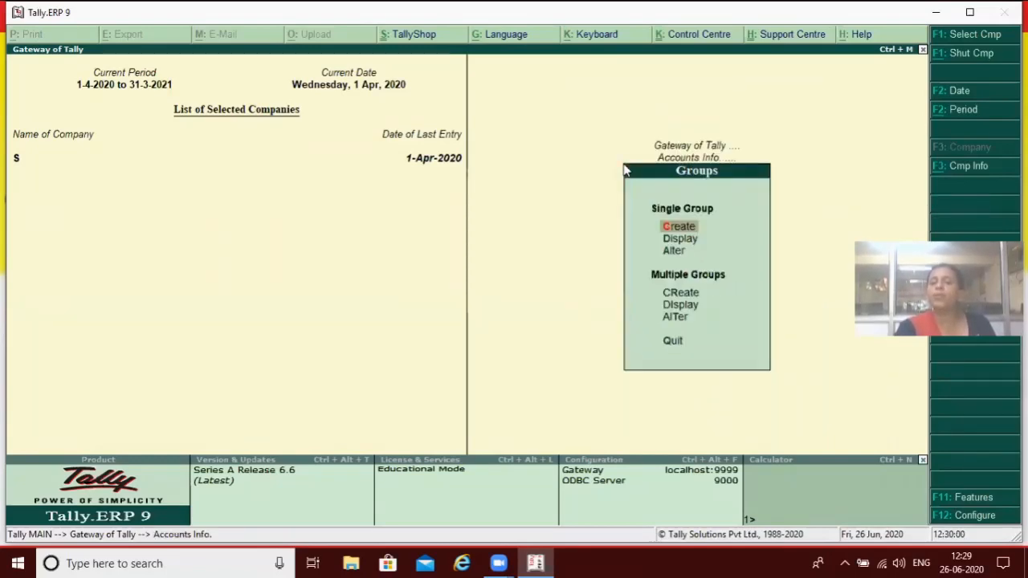
{"action": "key", "text": "Down"}
{"action": "key", "text": "Down"}
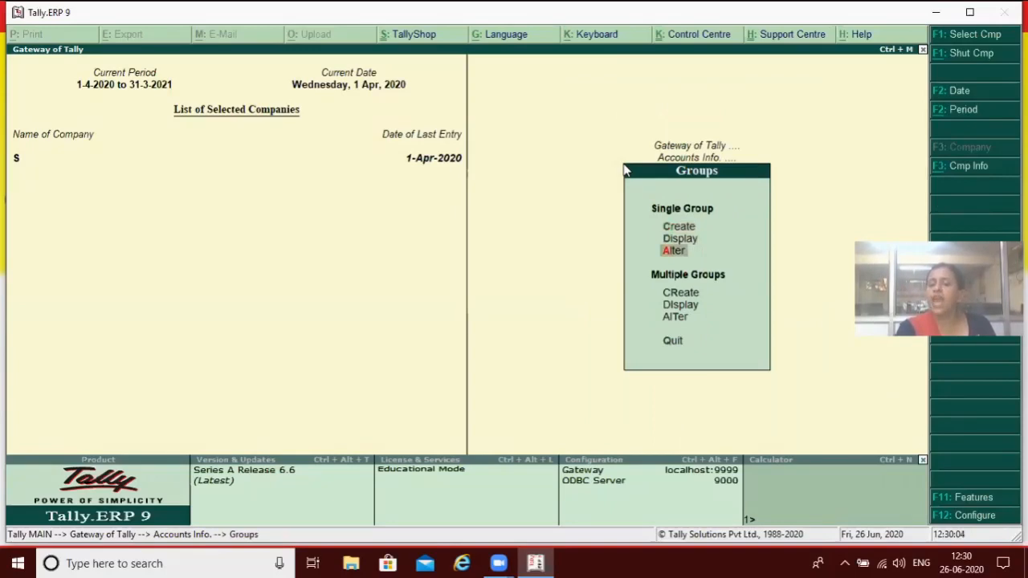
{"action": "key", "text": "Return"}
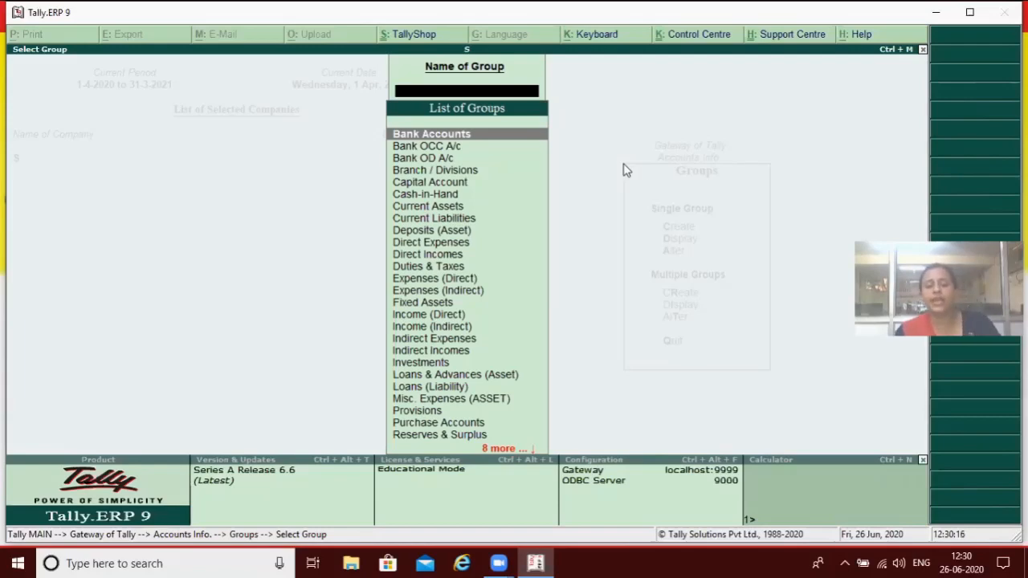
Open the Direct Expenses group for alteration and keep its existing settings up to the purchase invoice allocation method.
{"action": "type", "text": "D"}
{"action": "key", "text": "Down"}
{"action": "key", "text": "Down"}
{"action": "key", "text": "Down"}
{"action": "key", "text": "Up"}
{"action": "key", "text": "Return"}
{"action": "key", "text": "Return"}
{"action": "key", "text": "Return"}
{"action": "key", "text": "Return"}
{"action": "key", "text": "Return"}
{"action": "key", "text": "Return"}
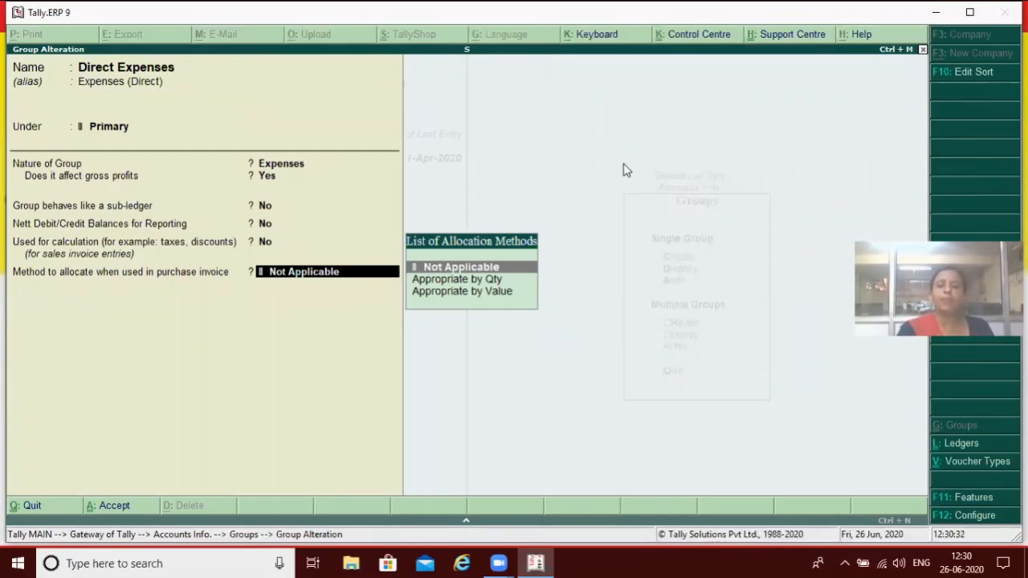
Set the group's purchase invoice allocation method to Appropriate by Qty, save it, and return to the Gateway of Tally.
{"action": "key", "text": "Down"}
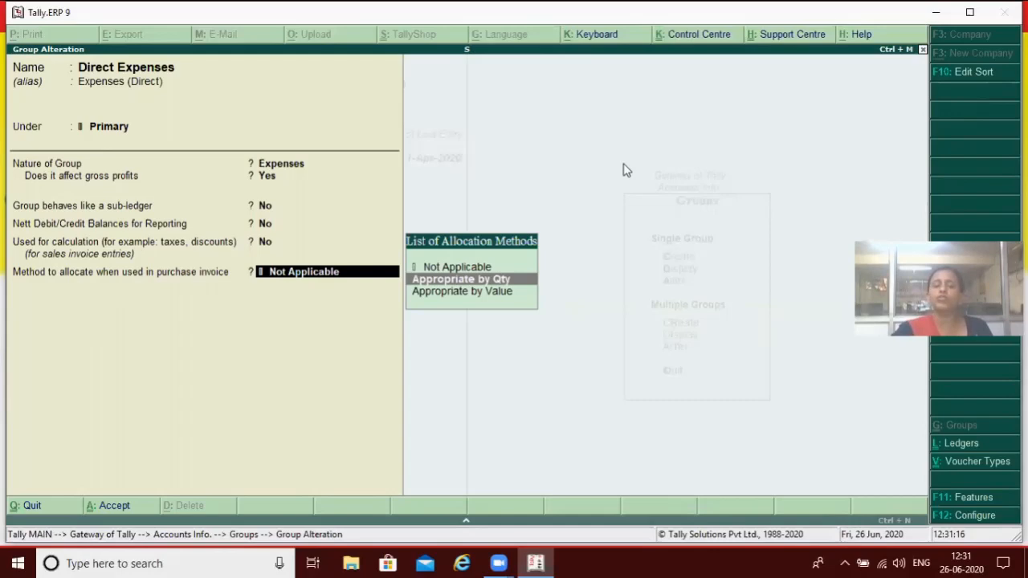
{"action": "key", "text": "Return"}
{"action": "key", "text": "y"}
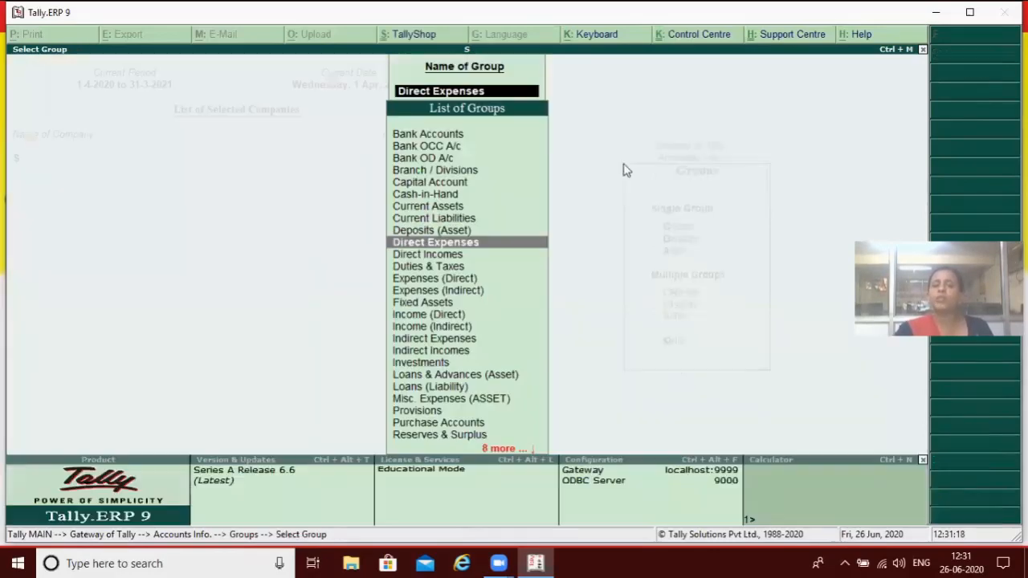
{"action": "key", "text": "BackSpace"}
{"action": "key", "text": "Escape"}
{"action": "key", "text": "Escape"}
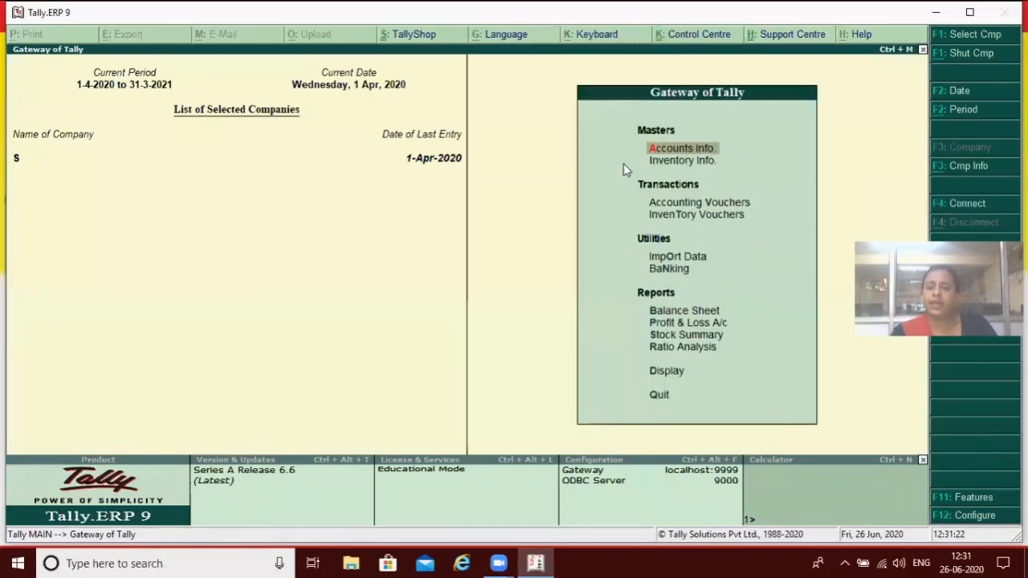
Start creating a single stock item named Table under Primary in the inventory masters.
{"action": "key", "text": "Down"}
{"action": "key", "text": "Return"}
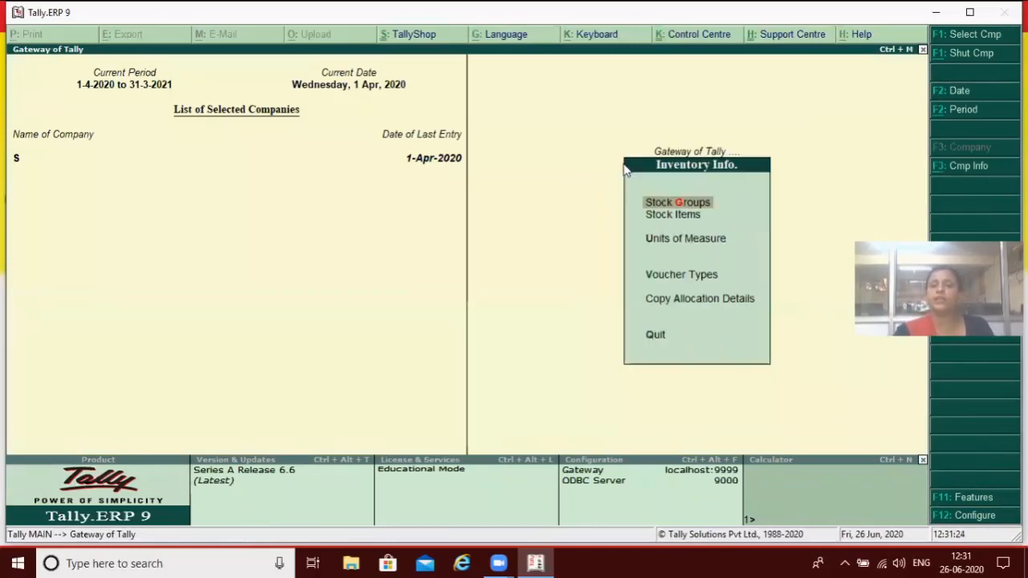
{"action": "key", "text": "Down"}
{"action": "key", "text": "Return"}
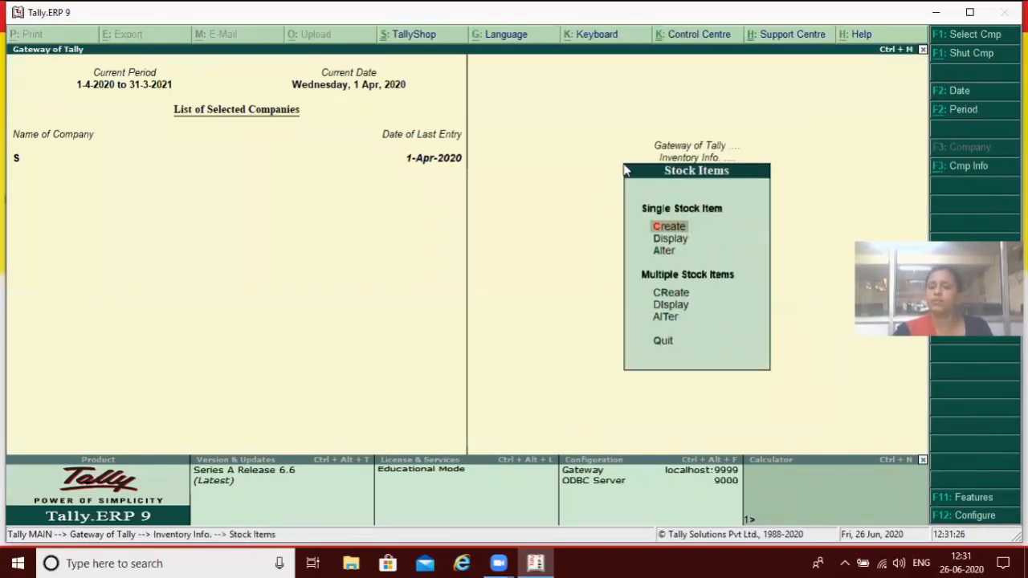
{"action": "key", "text": "Return"}
{"action": "type", "text": "Table"}
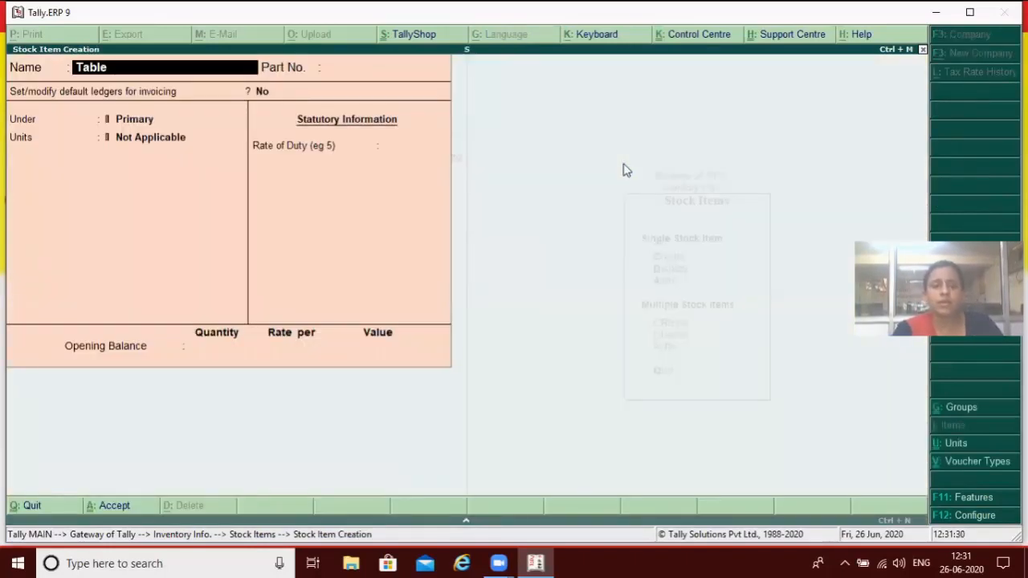
{"action": "key", "text": "Return"}
{"action": "key", "text": "Return"}
{"action": "key", "text": "Return"}
{"action": "key", "text": "Return"}
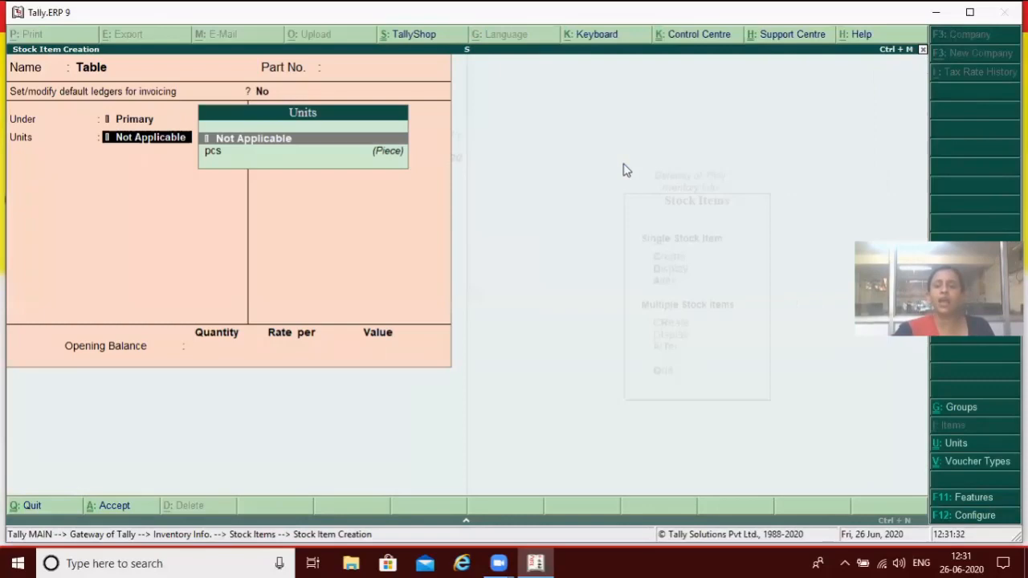
Set Table's unit to pcs, save the stock item without an opening balance, and return to the Gateway of Tally.
{"action": "key", "text": "Down"}
{"action": "key", "text": "Return"}
{"action": "key", "text": "Return"}
{"action": "key", "text": "Return"}
{"action": "key", "text": "Return"}
{"action": "key", "text": "Return"}
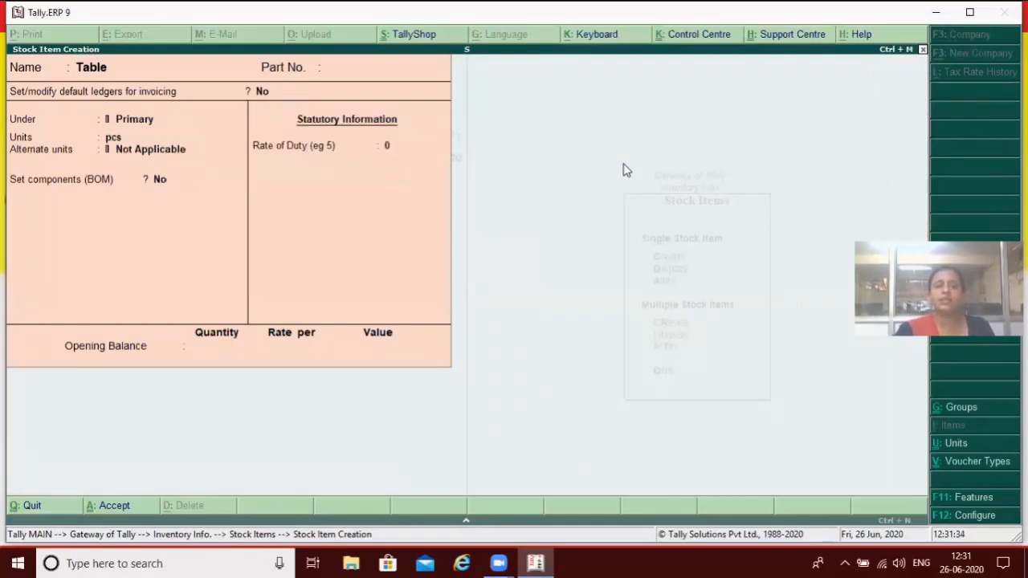
{"action": "key", "text": "Return"}
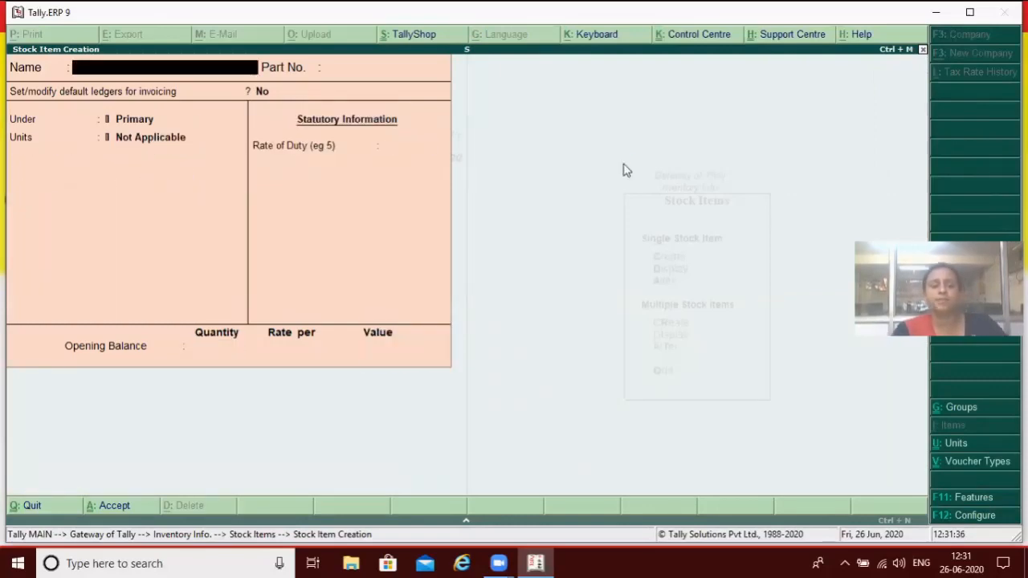
{"action": "key", "text": "Escape"}
{"action": "key", "text": "Escape"}
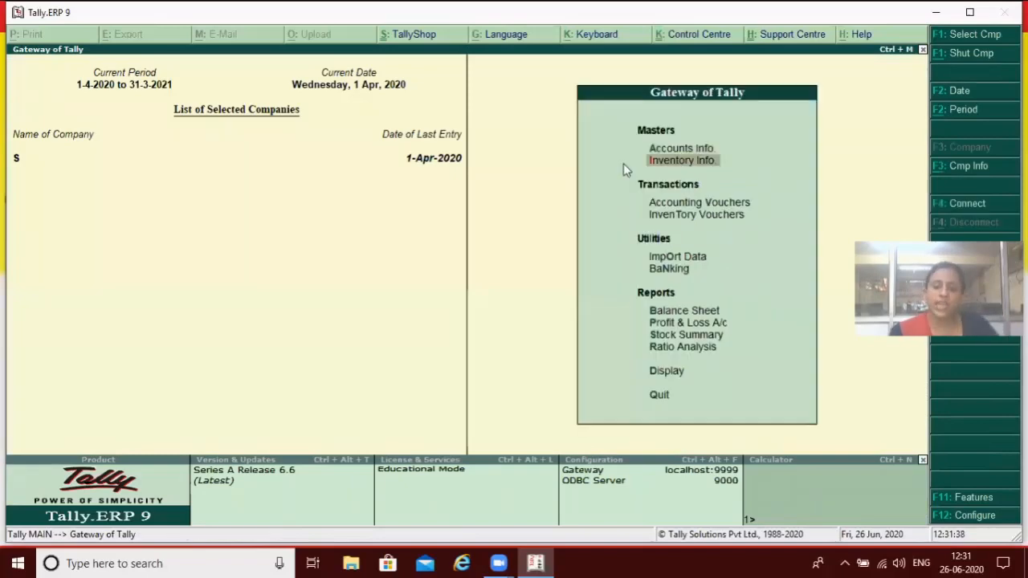
Start a new purchase voucher with supplier invoice number 6.
{"action": "key", "text": "Down"}
{"action": "key", "text": "Down"}
{"action": "key", "text": "Up"}
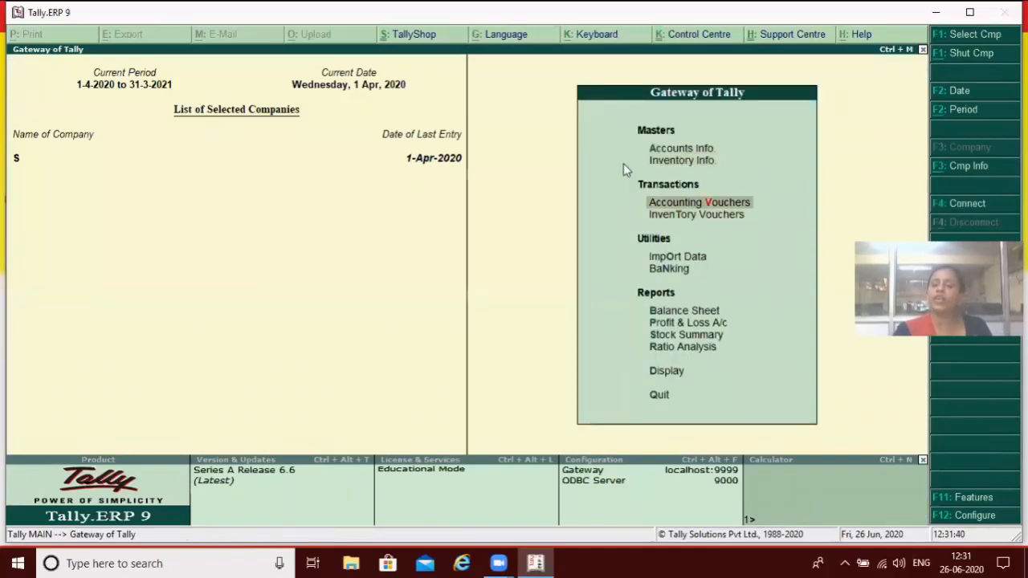
{"action": "key", "text": "Return"}
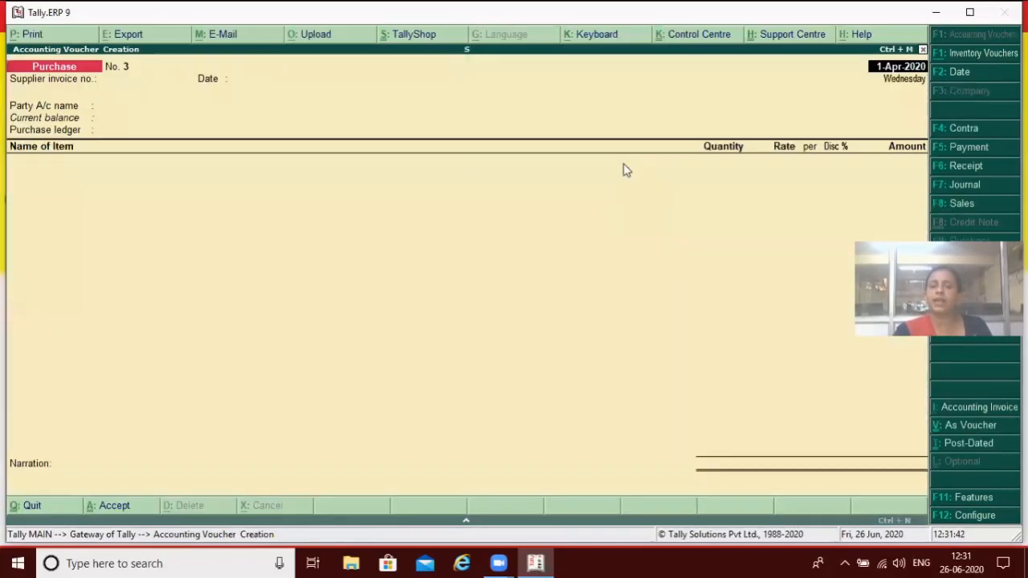
{"action": "key", "text": "Return"}
{"action": "type", "text": "6"}
{"action": "key", "text": "Return"}
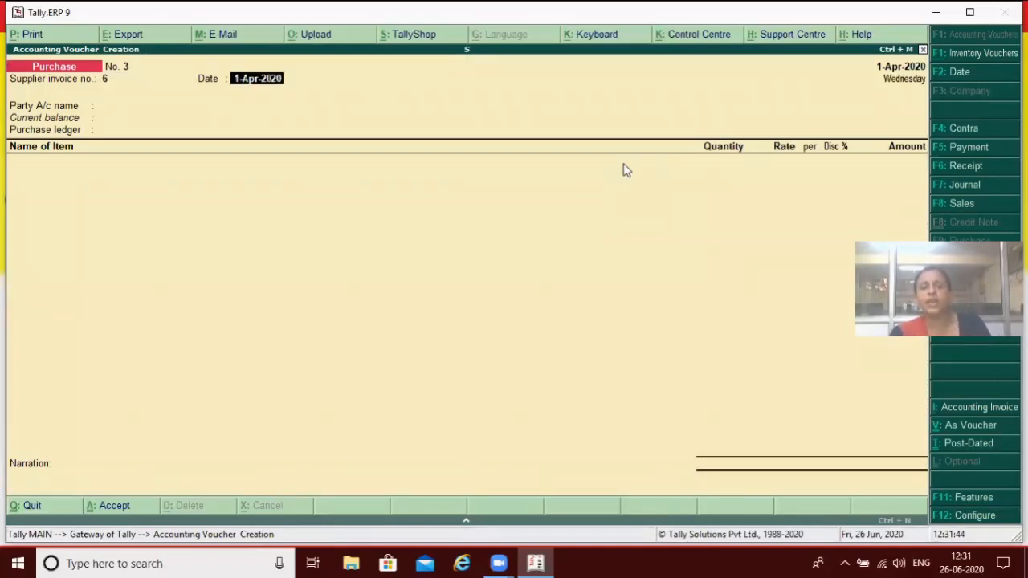
Keep the date 1-Apr-2020, choose Cash as the party with default supplier details, and choose Purchasee as the purchase ledger.
{"action": "key", "text": "Return"}
{"action": "key", "text": "Return"}
{"action": "key", "text": "Return"}
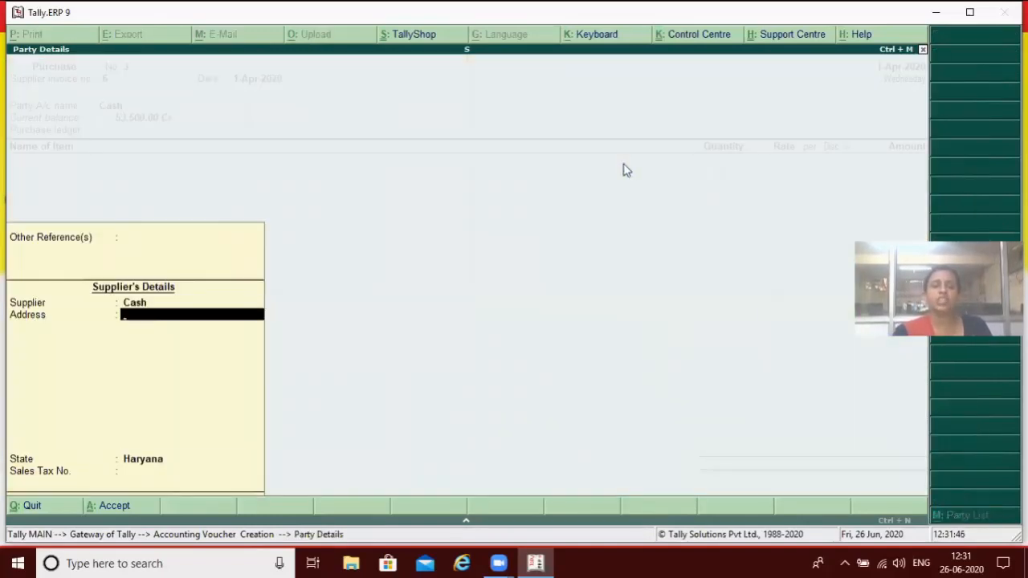
{"action": "key", "text": "Return"}
{"action": "key", "text": "Return"}
{"action": "key", "text": "Return"}
{"action": "key", "text": "Return"}
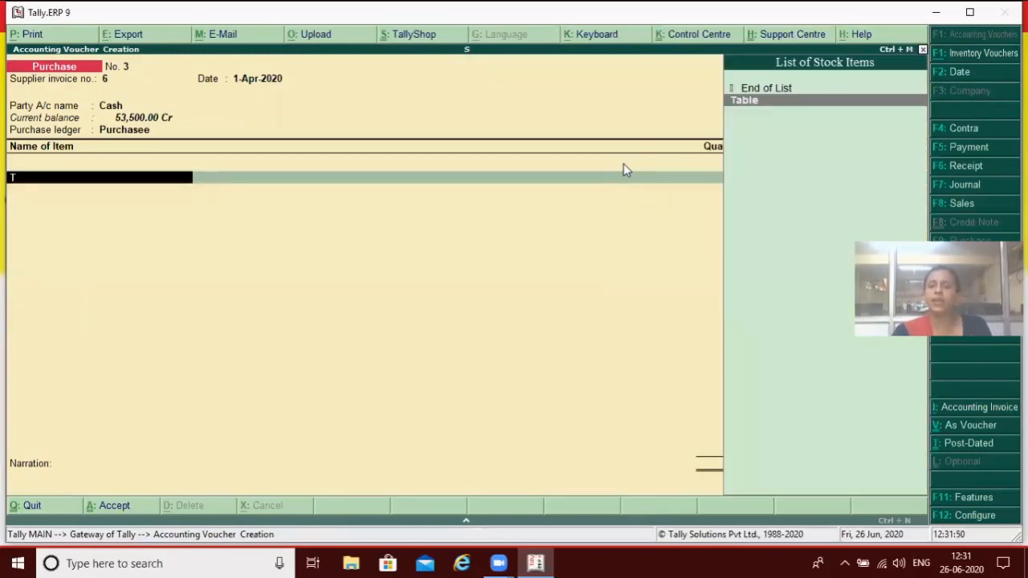
Add the Table item to the purchase voucher with a quantity of 5 pcs.
{"action": "key", "text": "Return"}
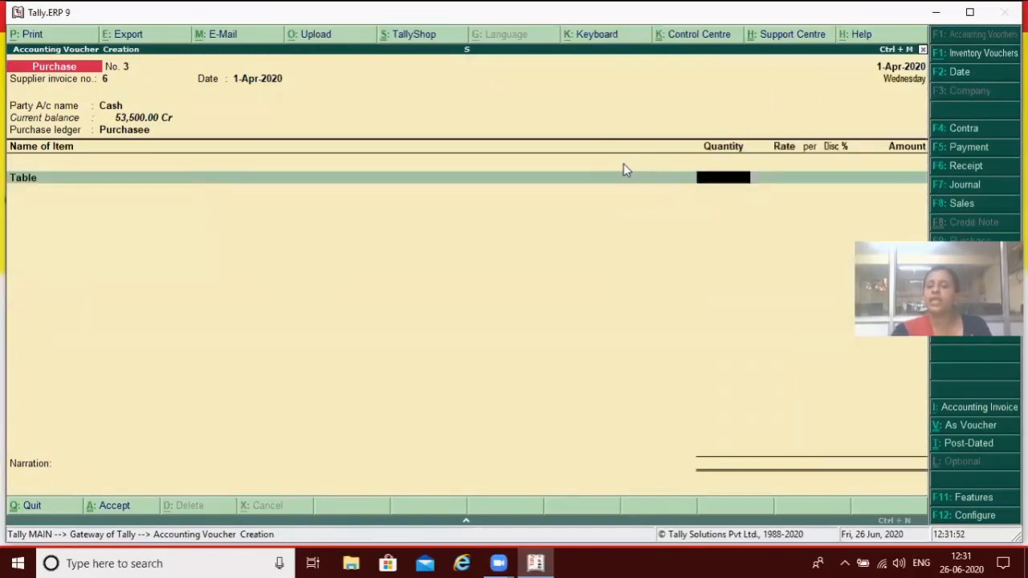
{"action": "type", "text": "5"}
{"action": "key", "text": "Return"}
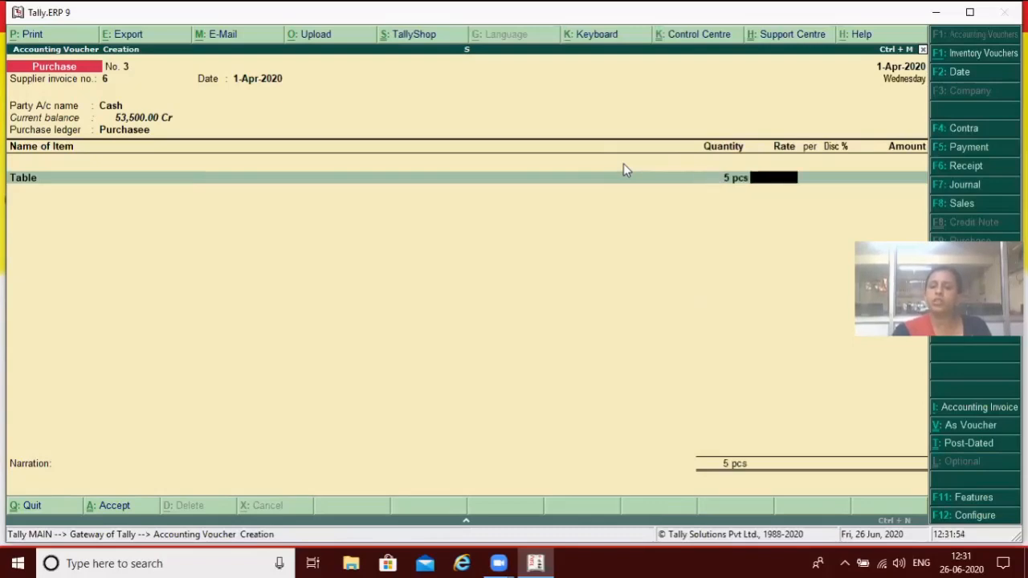
{"action": "type", "text": "1000"}
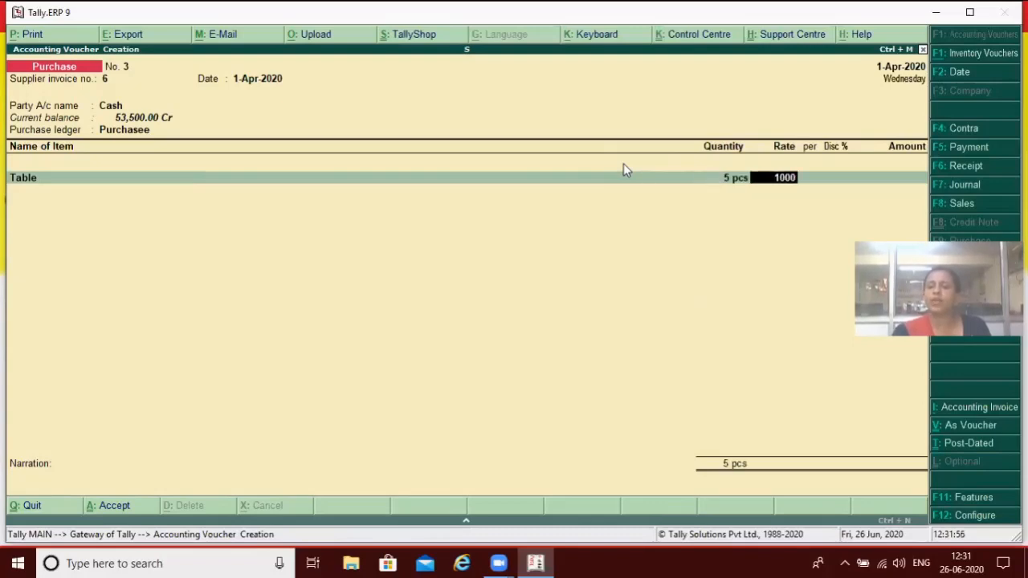
{"action": "type", "text": "0"}
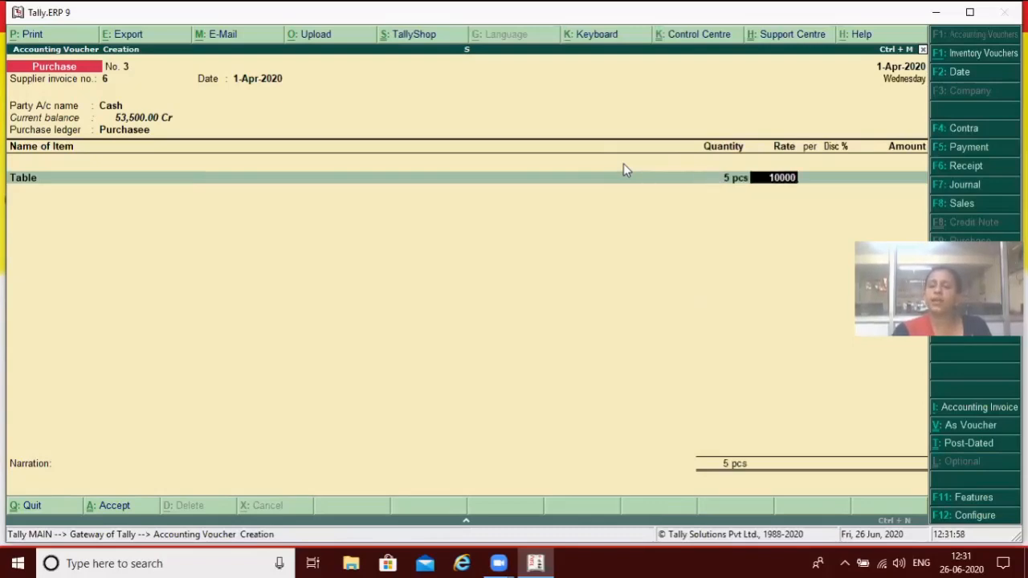
{"action": "key", "text": "Return"}
{"action": "key", "text": "Return"}
{"action": "key", "text": "Return"}
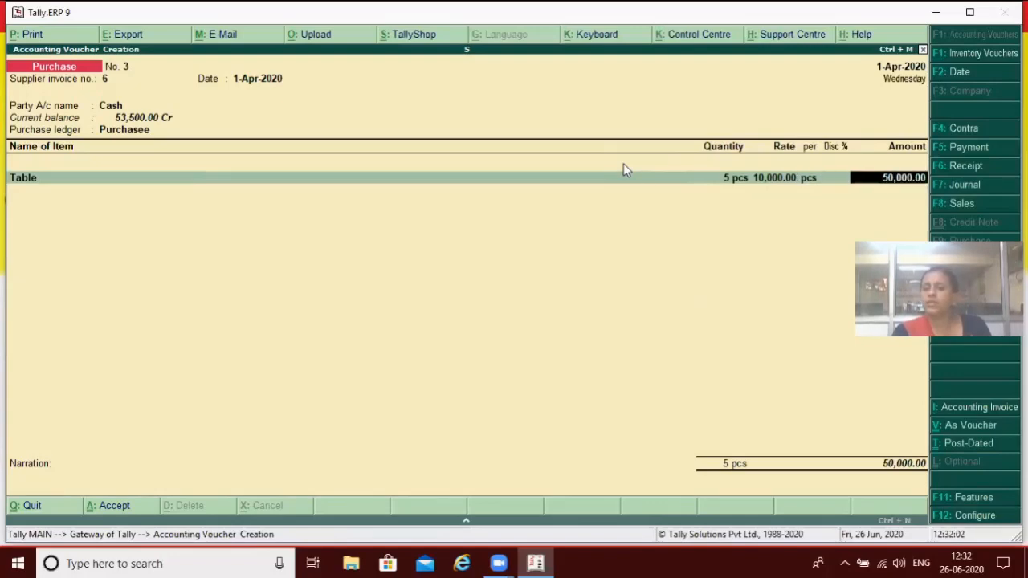
{"action": "key", "text": "BackSpace"}
{"action": "key", "text": "BackSpace"}
{"action": "key", "text": "BackSpace"}
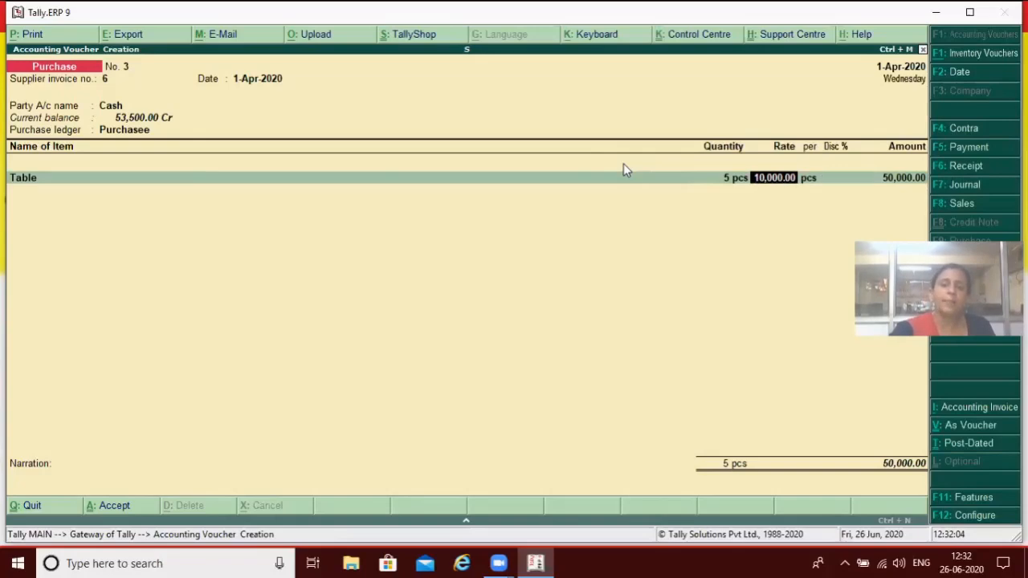
Set Table's rate to 2,000 per pcs and accept the item line.
{"action": "type", "text": "2,00"}
{"action": "type", "text": "0"}
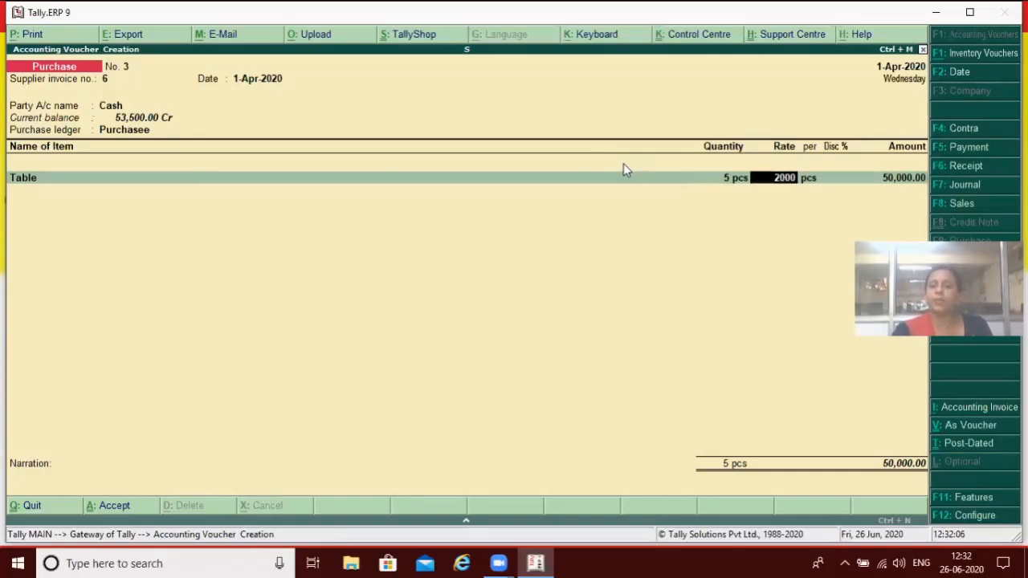
{"action": "key", "text": "Return"}
{"action": "key", "text": "Return"}
{"action": "key", "text": "Return"}
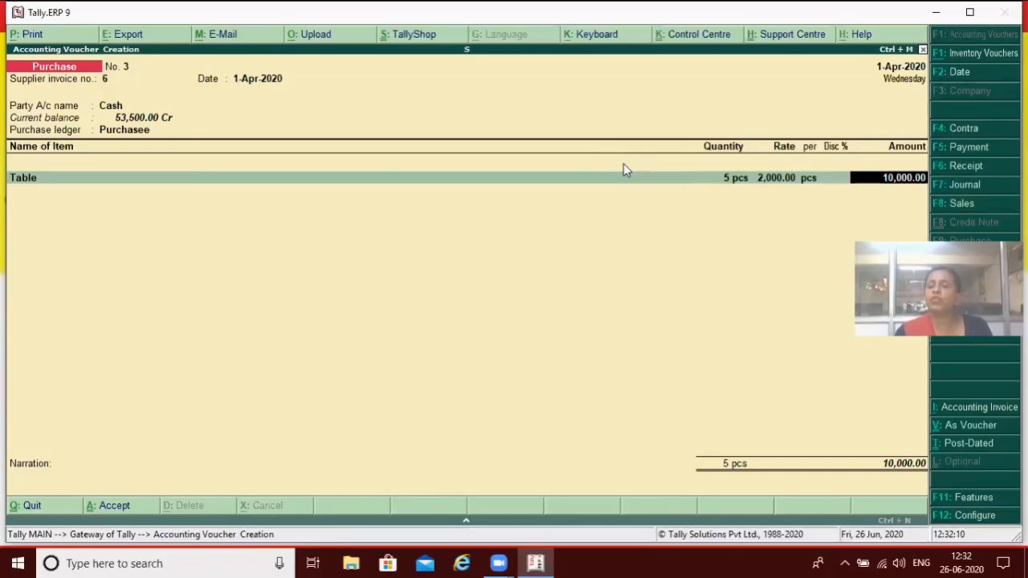
{"action": "key", "text": "Return"}
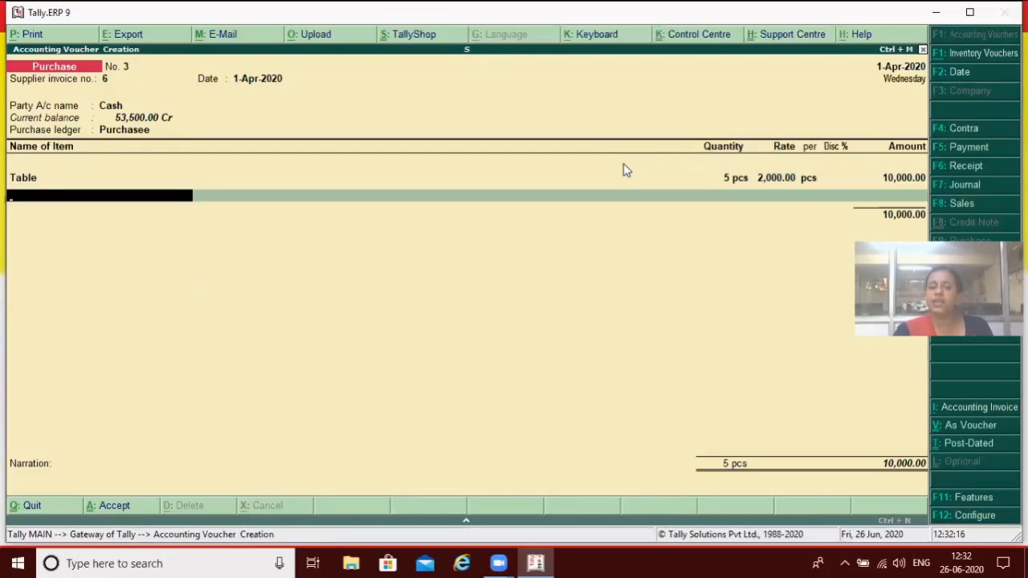
End the stock item list and add the Wages ledger below the Table line of the purchase voucher.
{"action": "key", "text": "space"}
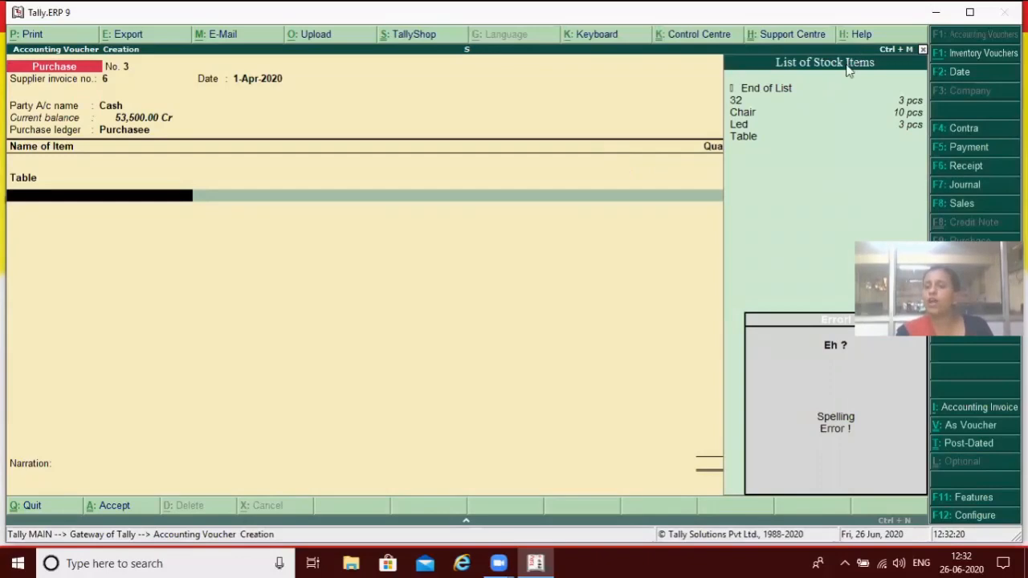
{"action": "key", "text": "Return"}
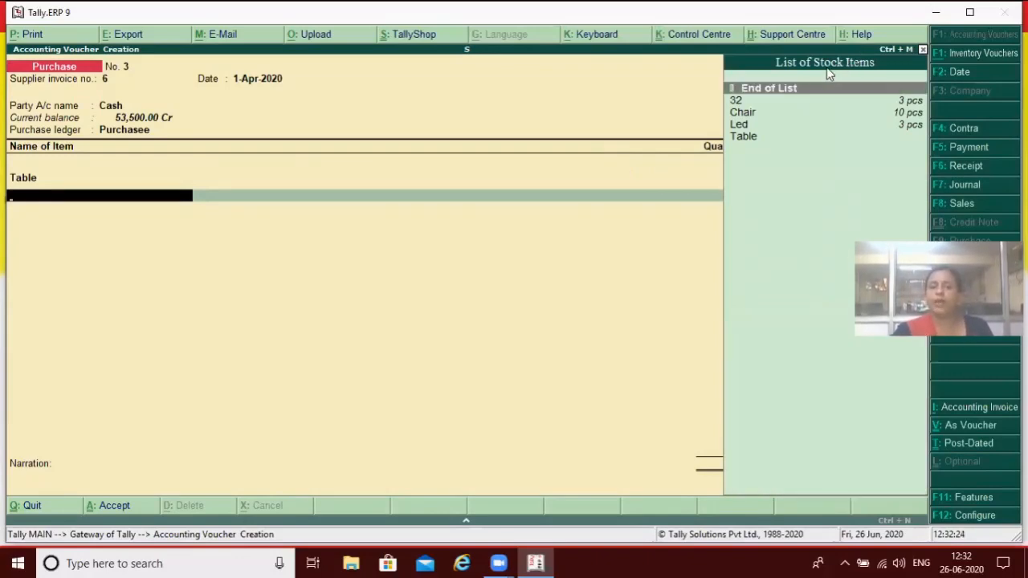
{"action": "key", "text": "Return"}
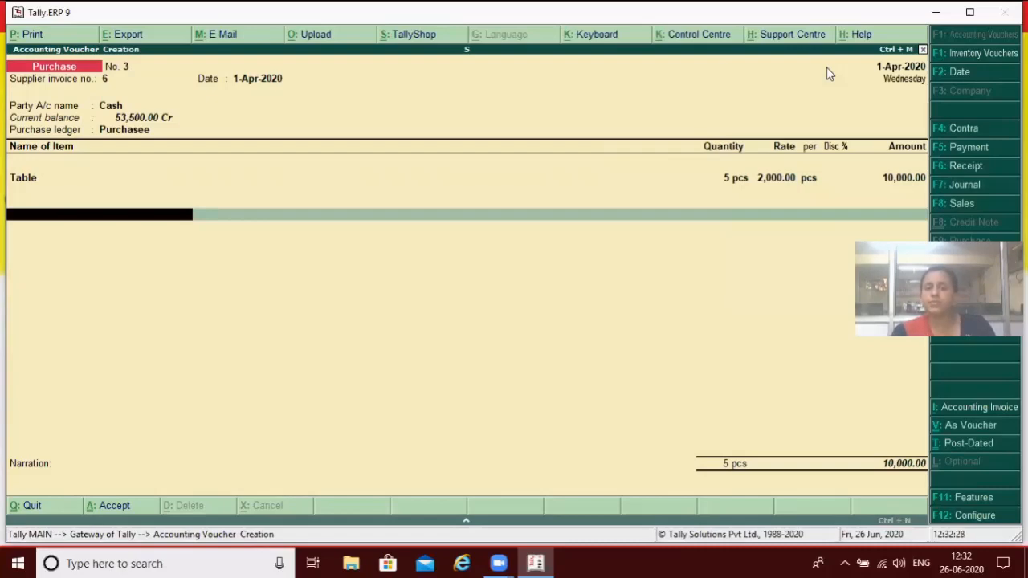
{"action": "type", "text": "W"}
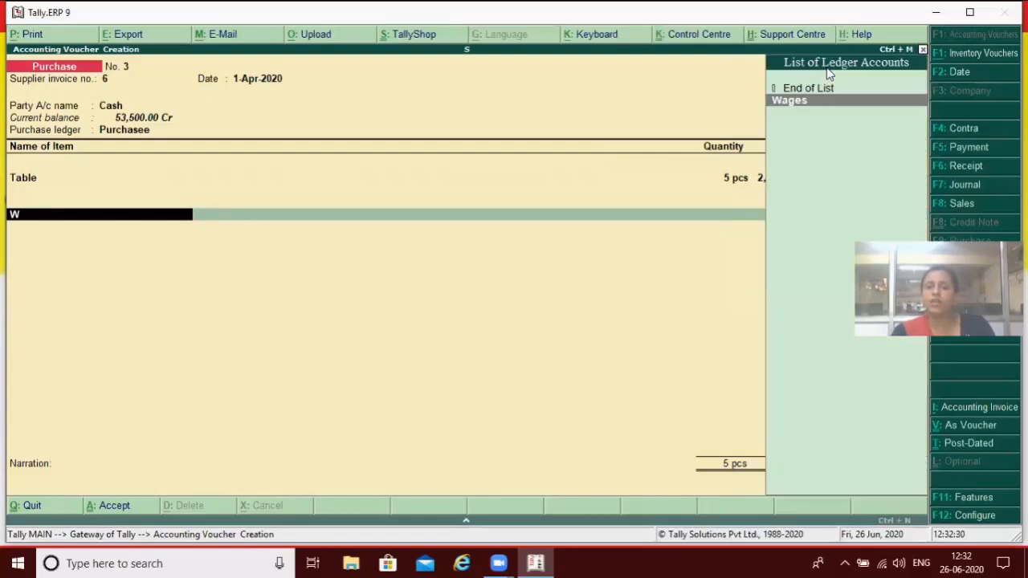
{"action": "key", "text": "Return"}
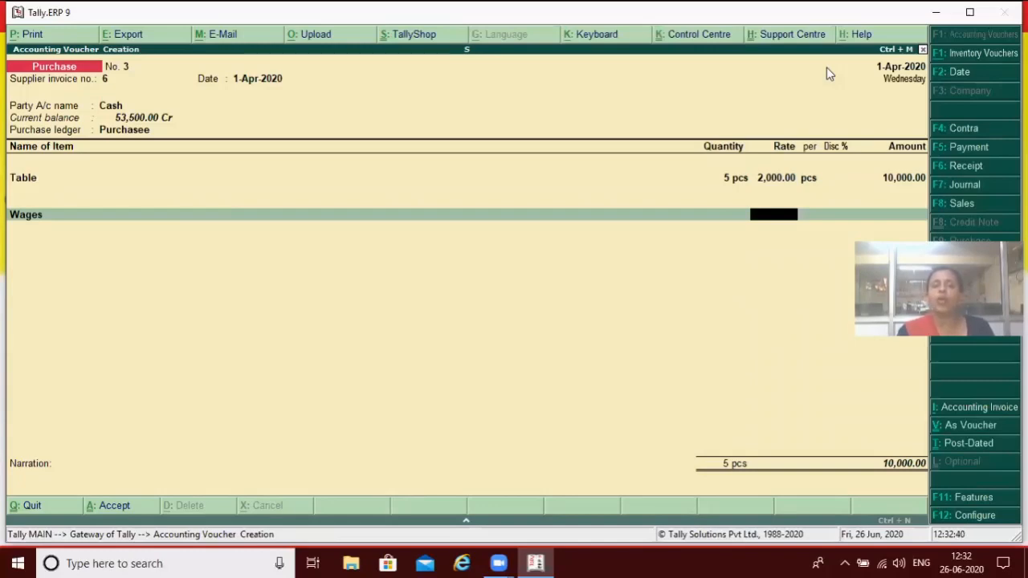
Open the Wages ledger from the voucher and review its group, inventory effect and ledger type, keeping its settings.
{"action": "key", "text": "BackSpace"}
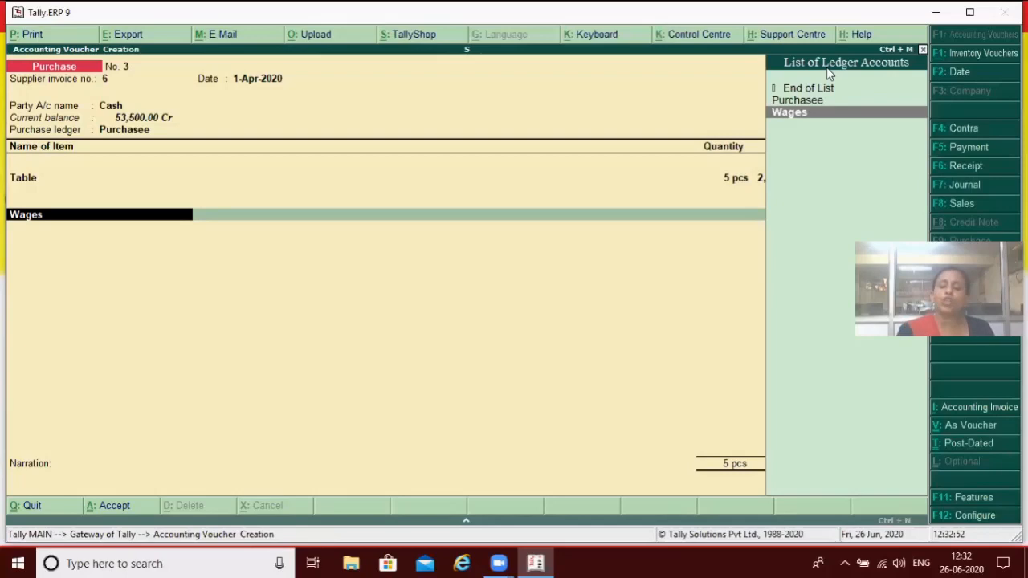
{"action": "key", "text": "ctrl+Return"}
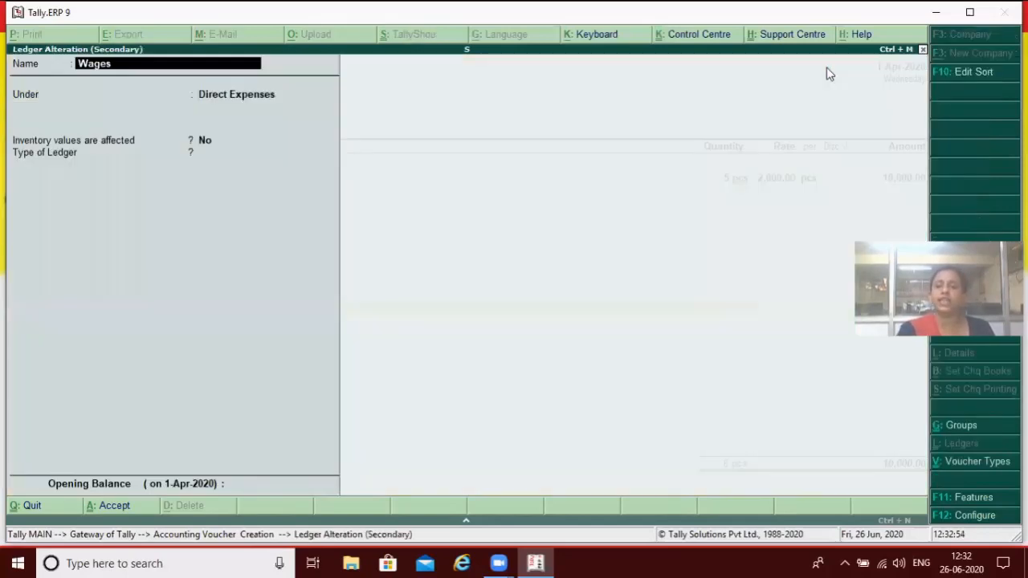
{"action": "key", "text": "Return"}
{"action": "key", "text": "Return"}
{"action": "key", "text": "Return"}
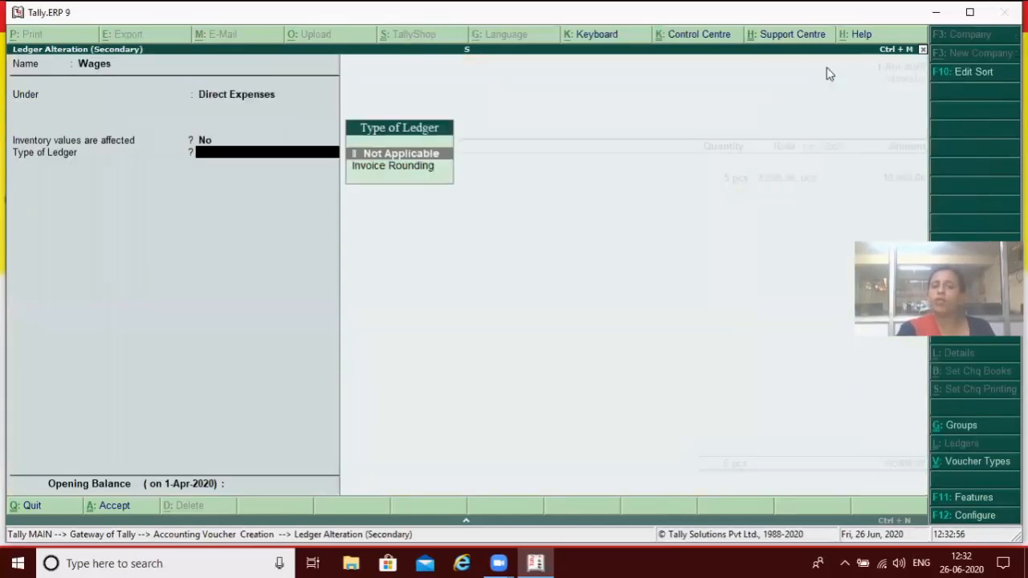
{"action": "key", "text": "Return"}
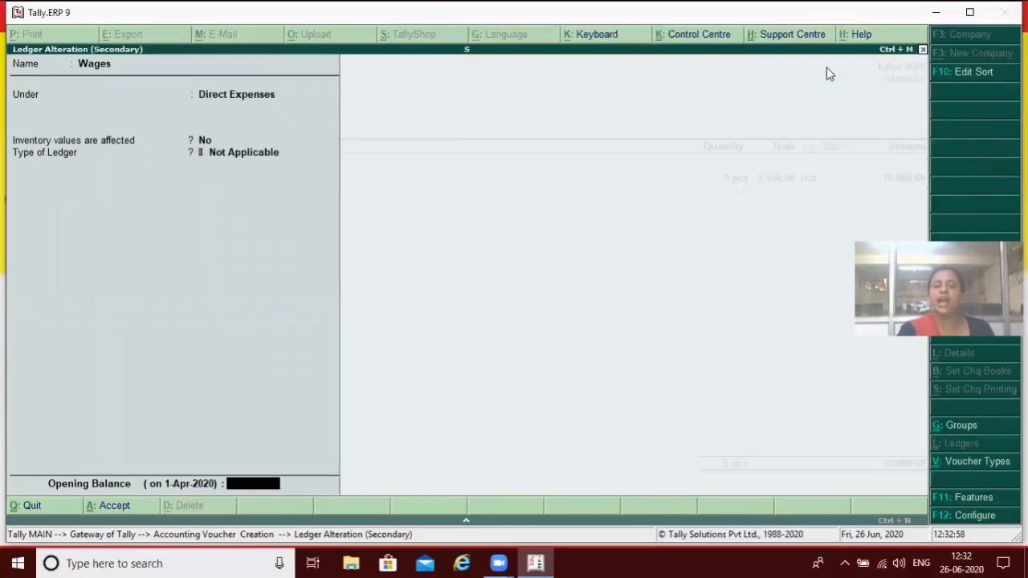
{"action": "key", "text": "BackSpace"}
{"action": "key", "text": "BackSpace"}
{"action": "key", "text": "BackSpace"}
{"action": "key", "text": "BackSpace"}
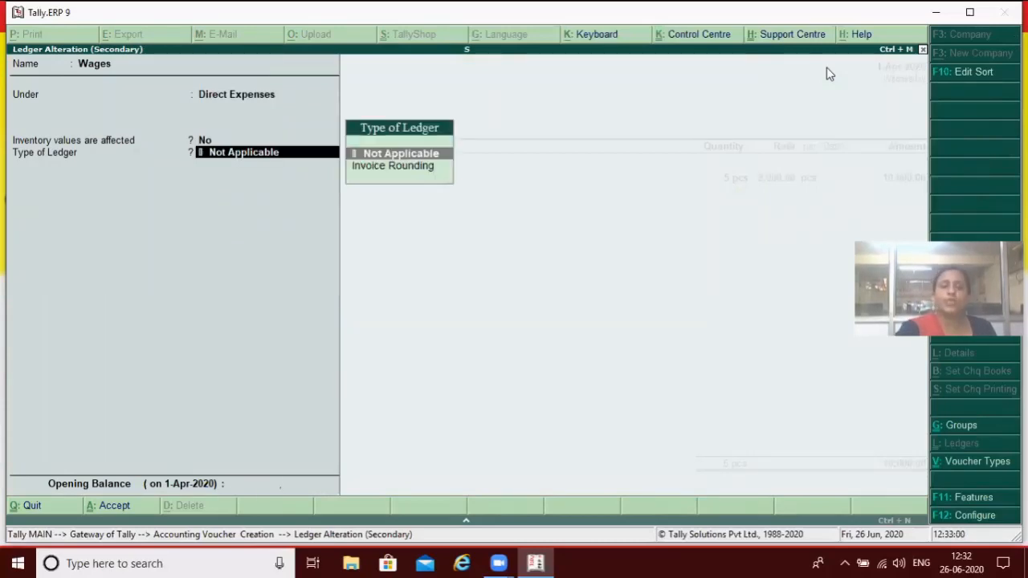
{"action": "key", "text": "Return"}
{"action": "key", "text": "Return"}
{"action": "key", "text": "Return"}
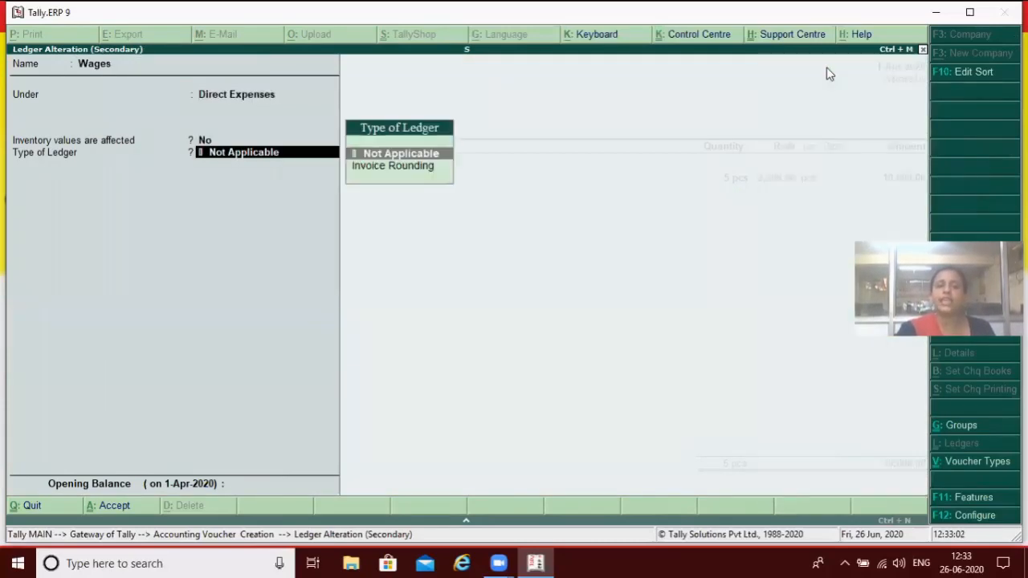
{"action": "key", "text": "Return"}
{"action": "key", "text": "Return"}
{"action": "key", "text": "Return"}
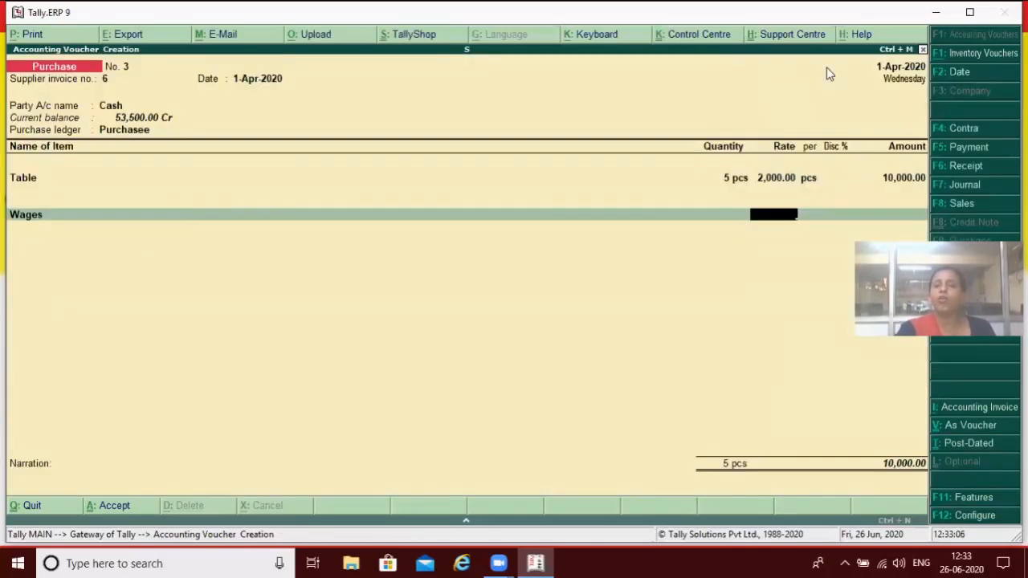
Set the Wages amount to 1,000 without a rate and save the purchase voucher with no narration.
{"action": "key", "text": "Return"}
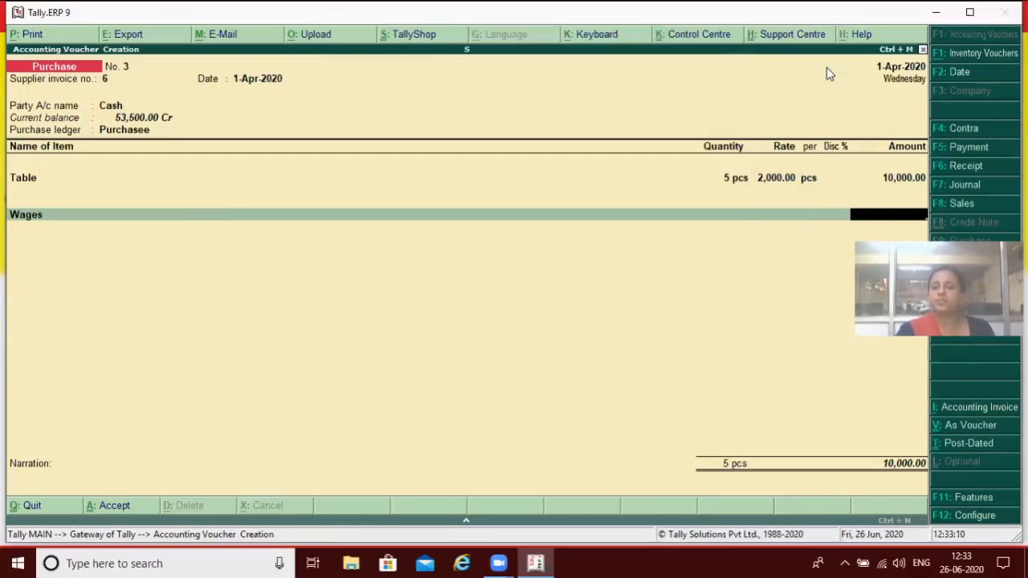
{"action": "type", "text": "1000"}
{"action": "key", "text": "Return"}
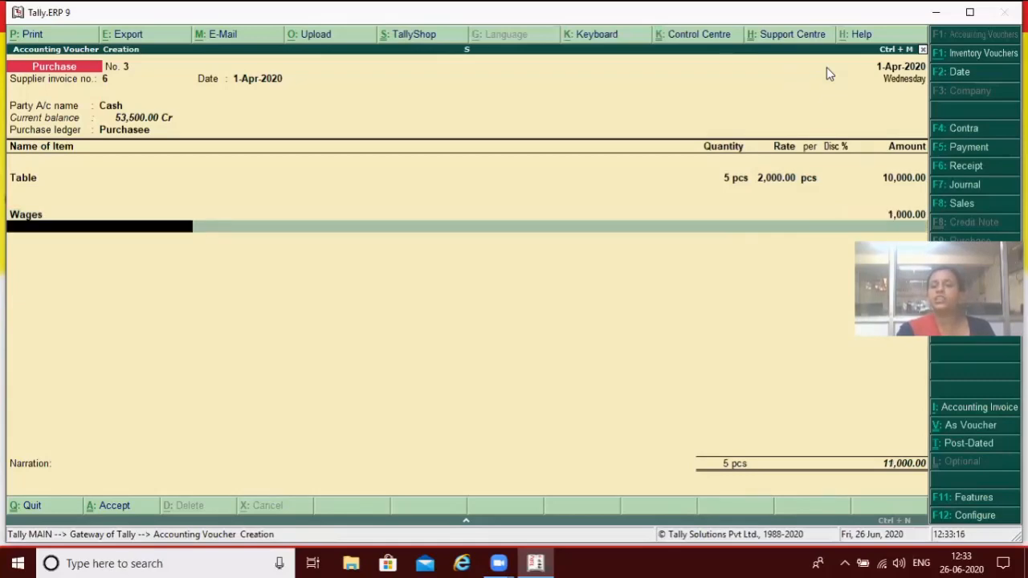
{"action": "key", "text": "Return"}
{"action": "key", "text": "Return"}
{"action": "key", "text": "Return"}
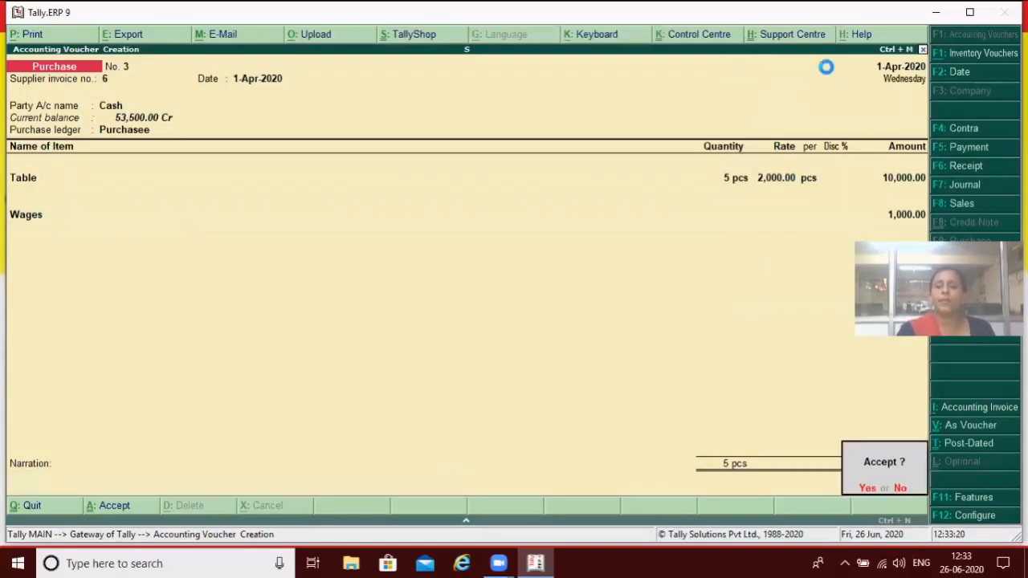
{"action": "key", "text": "Return"}
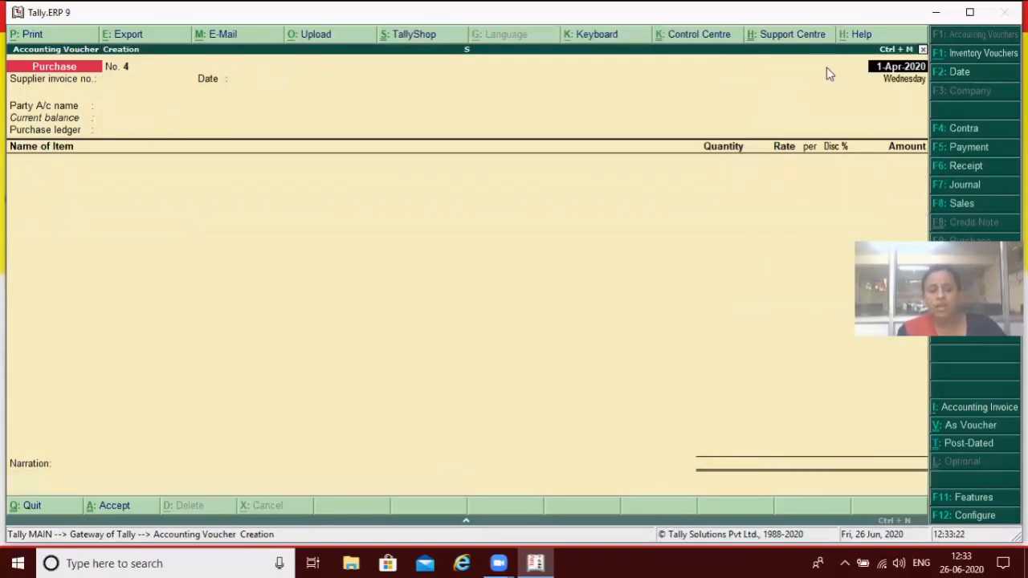
Leave voucher entry and display the monthly stock summary of the Table item from Inventory Books.
{"action": "key", "text": "Escape"}
{"action": "key", "text": "Return"}
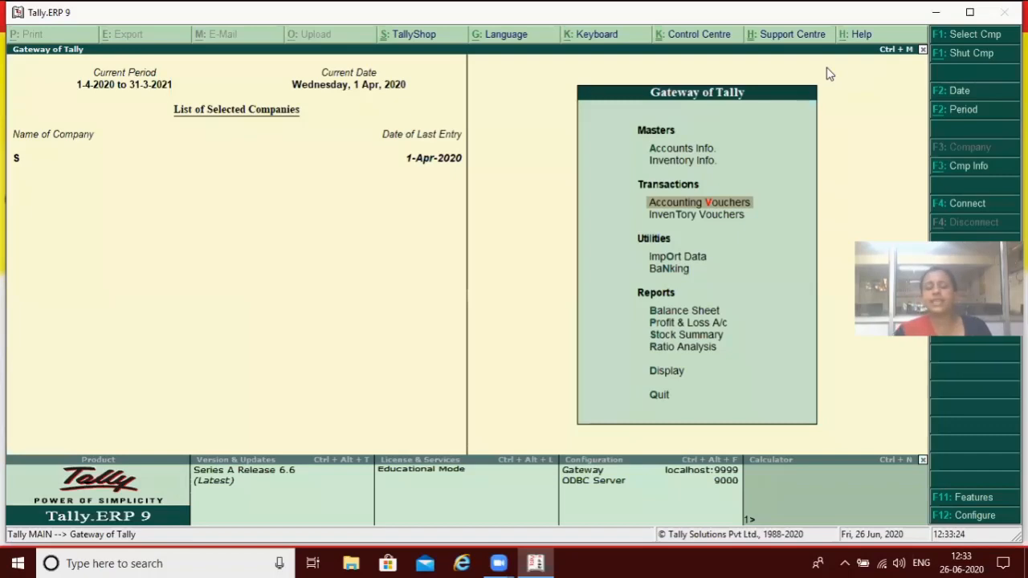
{"action": "key", "text": "d"}
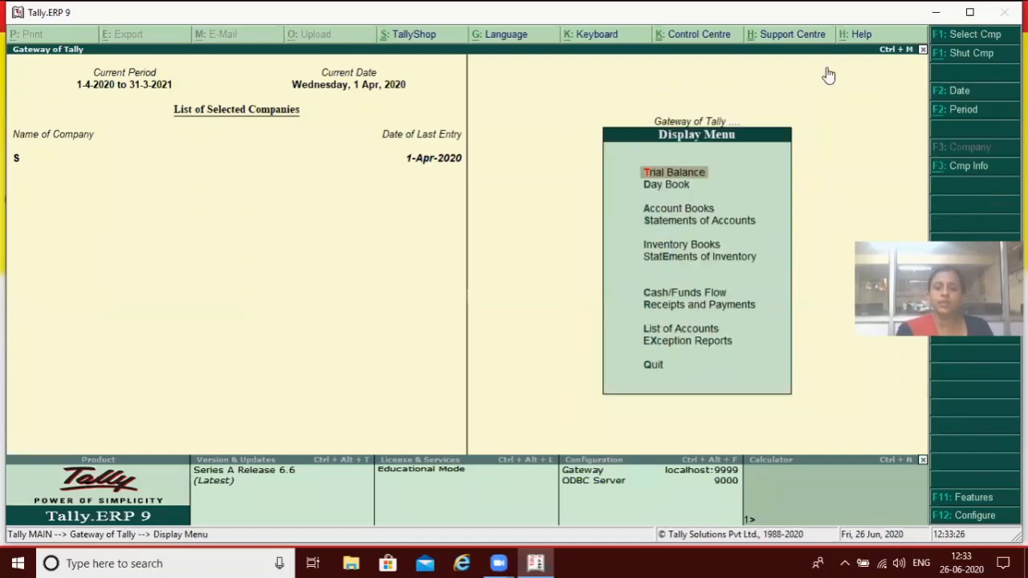
{"action": "key", "text": "Down"}
{"action": "key", "text": "Down"}
{"action": "key", "text": "Down"}
{"action": "key", "text": "Down"}
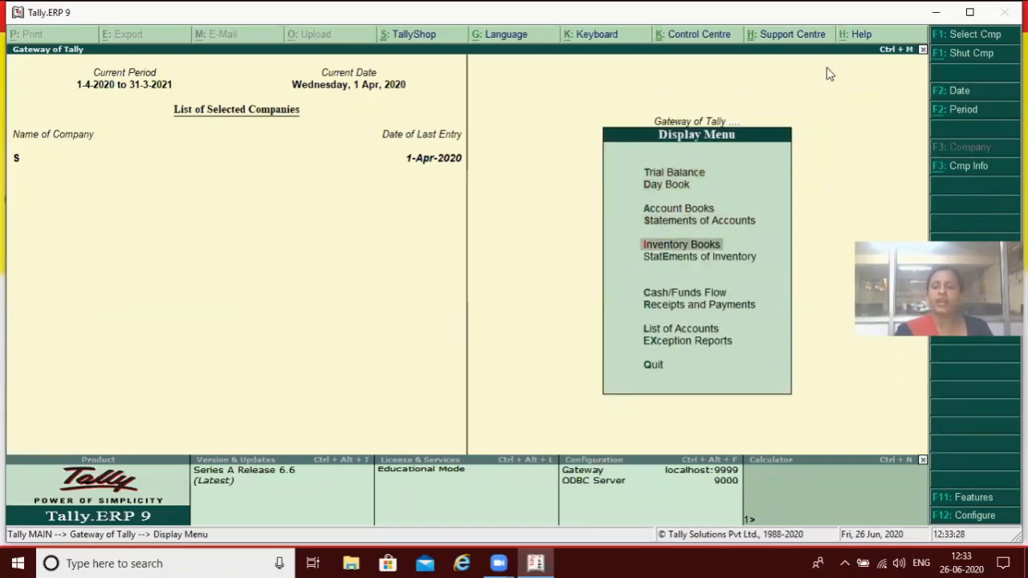
{"action": "key", "text": "Return"}
{"action": "key", "text": "Return"}
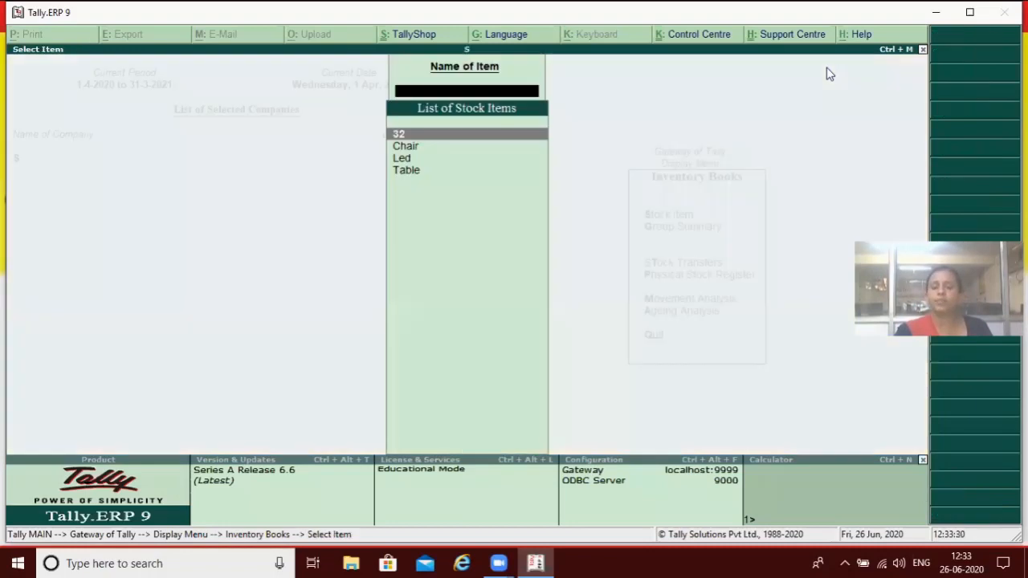
{"action": "key", "text": "Down"}
{"action": "key", "text": "Down"}
{"action": "key", "text": "Down"}
{"action": "key", "text": "Return"}
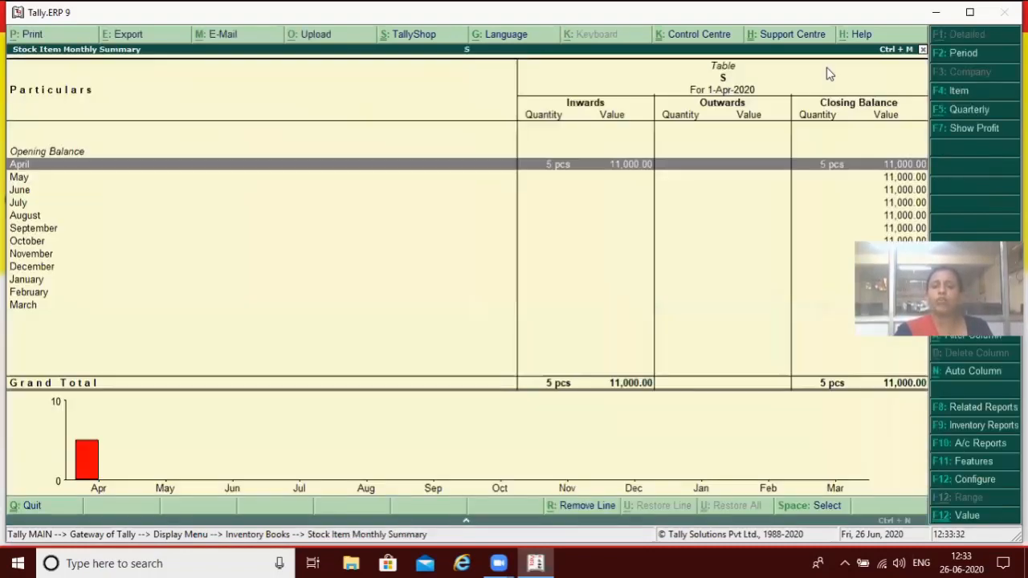
Examine Table's April stock vouchers and the underlying purchase voucher, and return to the stock item selection.
{"action": "double_click", "coordinate": [625, 160]}
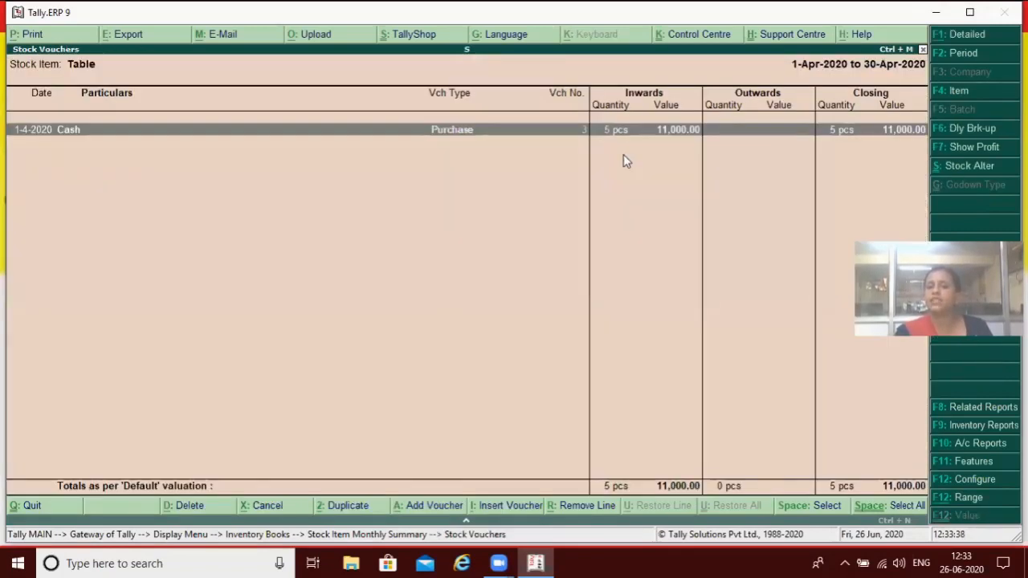
{"action": "key", "text": "Return"}
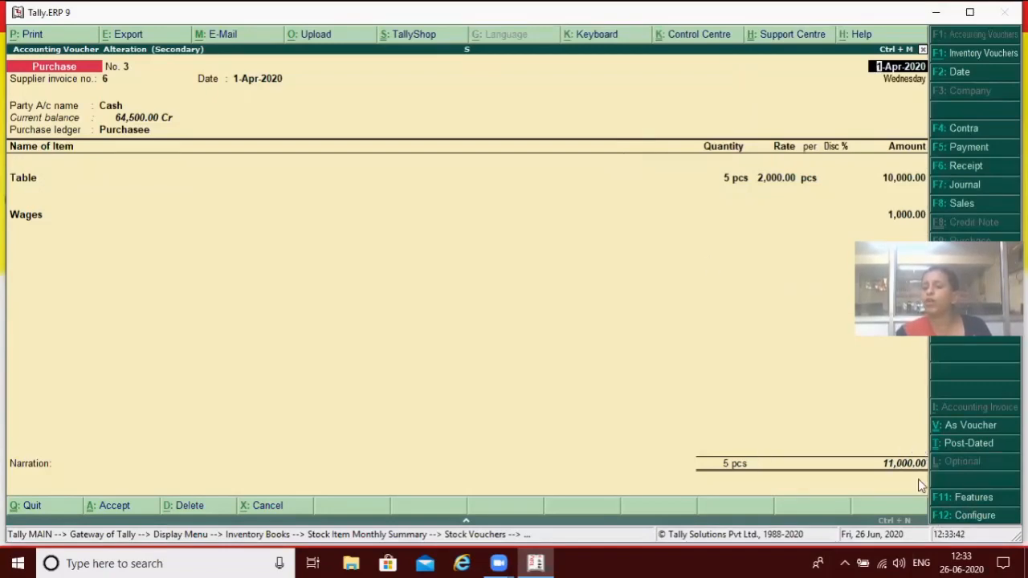
{"action": "key", "text": "Escape"}
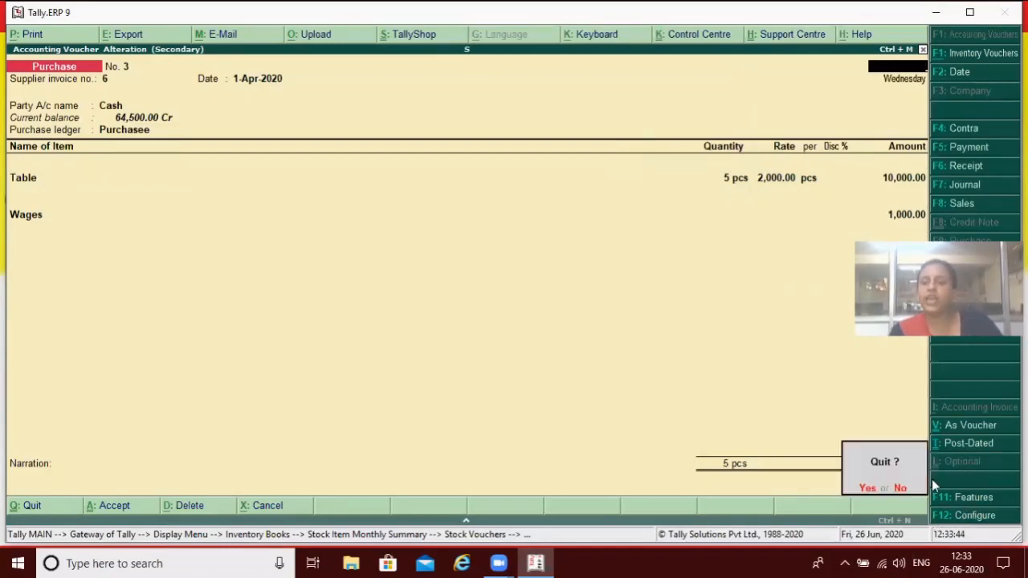
{"action": "key", "text": "y"}
{"action": "key", "text": "Escape"}
{"action": "key", "text": "Escape"}
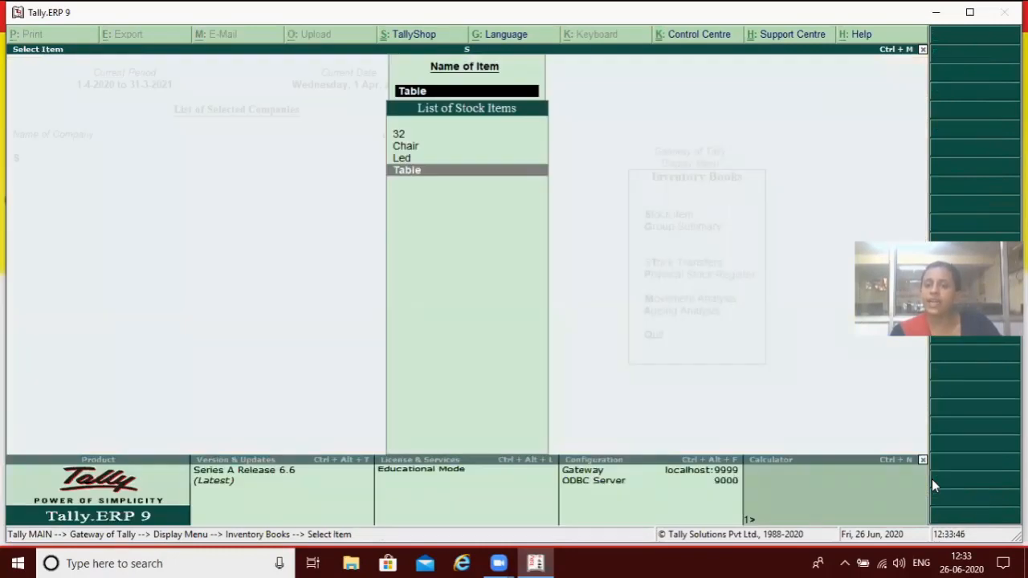
Examine the Chair item's monthly stock summary and return to the Gateway of Tally.
{"action": "key", "text": "Up"}
{"action": "key", "text": "Up"}
{"action": "key", "text": "Return"}
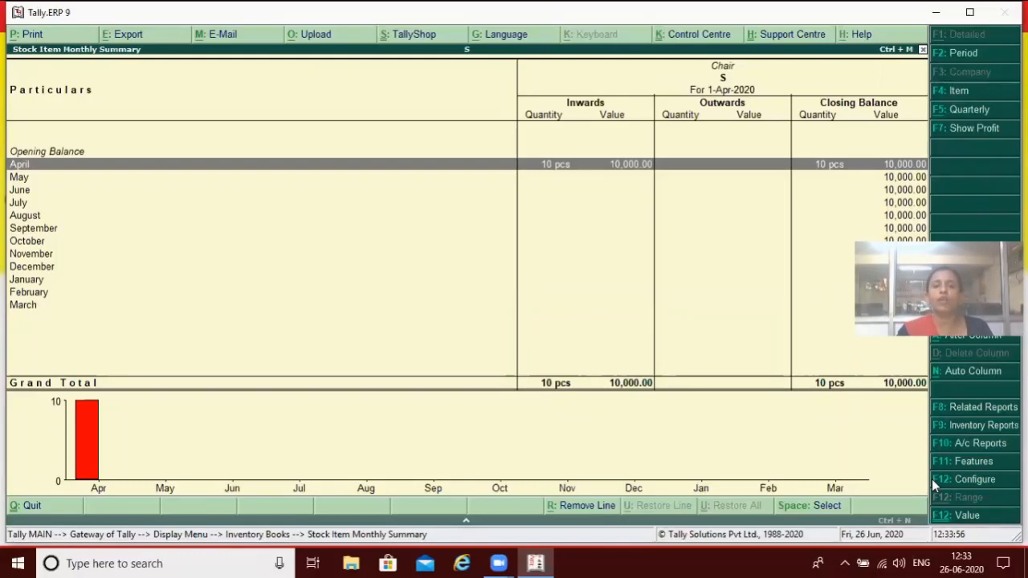
{"action": "key", "text": "Escape"}
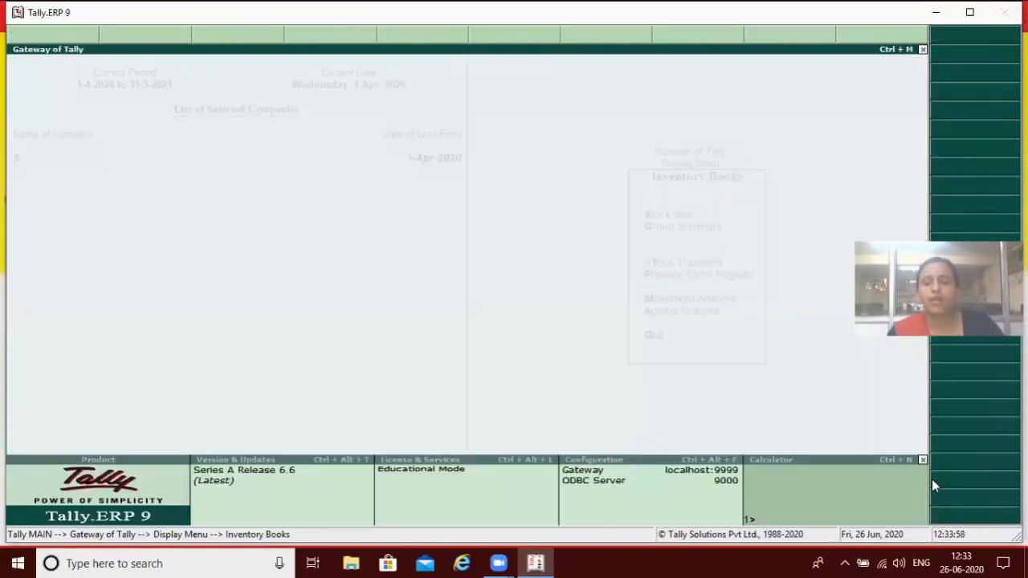
{"action": "key", "text": "Escape"}
{"action": "key", "text": "Escape"}
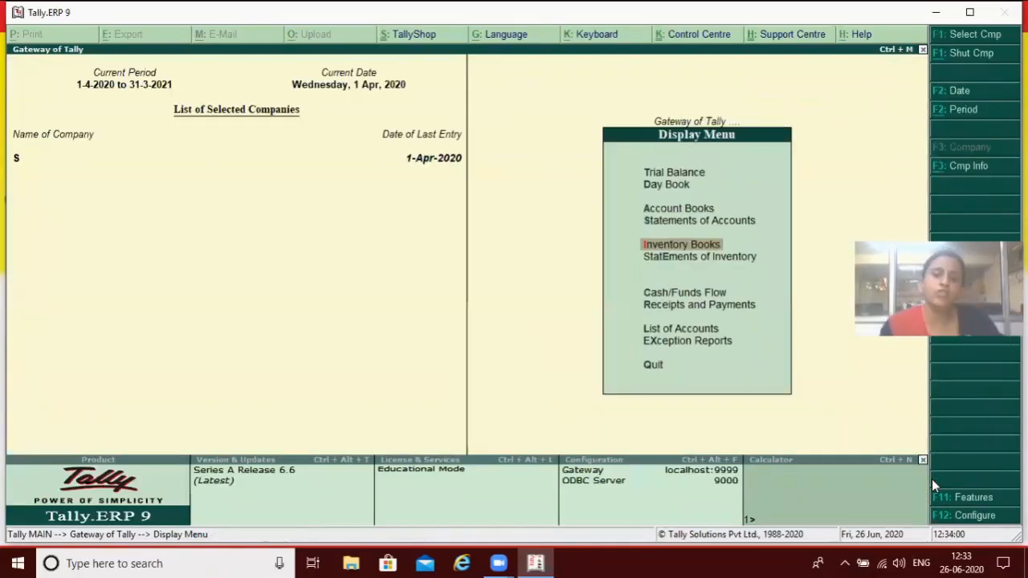
{"action": "key", "text": "Escape"}
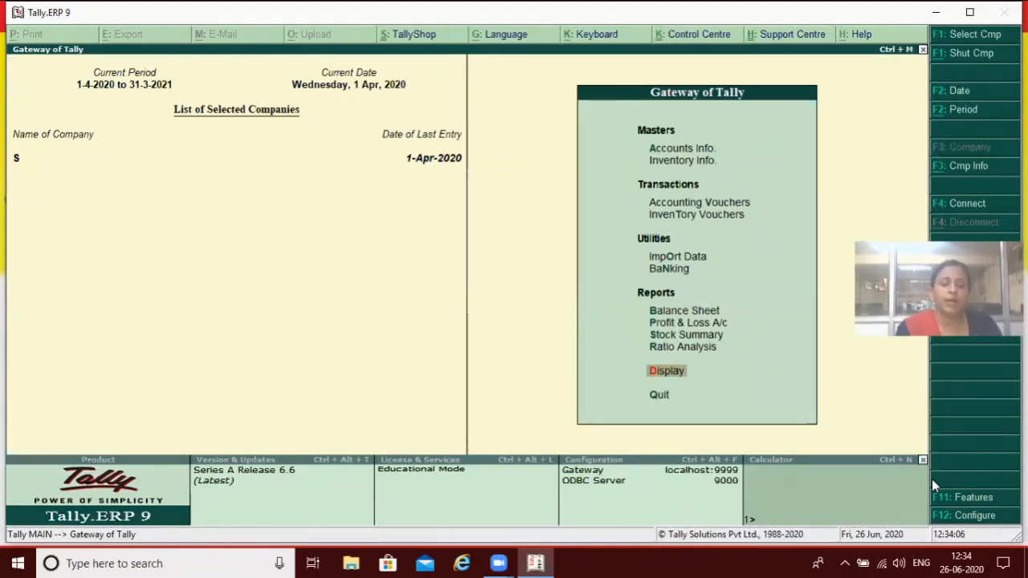
Enable multiple price levels in the company's Inventory Features, leaving the other options as they are.
{"action": "key", "text": "F11"}
{"action": "key", "text": "Down"}
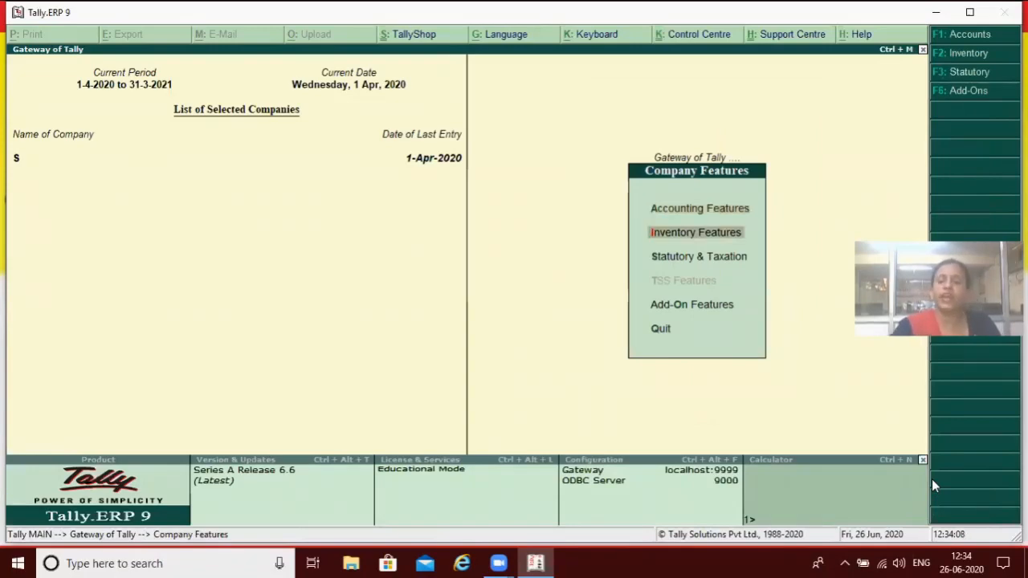
{"action": "key", "text": "Return"}
{"action": "key", "text": "Return"}
{"action": "key", "text": "Return"}
{"action": "key", "text": "Return"}
{"action": "key", "text": "Return"}
{"action": "key", "text": "Return"}
{"action": "key", "text": "Return"}
{"action": "key", "text": "Return"}
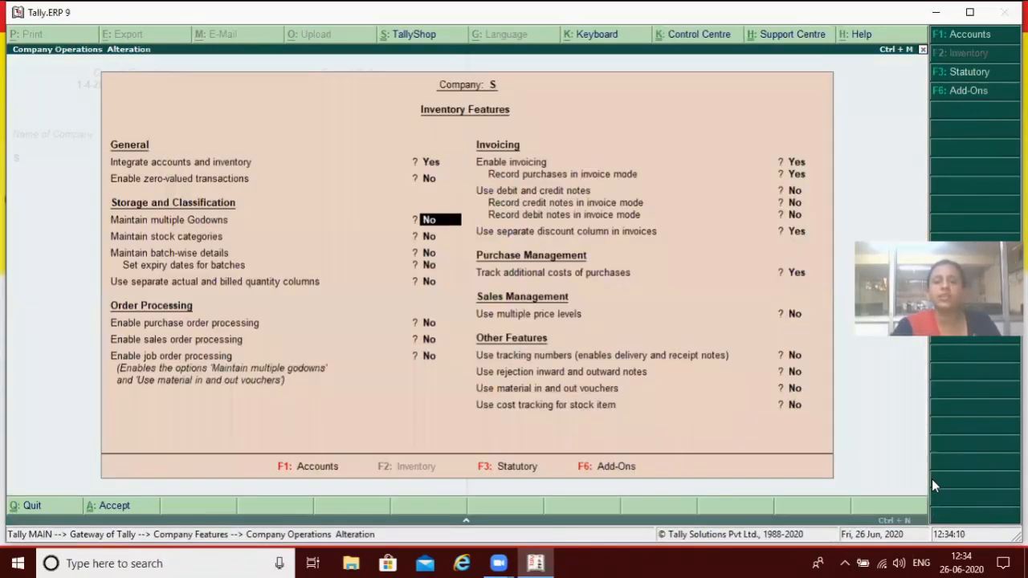
{"action": "key", "text": "Return"}
{"action": "key", "text": "Return"}
{"action": "key", "text": "Return"}
{"action": "key", "text": "Return"}
{"action": "key", "text": "Return"}
{"action": "key", "text": "Return"}
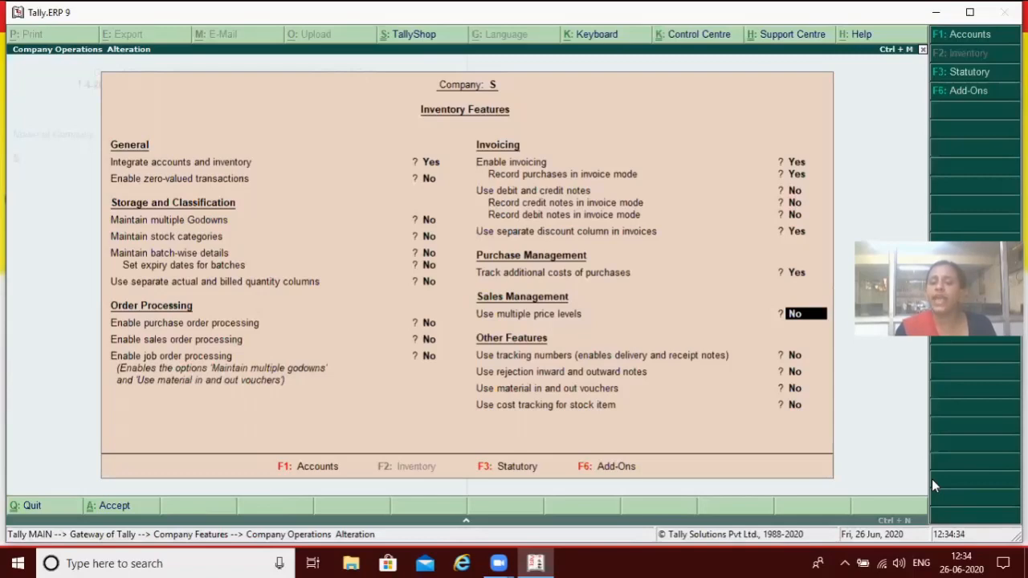
{"action": "type", "text": "y"}
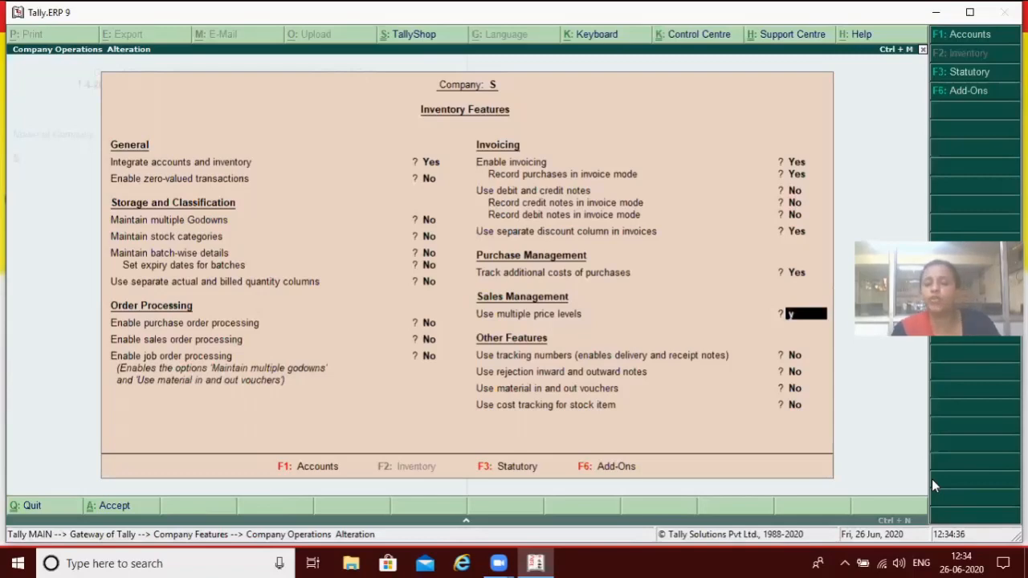
{"action": "key", "text": "Return"}
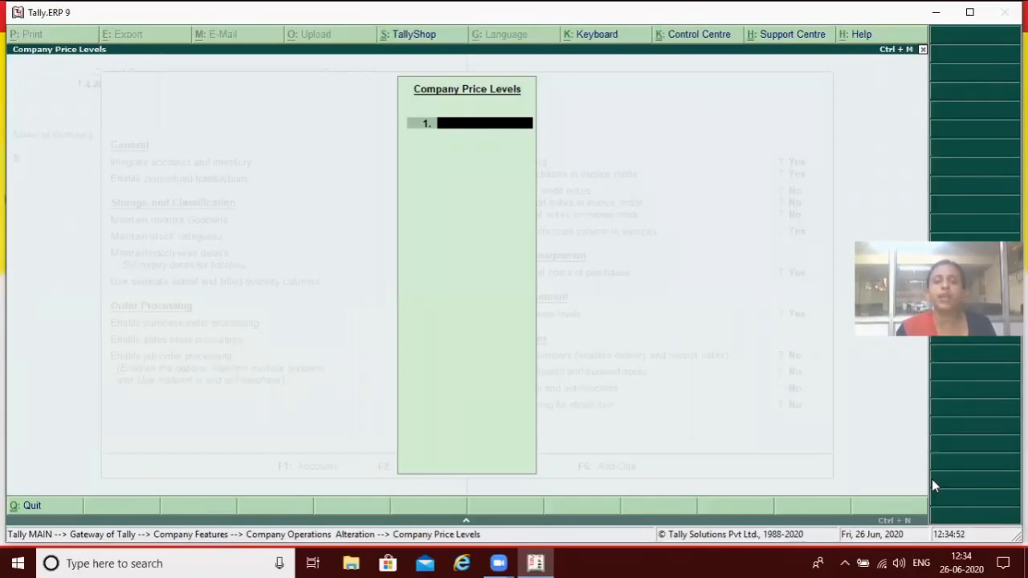
Define three company price levels: Wholesaller, Retailer and Customer.
{"action": "type", "text": "Re"}
{"action": "key", "text": "BackSpace"}
{"action": "key", "text": "BackSpace"}
{"action": "type", "text": "Wholesaller"}
{"action": "key", "text": "Return"}
{"action": "type", "text": "Re"}
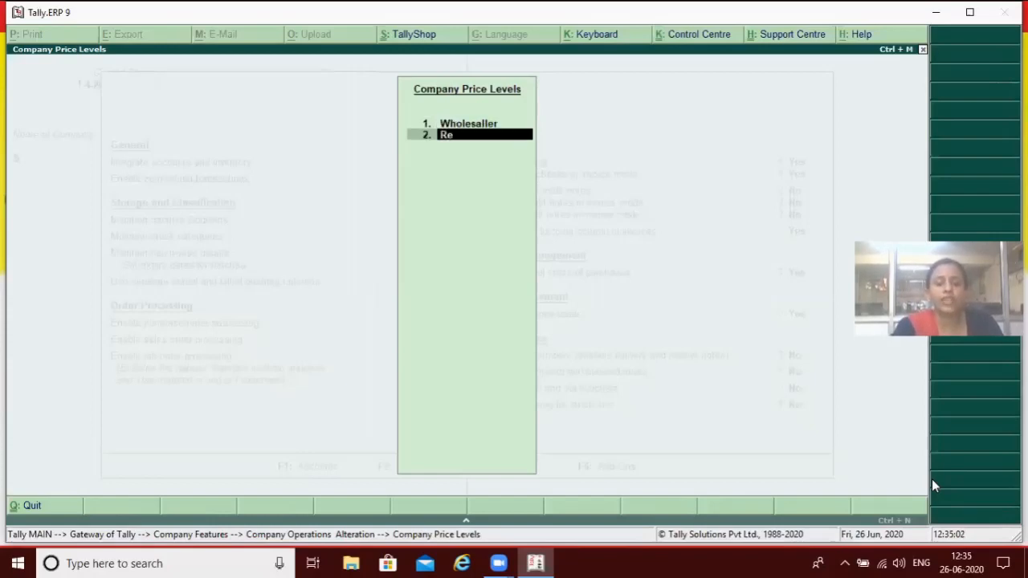
{"action": "type", "text": "tailer"}
{"action": "key", "text": "Return"}
{"action": "type", "text": "C"}
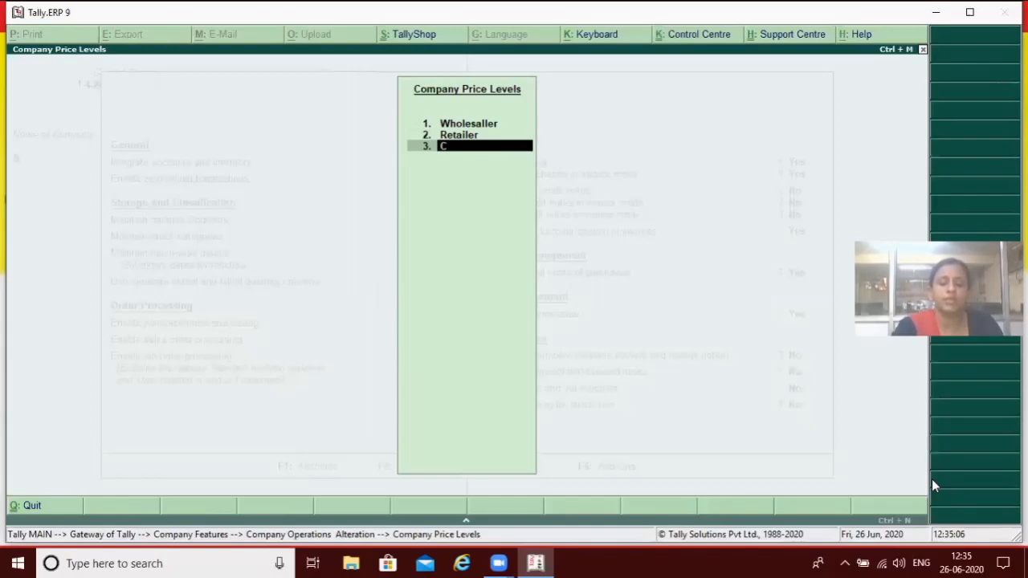
{"action": "type", "text": "ustomer"}
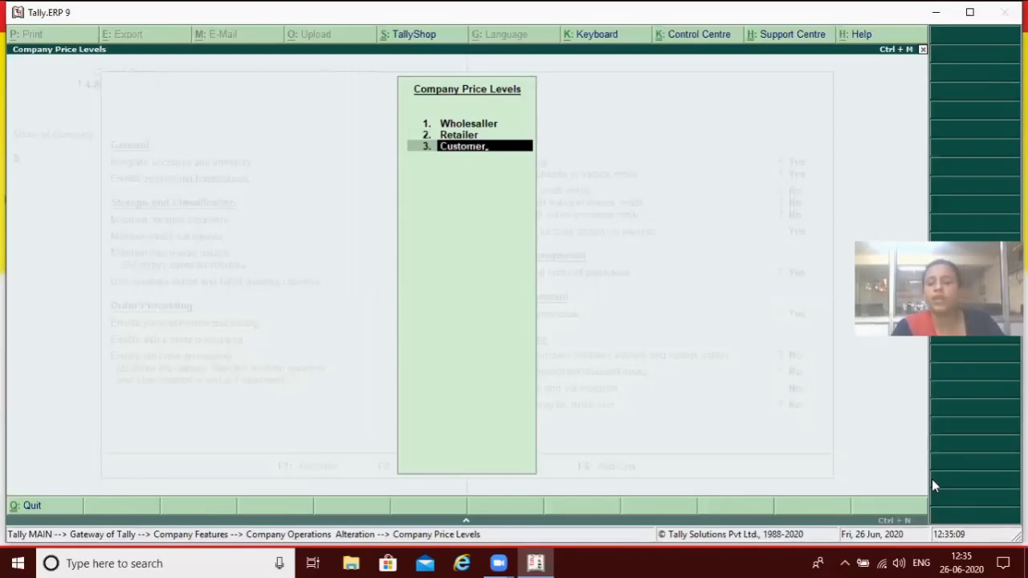
{"action": "key", "text": "Return"}
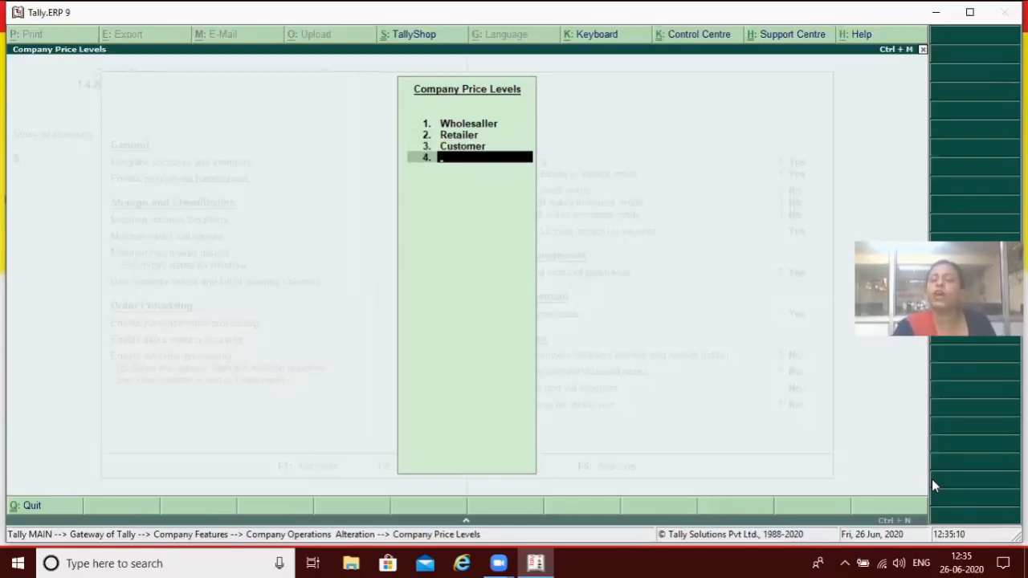
{"action": "key", "text": "Return"}
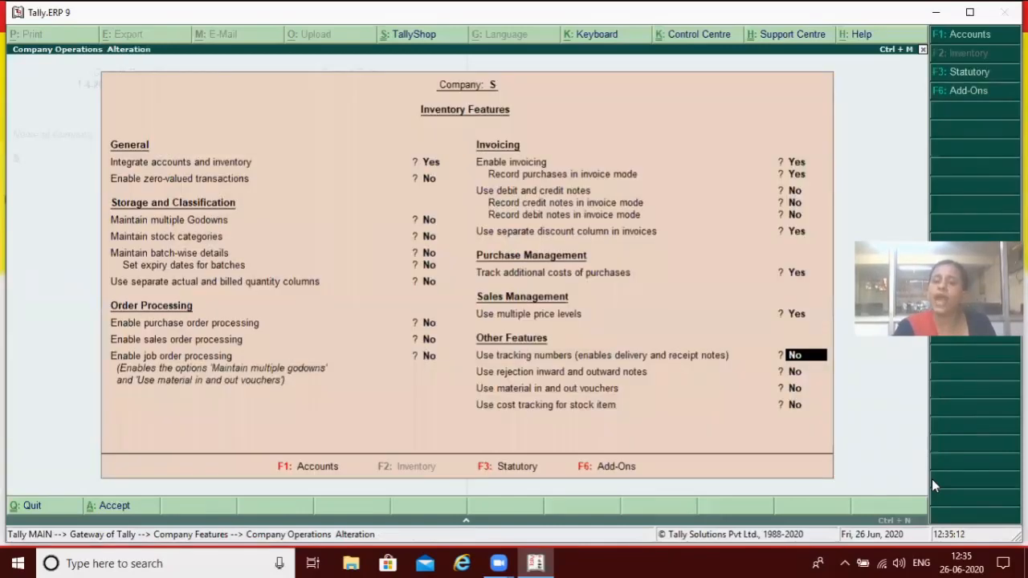
Keep the remaining inventory options at No, save the Inventory Features and return to the Gateway of Tally.
{"action": "key", "text": "Return"}
{"action": "key", "text": "Return"}
{"action": "key", "text": "Return"}
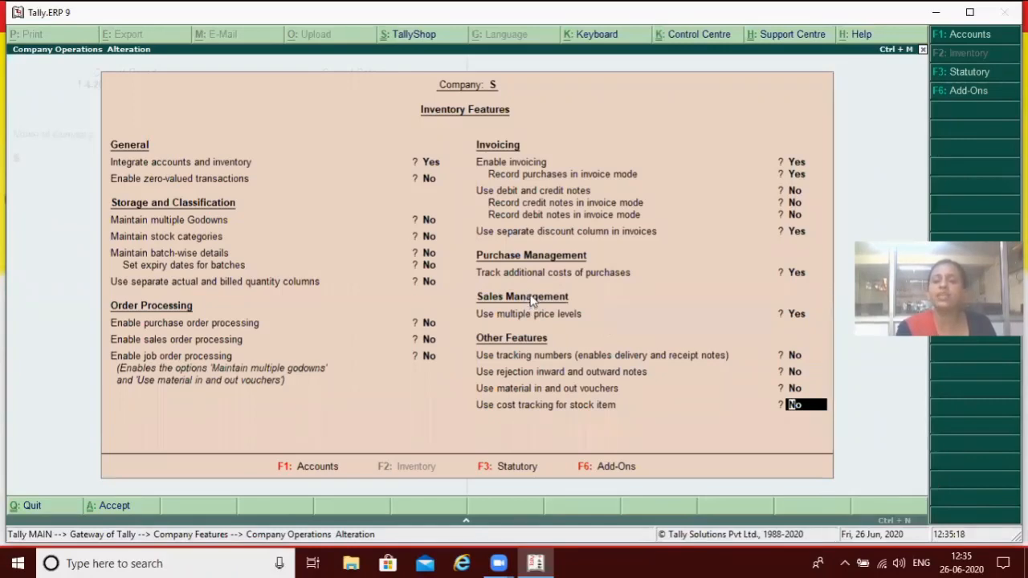
{"action": "key", "text": "Return"}
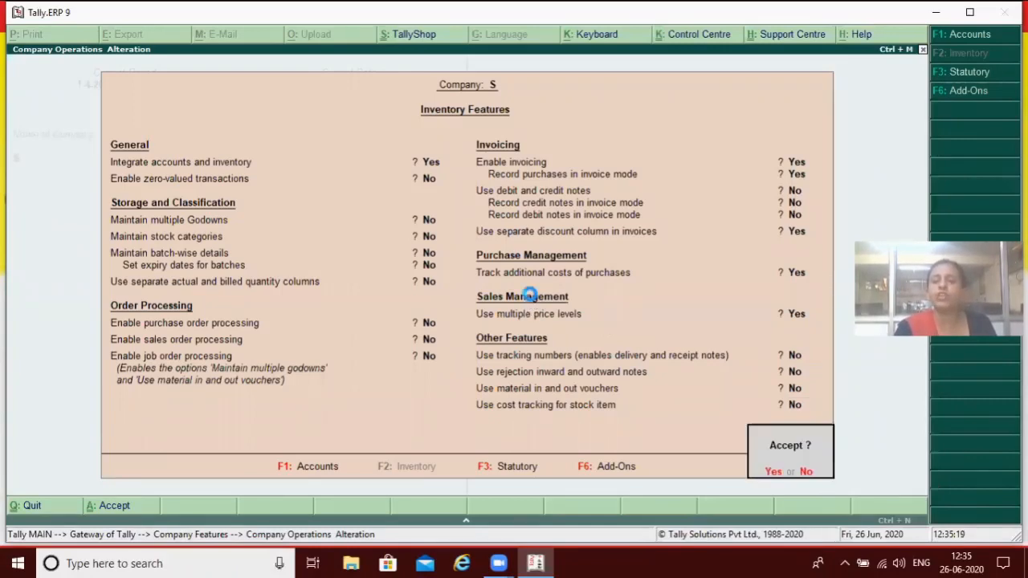
{"action": "key", "text": "Return"}
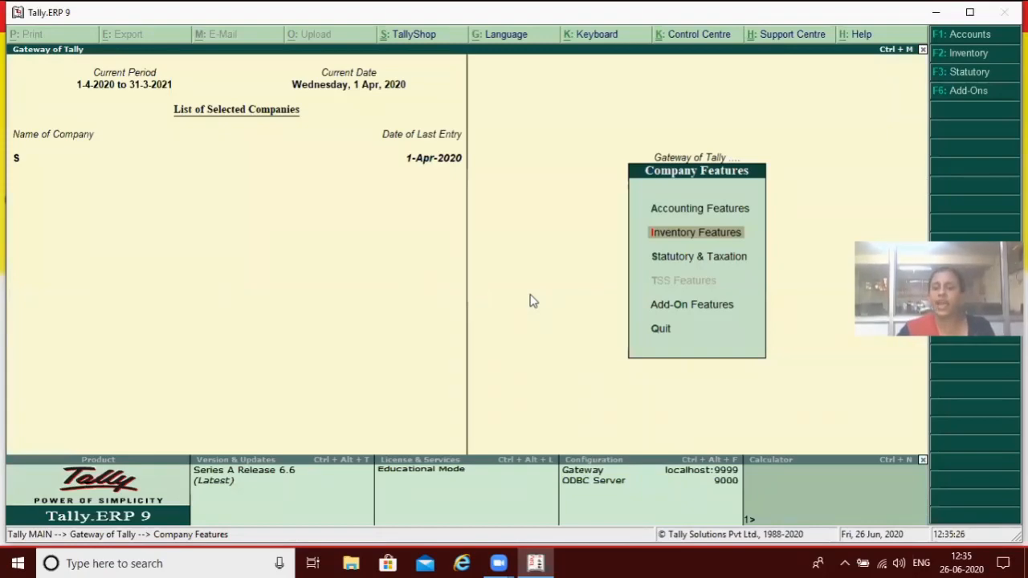
{"action": "key", "text": "Escape"}
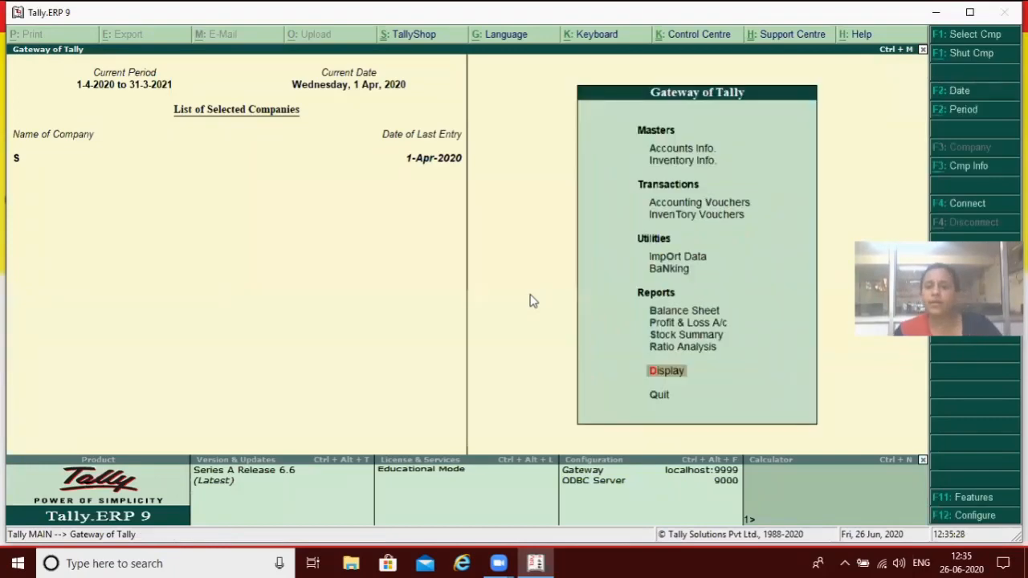
Start creating a single stock item from the inventory masters.
{"action": "key", "text": "Up"}
{"action": "key", "text": "Up"}
{"action": "key", "text": "Up"}
{"action": "key", "text": "Up"}
{"action": "key", "text": "Up"}
{"action": "key", "text": "Up"}
{"action": "key", "text": "Up"}
{"action": "key", "text": "Up"}
{"action": "key", "text": "Up"}
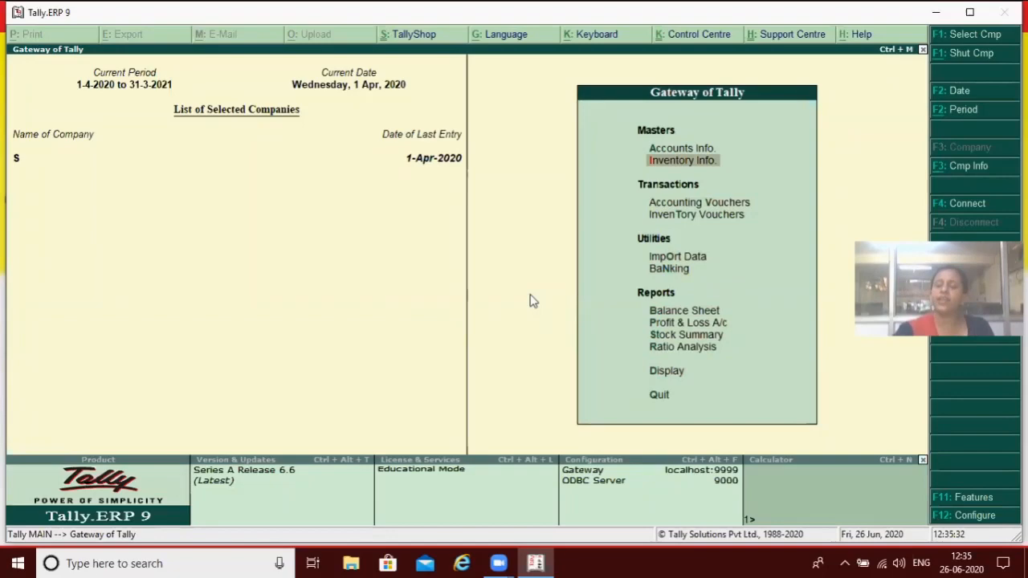
{"action": "key", "text": "Return"}
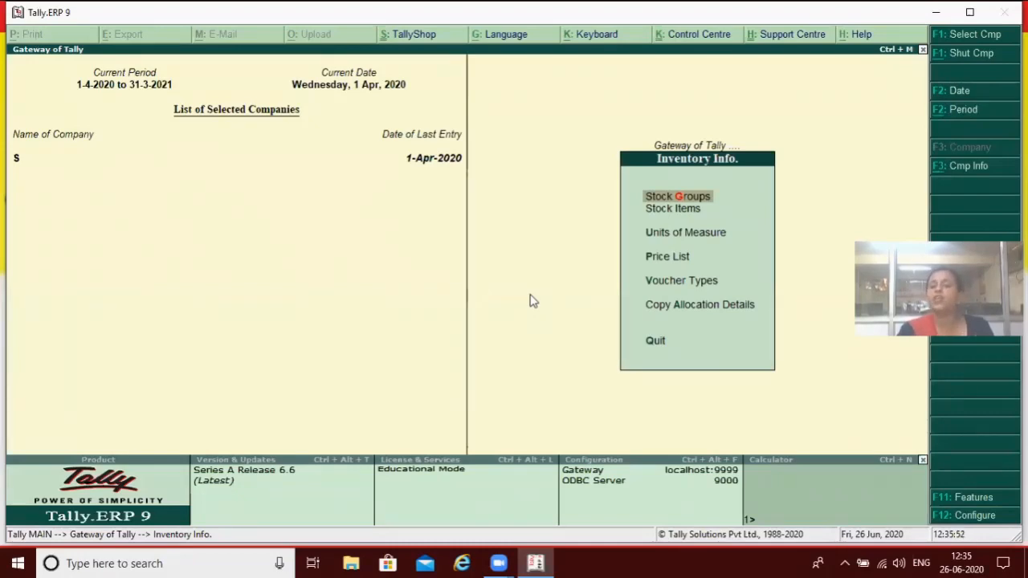
{"action": "key", "text": "Down"}
{"action": "key", "text": "Down"}
{"action": "key", "text": "Down"}
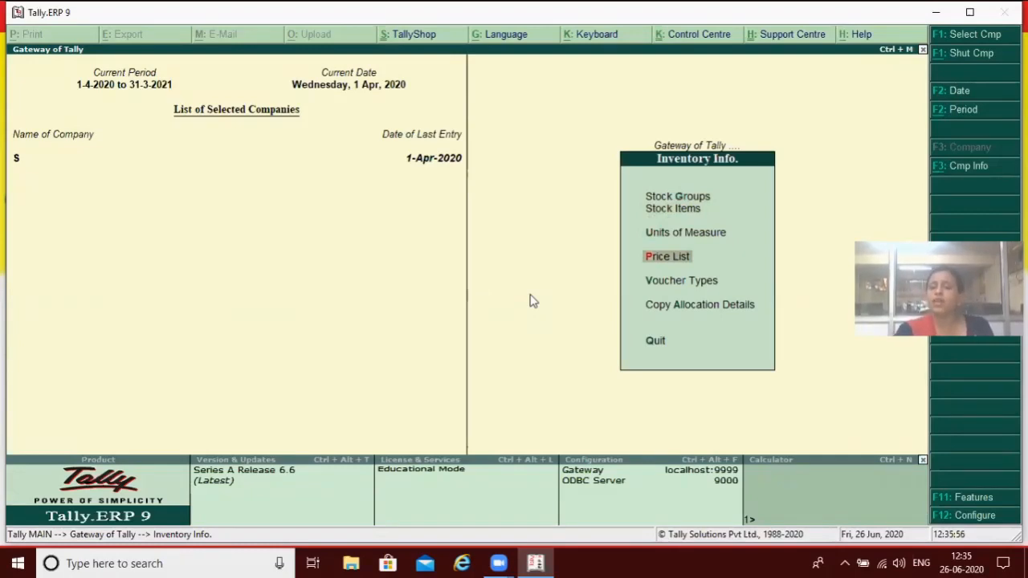
{"action": "key", "text": "Up"}
{"action": "key", "text": "Up"}
{"action": "key", "text": "Up"}
{"action": "key", "text": "Down"}
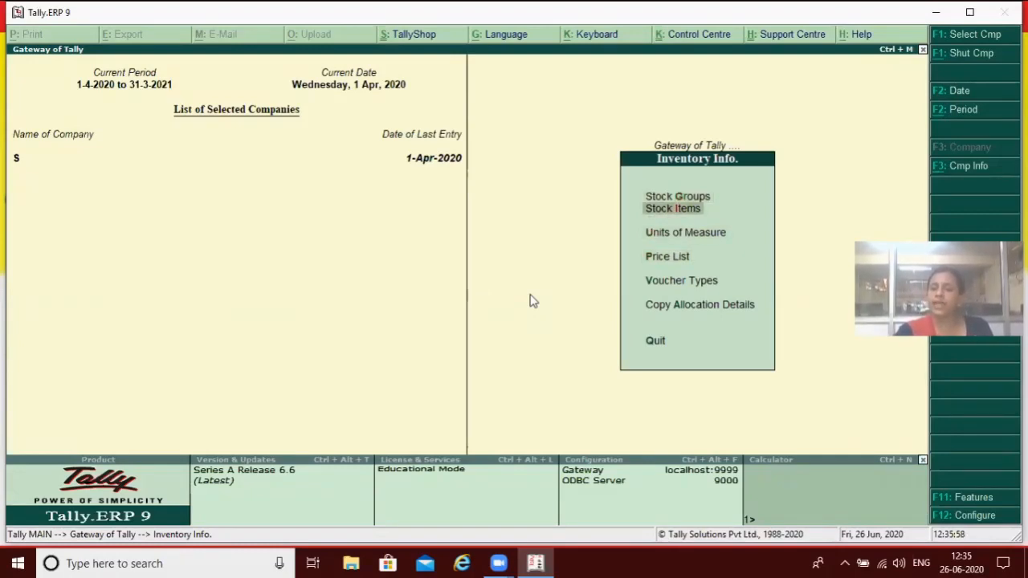
{"action": "key", "text": "Return"}
{"action": "key", "text": "Return"}
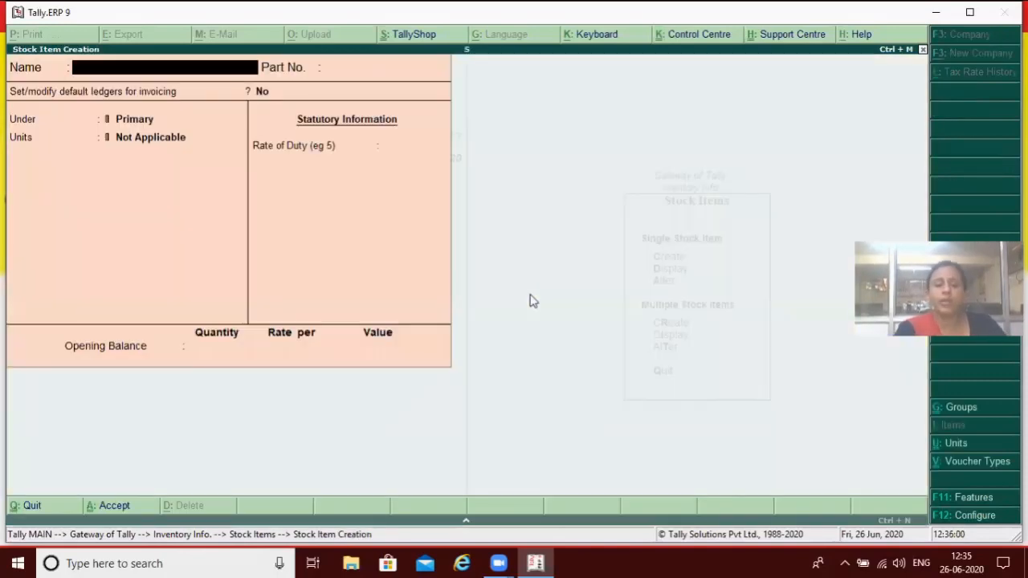
Name the new stock item Rice and keep it under the Primary group with default invoicing ledgers unmodified.
{"action": "type", "text": "Rice"}
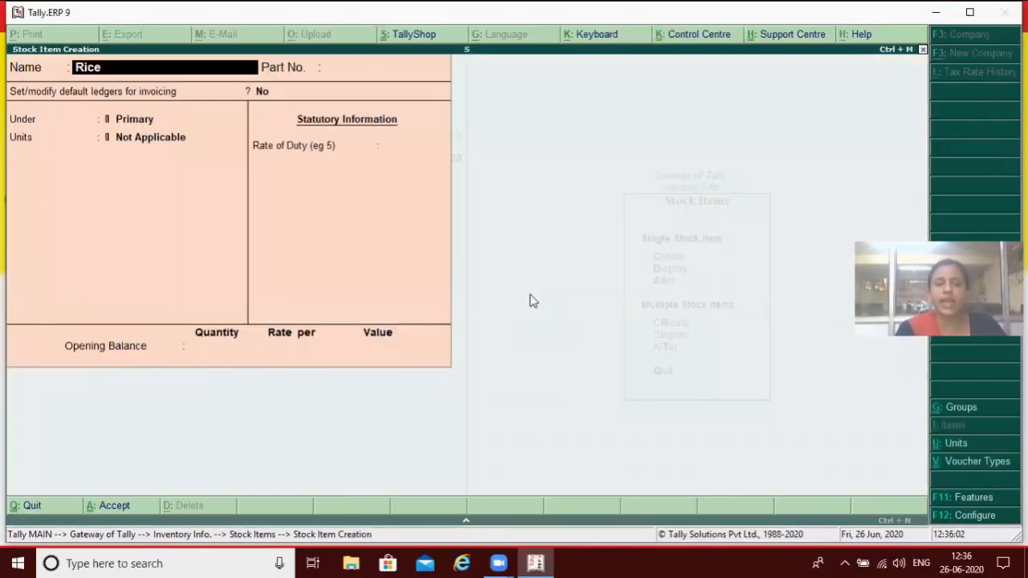
{"action": "key", "text": "Return"}
{"action": "key", "text": "Return"}
{"action": "key", "text": "Return"}
{"action": "key", "text": "Return"}
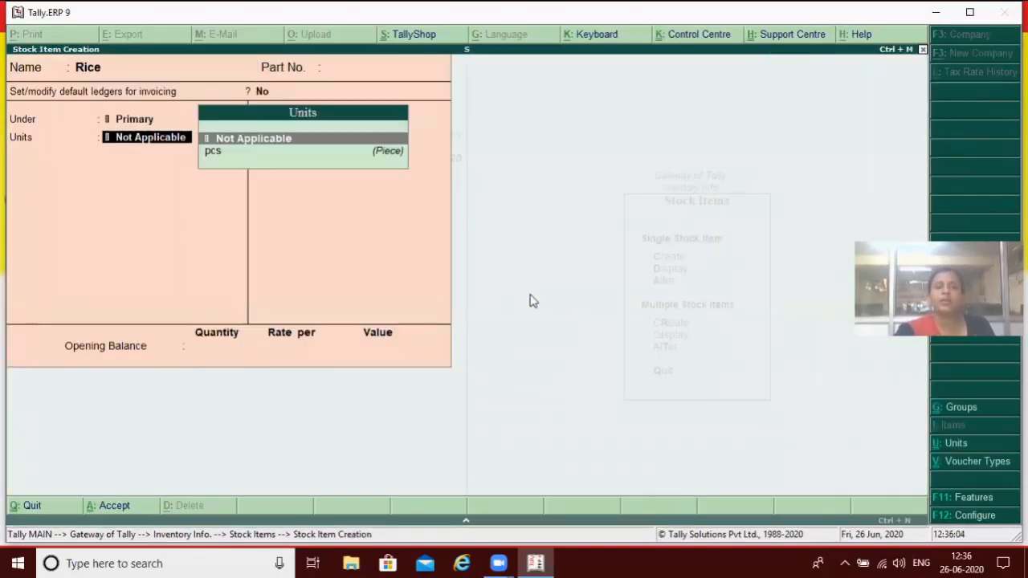
Create a simple unit with symbol kg, formal name Kilogram and 0 decimal places for the Rice item.
{"action": "key", "text": "alt+c"}
{"action": "type", "text": "kg"}
{"action": "key", "text": "Return"}
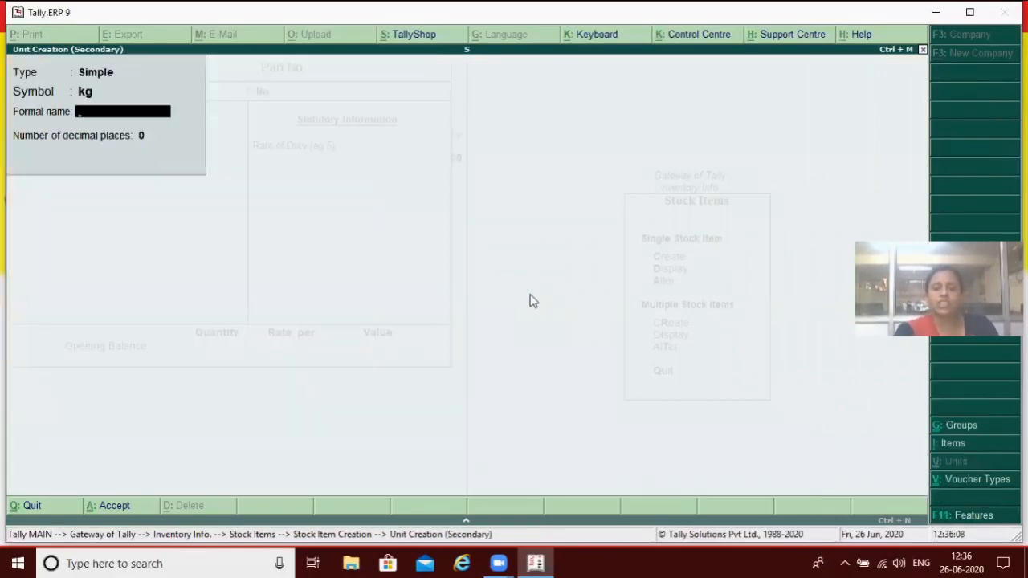
{"action": "type", "text": "Kil"}
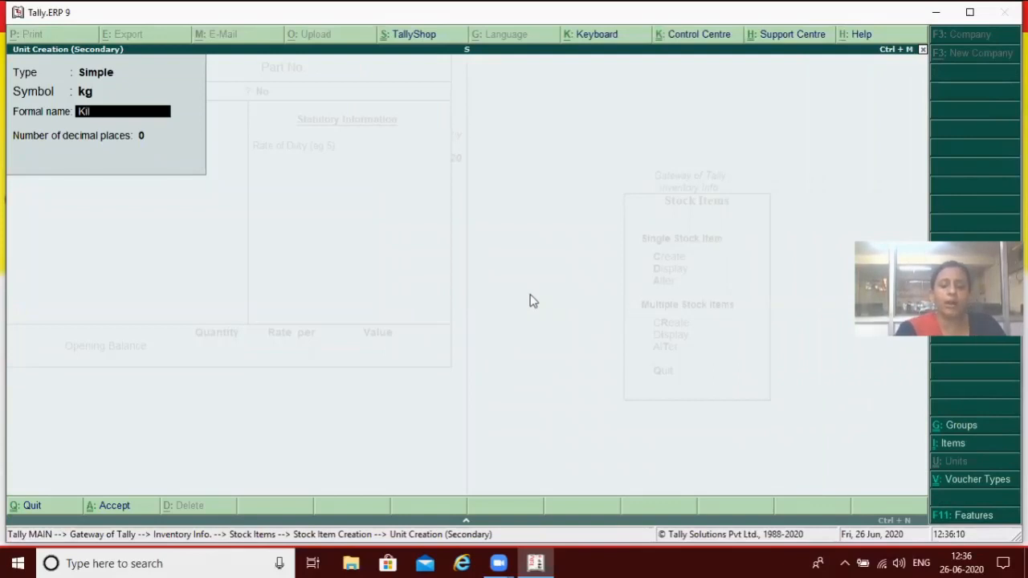
{"action": "type", "text": "ogram"}
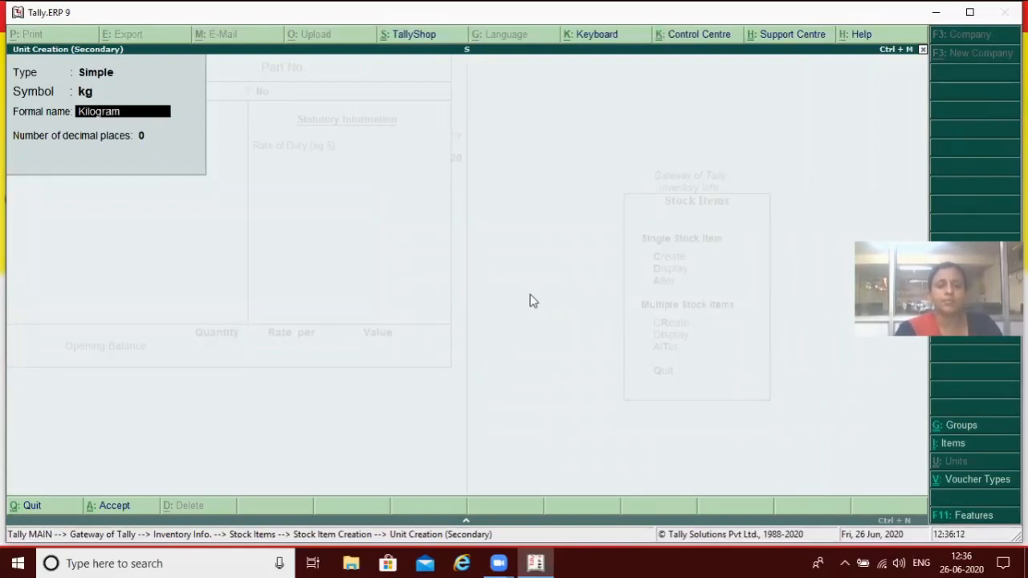
{"action": "key", "text": "Return"}
{"action": "key", "text": "Return"}
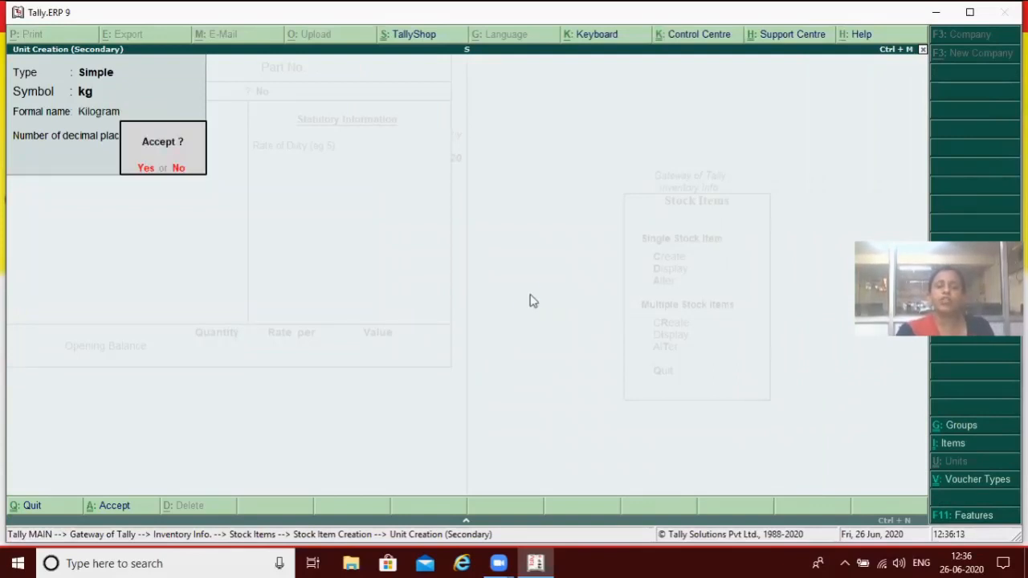
{"action": "key", "text": "Return"}
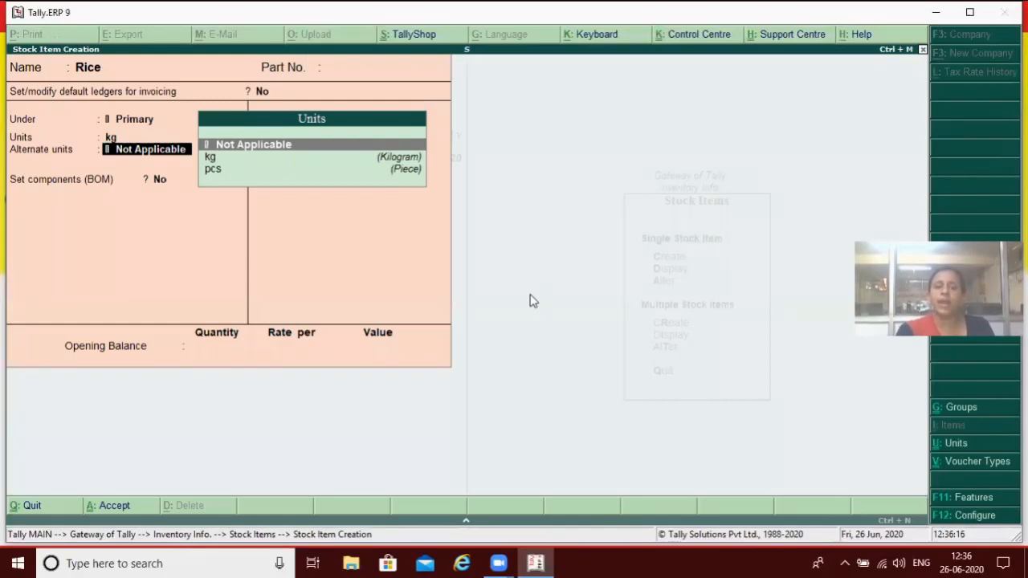
Save Rice without alternate units, components or an opening balance, and return to the Inventory Info. menu.
{"action": "key", "text": "Down"}
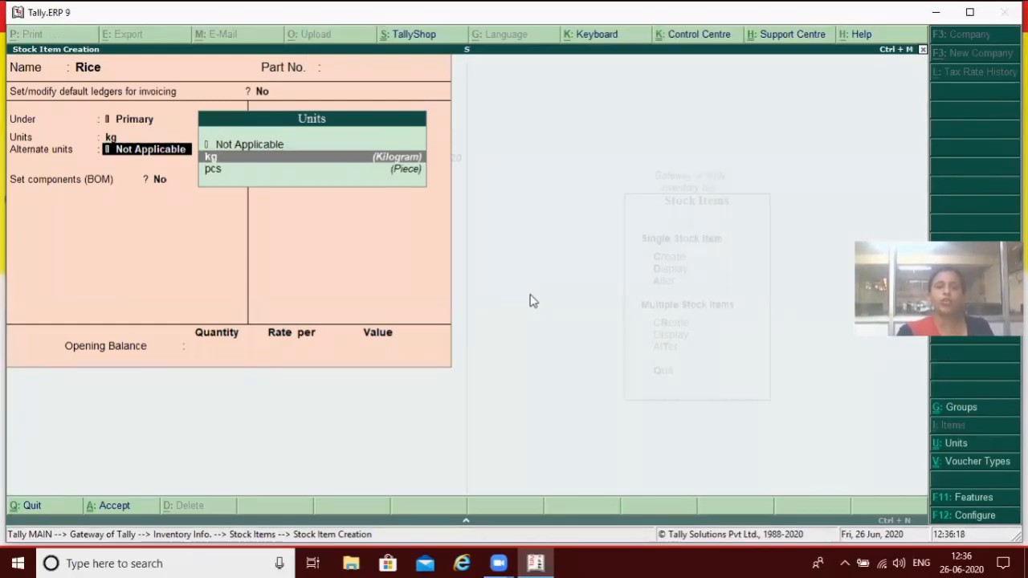
{"action": "key", "text": "Up"}
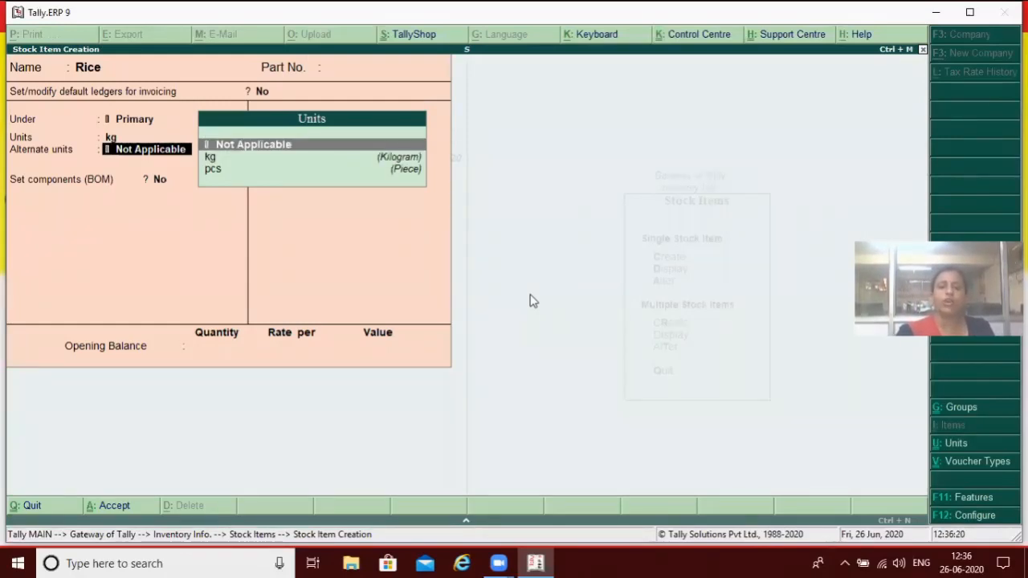
{"action": "key", "text": "Return"}
{"action": "key", "text": "Return"}
{"action": "key", "text": "Return"}
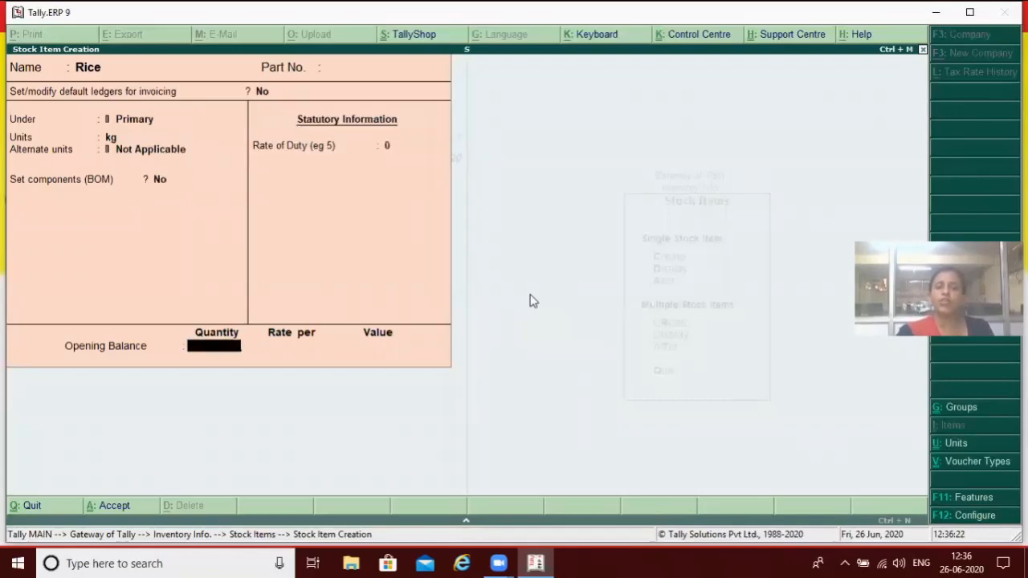
{"action": "key", "text": "Return"}
{"action": "key", "text": "Return"}
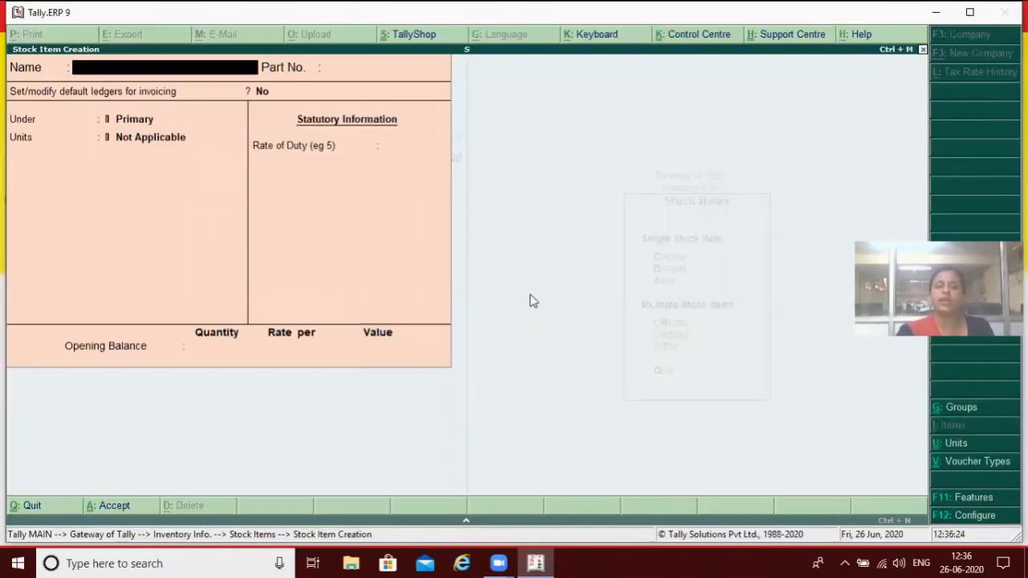
{"action": "key", "text": "Escape"}
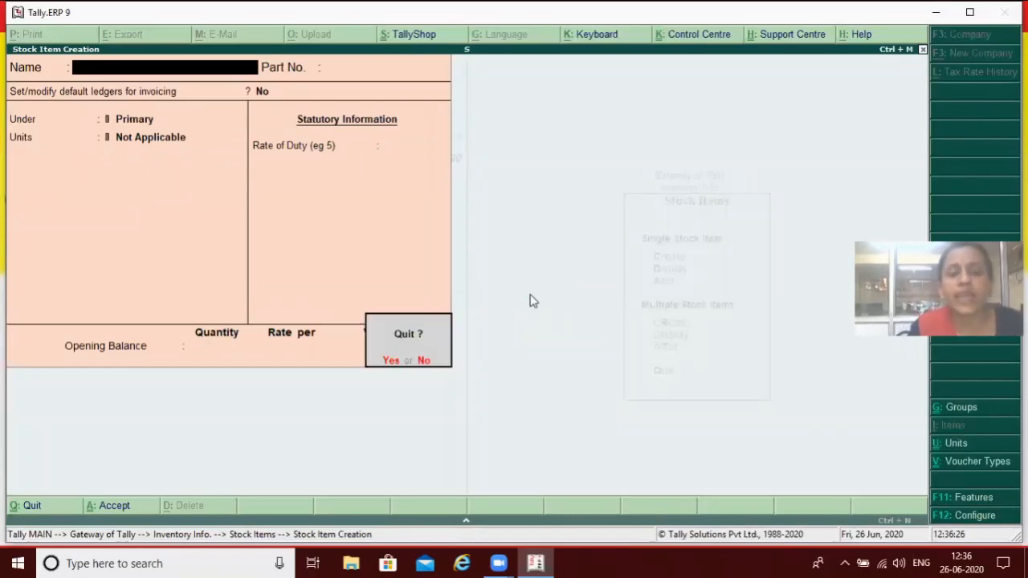
{"action": "key", "text": "Return"}
{"action": "key", "text": "Escape"}
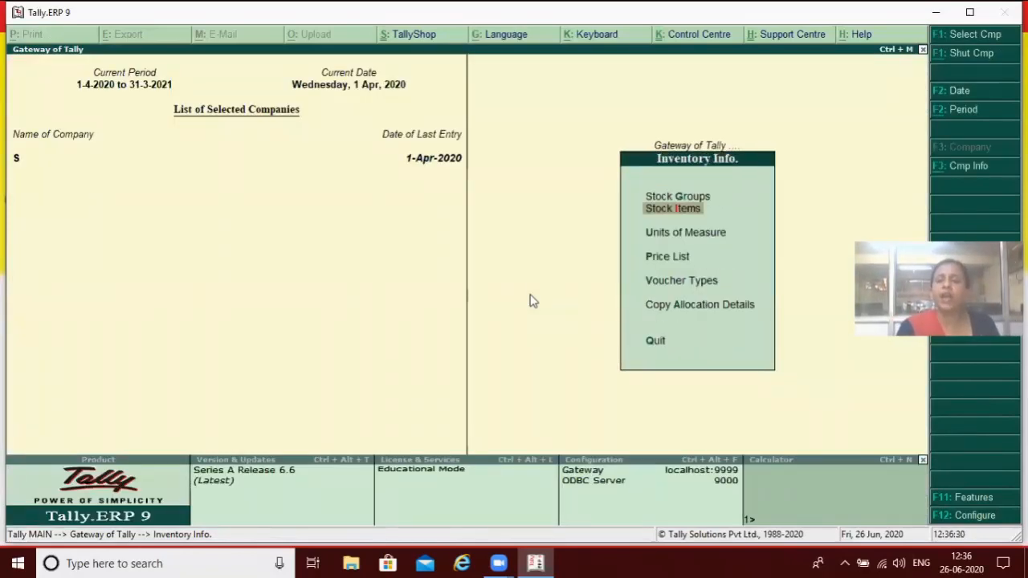
Open the price list for All Items at the Wholesaller price level, applicable from 1-Apr-2020.
{"action": "key", "text": "Down"}
{"action": "key", "text": "Down"}
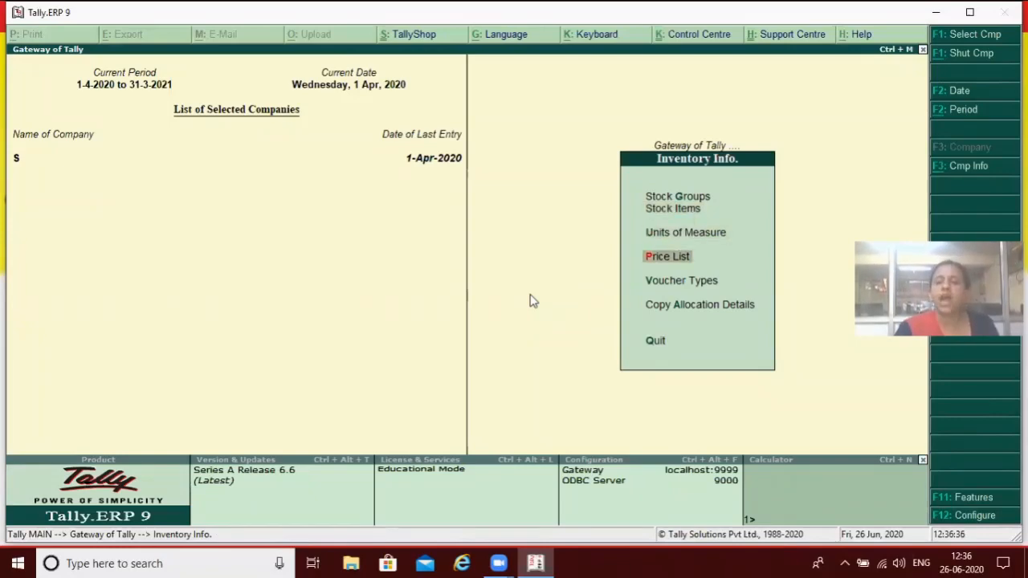
{"action": "key", "text": "Return"}
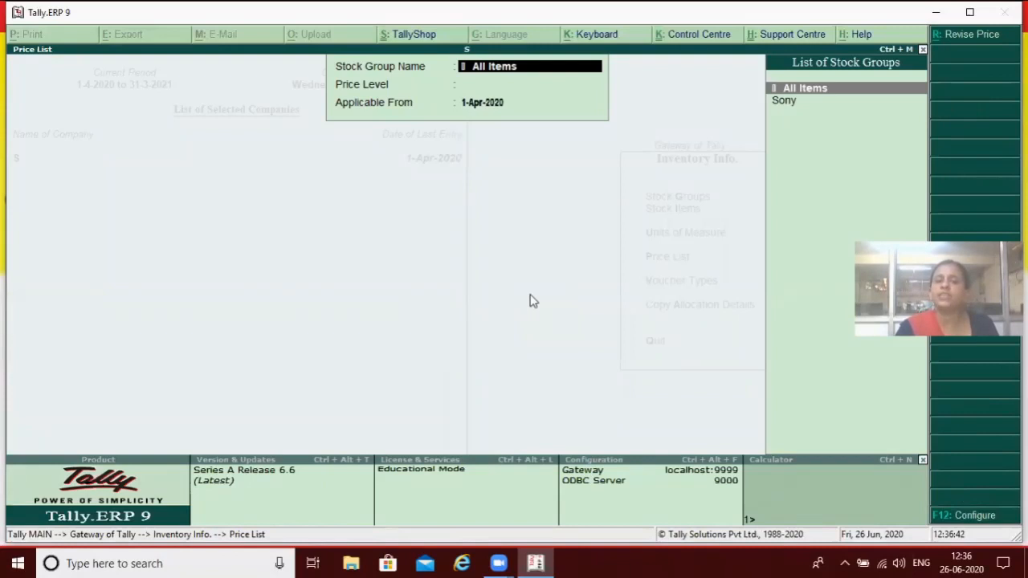
{"action": "key", "text": "Return"}
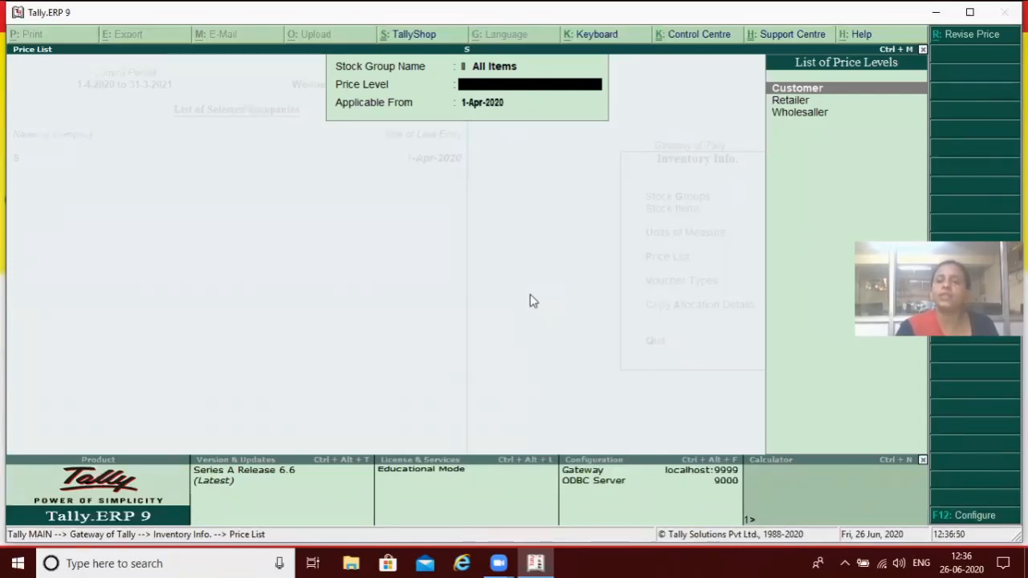
{"action": "key", "text": "Down"}
{"action": "key", "text": "Down"}
{"action": "key", "text": "Return"}
{"action": "key", "text": "Return"}
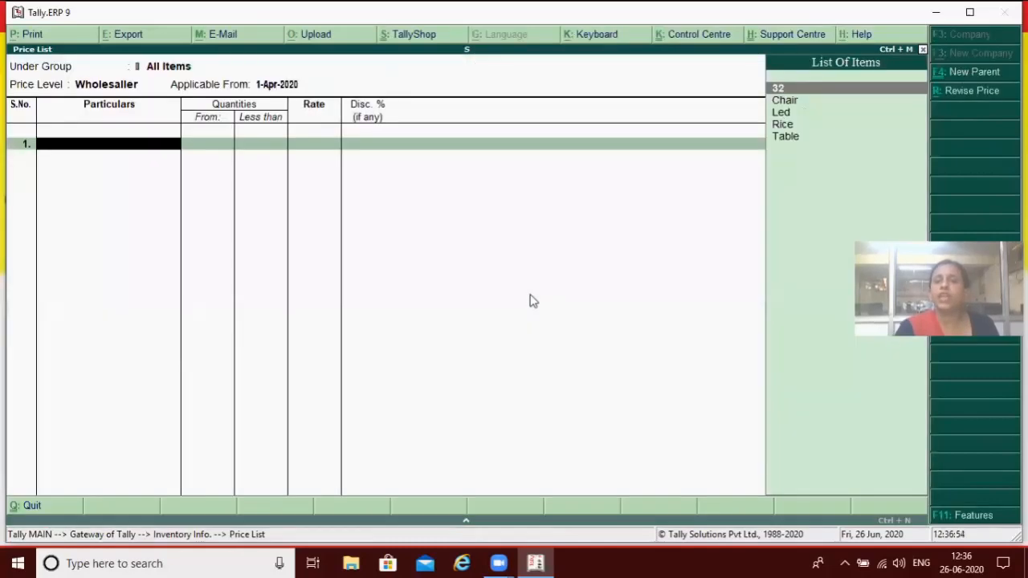
{"action": "key", "text": "Down"}
{"action": "key", "text": "Down"}
{"action": "key", "text": "Down"}
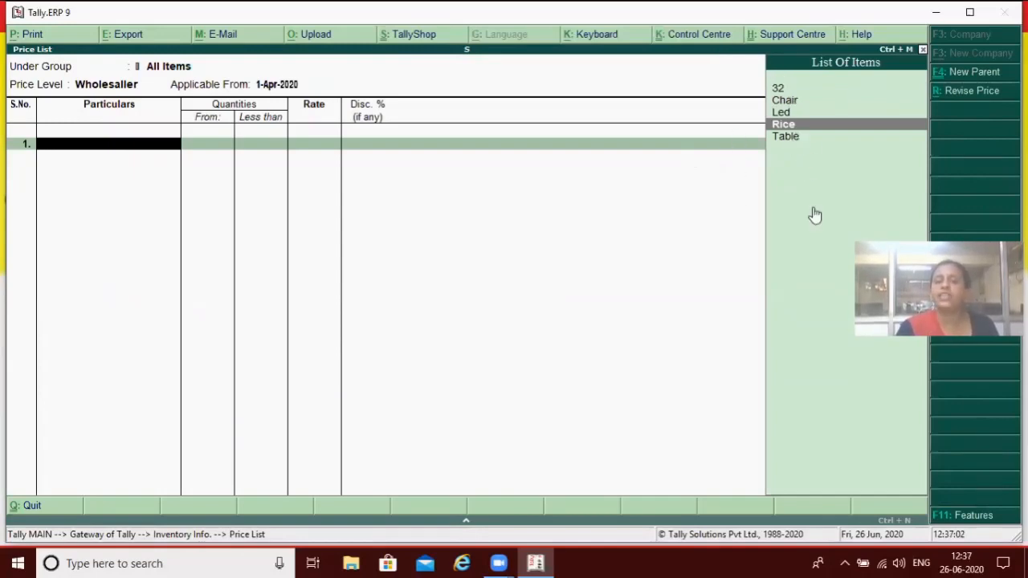
{"action": "key", "text": "Return"}
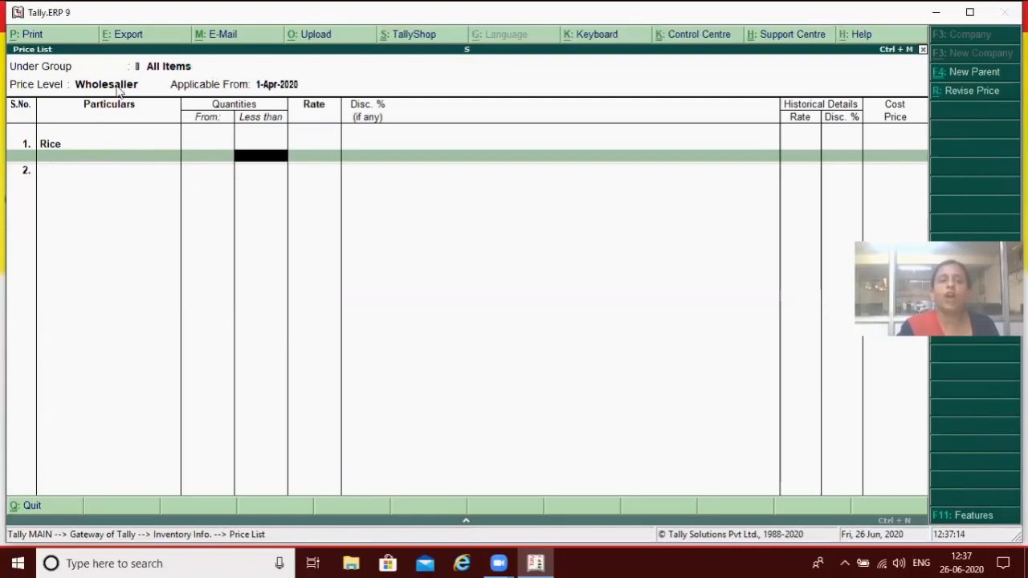
{"action": "key", "text": "BackSpace"}
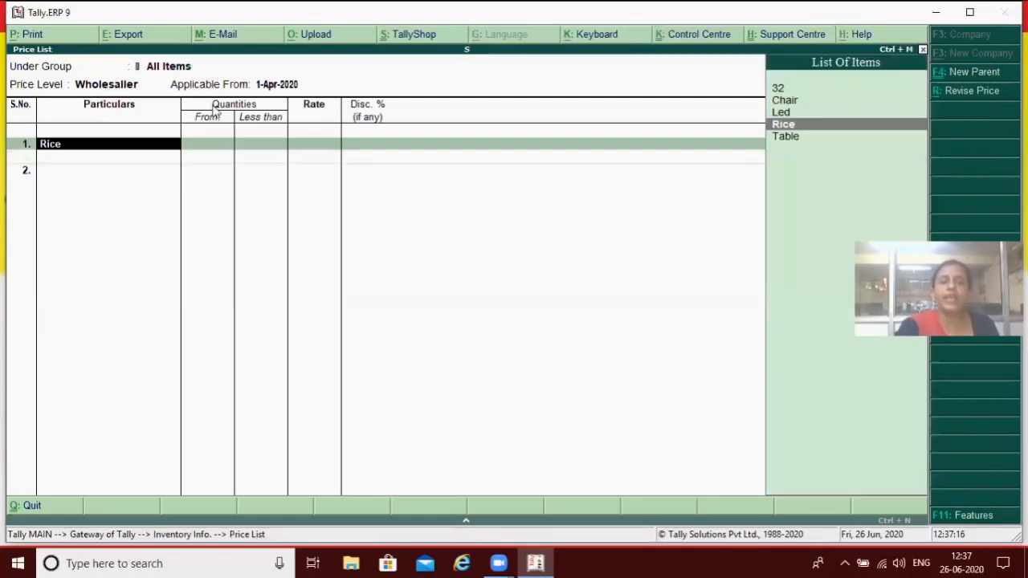
{"action": "key", "text": "Escape"}
{"action": "key", "text": "Escape"}
{"action": "key", "text": "y"}
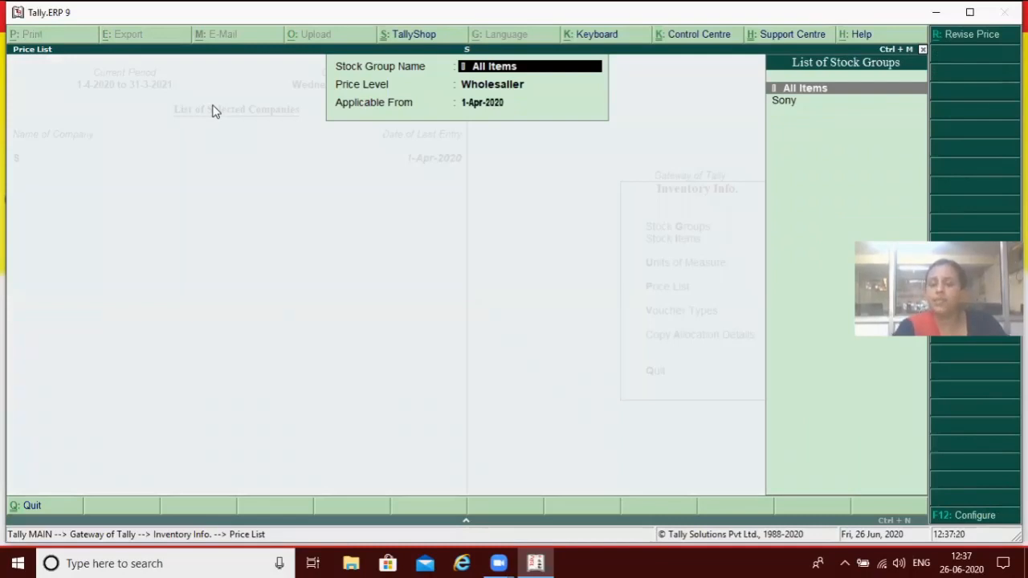
Proceed to the Wholesaller price list entry for All Items, keeping 1-Apr-2020 as the applicable date.
{"action": "key", "text": "Return"}
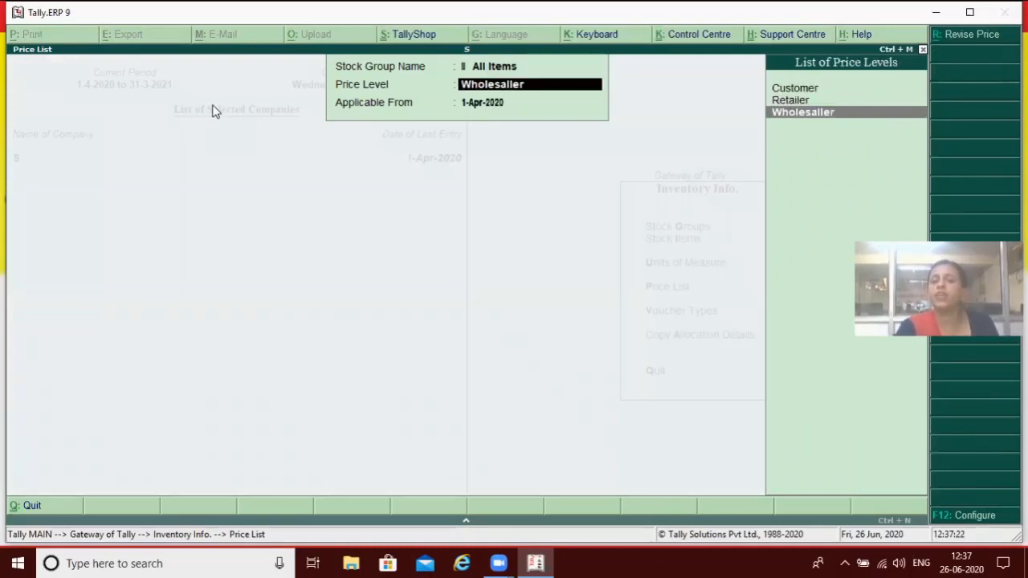
{"action": "key", "text": "Up"}
{"action": "key", "text": "Up"}
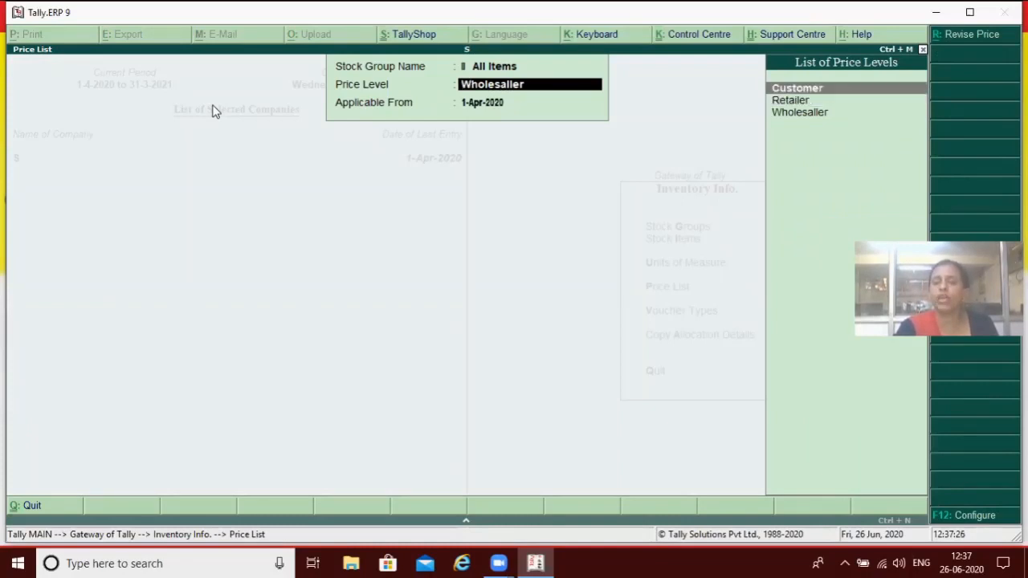
{"action": "key", "text": "Down"}
{"action": "key", "text": "Down"}
{"action": "key", "text": "Return"}
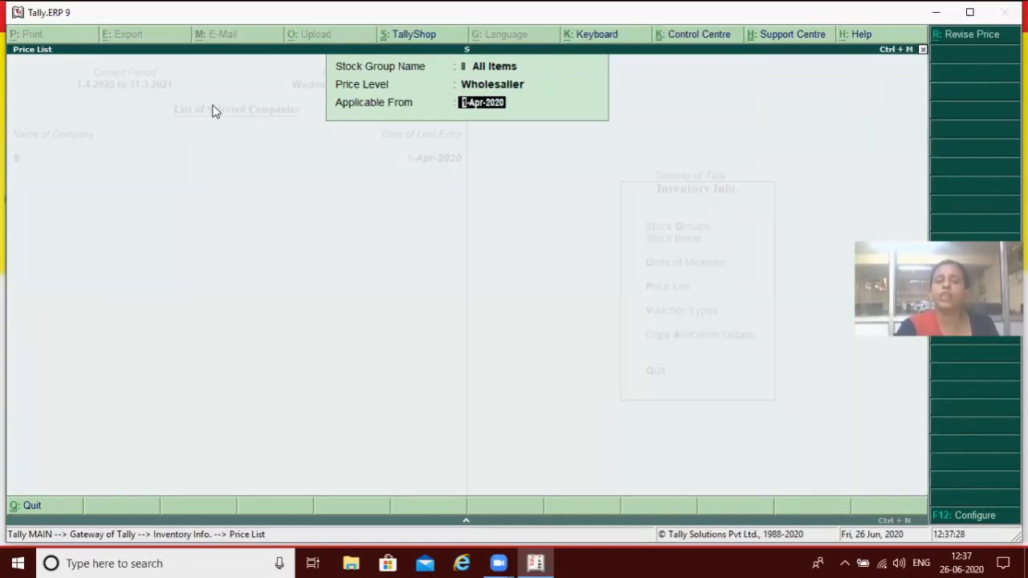
{"action": "key", "text": "Return"}
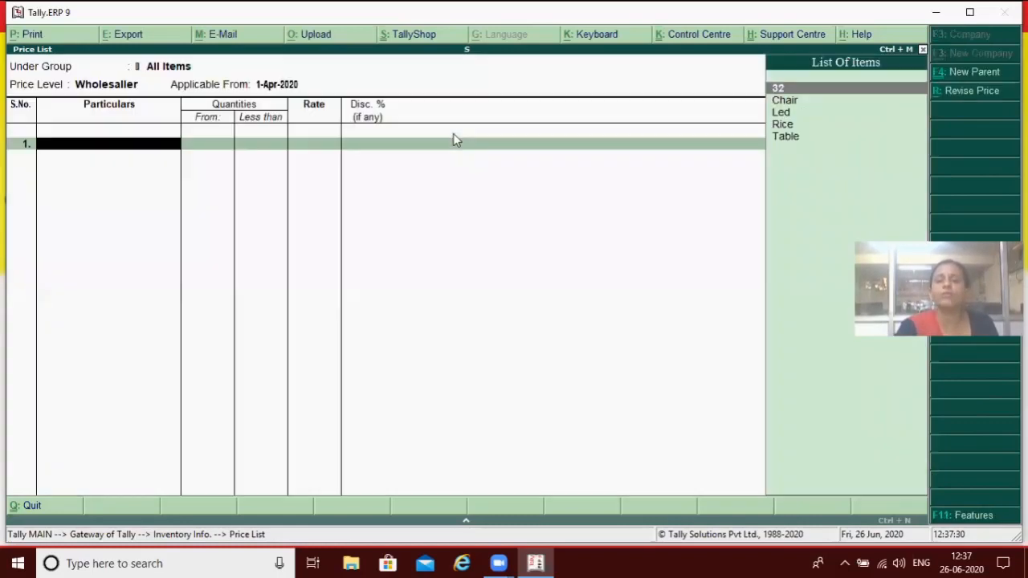
Add Rice to the Wholesaller price list, with quantities less than 40 kg at 65.00/kg and a 2% discount.
{"action": "key", "text": "Down"}
{"action": "key", "text": "Down"}
{"action": "key", "text": "Down"}
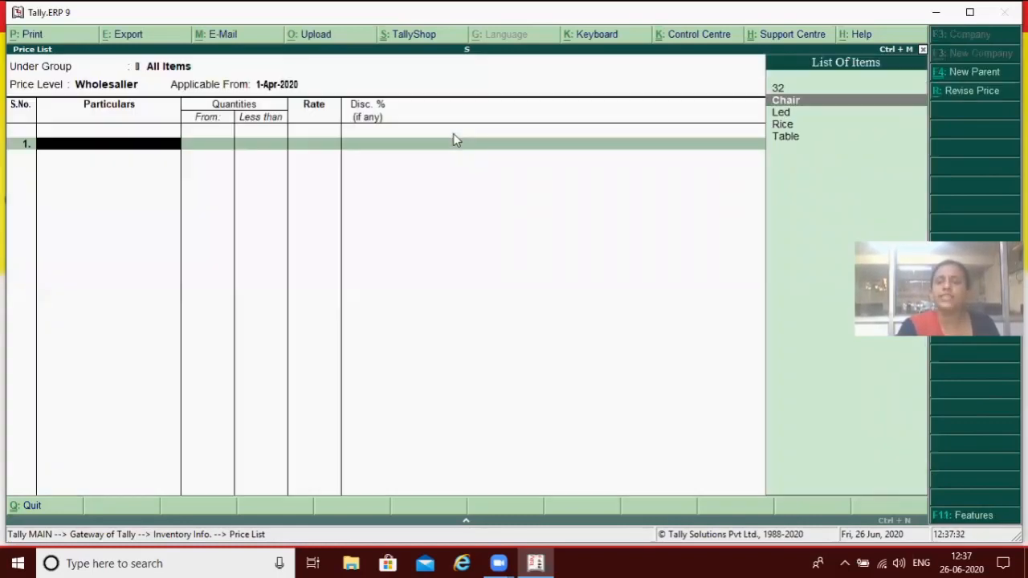
{"action": "key", "text": "Return"}
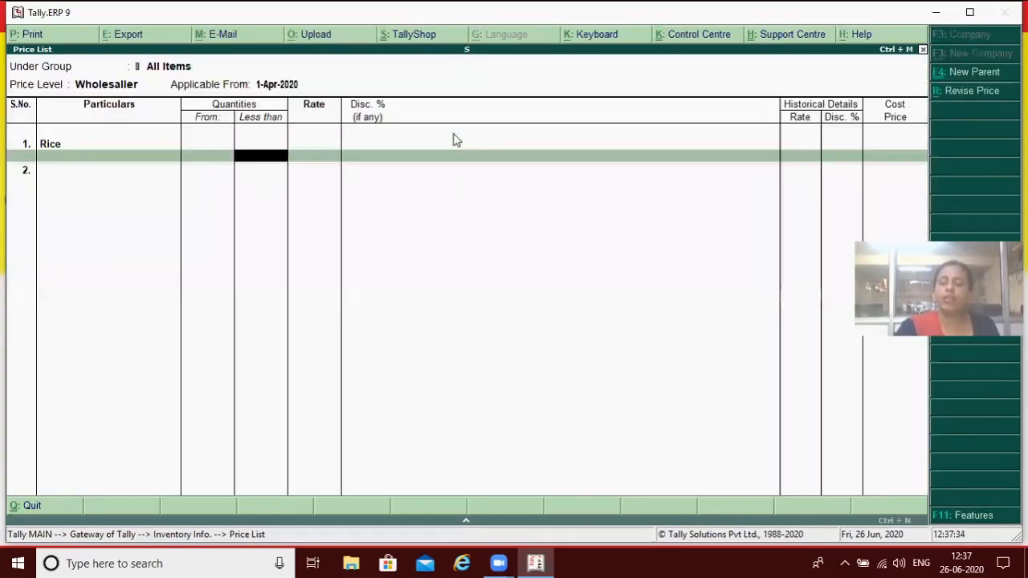
{"action": "type", "text": "40"}
{"action": "key", "text": "Return"}
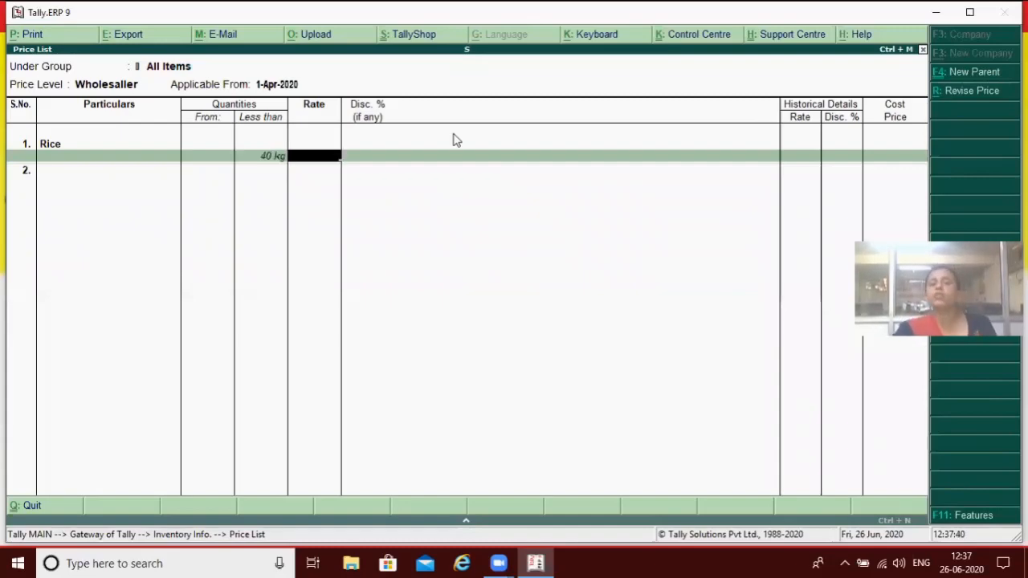
{"action": "type", "text": "7"}
{"action": "key", "text": "BackSpace"}
{"action": "type", "text": "65"}
{"action": "key", "text": "Return"}
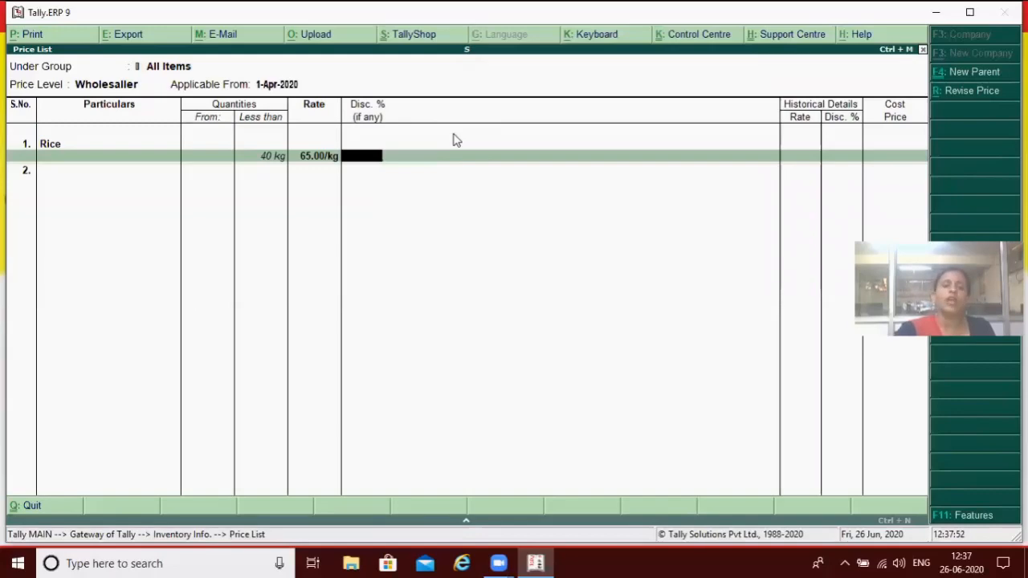
{"action": "type", "text": "2"}
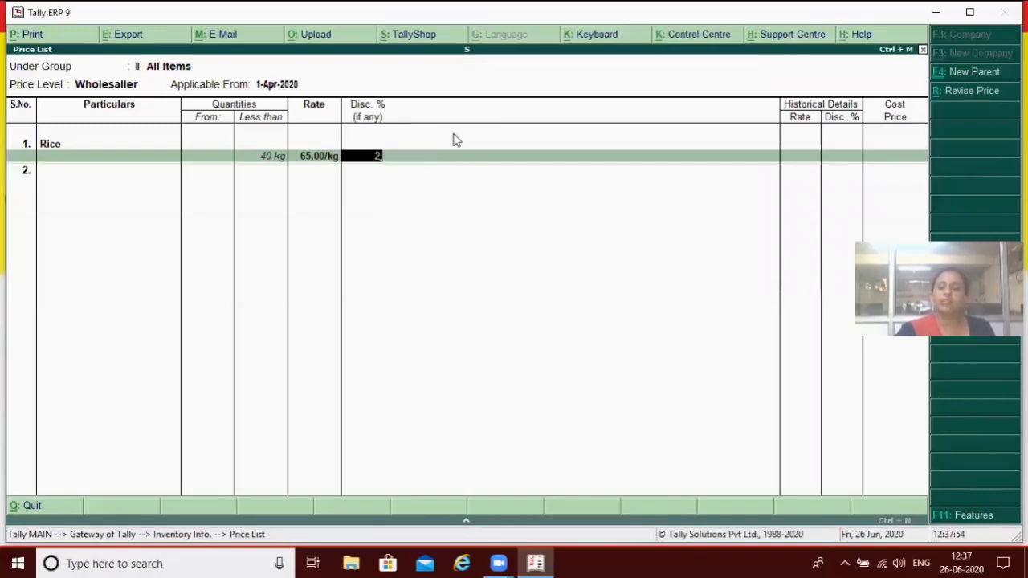
{"action": "key", "text": "Return"}
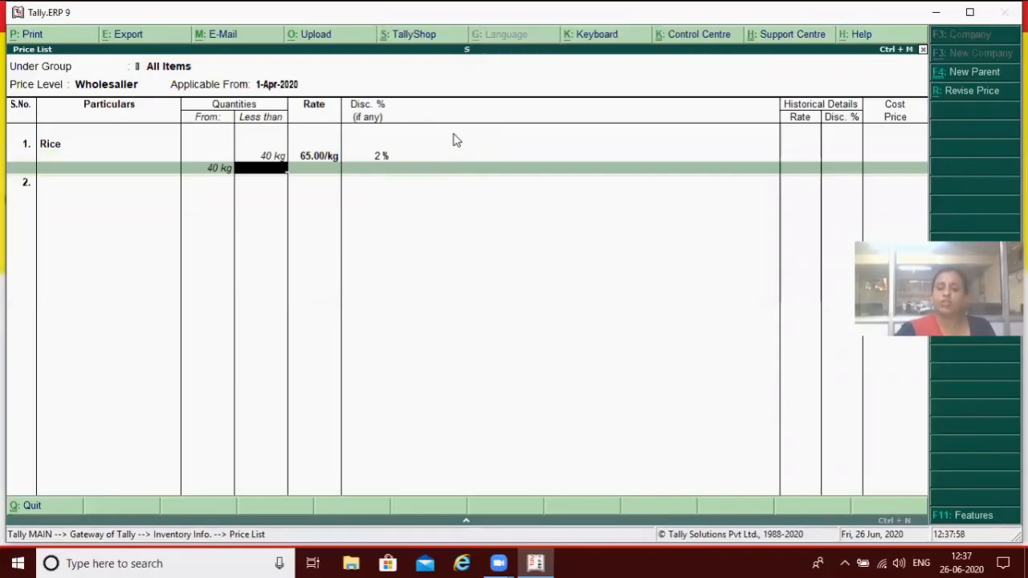
Add a Wholesaller slab for Rice from 40 kg to less than 70 kg at 64.00/kg with a 2% discount.
{"action": "type", "text": "70 kg"}
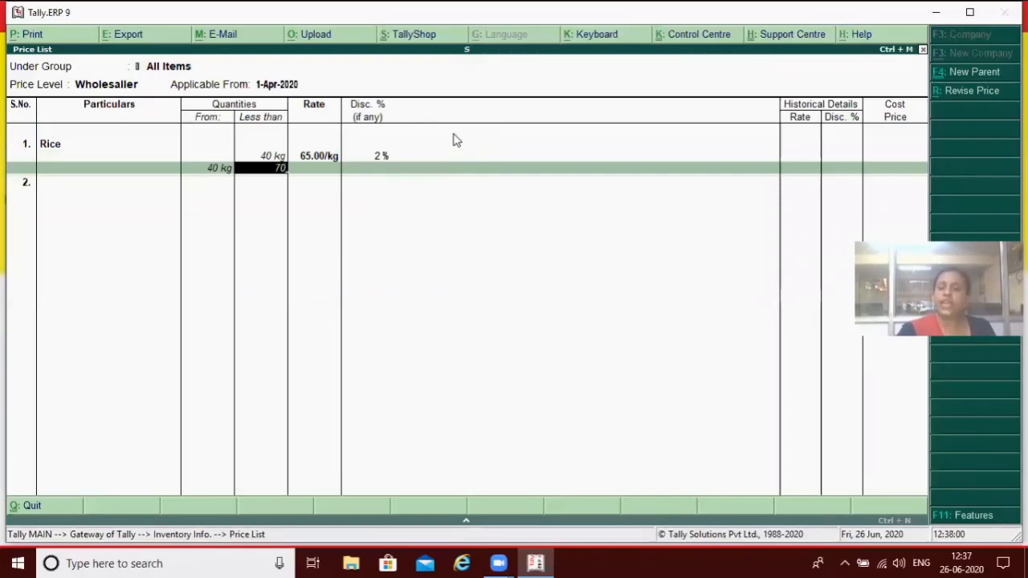
{"action": "key", "text": "Return"}
{"action": "type", "text": "64"}
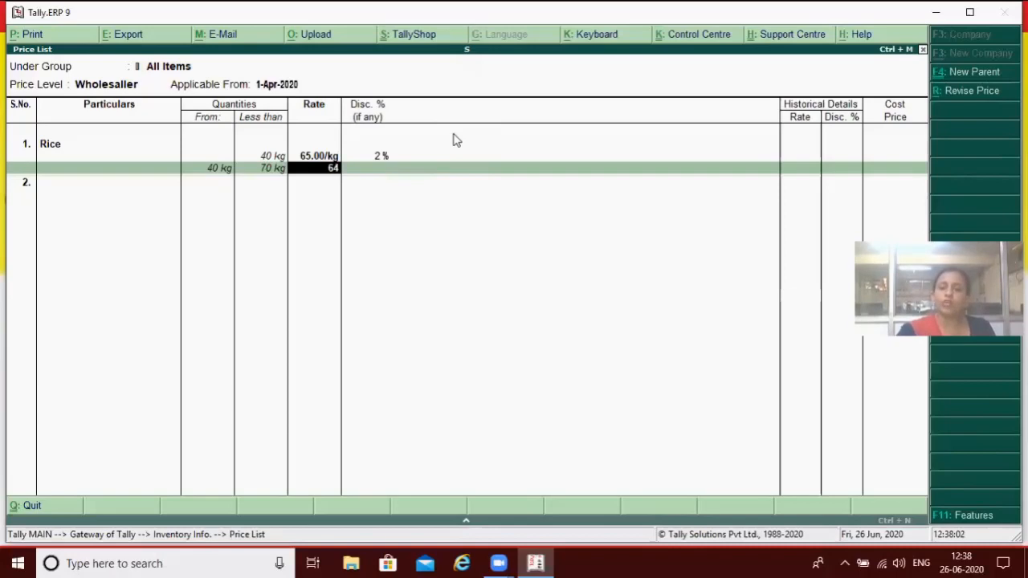
{"action": "key", "text": "Return"}
{"action": "type", "text": "2"}
{"action": "key", "text": "Return"}
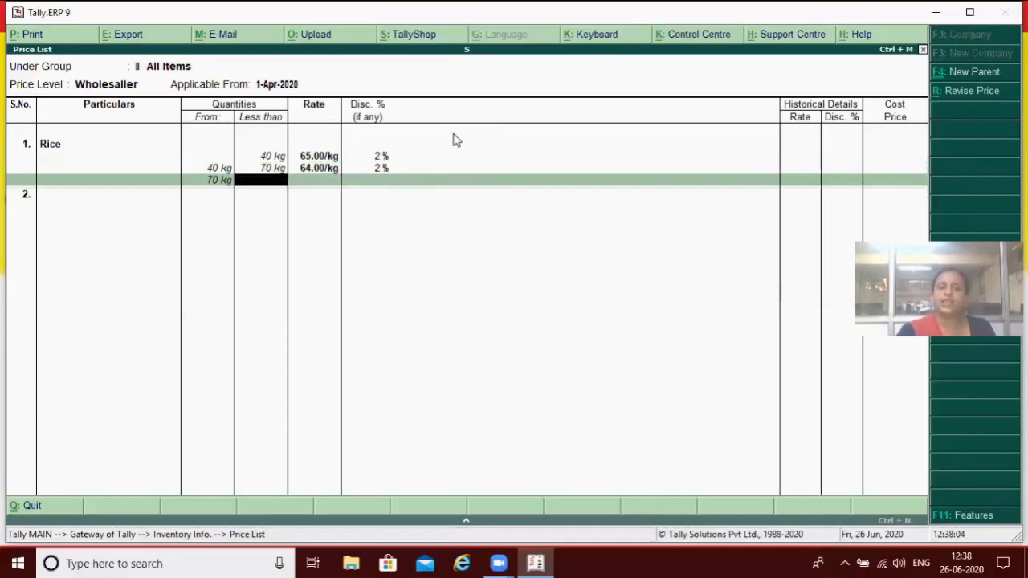
Add a Rice slab from 70 kg to less than 100 kg at 60.00/kg with 3% discount, and save the Wholesaller price list.
{"action": "type", "text": "100"}
{"action": "key", "text": "Return"}
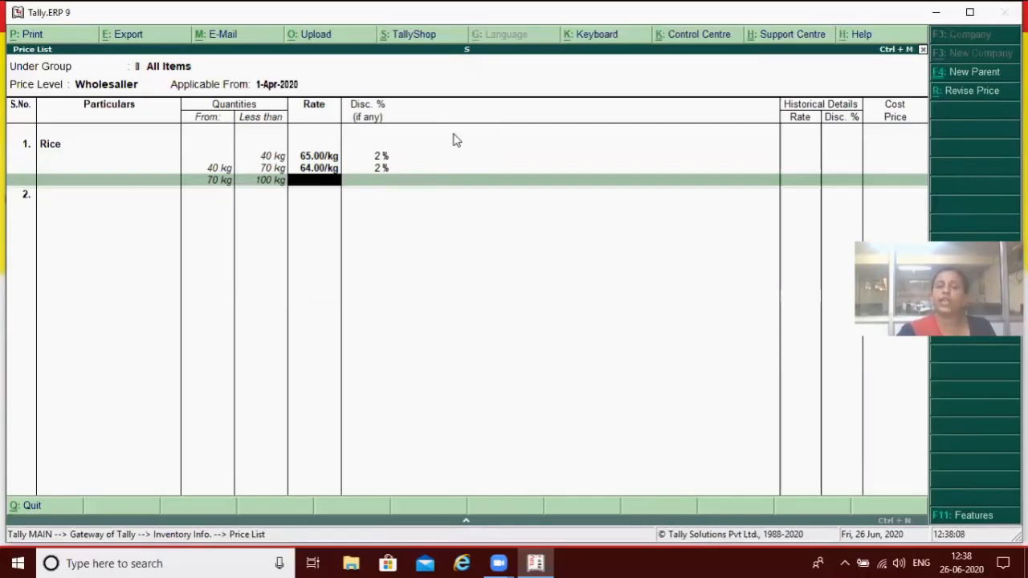
{"action": "type", "text": "60.00/kg"}
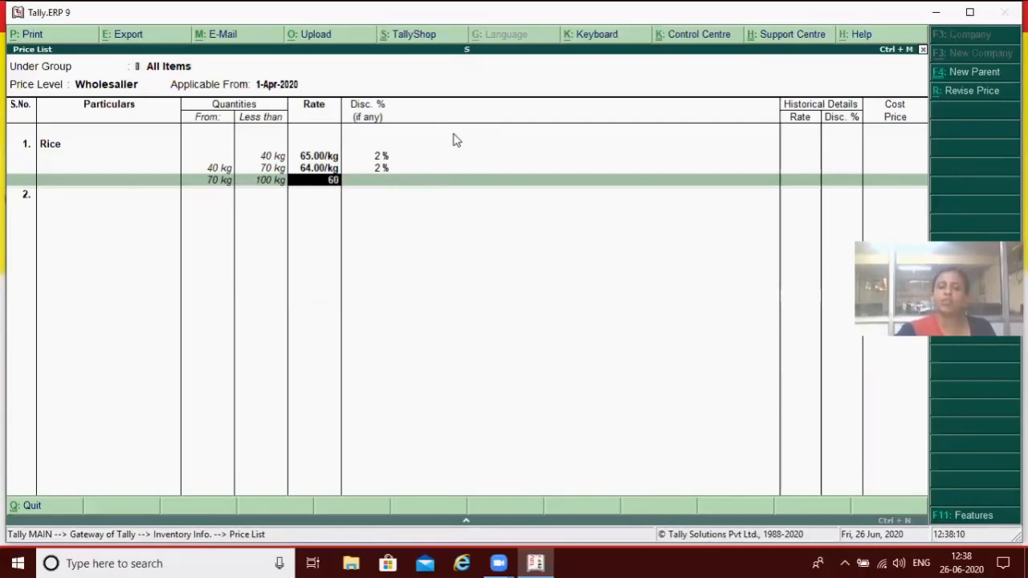
{"action": "key", "text": "Return"}
{"action": "type", "text": "3"}
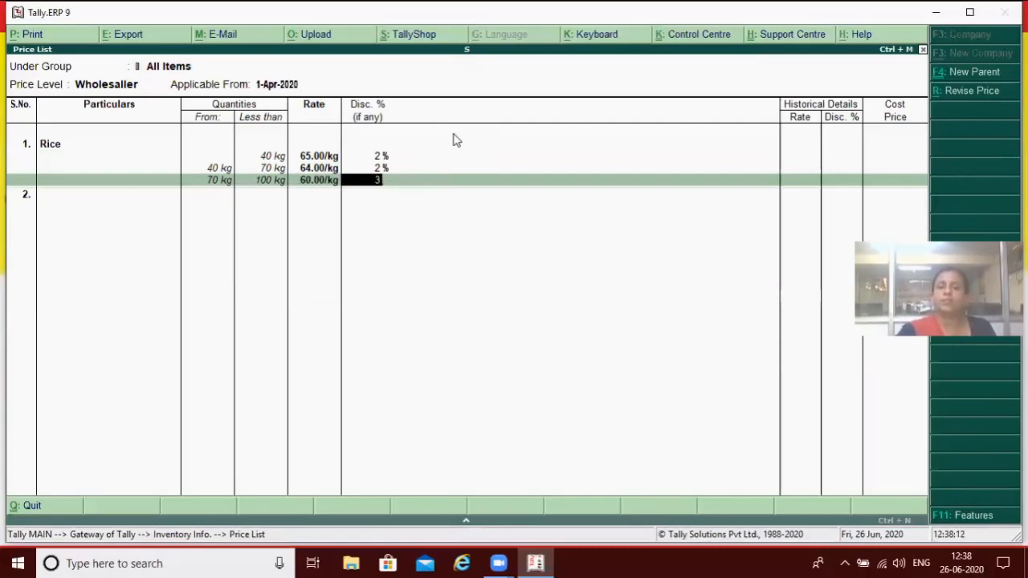
{"action": "key", "text": "Return"}
{"action": "key", "text": "Return"}
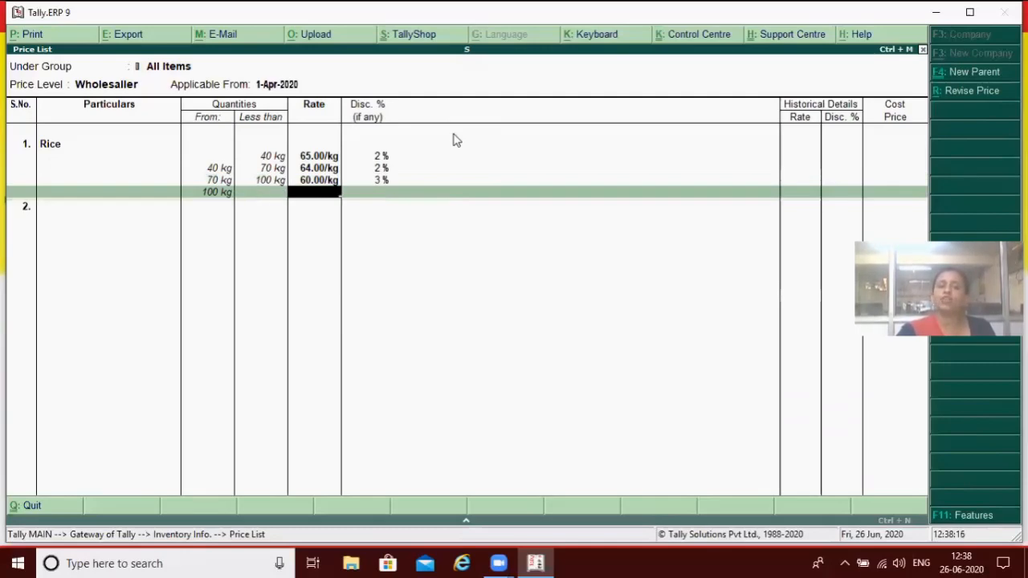
{"action": "key", "text": "Return"}
{"action": "key", "text": "Return"}
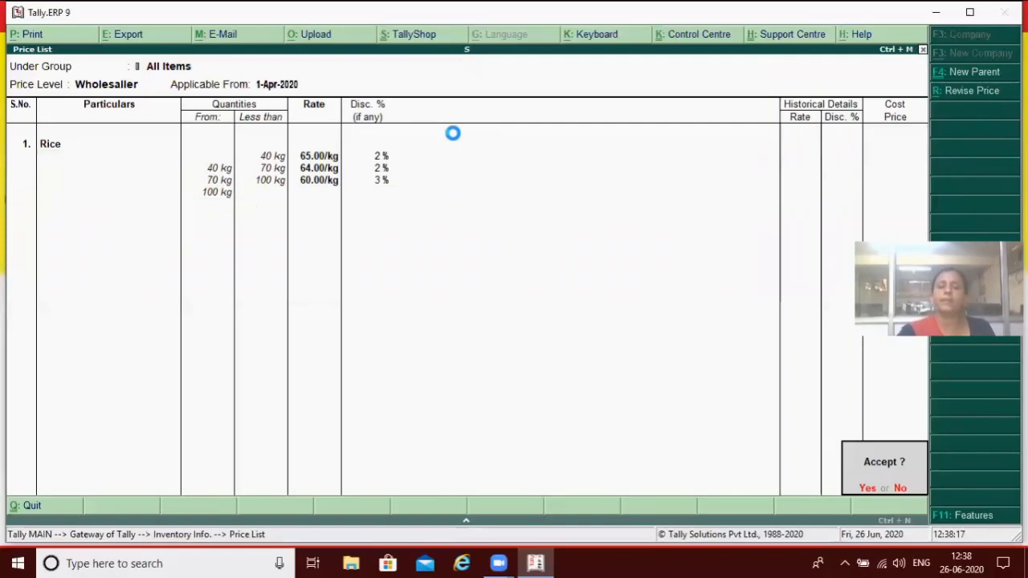
{"action": "key", "text": "Return"}
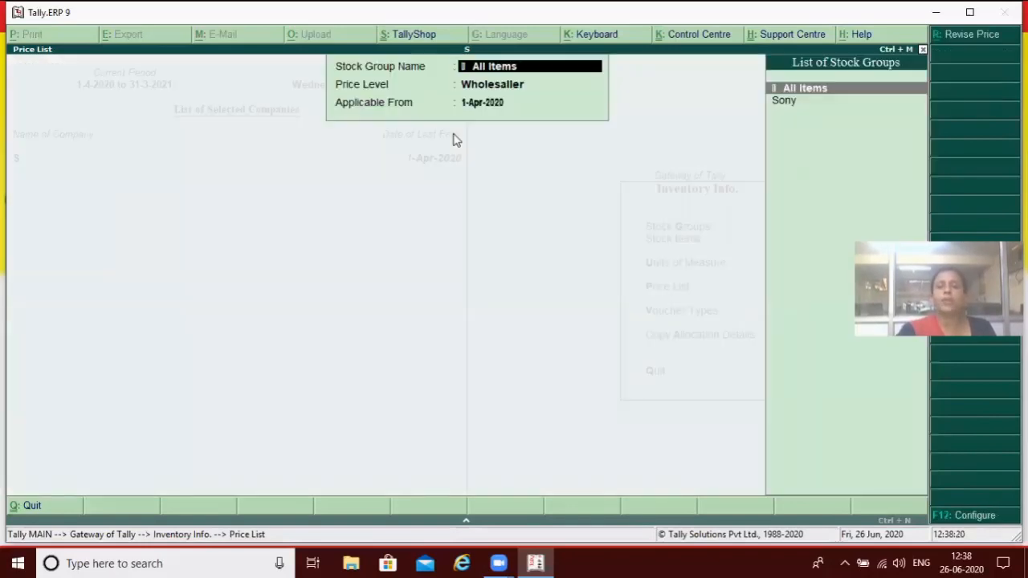
Open the price list for All Items at the Retailer price level, applicable from 1-Apr-2020.
{"action": "key", "text": "Return"}
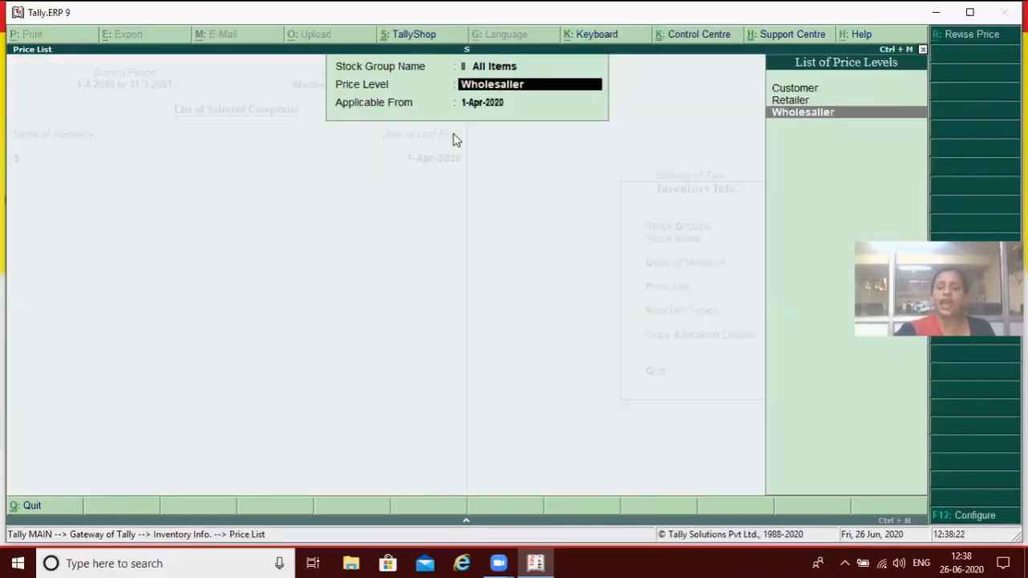
{"action": "key", "text": "Up"}
{"action": "key", "text": "Return"}
{"action": "key", "text": "Return"}
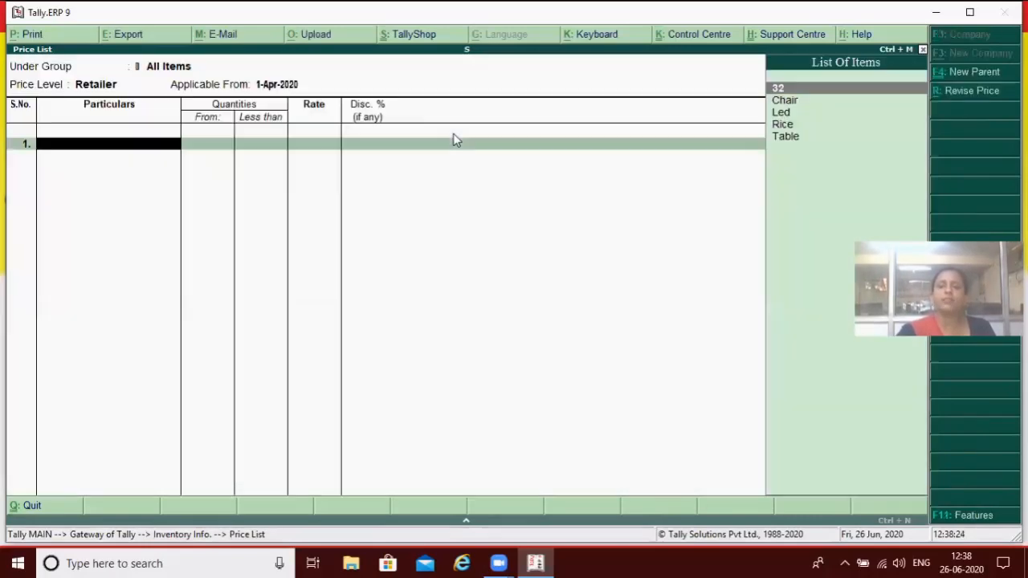
Add Rice to the Retailer price list, with quantities less than 25 kg at 70.00/kg and a 2% discount.
{"action": "key", "text": "Down"}
{"action": "key", "text": "Down"}
{"action": "key", "text": "Down"}
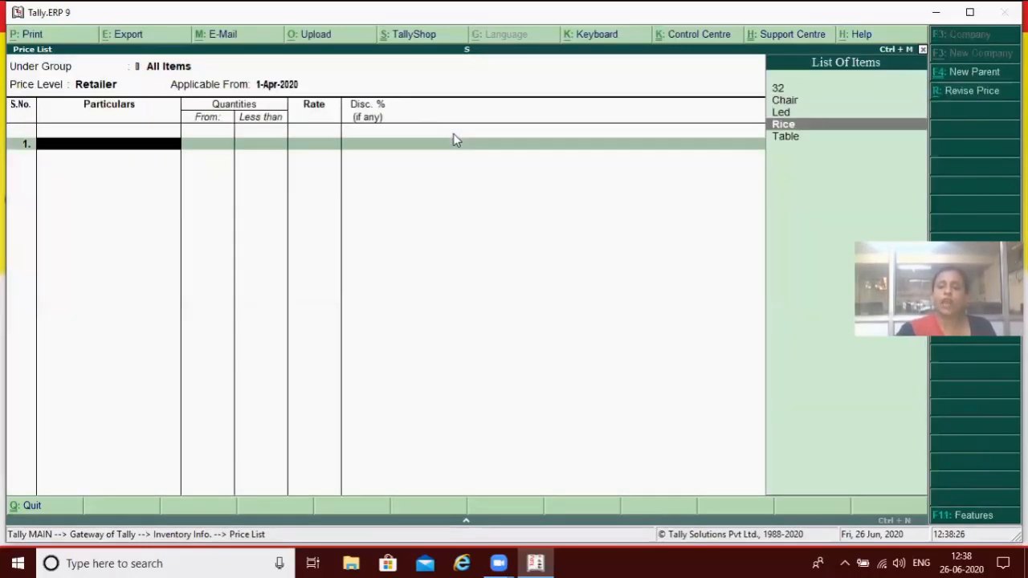
{"action": "key", "text": "Return"}
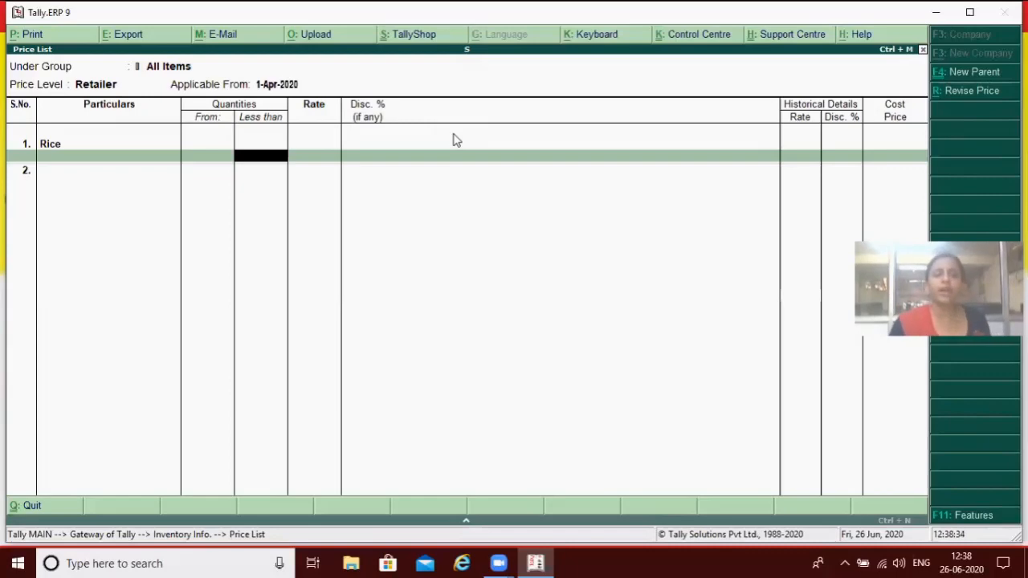
{"action": "type", "text": "25"}
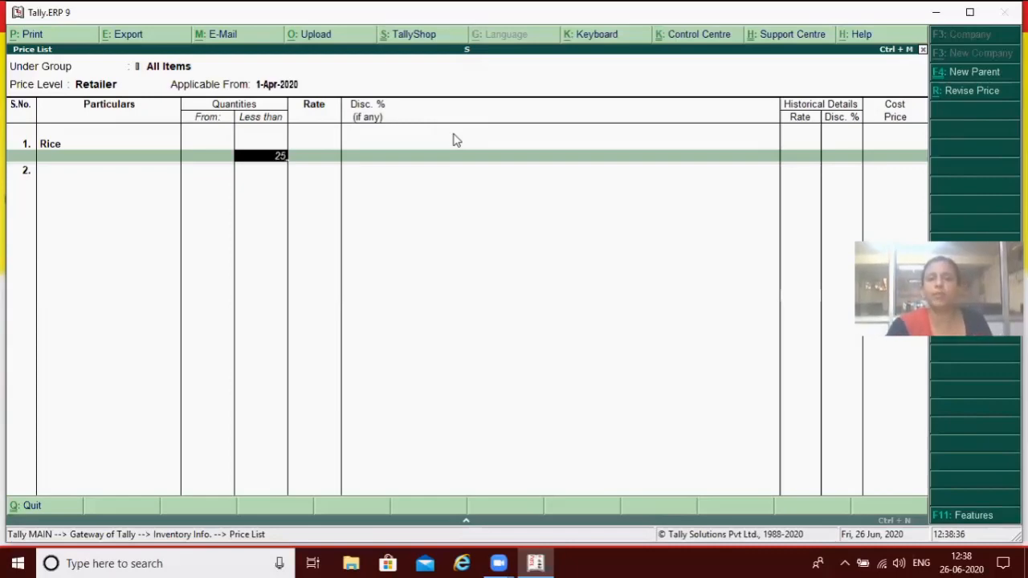
{"action": "key", "text": "Return"}
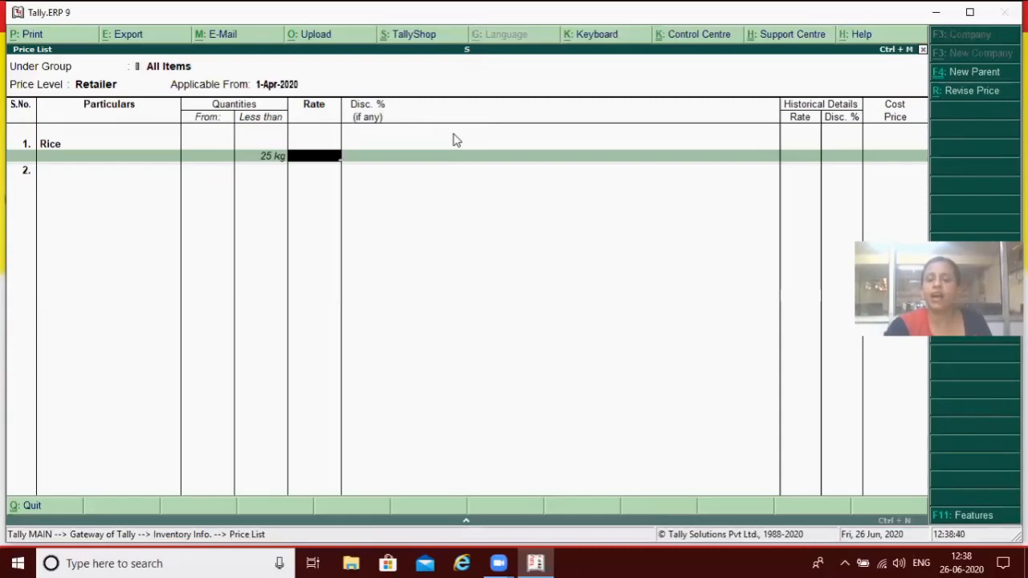
{"action": "type", "text": "70"}
{"action": "key", "text": "Return"}
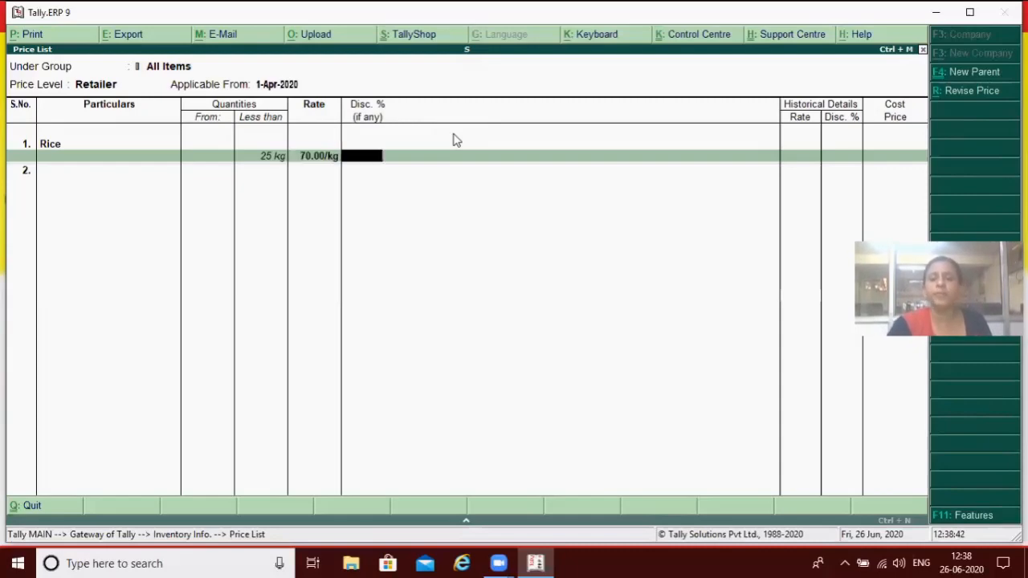
{"action": "type", "text": "2"}
{"action": "key", "text": "Return"}
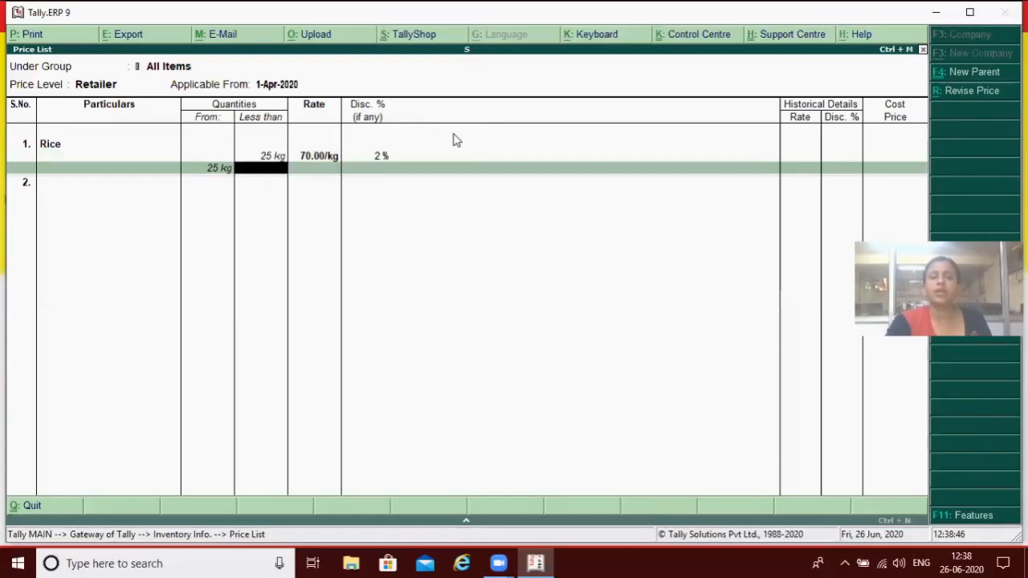
Add a Retailer slab for Rice from 25 kg to less than 50 kg at 68.00/kg with a 2% discount.
{"action": "type", "text": "50"}
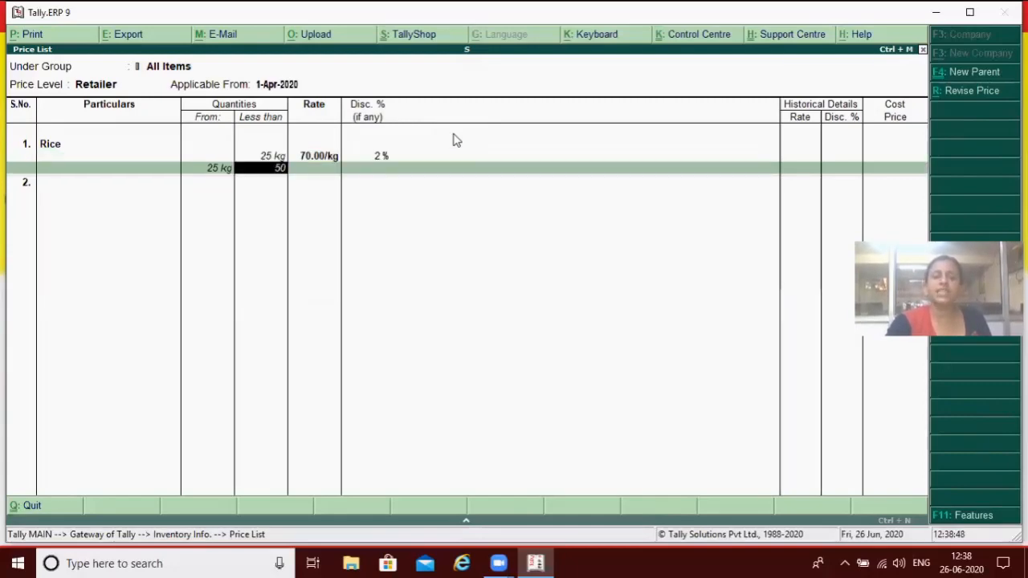
{"action": "key", "text": "Return"}
{"action": "type", "text": "68"}
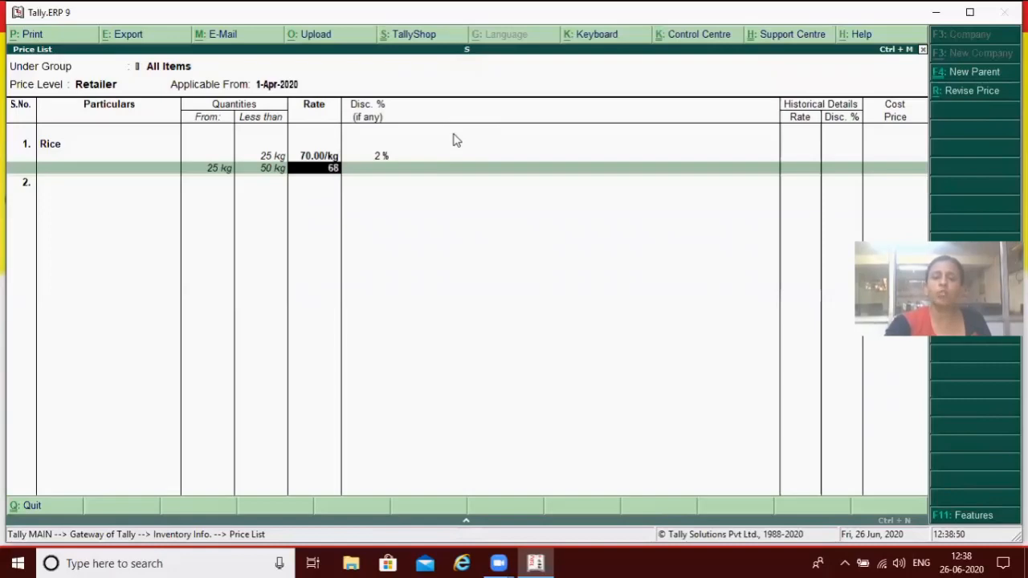
{"action": "key", "text": "Return"}
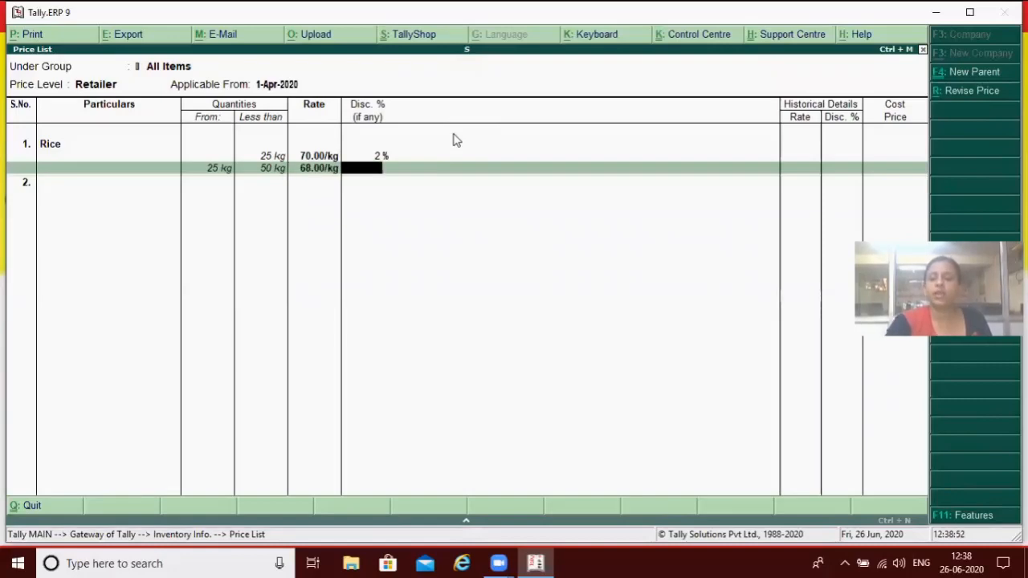
{"action": "type", "text": "2"}
{"action": "key", "text": "Return"}
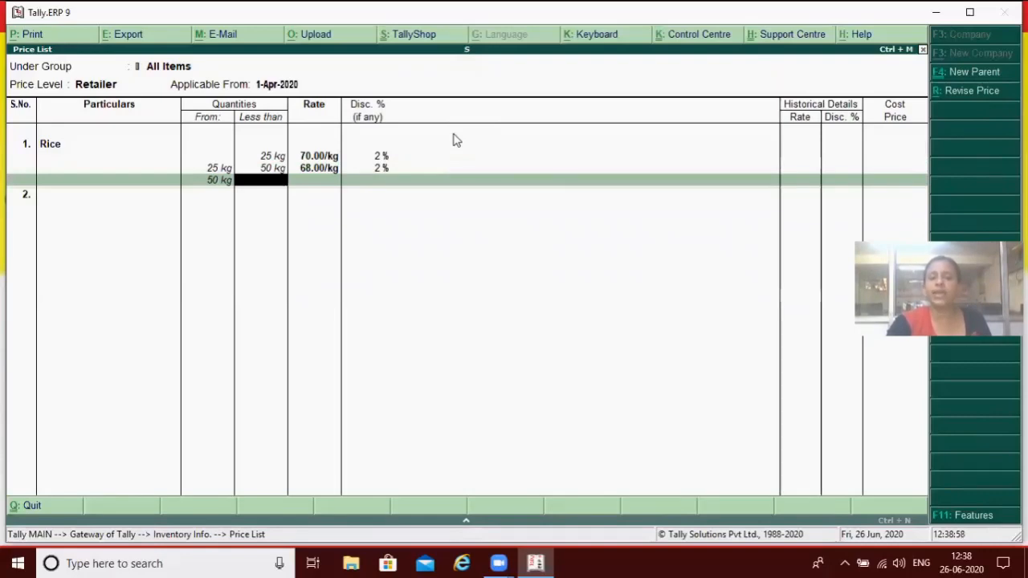
Add a Rice slab from 50 kg to less than 100 kg at 66.00/kg with 2% discount, and end the list without a rate from 100 kg.
{"action": "type", "text": "100"}
{"action": "key", "text": "Return"}
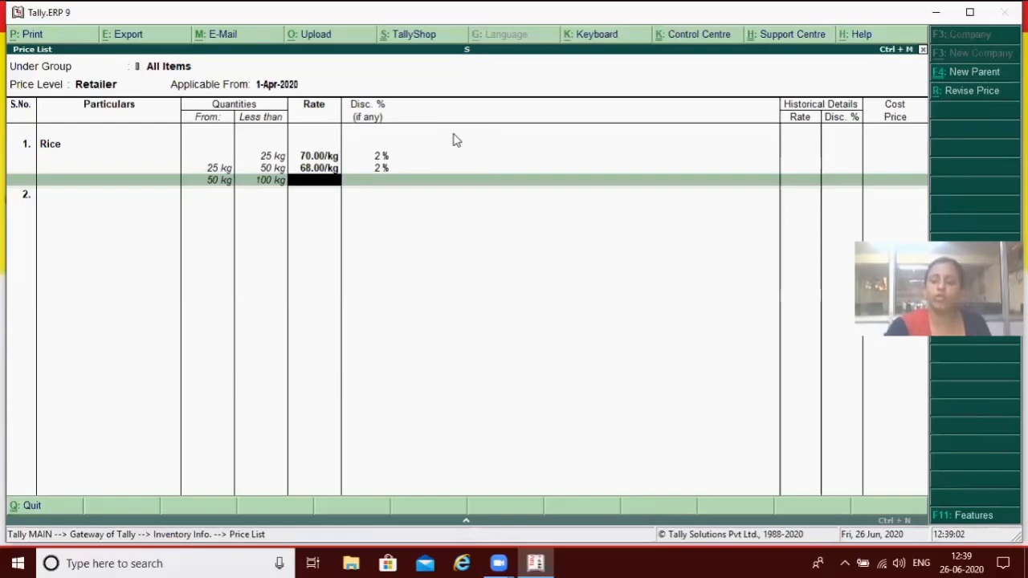
{"action": "type", "text": "66.00/kg"}
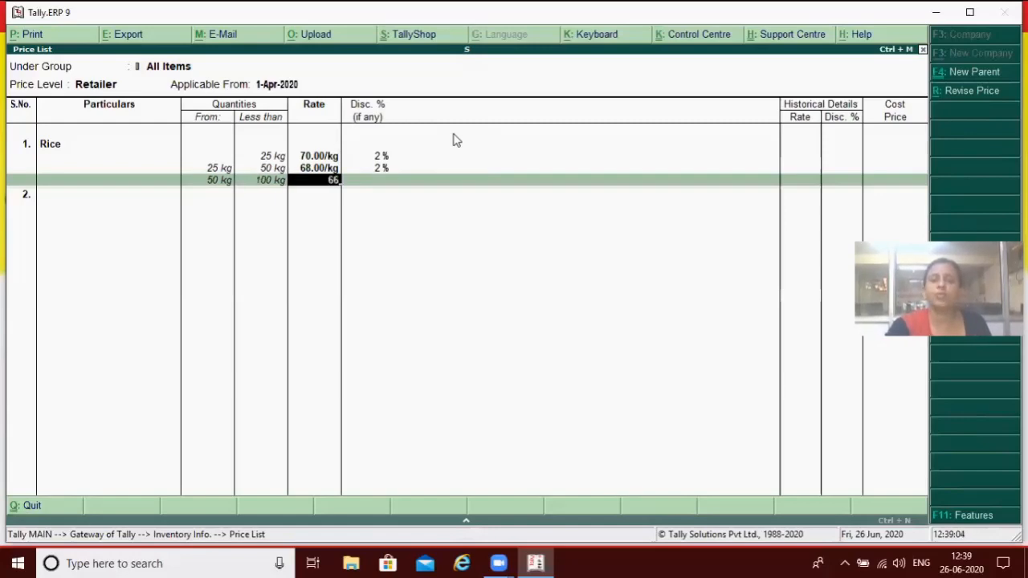
{"action": "key", "text": "Return"}
{"action": "type", "text": "2"}
{"action": "key", "text": "Return"}
{"action": "key", "text": "Return"}
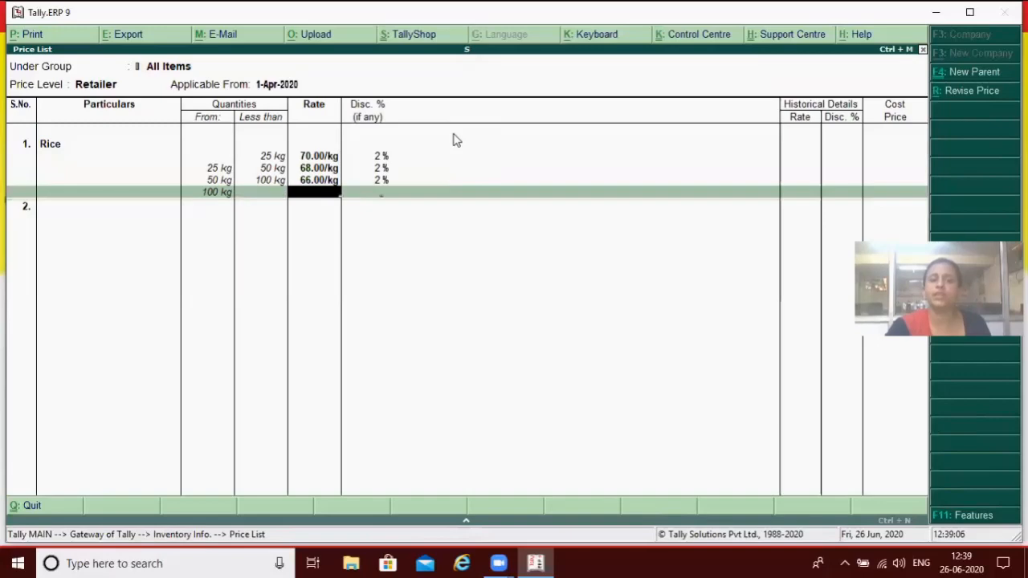
{"action": "key", "text": "Return"}
{"action": "key", "text": "Return"}
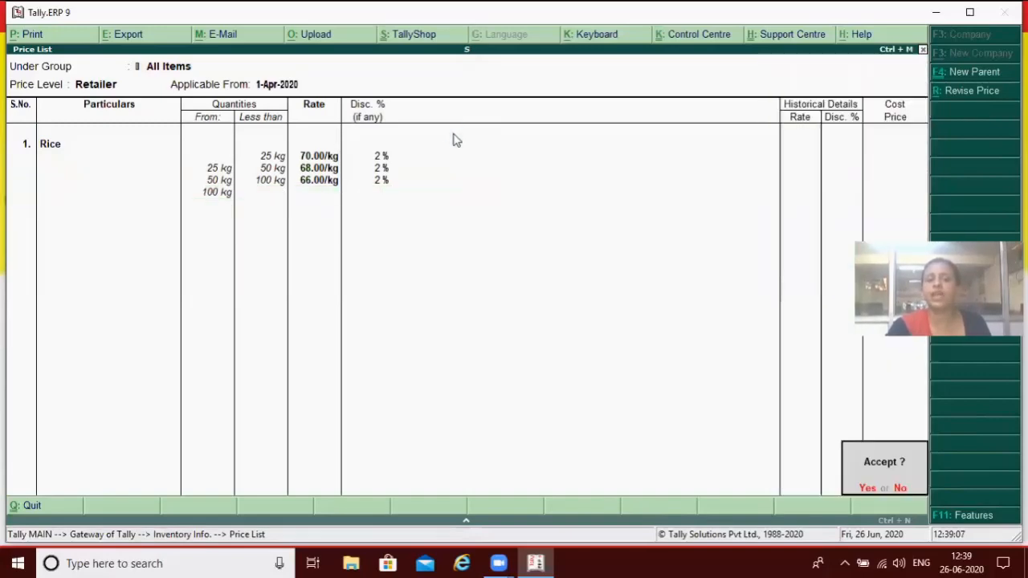
Save the Retailer price list and open the All Items list at the Customer price level, applicable from 1-Apr-2020.
{"action": "key", "text": "Return"}
{"action": "key", "text": "Return"}
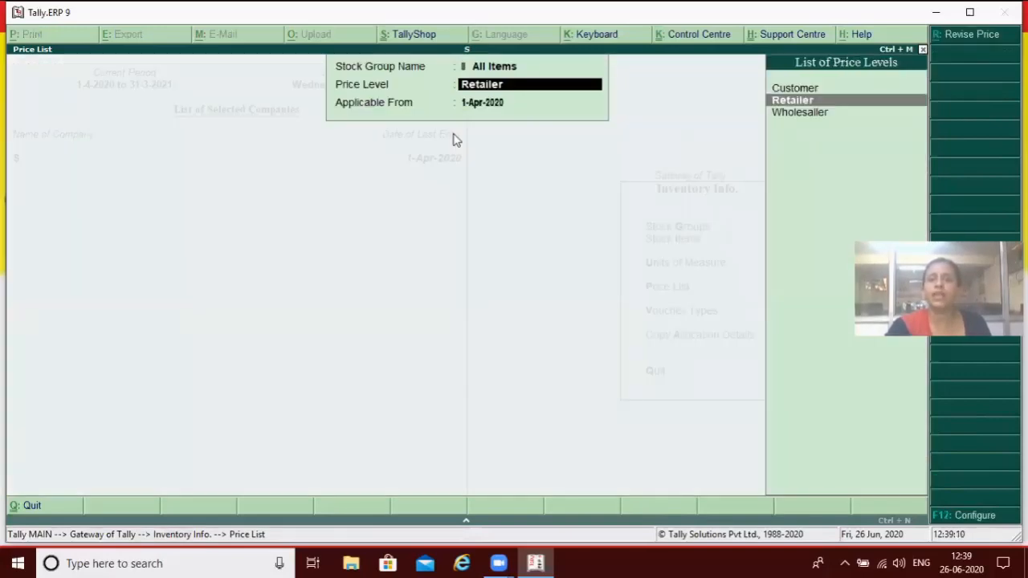
{"action": "key", "text": "Up"}
{"action": "key", "text": "Return"}
{"action": "key", "text": "Return"}
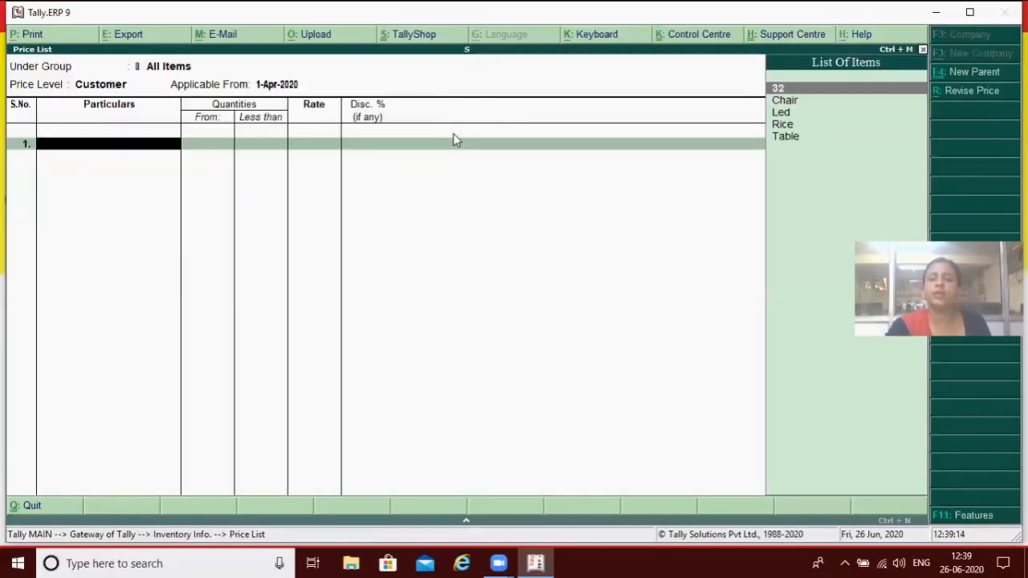
Add Rice to the Customer price list, with quantities less than 10 kg at 72.00/kg and no discount.
{"action": "key", "text": "Down"}
{"action": "key", "text": "Down"}
{"action": "key", "text": "Down"}
{"action": "key", "text": "Return"}
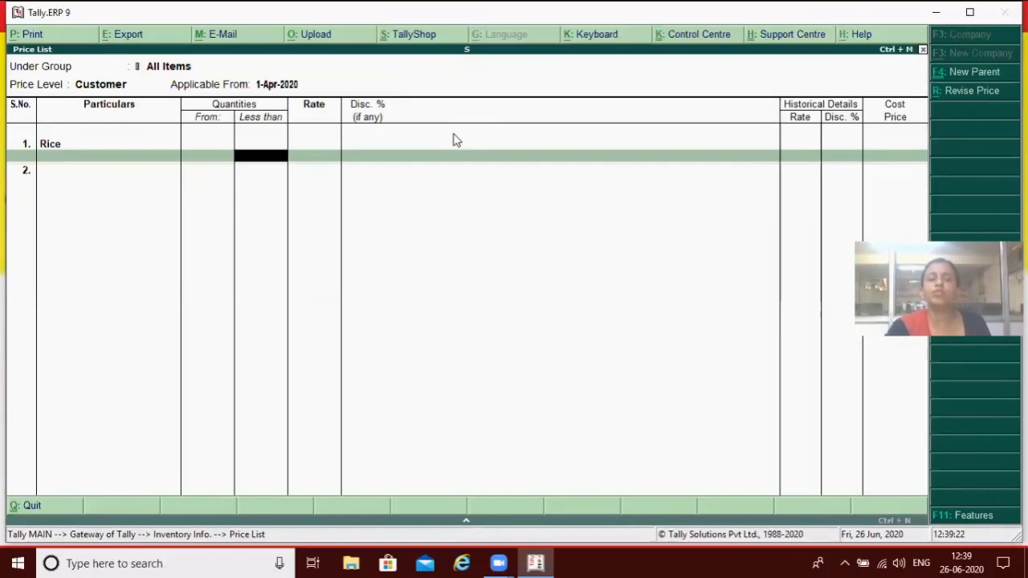
{"action": "type", "text": "10"}
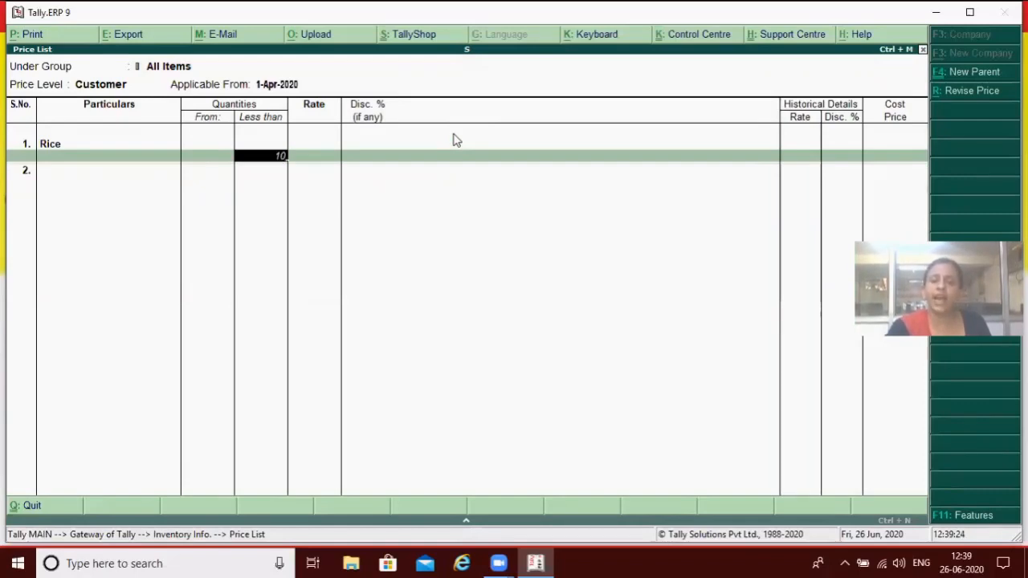
{"action": "key", "text": "Return"}
{"action": "type", "text": "72"}
{"action": "key", "text": "Return"}
{"action": "key", "text": "Return"}
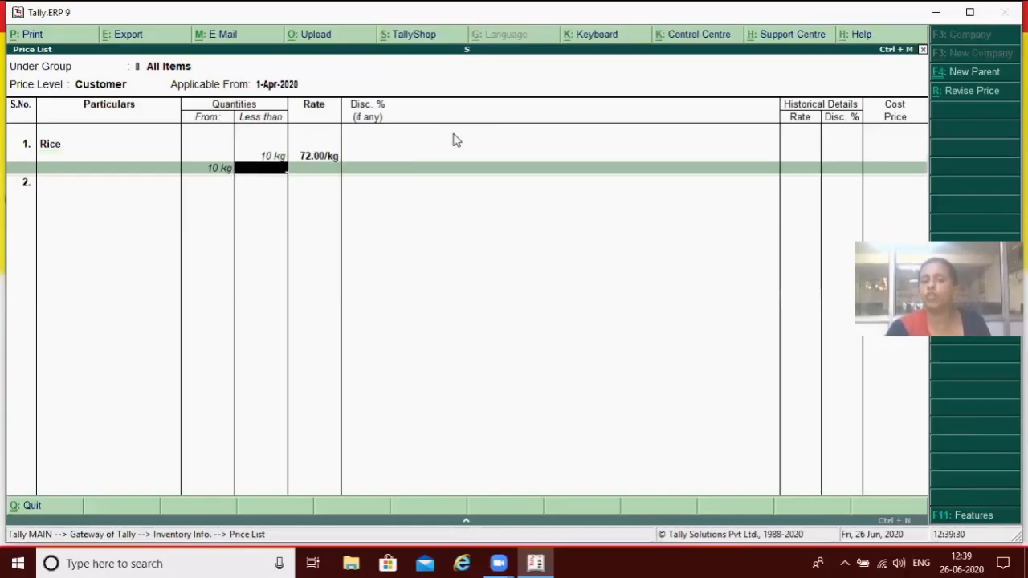
Add a Customer slab for Rice from 10 kg to less than 20 kg at 70.00/kg without a discount.
{"action": "type", "text": "20"}
{"action": "key", "text": "Return"}
{"action": "type", "text": "70"}
{"action": "key", "text": "Return"}
{"action": "key", "text": "Return"}
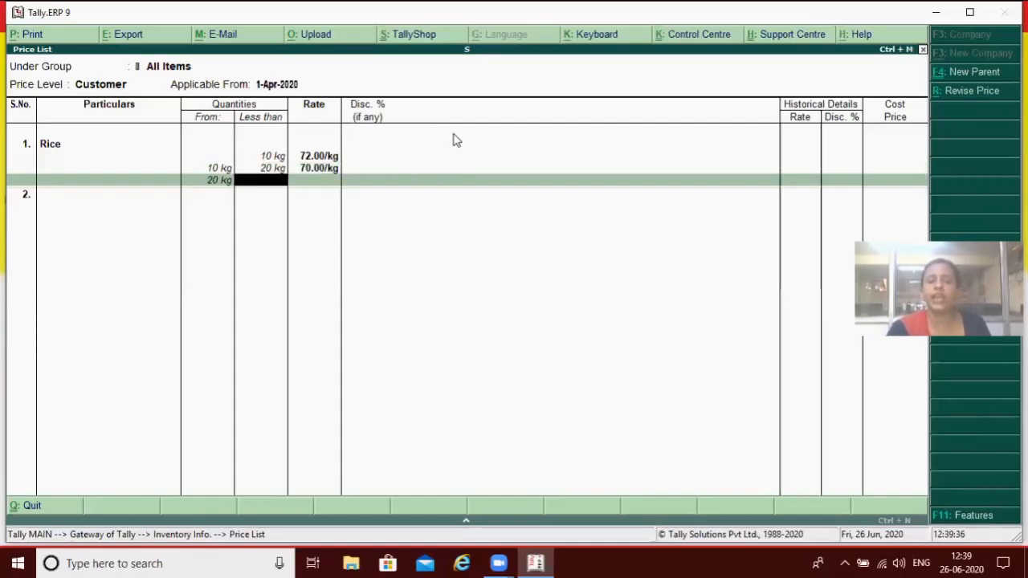
Add a Rice slab from 20 kg to less than 40 kg at 68.00/kg with 2% discount, and save the Customer price list.
{"action": "type", "text": "40"}
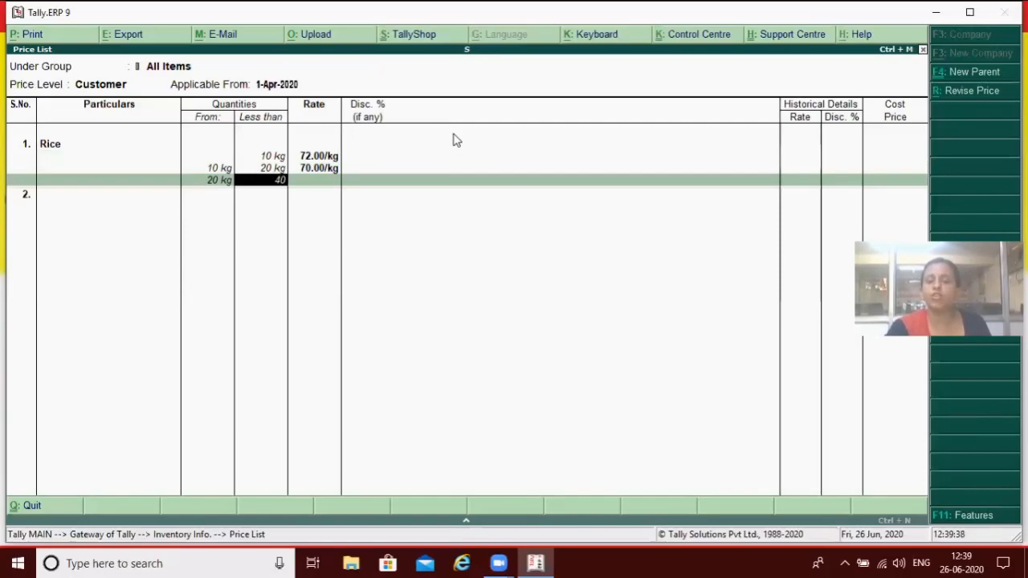
{"action": "key", "text": "Return"}
{"action": "type", "text": "68"}
{"action": "key", "text": "Return"}
{"action": "type", "text": "2"}
{"action": "key", "text": "Return"}
{"action": "key", "text": "Return"}
{"action": "key", "text": "Return"}
{"action": "key", "text": "Return"}
{"action": "key", "text": "Return"}
{"action": "key", "text": "Return"}
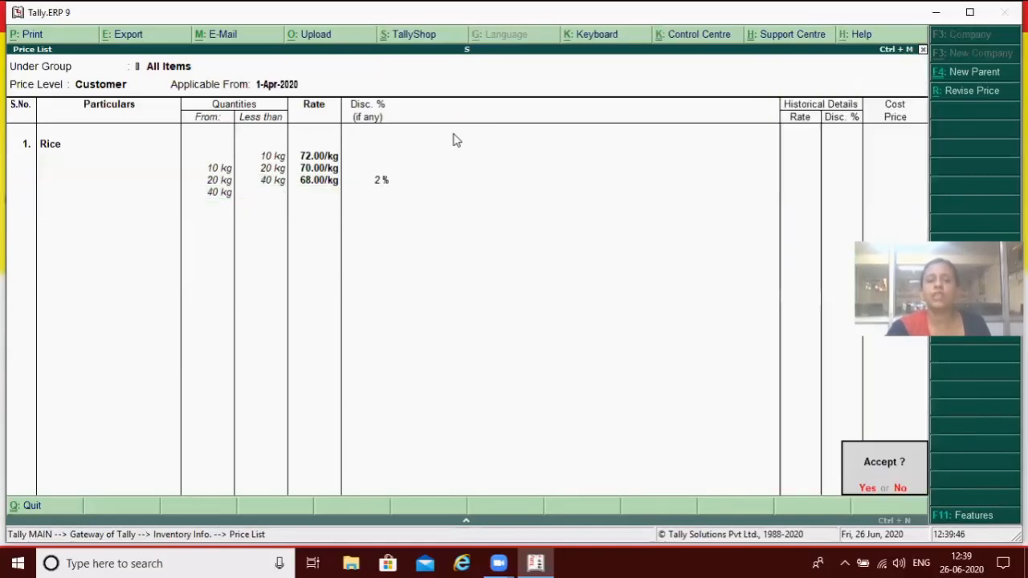
{"action": "key", "text": "Return"}
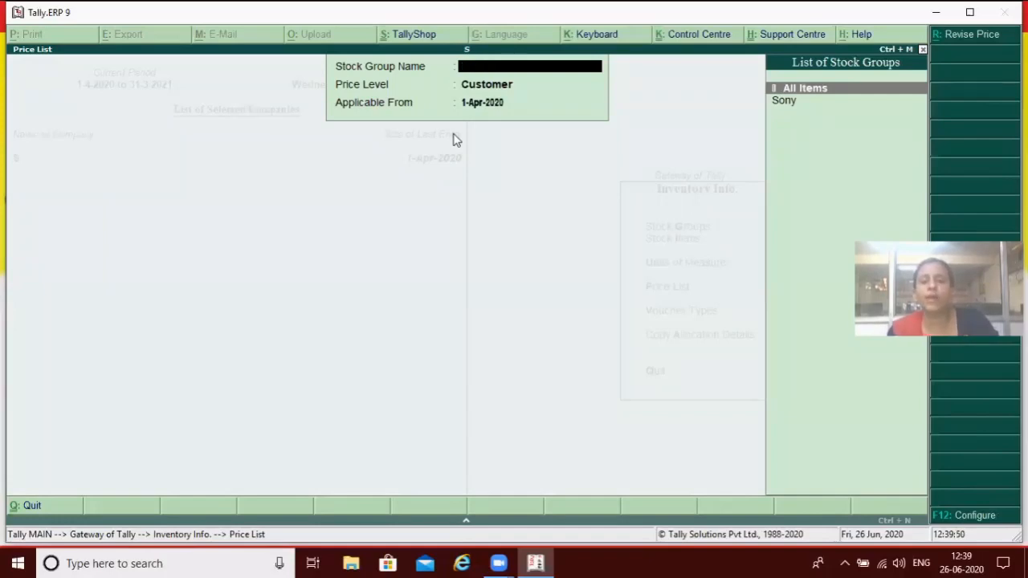
Leave the price lists and start a new sales voucher dated 1-Apr-2020.
{"action": "key", "text": "Escape"}
{"action": "key", "text": "Escape"}
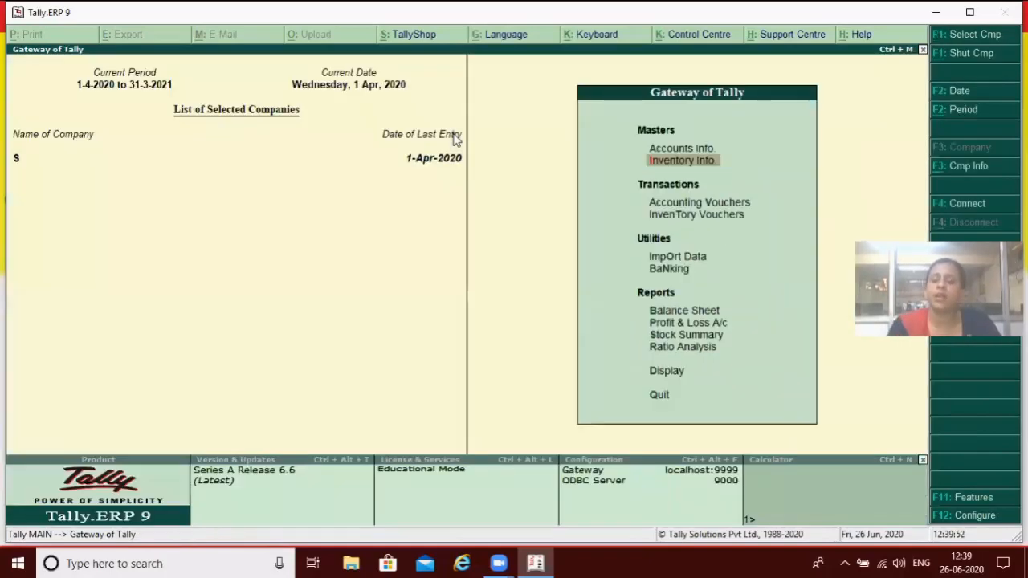
{"action": "key", "text": "Down"}
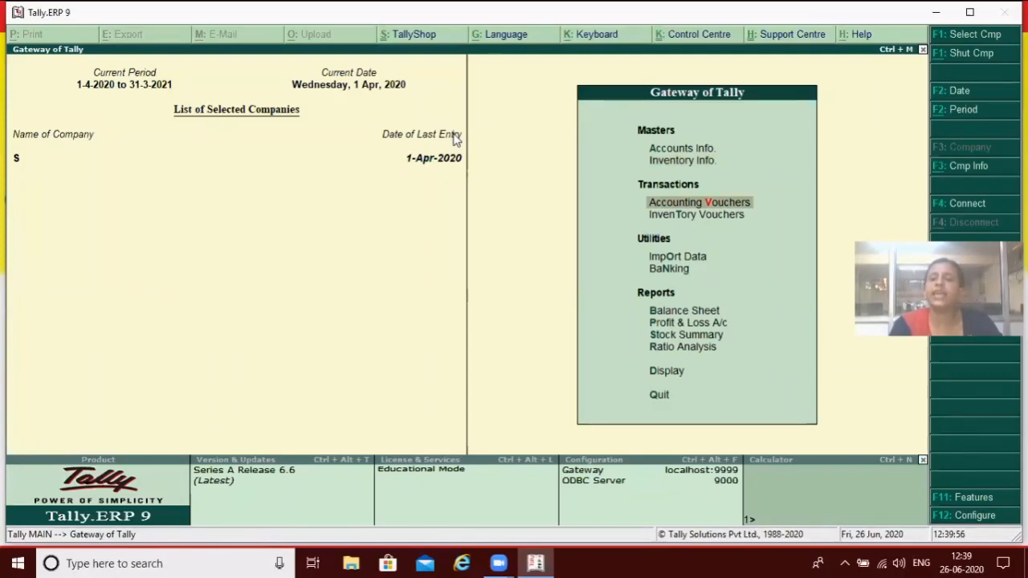
{"action": "key", "text": "Return"}
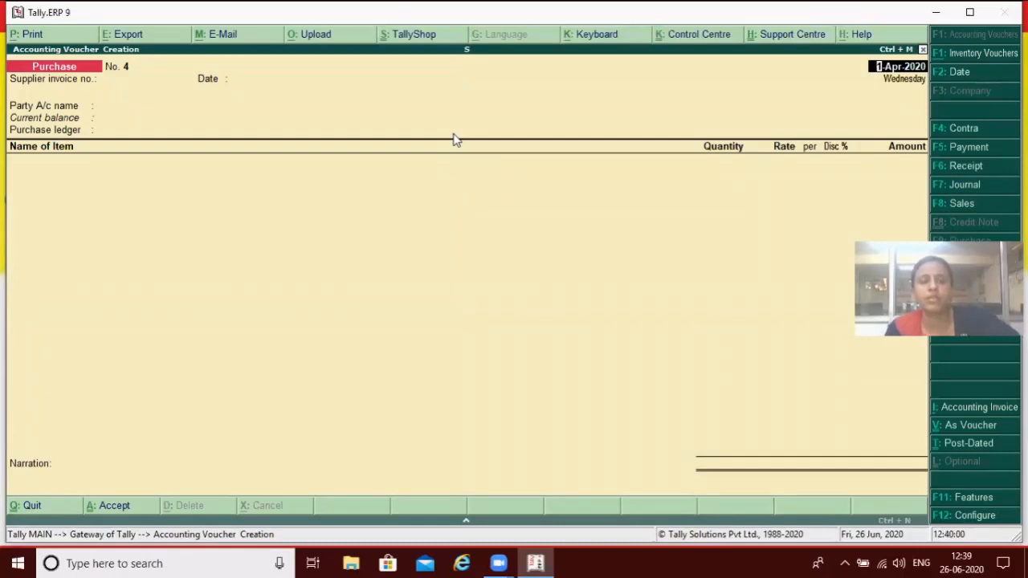
{"action": "key", "text": "F8"}
{"action": "key", "text": "Return"}
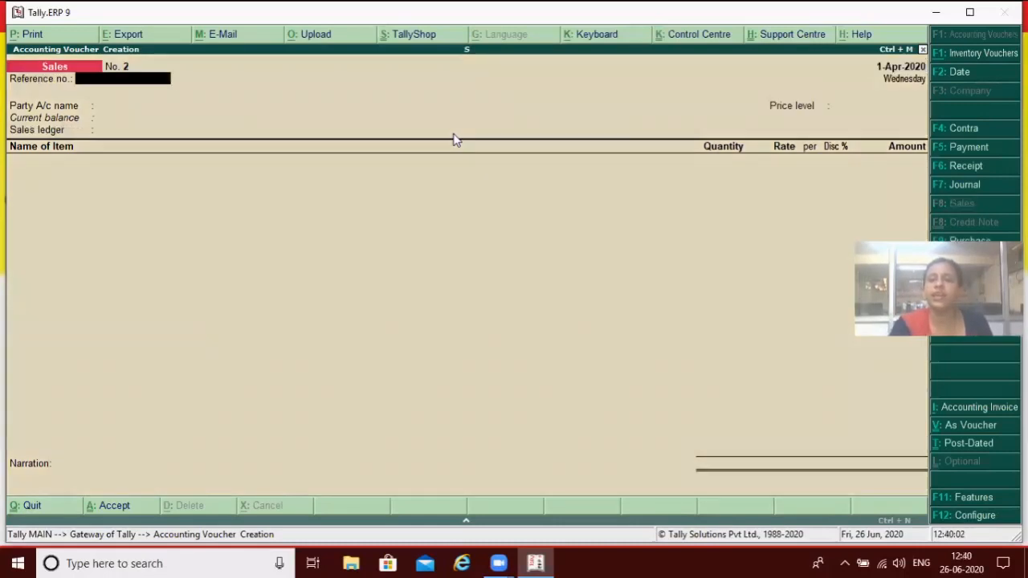
Enter reference number 9 and party Cash in the sales voucher, accepting the party details with state Haryana.
{"action": "type", "text": "9"}
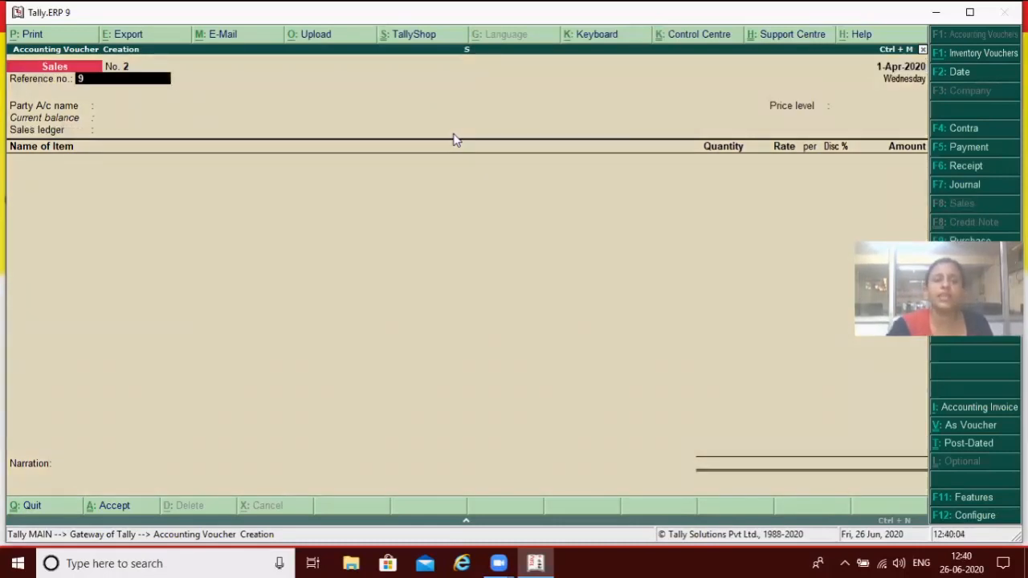
{"action": "key", "text": "Return"}
{"action": "key", "text": "Return"}
{"action": "key", "text": "Return"}
{"action": "key", "text": "Return"}
{"action": "key", "text": "Return"}
{"action": "key", "text": "Return"}
{"action": "key", "text": "Return"}
{"action": "key", "text": "Return"}
{"action": "key", "text": "Return"}
{"action": "key", "text": "Return"}
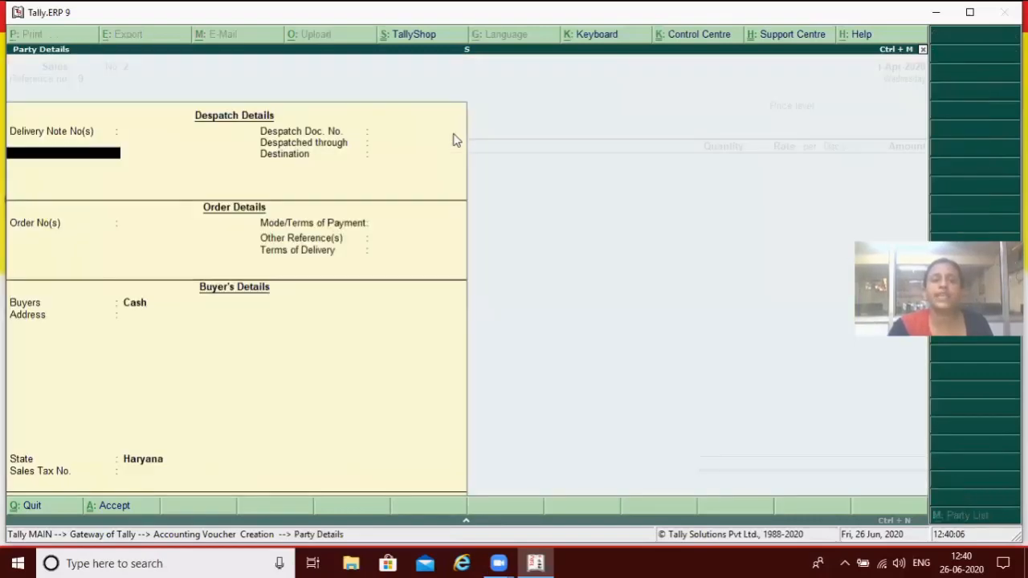
{"action": "key", "text": "Return"}
{"action": "key", "text": "Return"}
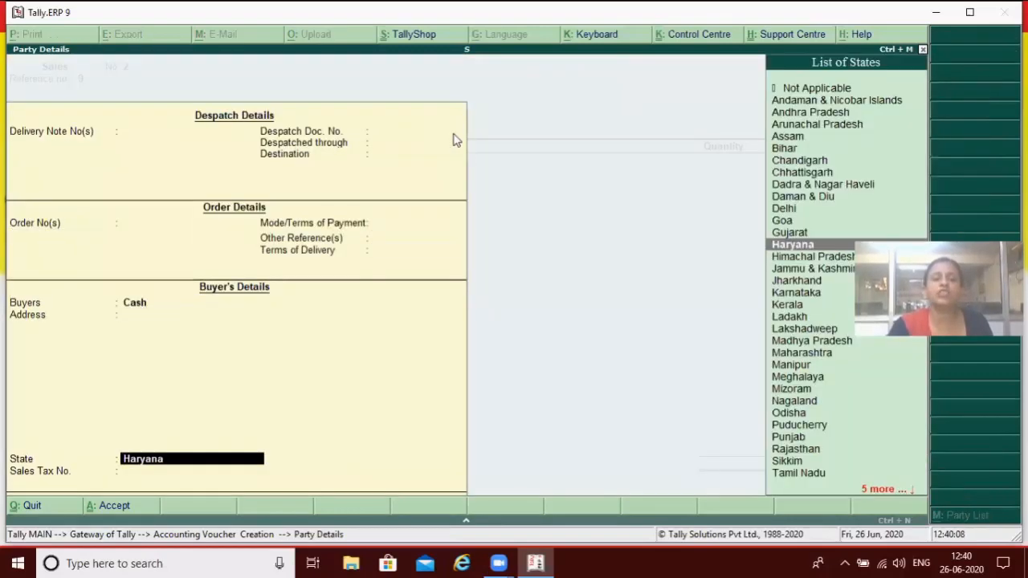
{"action": "key", "text": "Return"}
{"action": "key", "text": "Return"}
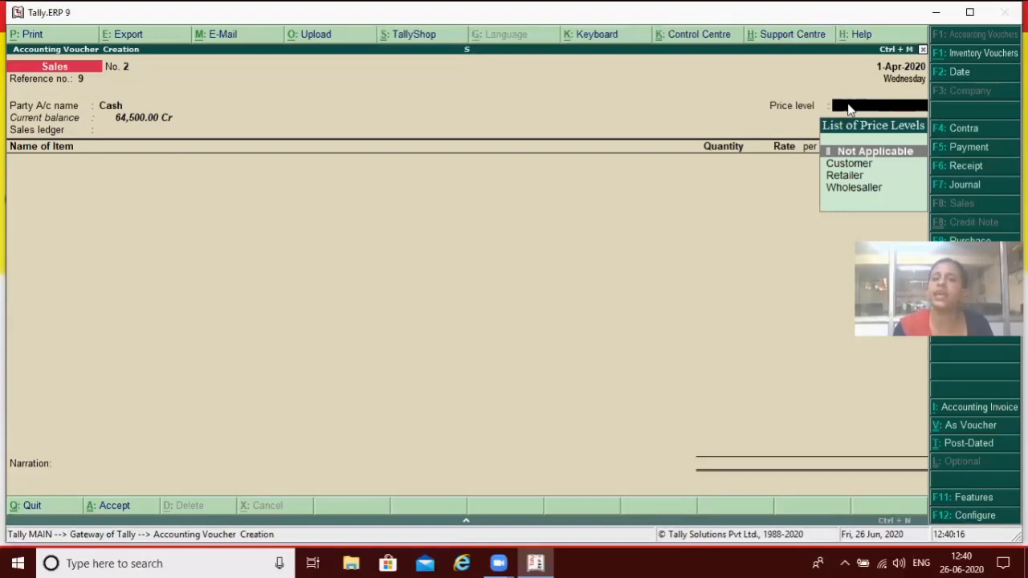
Set the voucher's price level to Wholesaller and its sales ledger to Sale.
{"action": "key", "text": "Down"}
{"action": "key", "text": "Down"}
{"action": "key", "text": "Down"}
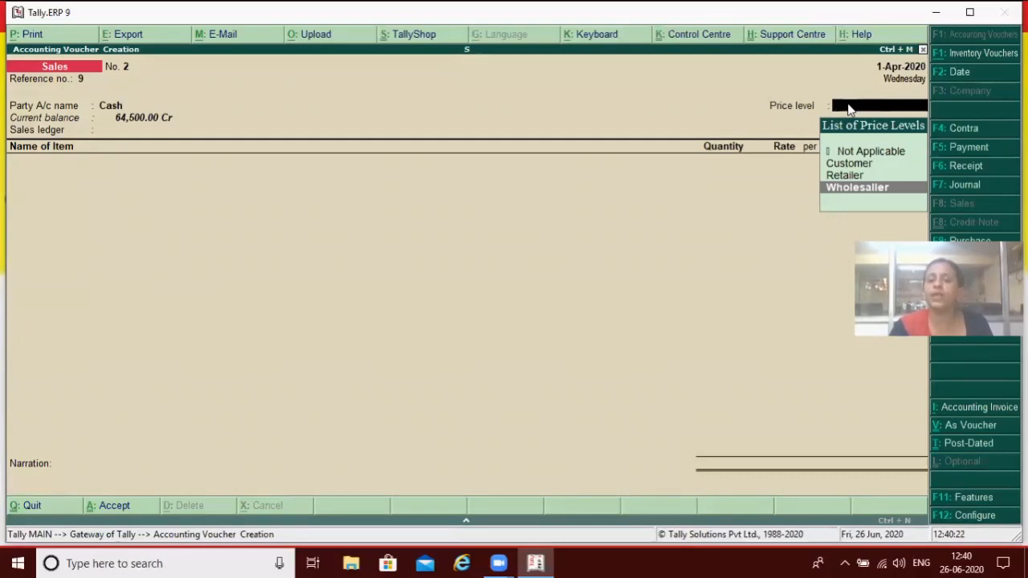
{"action": "key", "text": "Return"}
{"action": "key", "text": "Return"}
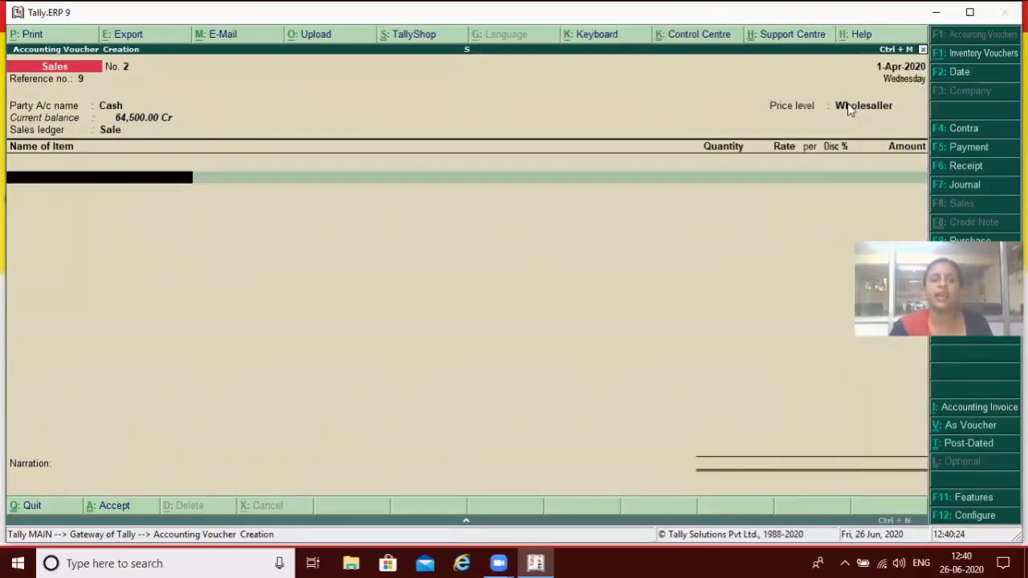
Add a Rice line of 40 kg to the sales voucher, keeping the rate and discount from the price list.
{"action": "type", "text": "r"}
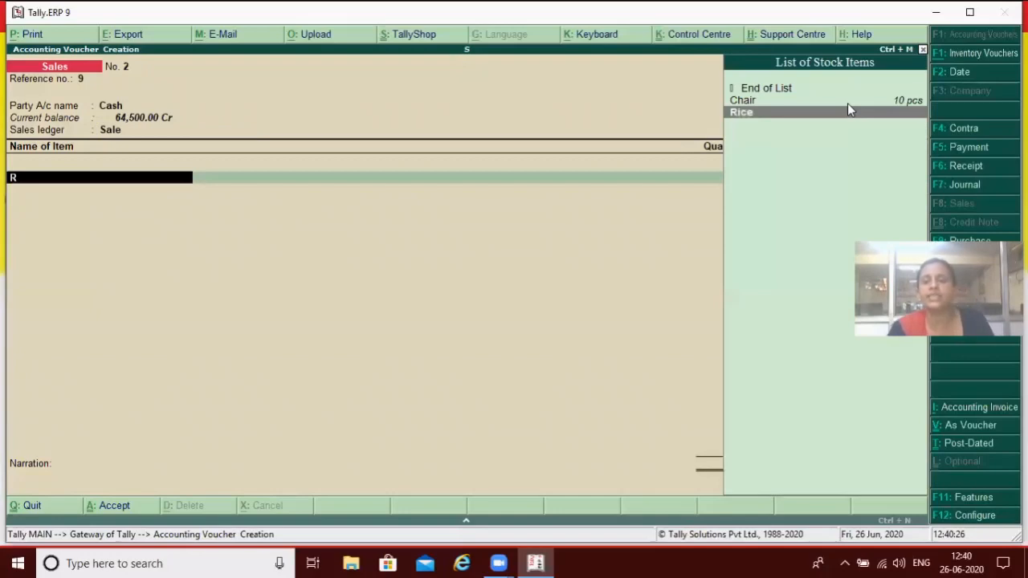
{"action": "key", "text": "Return"}
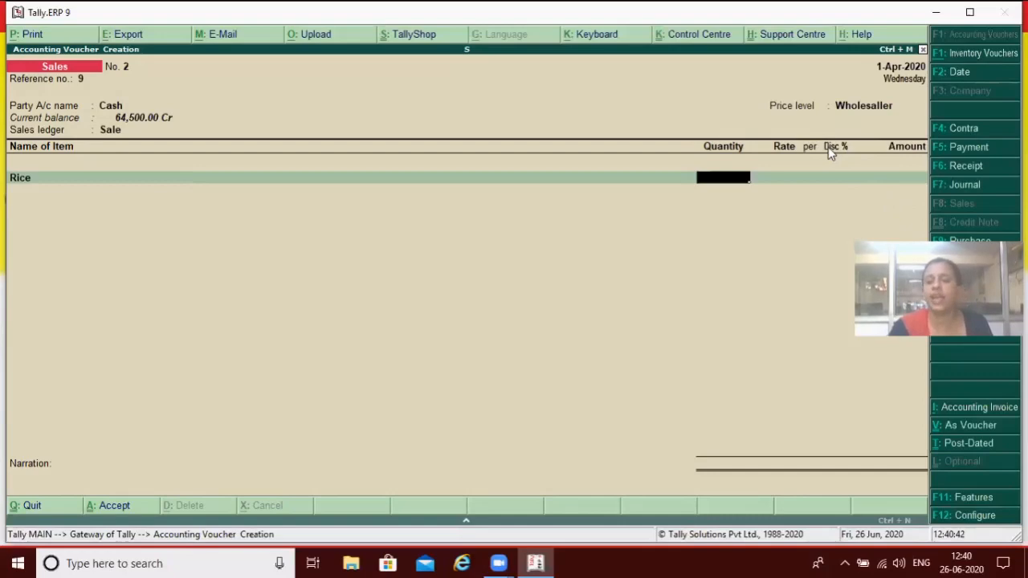
{"action": "type", "text": "40"}
{"action": "key", "text": "Return"}
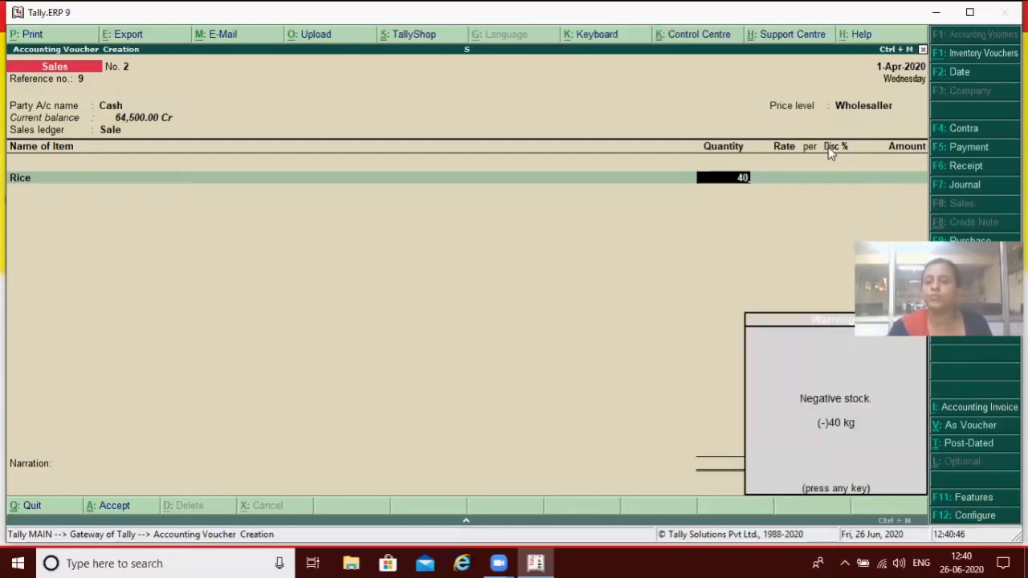
{"action": "key", "text": "Return"}
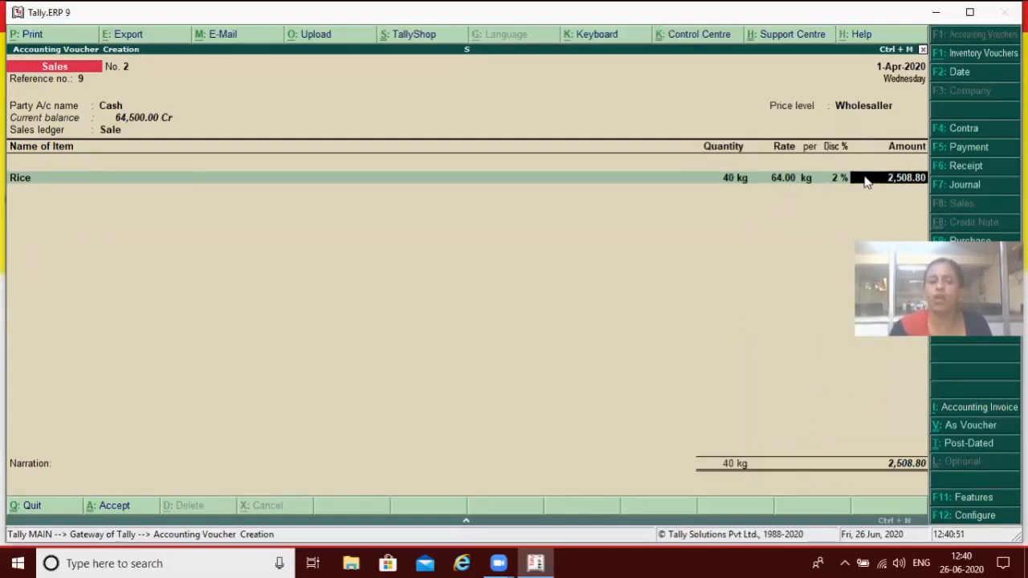
{"action": "key", "text": "Return"}
Add a second Rice line of 70 kg to the sales voucher at the price-list rate and discount.
{"action": "key", "text": "Return"}
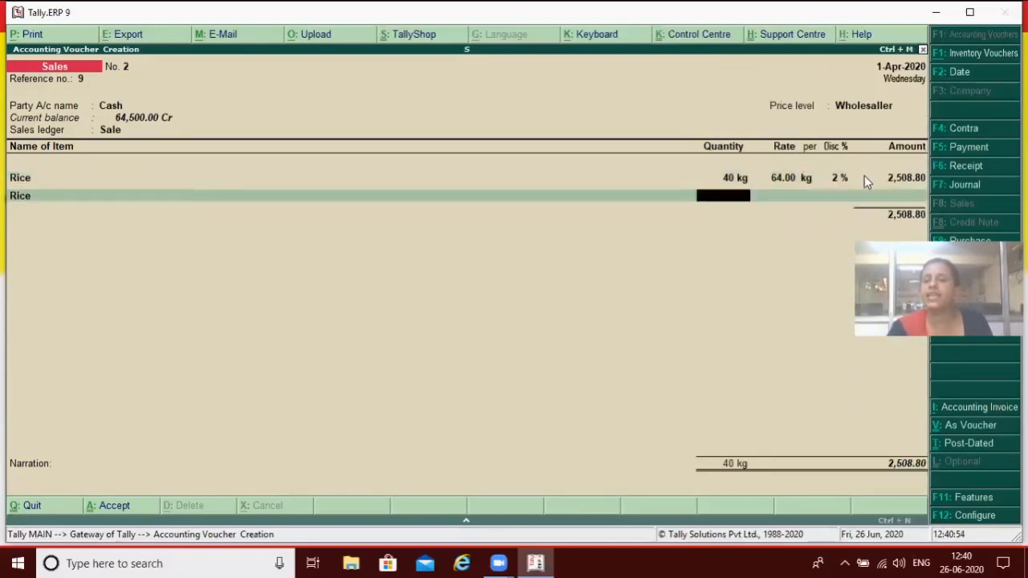
{"action": "type", "text": "70"}
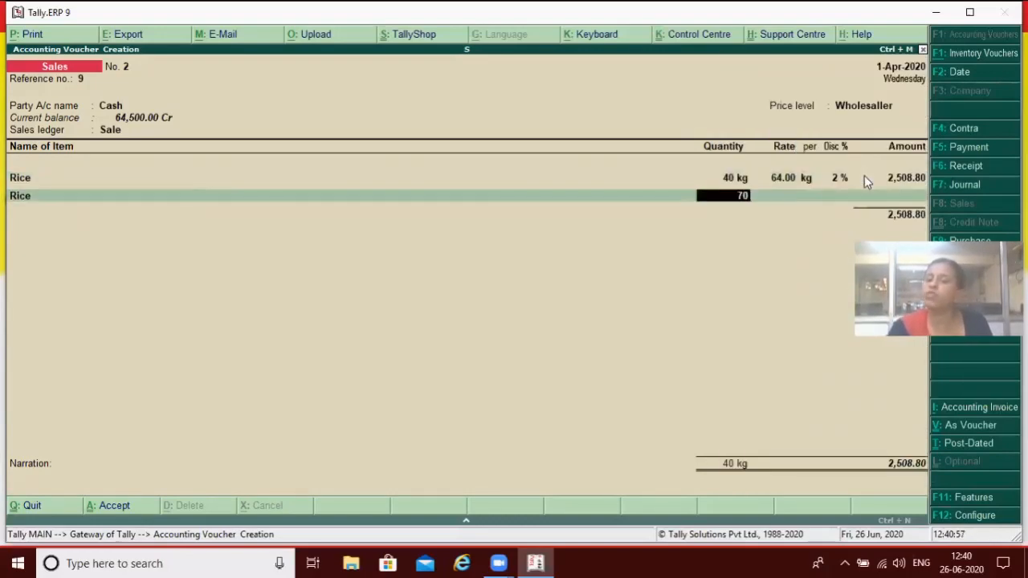
{"action": "key", "text": "Return"}
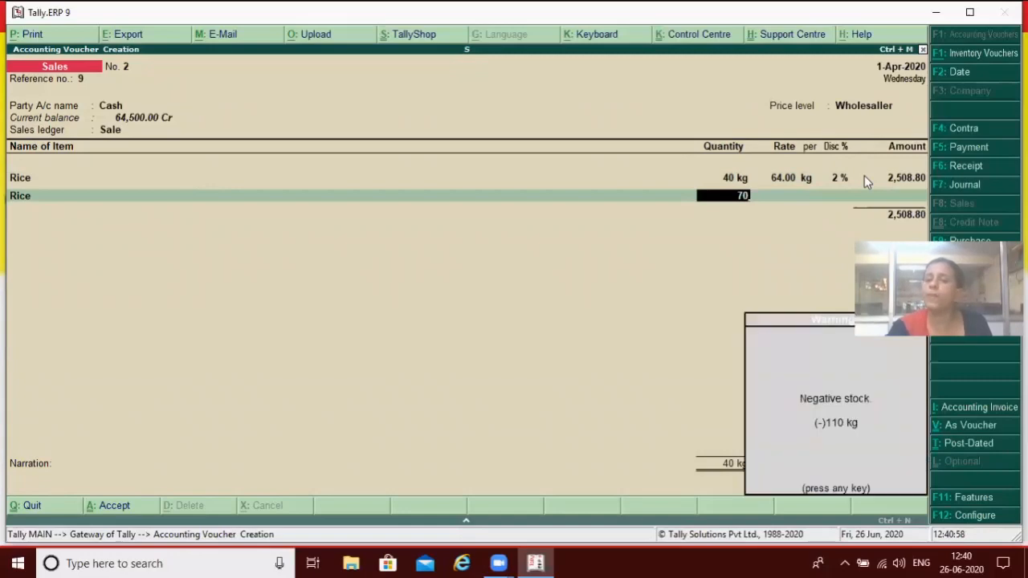
{"action": "key", "text": "Return"}
{"action": "key", "text": "Return"}
{"action": "key", "text": "Return"}
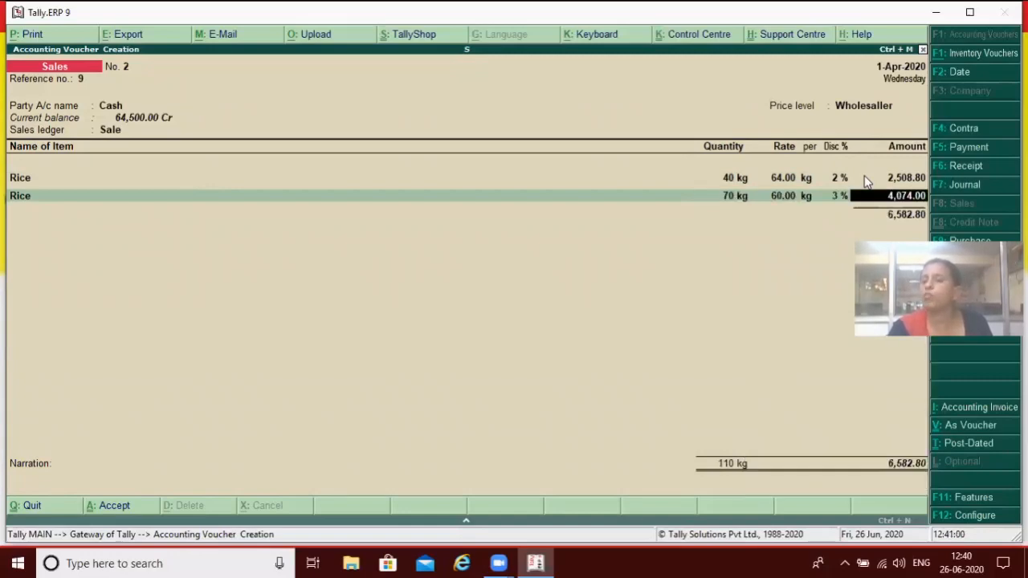
{"action": "key", "text": "Return"}
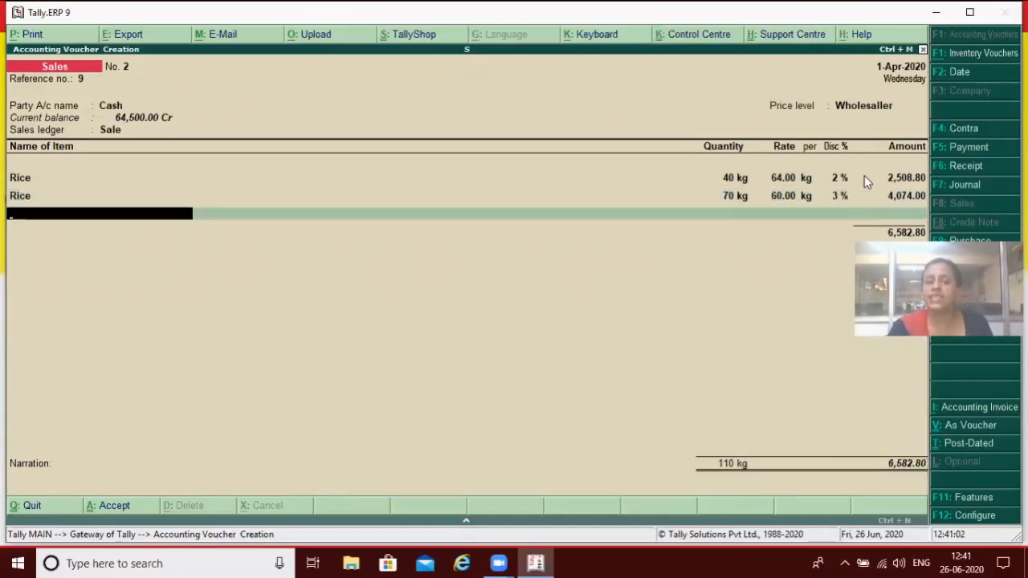
Add a third Rice line of 100 kg at the price-list rate, end the item list and save the sales voucher.
{"action": "key", "text": "Return"}
{"action": "type", "text": "100"}
{"action": "key", "text": "Return"}
{"action": "key", "text": "Return"}
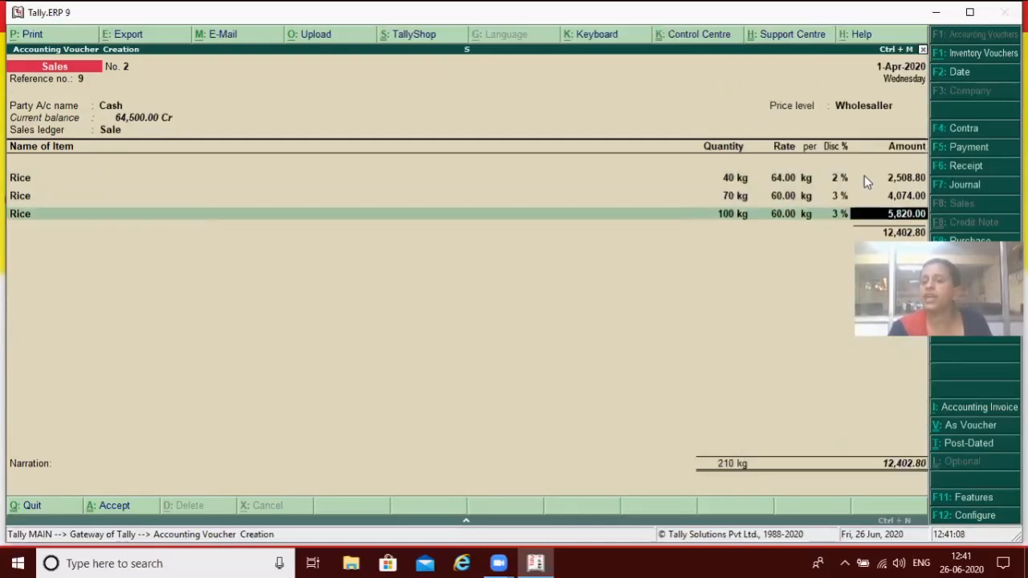
{"action": "key", "text": "Return"}
{"action": "key", "text": "Return"}
{"action": "key", "text": "Return"}
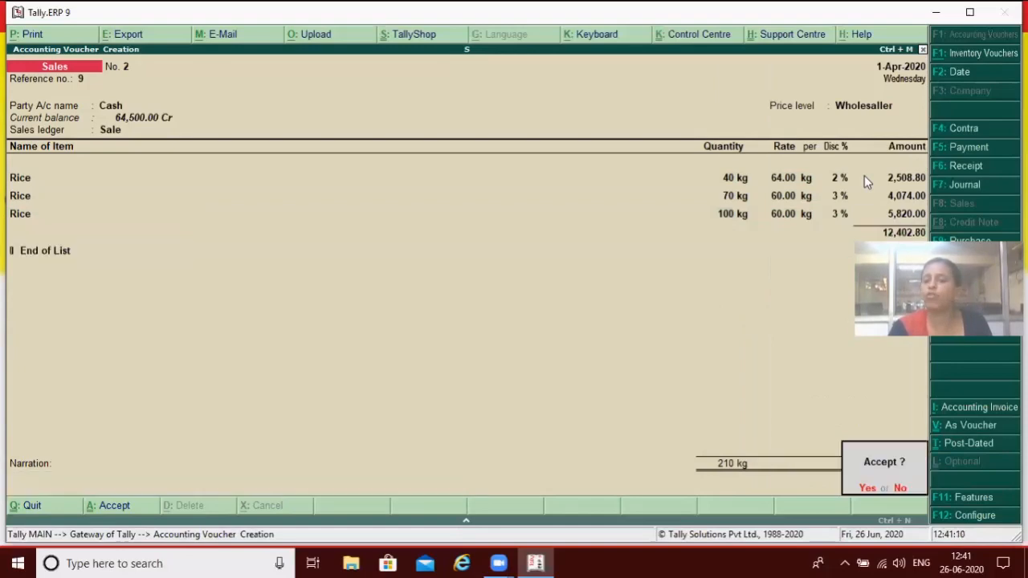
{"action": "key", "text": "Return"}
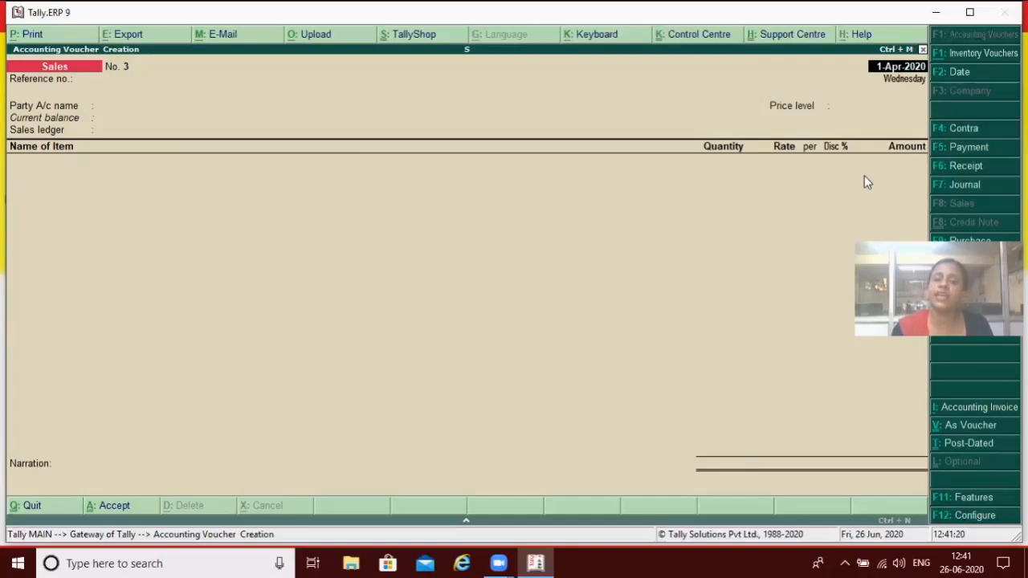
Start the sales voucher with reference number 3 and Cash as the party account, accepting the party details unchanged.
{"action": "key", "text": "Return"}
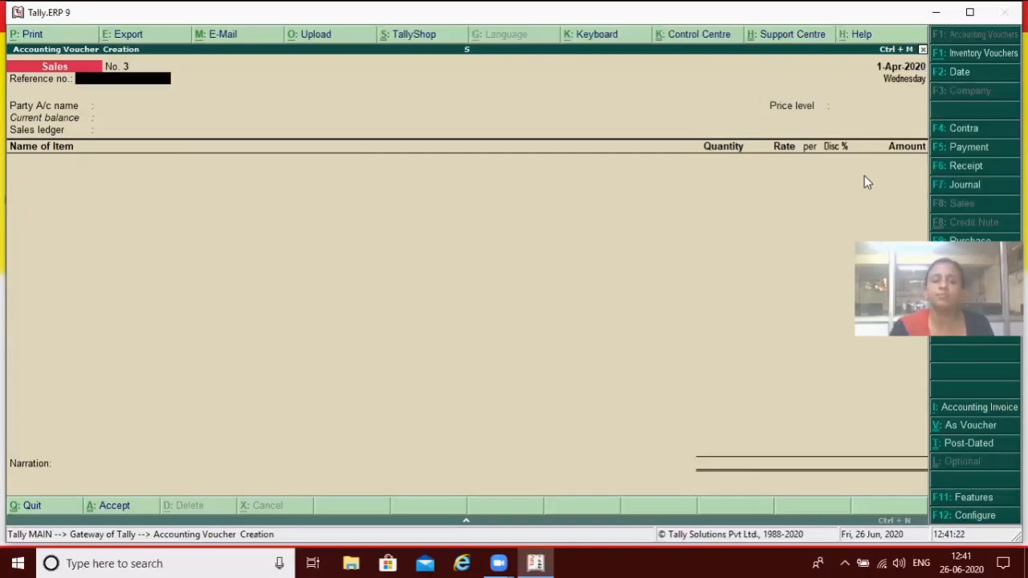
{"action": "type", "text": "3"}
{"action": "key", "text": "Return"}
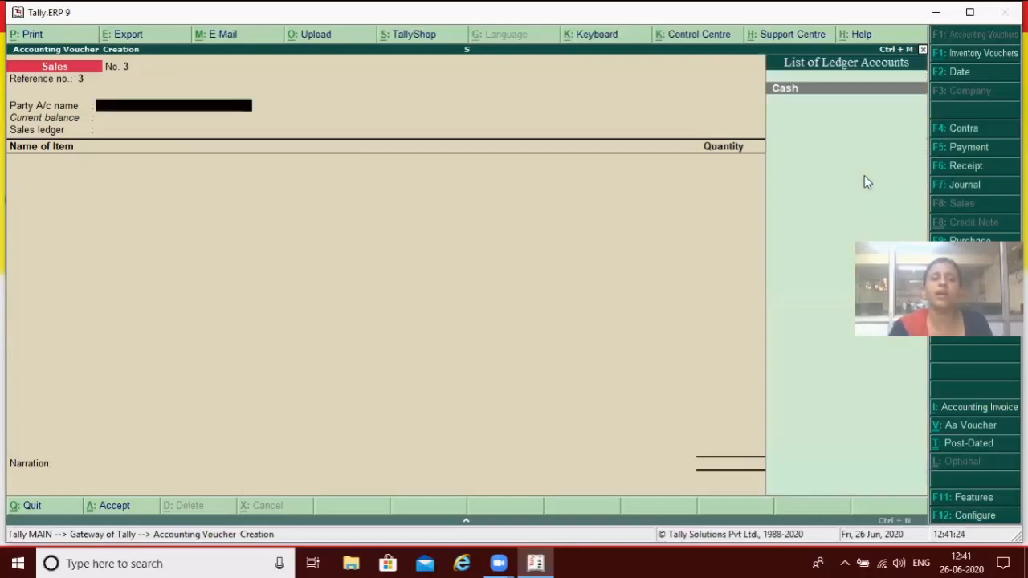
{"action": "key", "text": "Return"}
{"action": "key", "text": "Return"}
{"action": "key", "text": "ctrl+a"}
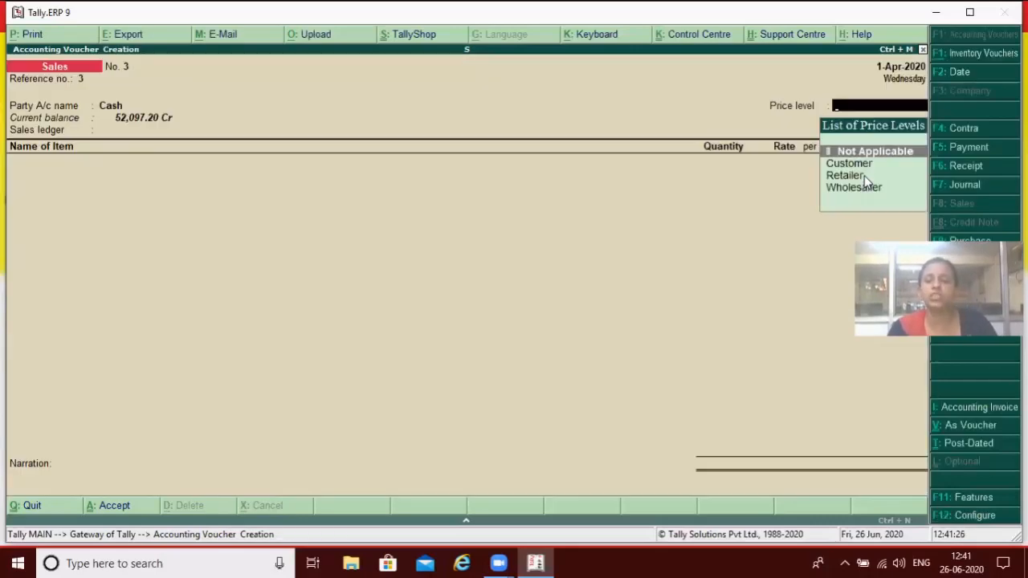
Set the voucher's price level to Retailer and its sales ledger to Sale.
{"action": "key", "text": "Down"}
{"action": "key", "text": "Down"}
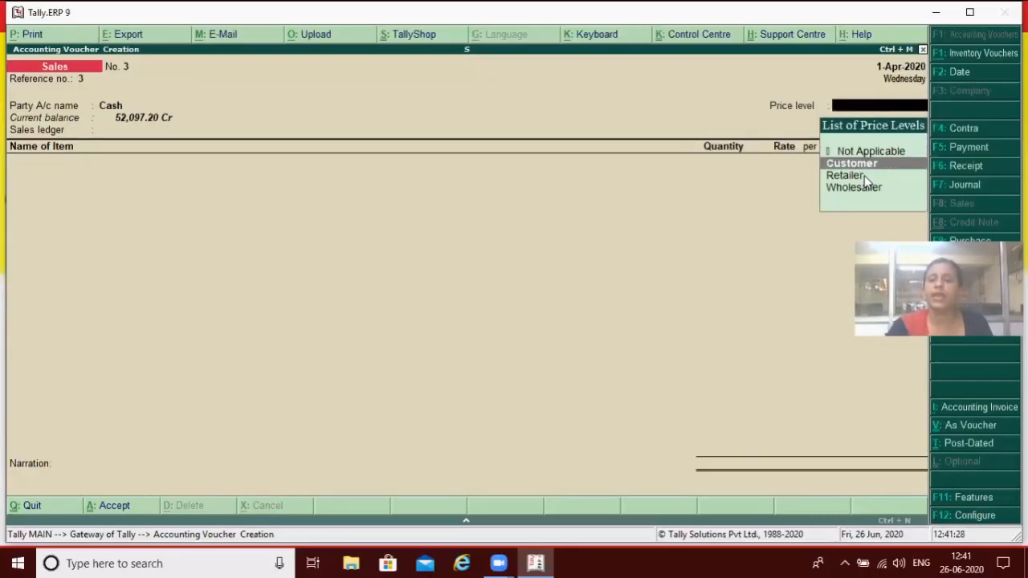
{"action": "key", "text": "Return"}
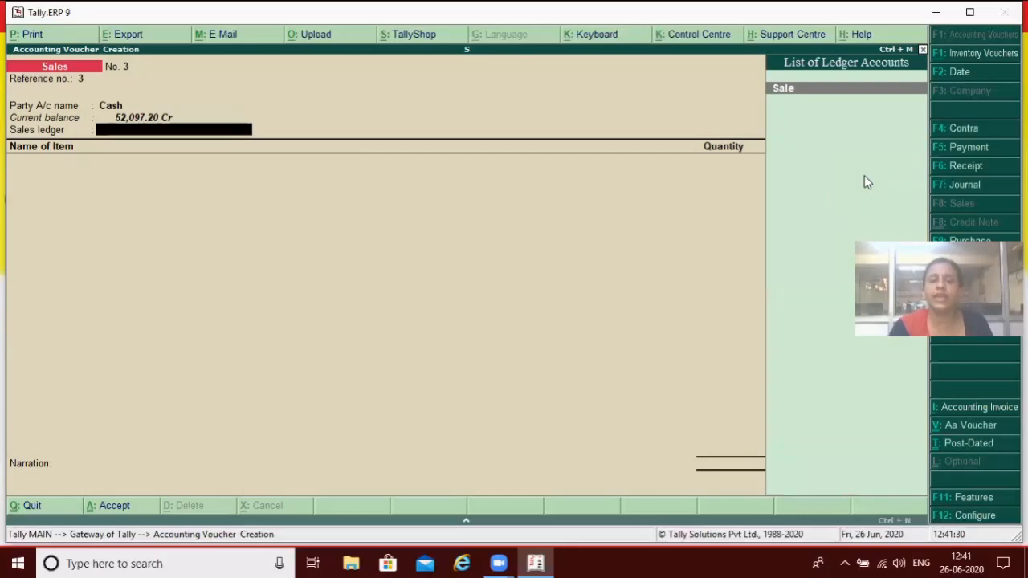
{"action": "key", "text": "Return"}
Add a Rice line of 30 kg to the Retailer voucher, keeping the rate and discount from the price list.
{"action": "type", "text": "R"}
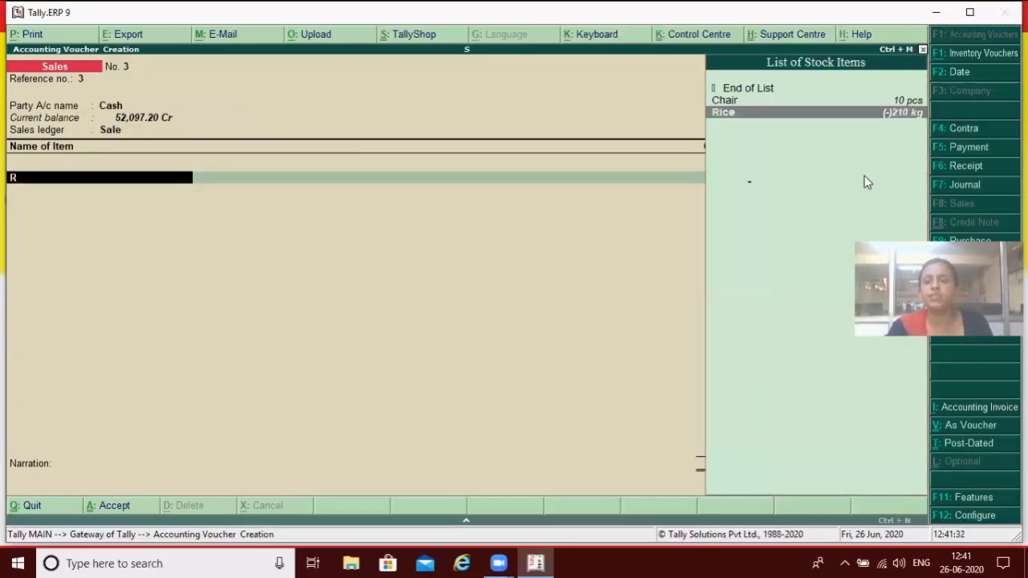
{"action": "key", "text": "Return"}
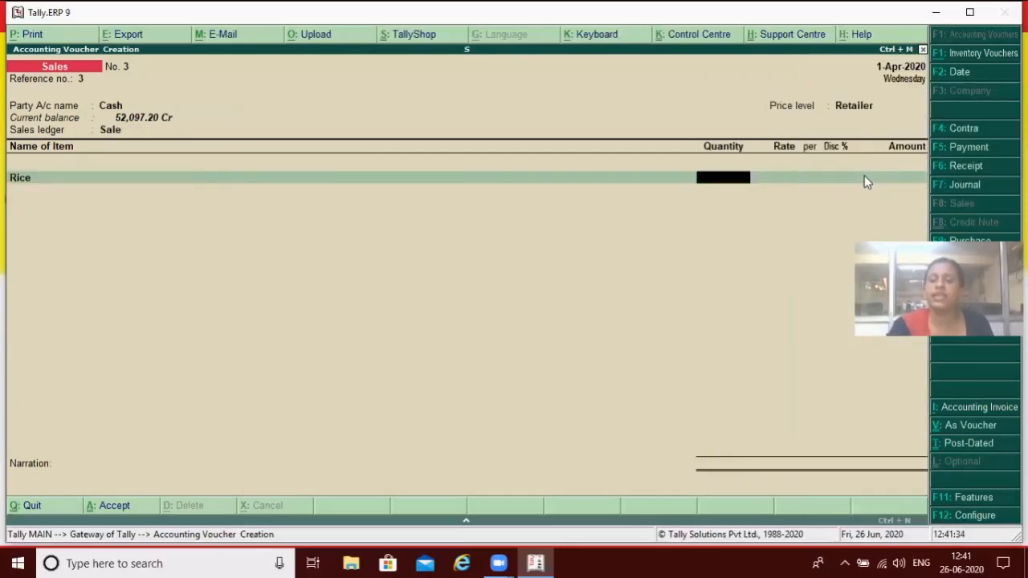
{"action": "type", "text": "30"}
{"action": "key", "text": "Return"}
{"action": "key", "text": "Return"}
{"action": "key", "text": "Return"}
{"action": "key", "text": "Return"}
{"action": "key", "text": "Return"}
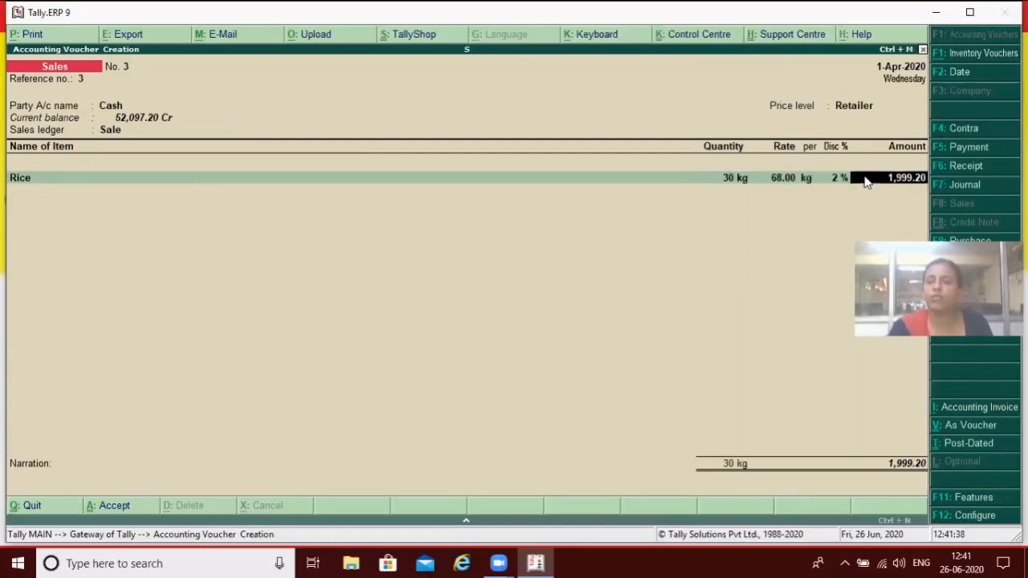
{"action": "key", "text": "Return"}
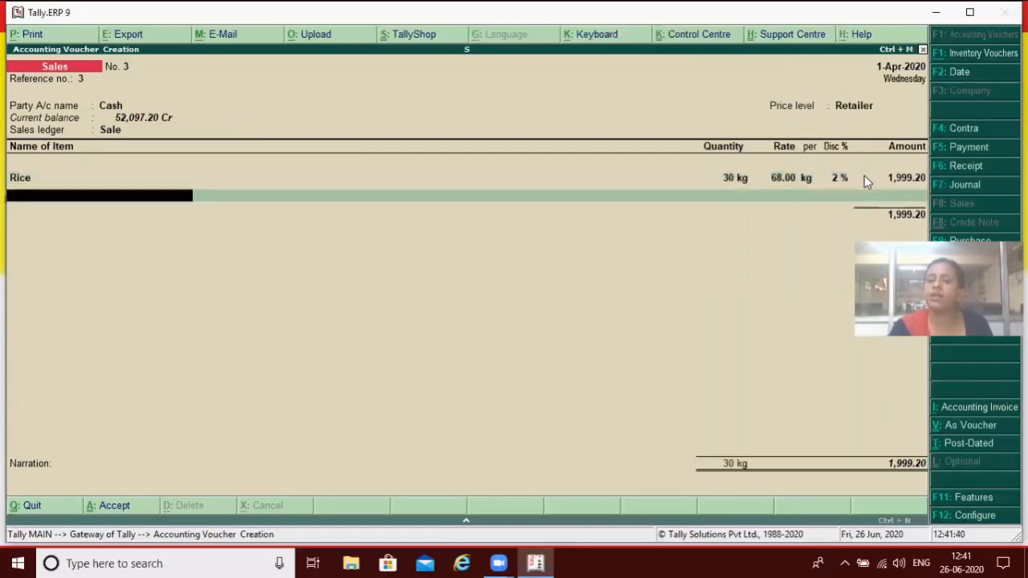
Add a second Rice line of 50 kg to the Retailer voucher at the price-list rate and discount.
{"action": "type", "text": "R"}
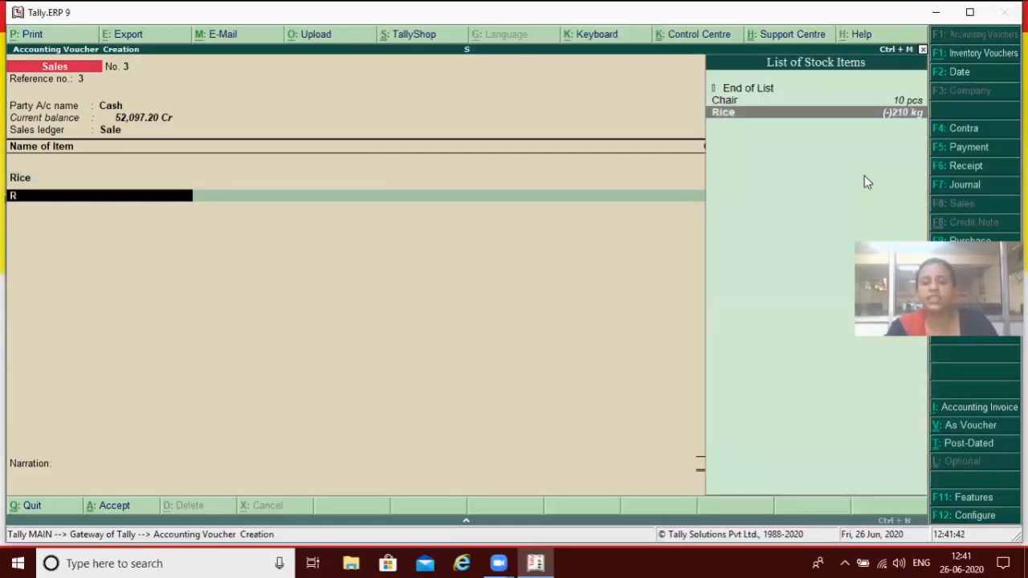
{"action": "key", "text": "Return"}
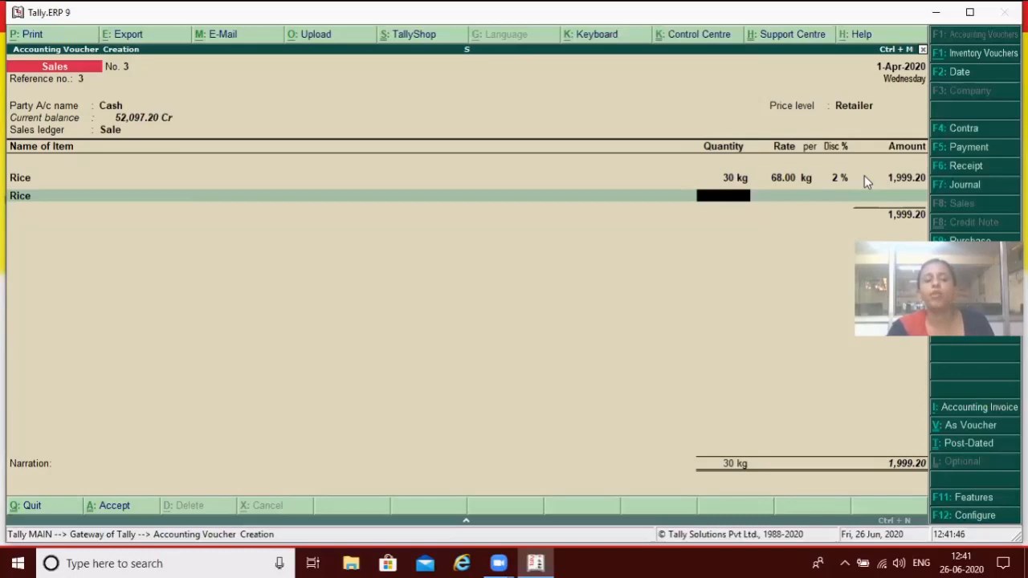
{"action": "type", "text": "50"}
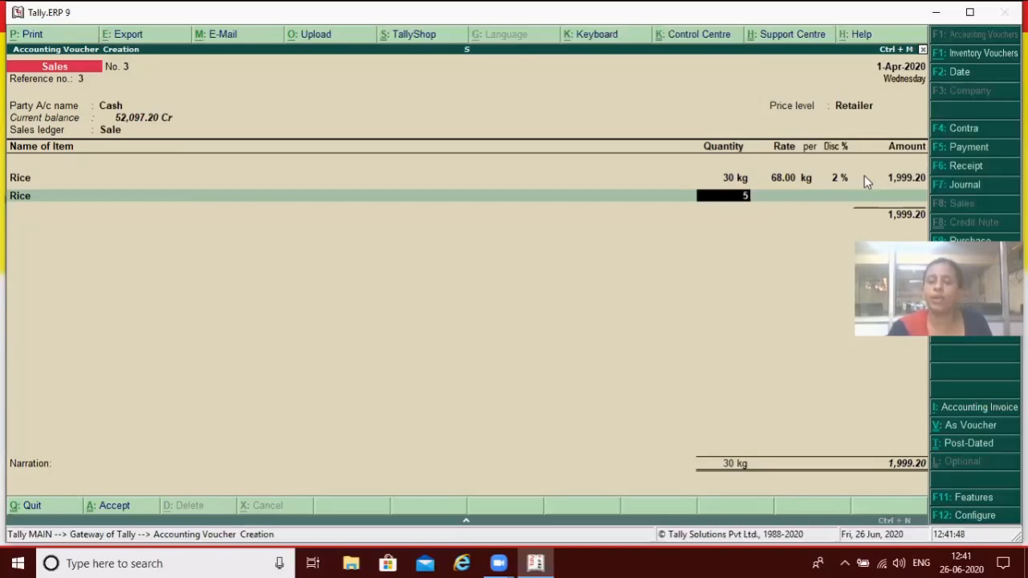
{"action": "key", "text": "Return"}
{"action": "key", "text": "Return"}
{"action": "key", "text": "Return"}
{"action": "key", "text": "Return"}
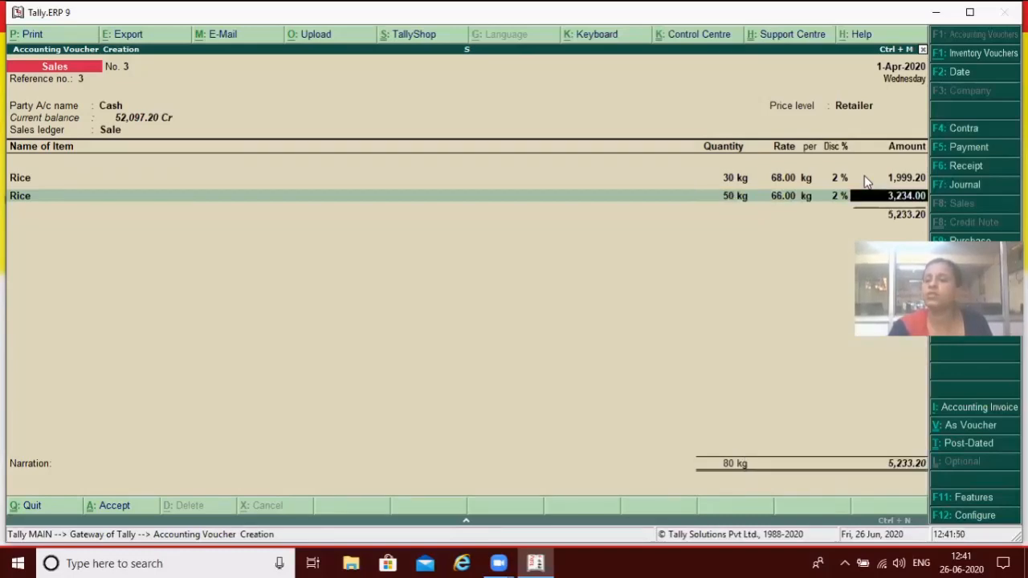
{"action": "key", "text": "Return"}
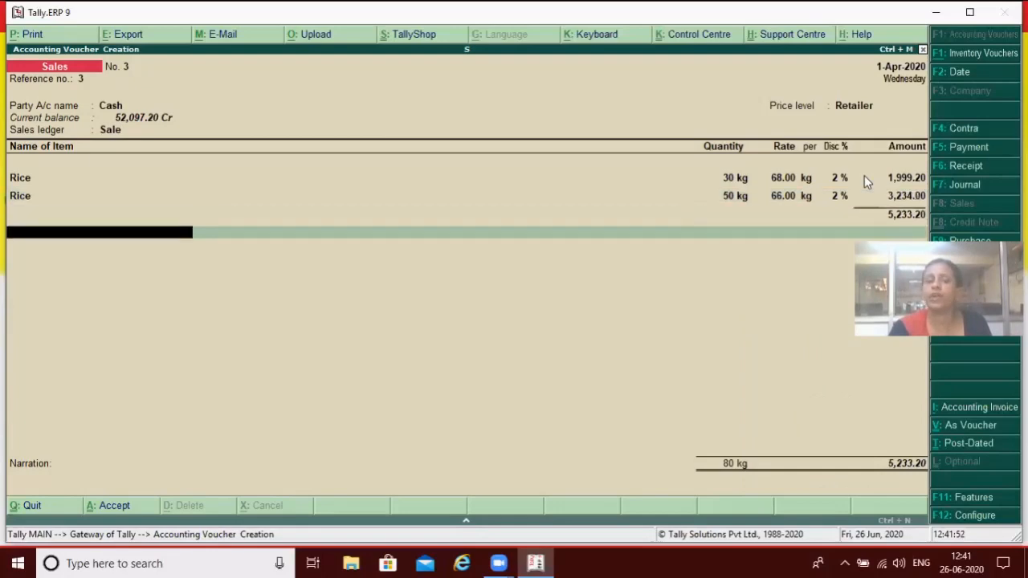
End the item list and save the Retailer sales voucher with an empty narration.
{"action": "key", "text": "Return"}
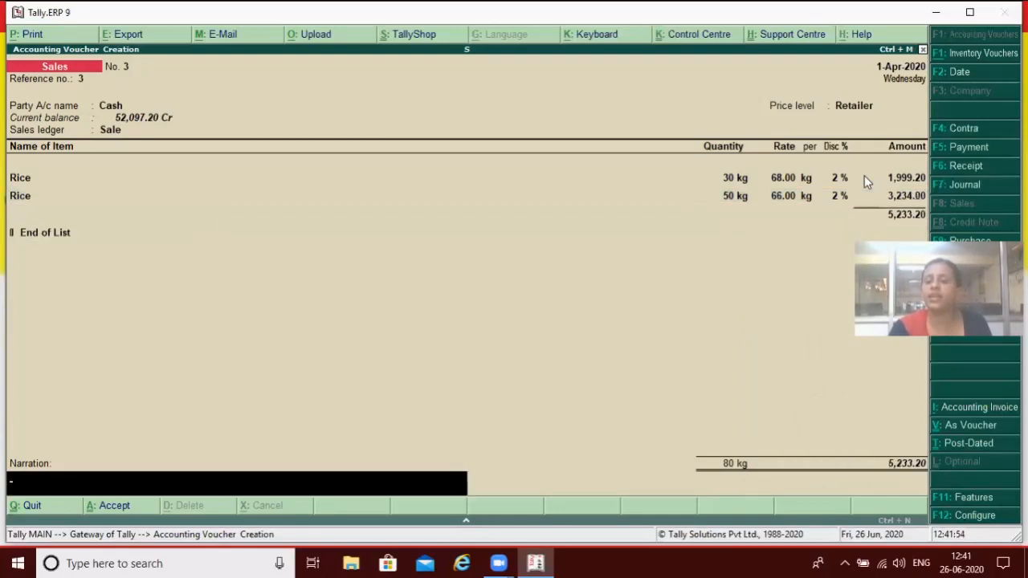
{"action": "key", "text": "Return"}
{"action": "key", "text": "y"}
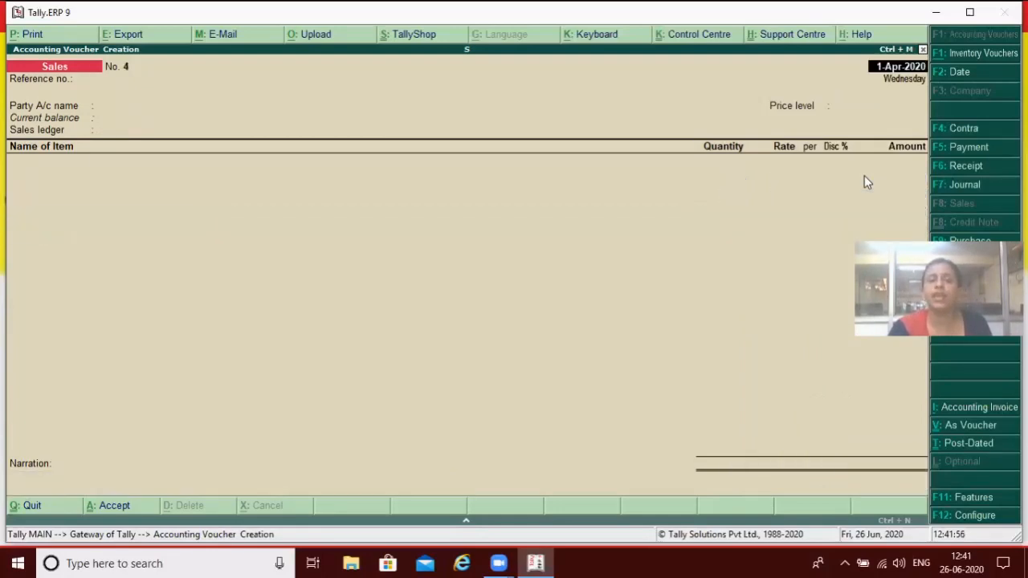
Start the next sales voucher with reference number 6 and party account Cash, leaving the despatch, order and buyer details unchanged.
{"action": "key", "text": "Return"}
{"action": "type", "text": "6"}
{"action": "key", "text": "Return"}
{"action": "key", "text": "Return"}
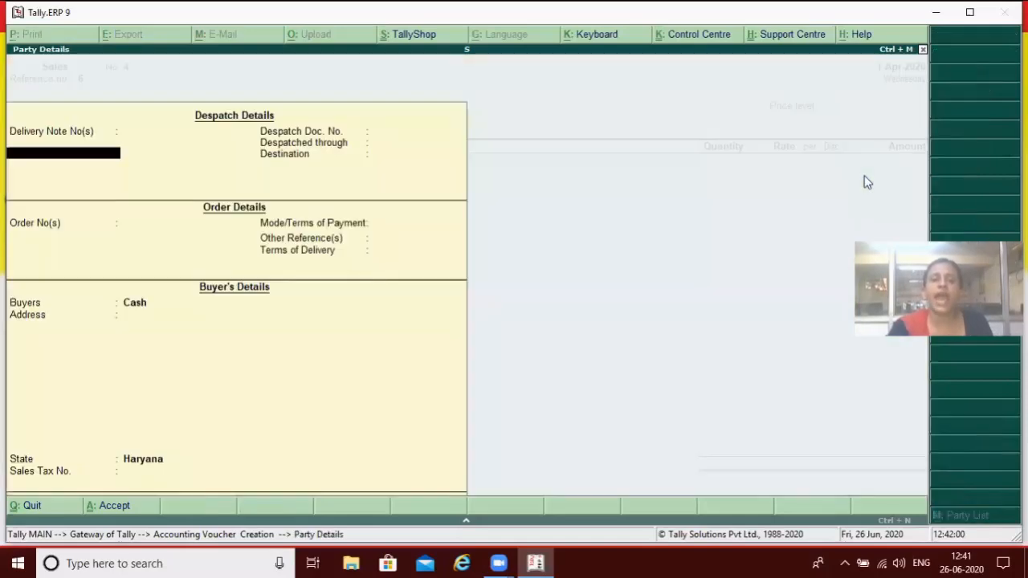
{"action": "key", "text": "Return"}
{"action": "key", "text": "Return"}
{"action": "key", "text": "Return"}
{"action": "key", "text": "Return"}
{"action": "key", "text": "Return"}
{"action": "key", "text": "Return"}
{"action": "key", "text": "Return"}
{"action": "key", "text": "Return"}
{"action": "key", "text": "Return"}
{"action": "key", "text": "Return"}
{"action": "key", "text": "Return"}
{"action": "key", "text": "Return"}
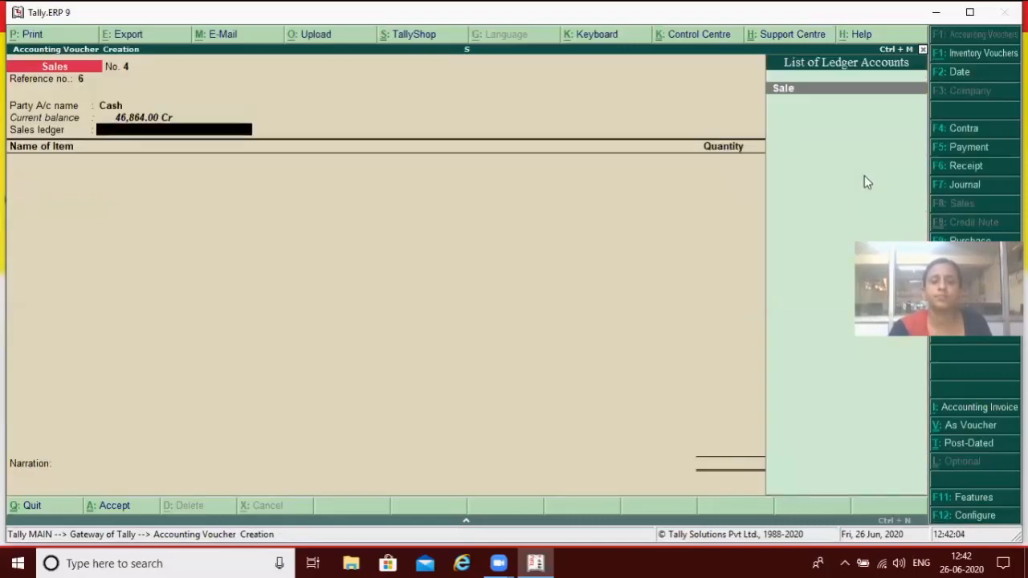
Set the voucher's price level to Customer and its sales ledger to Sale.
{"action": "key", "text": "Return"}
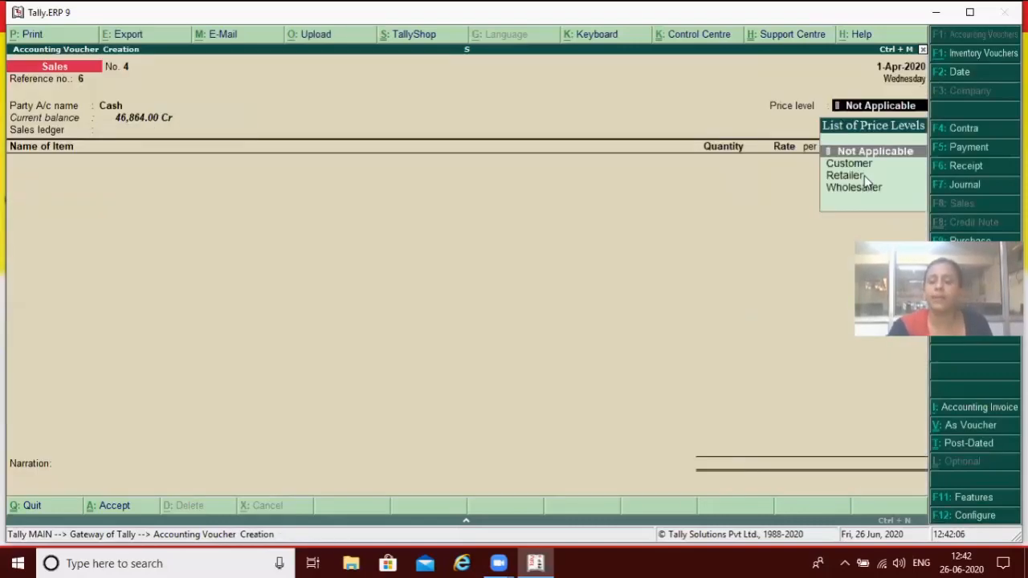
{"action": "key", "text": "Down"}
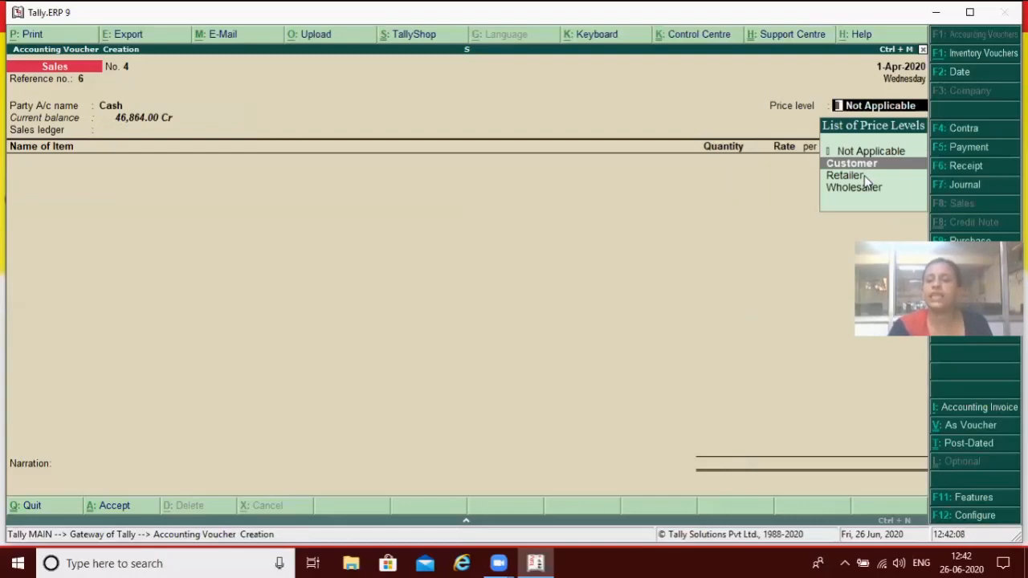
{"action": "key", "text": "Return"}
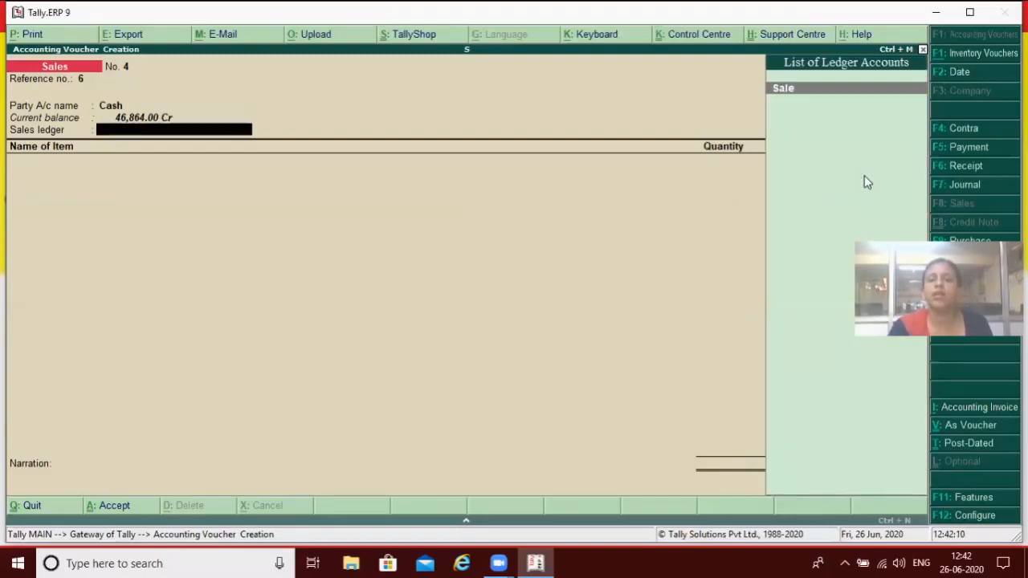
{"action": "key", "text": "Return"}
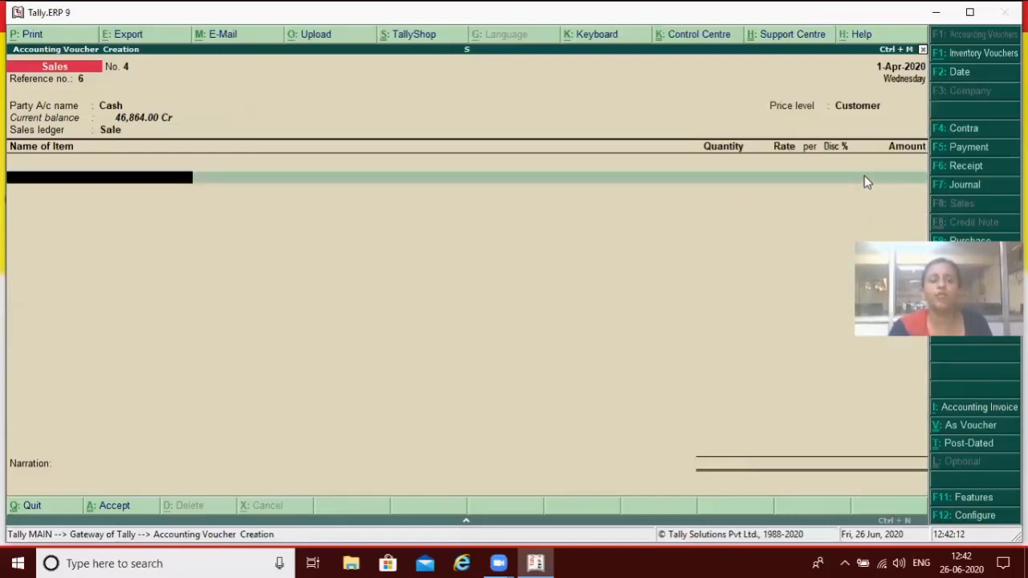
Enter a Rice line of 5 kg in the Customer voucher at the price-list rate.
{"action": "type", "text": "R"}
{"action": "key", "text": "Return"}
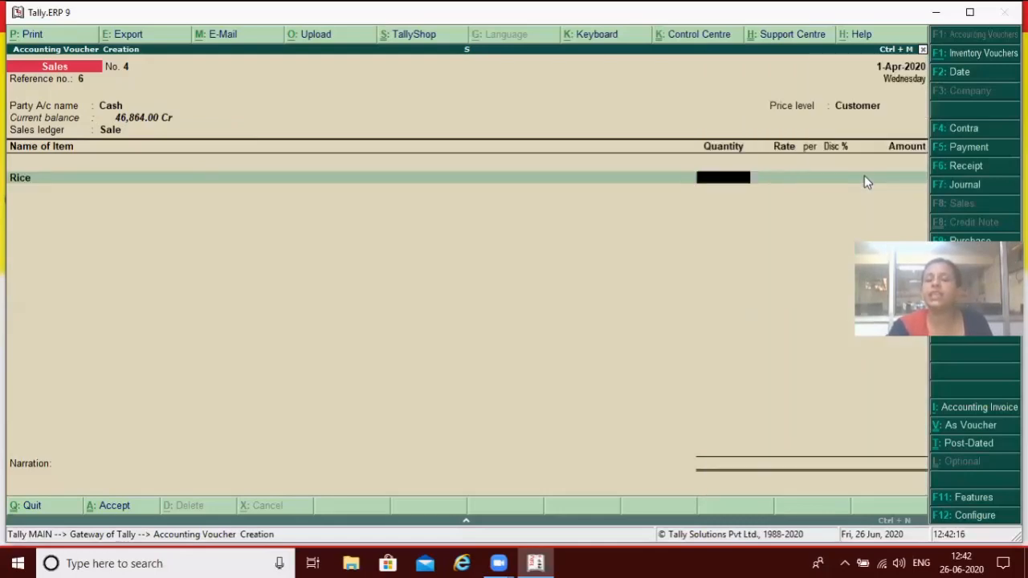
{"action": "type", "text": "5"}
{"action": "key", "text": "Return"}
{"action": "key", "text": "Return"}
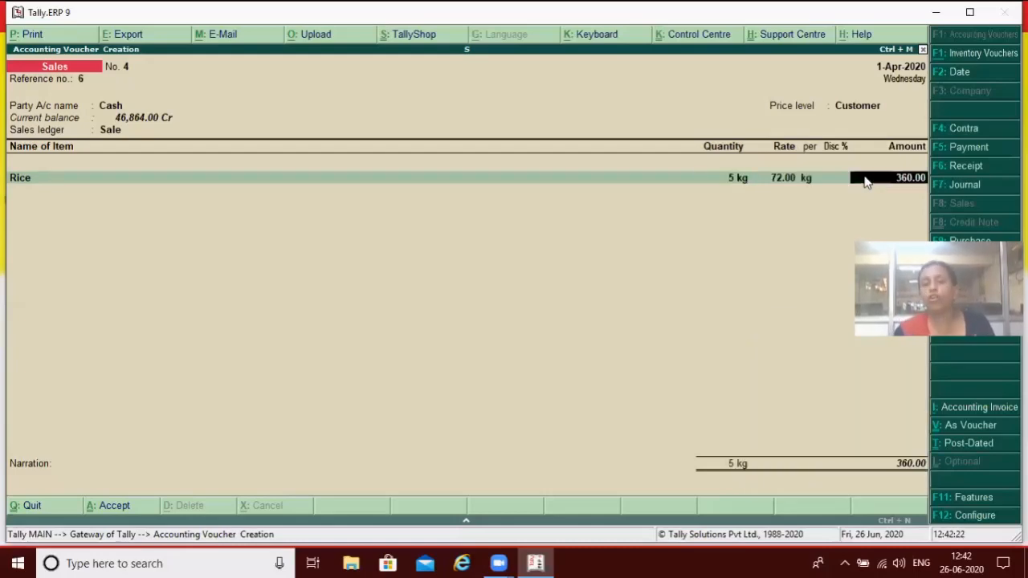
Change the quantity of the first Rice line to 1 kg and accept the line at the price-list rate.
{"action": "key", "text": "BackSpace"}
{"action": "key", "text": "BackSpace"}
{"action": "key", "text": "BackSpace"}
{"action": "key", "text": "BackSpace"}
{"action": "type", "text": "1"}
{"action": "key", "text": "Return"}
{"action": "key", "text": "Return"}
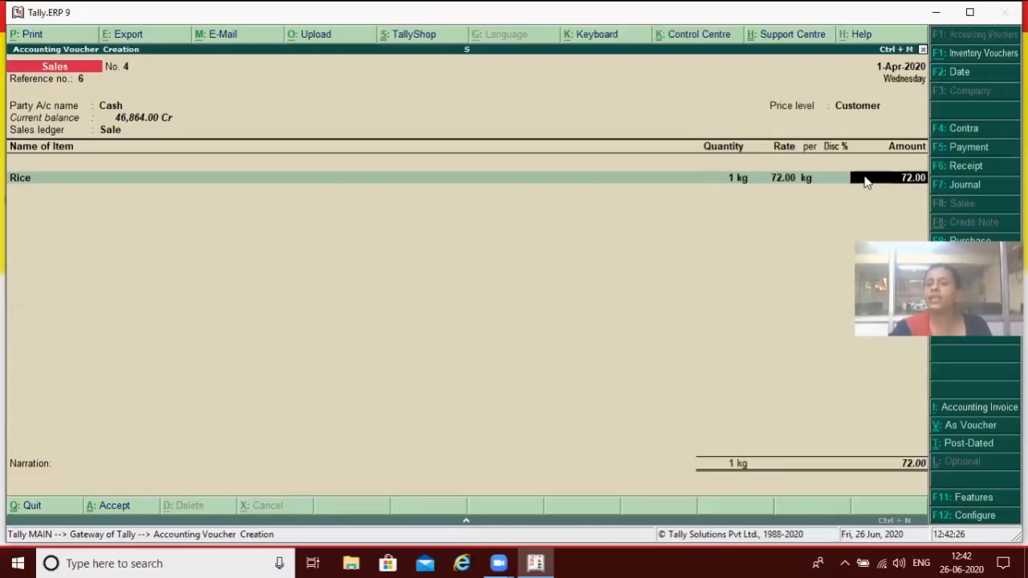
{"action": "key", "text": "Return"}
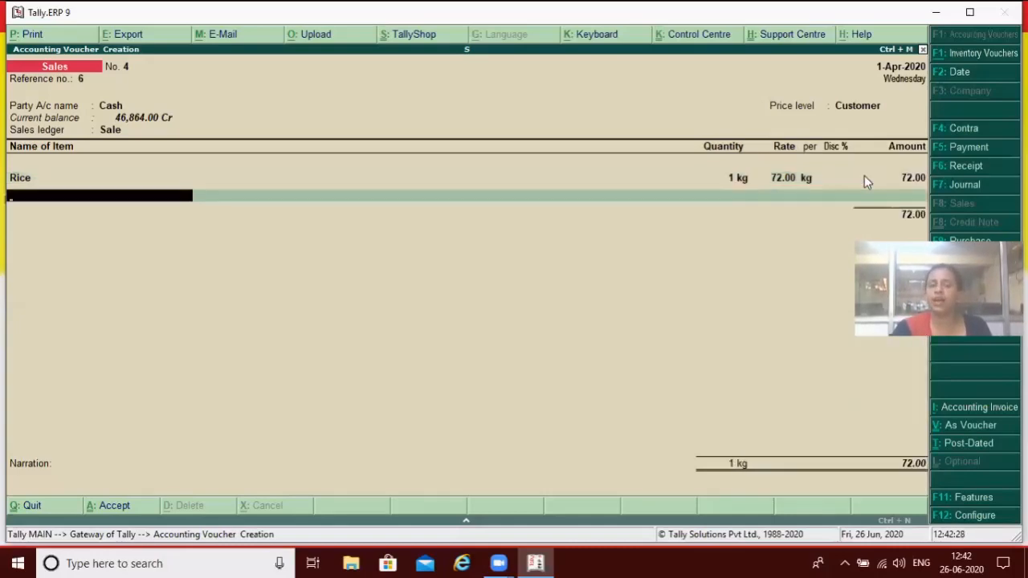
Add a second Rice line of 20 kg to the Customer voucher, keeping the price-list rate and discount.
{"action": "type", "text": "r"}
{"action": "key", "text": "Return"}
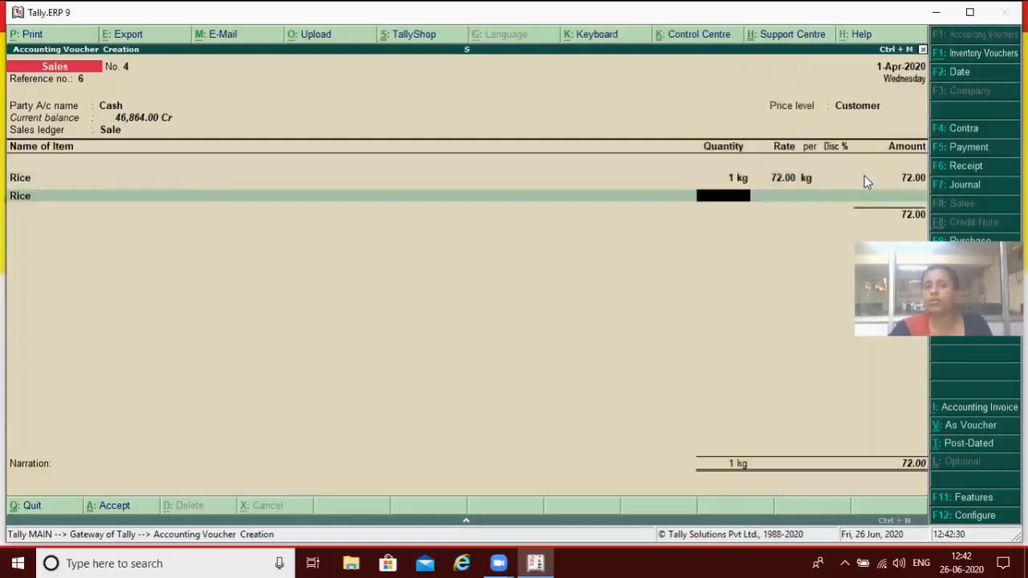
{"action": "type", "text": "20"}
{"action": "key", "text": "Return"}
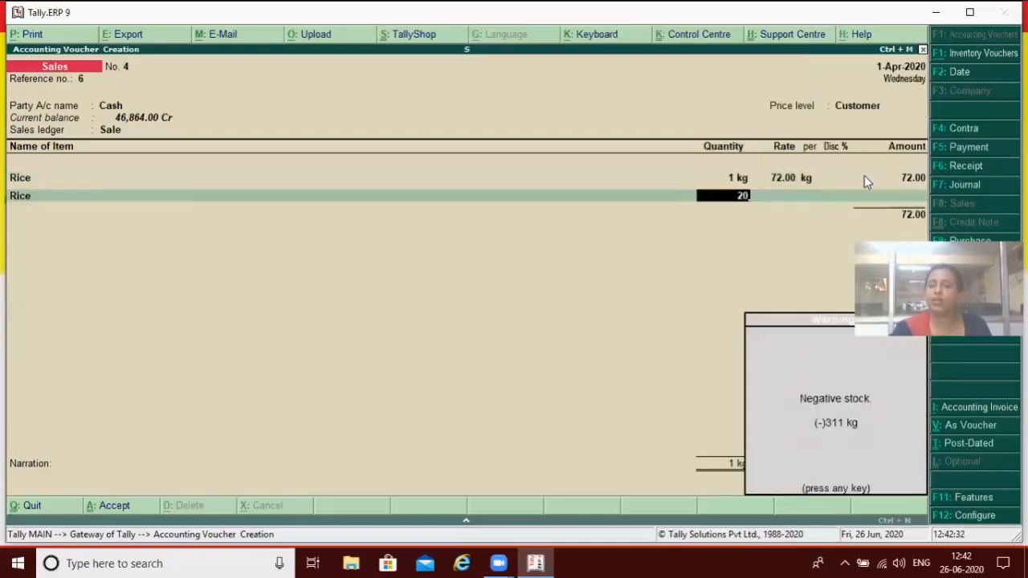
{"action": "key", "text": "Return"}
{"action": "key", "text": "Return"}
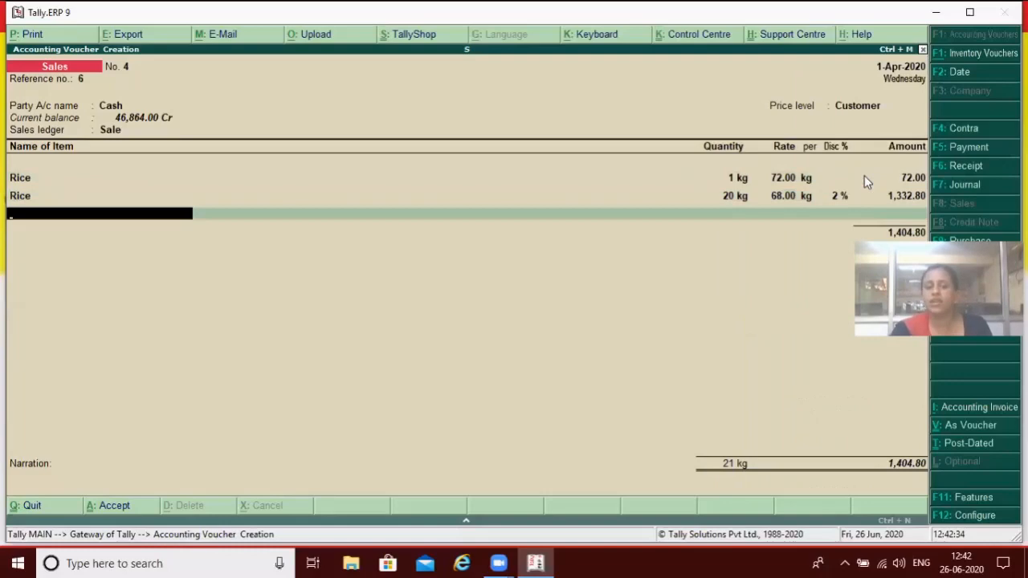
Add a third Rice line of 50 kg to the Customer voucher at the price-list rate and discount.
{"action": "type", "text": "r"}
{"action": "key", "text": "Return"}
{"action": "type", "text": "50"}
{"action": "key", "text": "Return"}
{"action": "key", "text": "Return"}
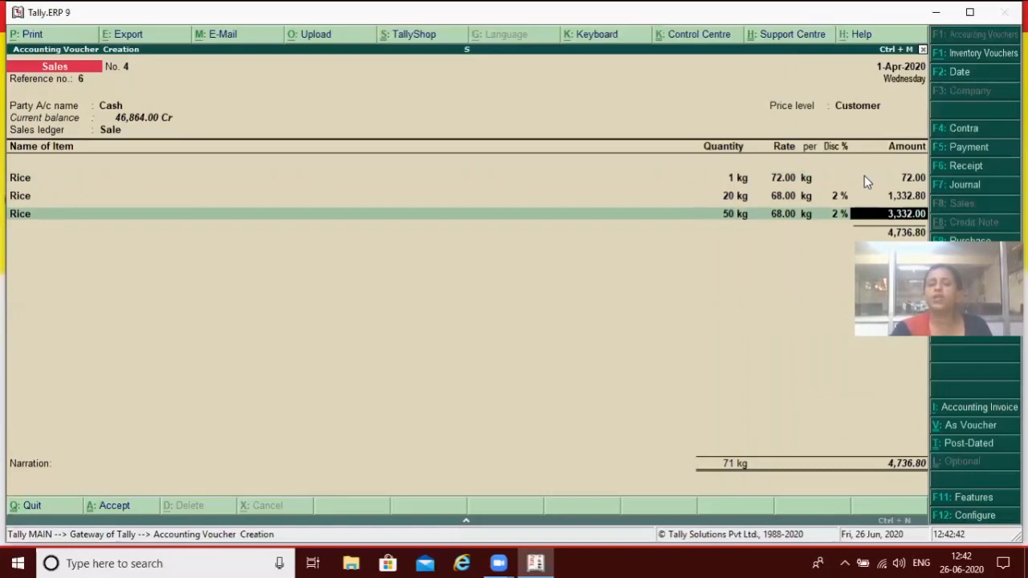
{"action": "key", "text": "Return"}
Finish and save the Customer sales voucher, and return to the Gateway of Tally.
{"action": "key", "text": "Return"}
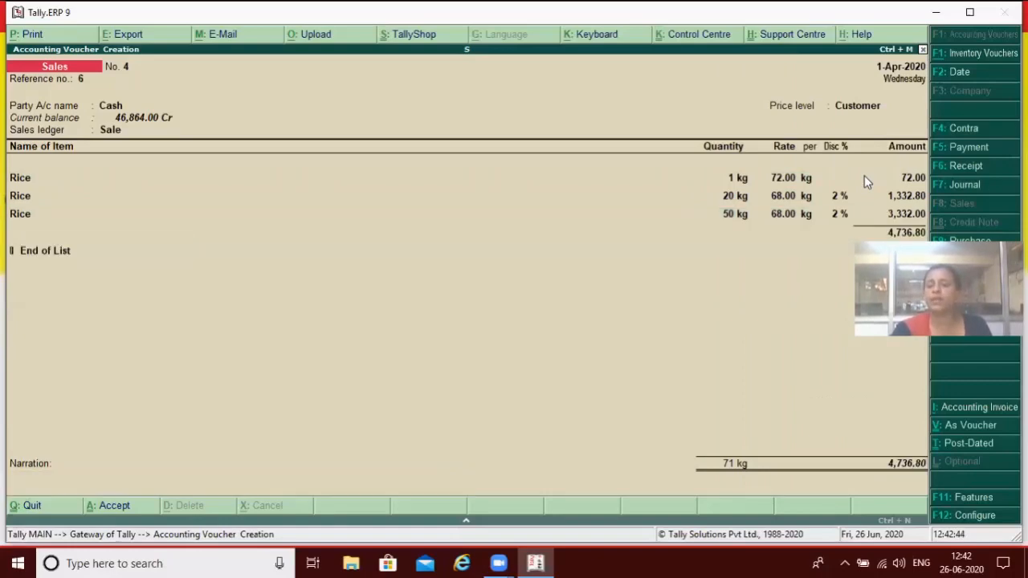
{"action": "key", "text": "Return"}
{"action": "key", "text": "Return"}
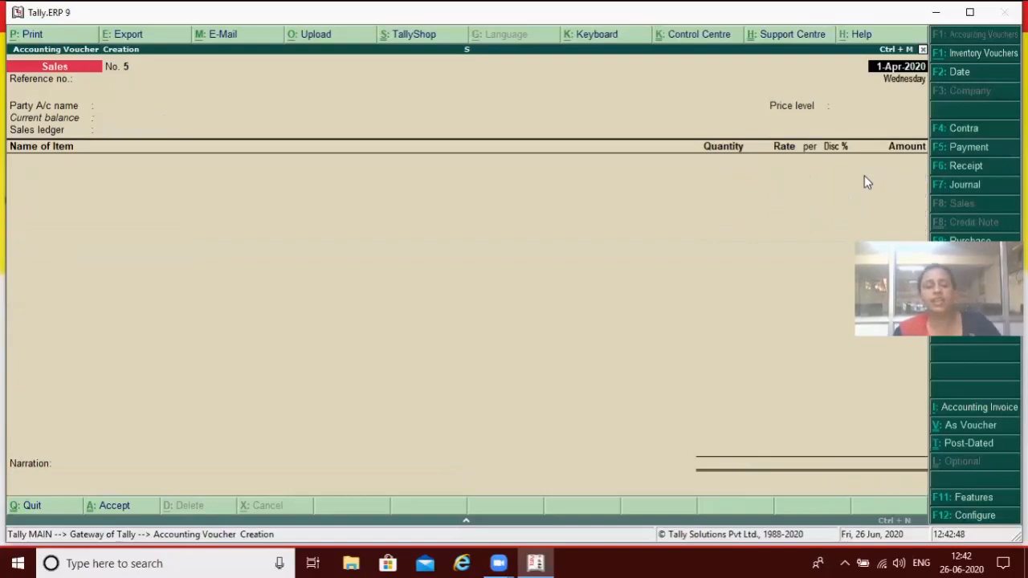
{"action": "key", "text": "Escape"}
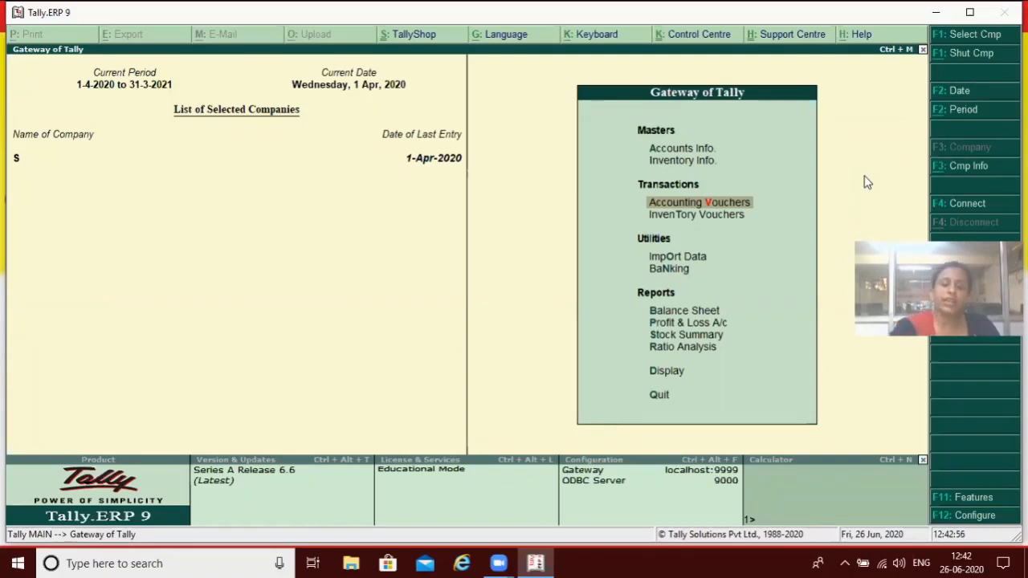
Open company S's inventory features and go through the options, keeping multiple price levels enabled, to reach the company price levels.
{"action": "key", "text": "F11"}
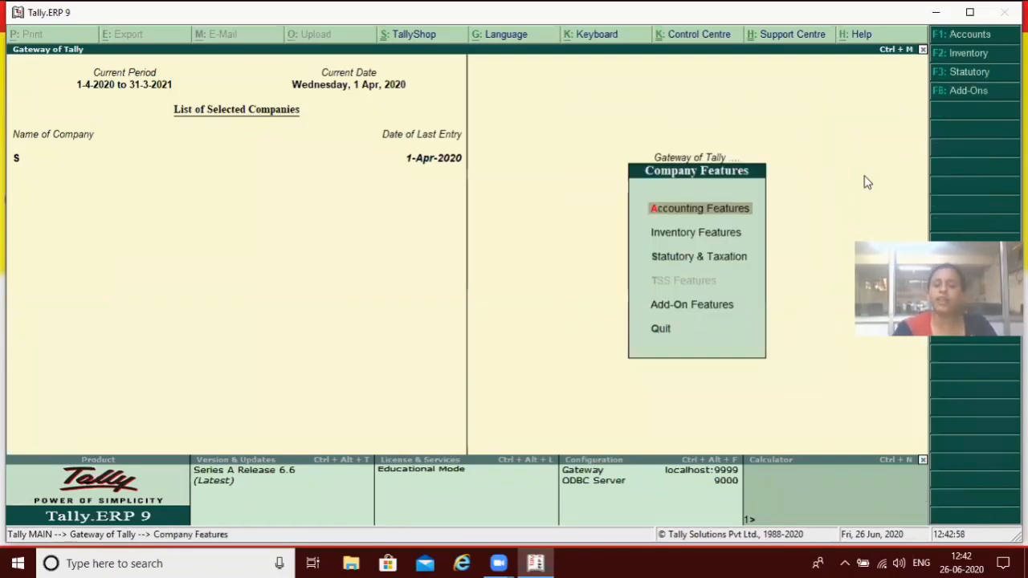
{"action": "key", "text": "Down"}
{"action": "key", "text": "Return"}
{"action": "key", "text": "Return"}
{"action": "key", "text": "Return"}
{"action": "key", "text": "Return"}
{"action": "key", "text": "Return"}
{"action": "key", "text": "Return"}
{"action": "key", "text": "Return"}
{"action": "key", "text": "Return"}
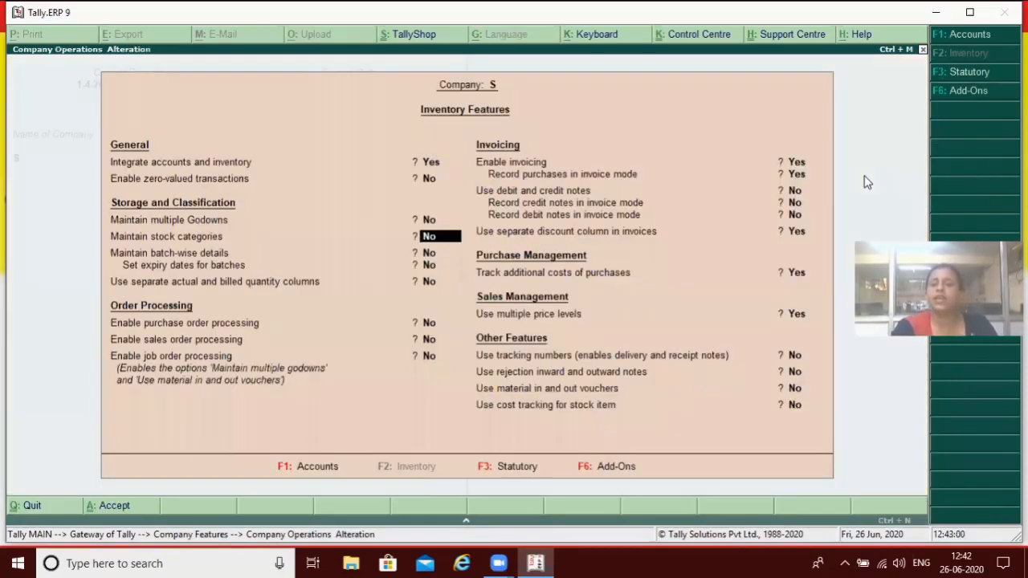
{"action": "key", "text": "Return"}
{"action": "key", "text": "Return"}
{"action": "key", "text": "Return"}
{"action": "key", "text": "Return"}
{"action": "key", "text": "Return"}
{"action": "key", "text": "Return"}
{"action": "key", "text": "Return"}
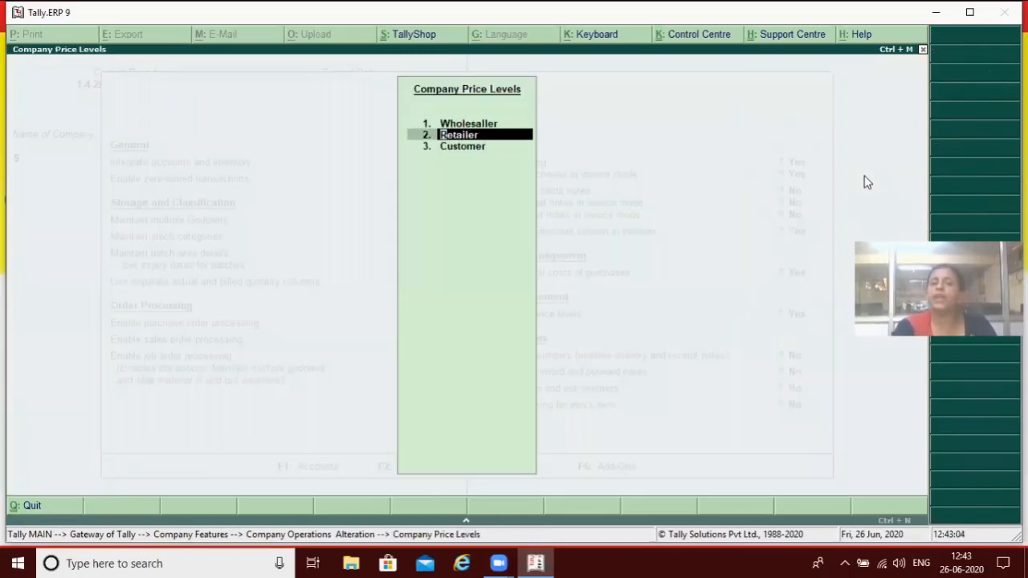
Keep the Wholesaller, Retailer and Customer price levels, accept the inventory features, and return to the Gateway of Tally.
{"action": "key", "text": "Return"}
{"action": "key", "text": "Return"}
{"action": "key", "text": "Return"}
{"action": "key", "text": "Return"}
{"action": "key", "text": "Return"}
{"action": "key", "text": "Return"}
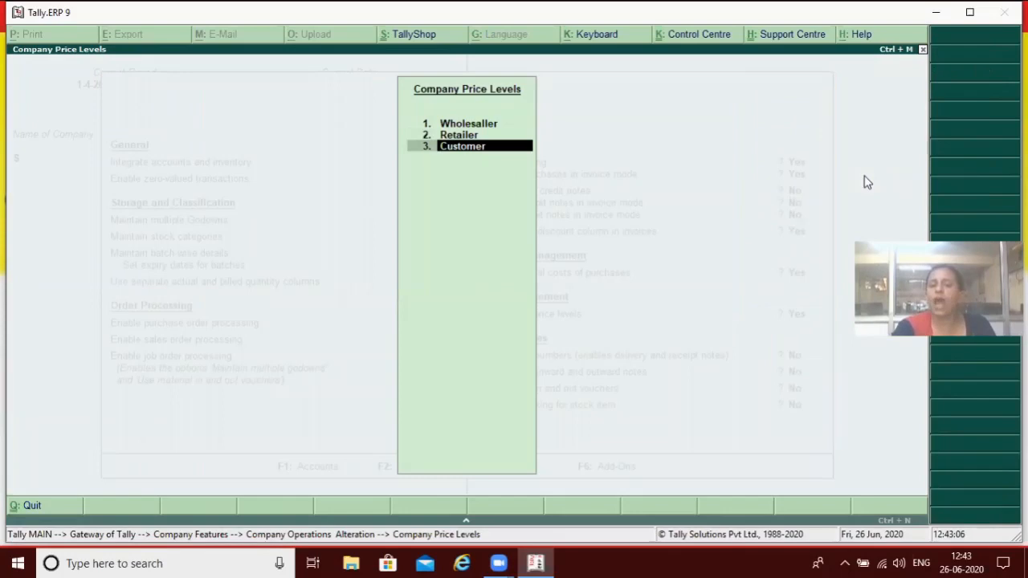
{"action": "key", "text": "Return"}
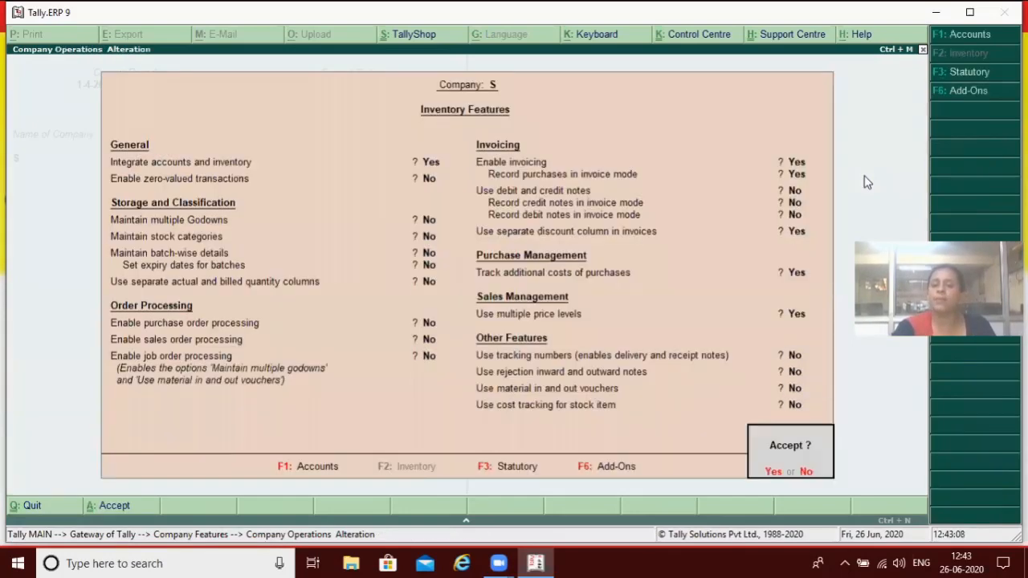
{"action": "key", "text": "Return"}
{"action": "key", "text": "Escape"}
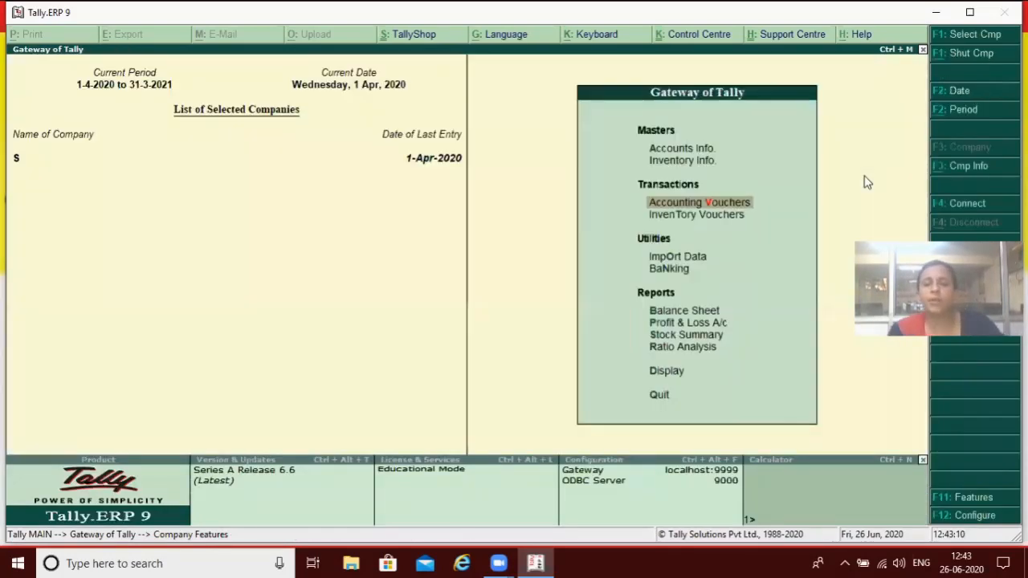
{"action": "key", "text": "Escape"}
{"action": "key", "text": "Escape"}
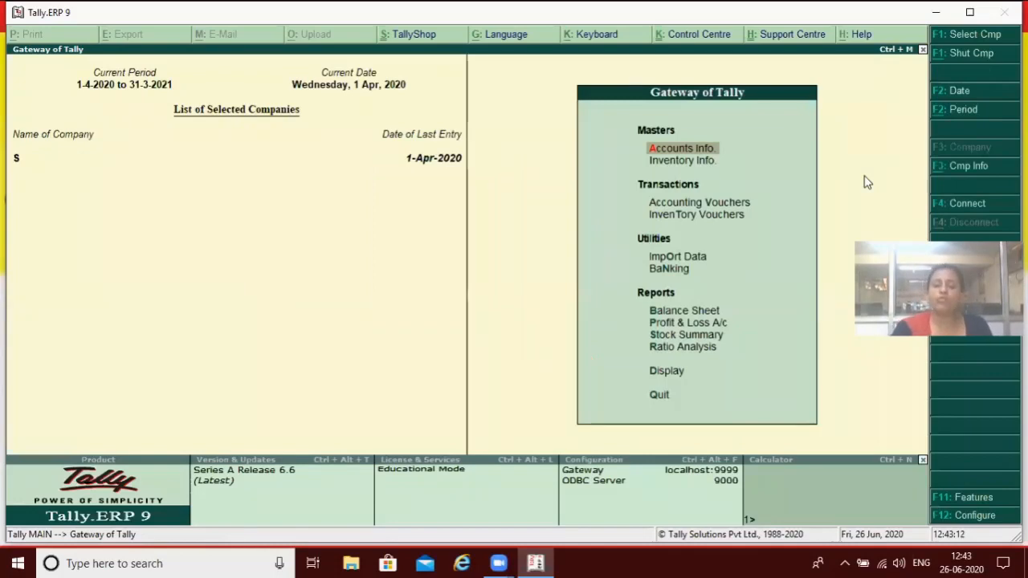
{"action": "key", "text": "Down"}
{"action": "key", "text": "Return"}
{"action": "key", "text": "Down"}
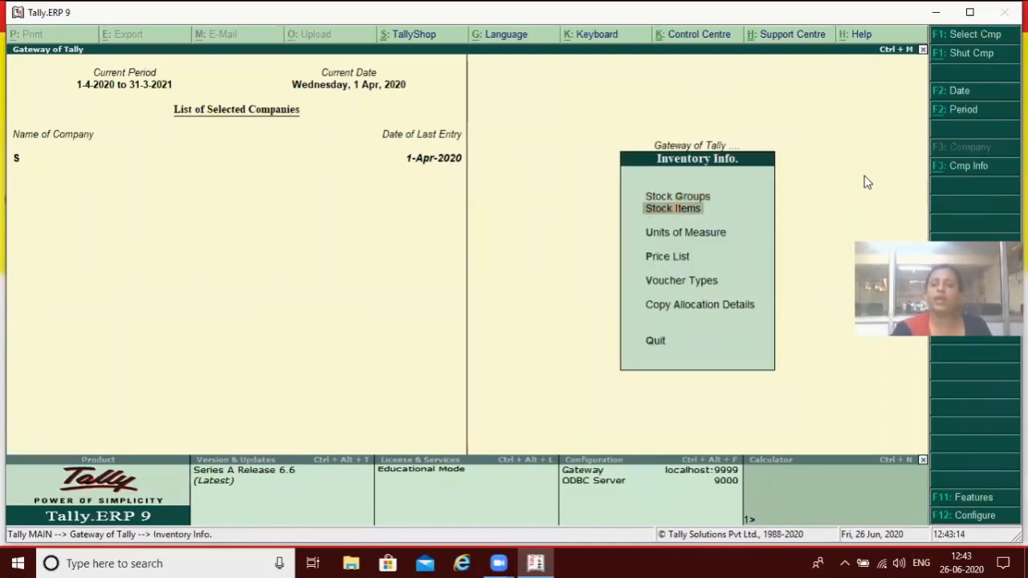
{"action": "key", "text": "Return"}
{"action": "key", "text": "Return"}
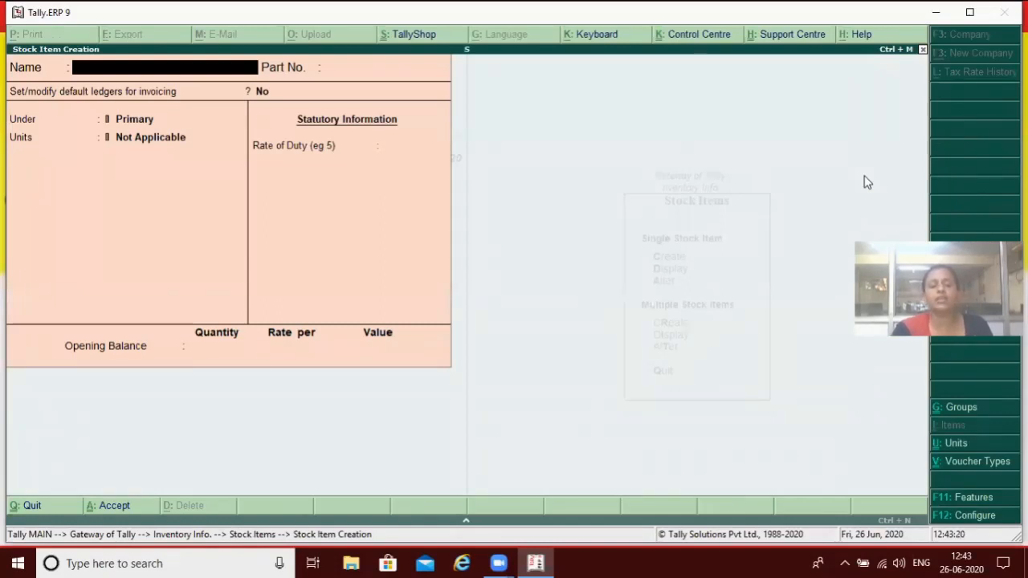
{"action": "key", "text": "Escape"}
{"action": "key", "text": "y"}
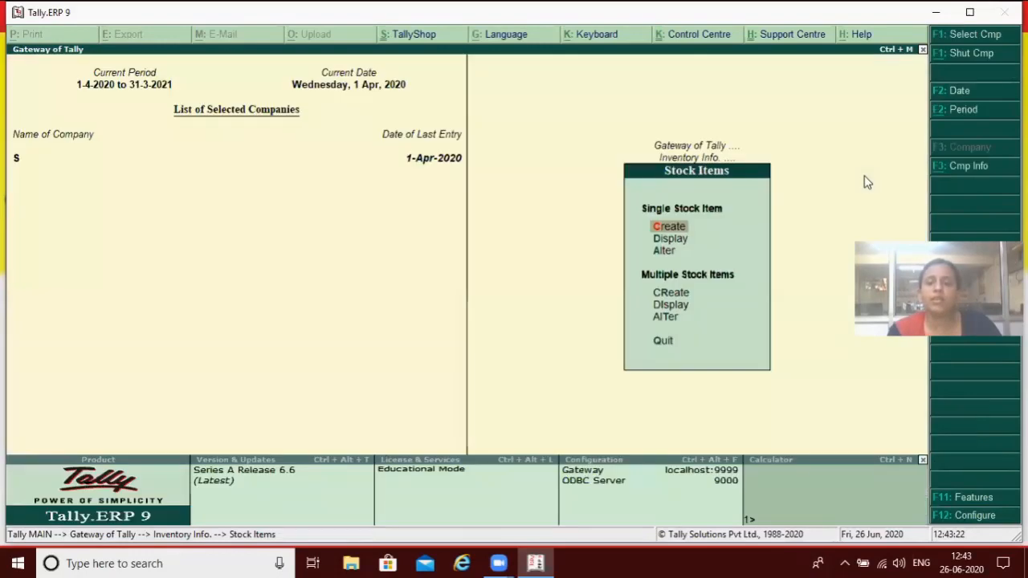
{"action": "key", "text": "Escape"}
{"action": "key", "text": "Escape"}
Open the price list for All Items at the Wholesaller price level, applicable from 1-Apr-2020.
{"action": "key", "text": "Return"}
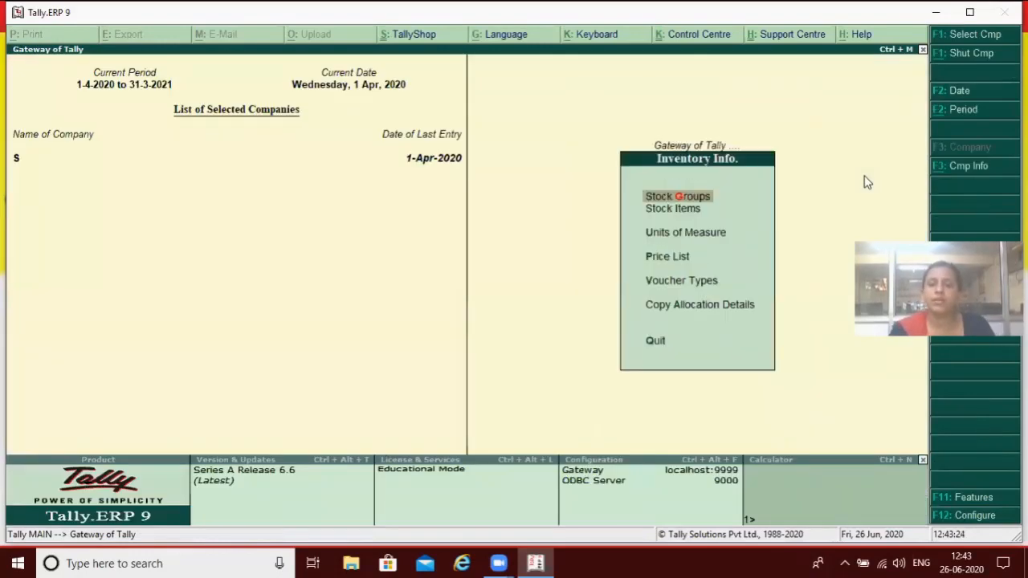
{"action": "key", "text": "Down"}
{"action": "key", "text": "Down"}
{"action": "key", "text": "Down"}
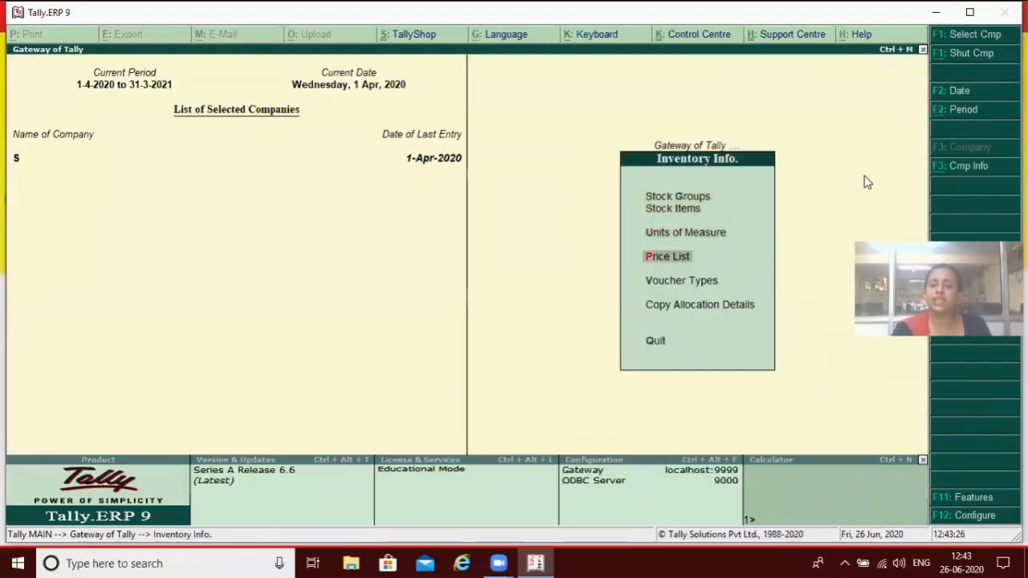
{"action": "key", "text": "Return"}
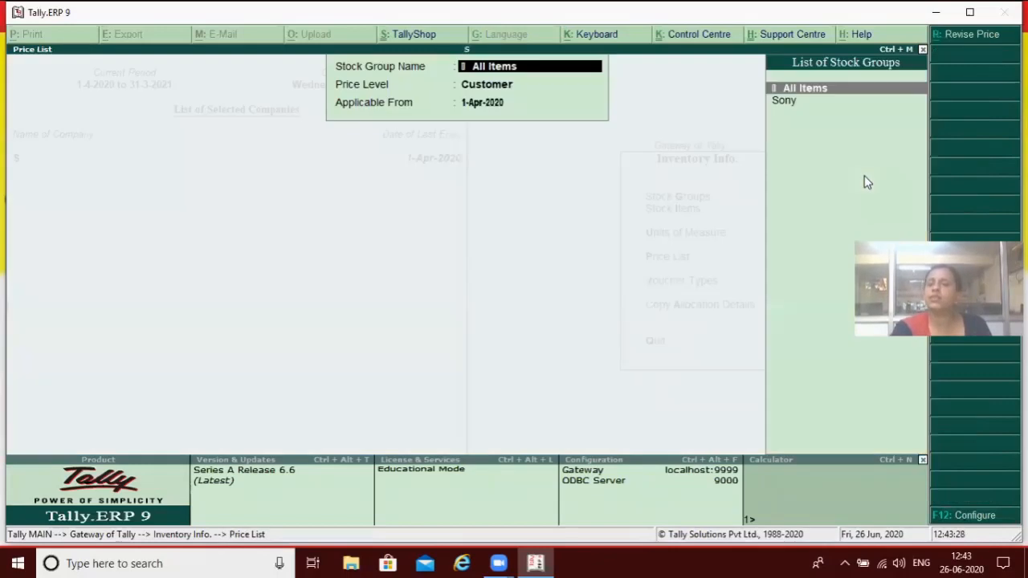
{"action": "key", "text": "Return"}
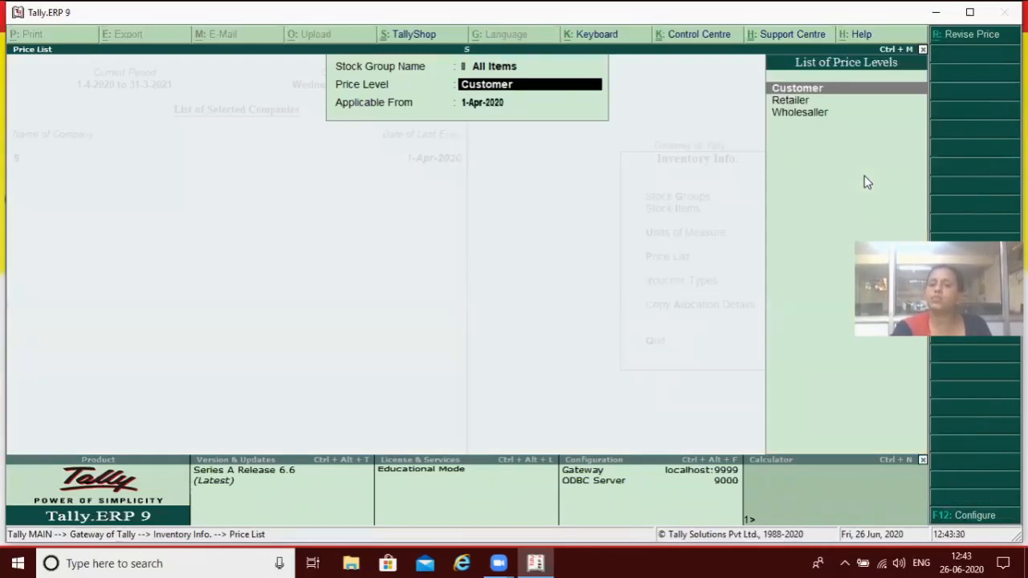
{"action": "key", "text": "Down"}
{"action": "key", "text": "Down"}
{"action": "key", "text": "Return"}
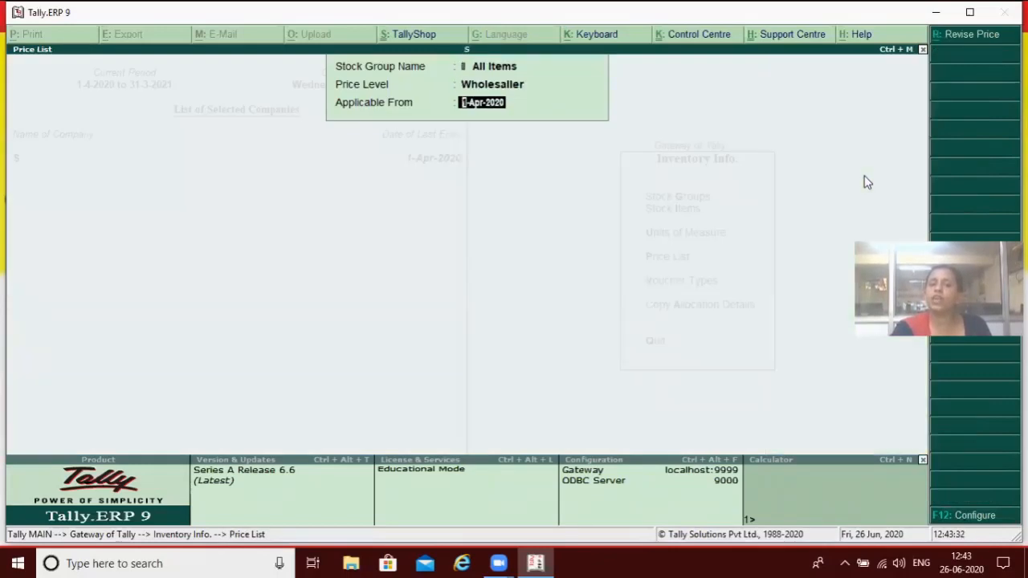
{"action": "key", "text": "Return"}
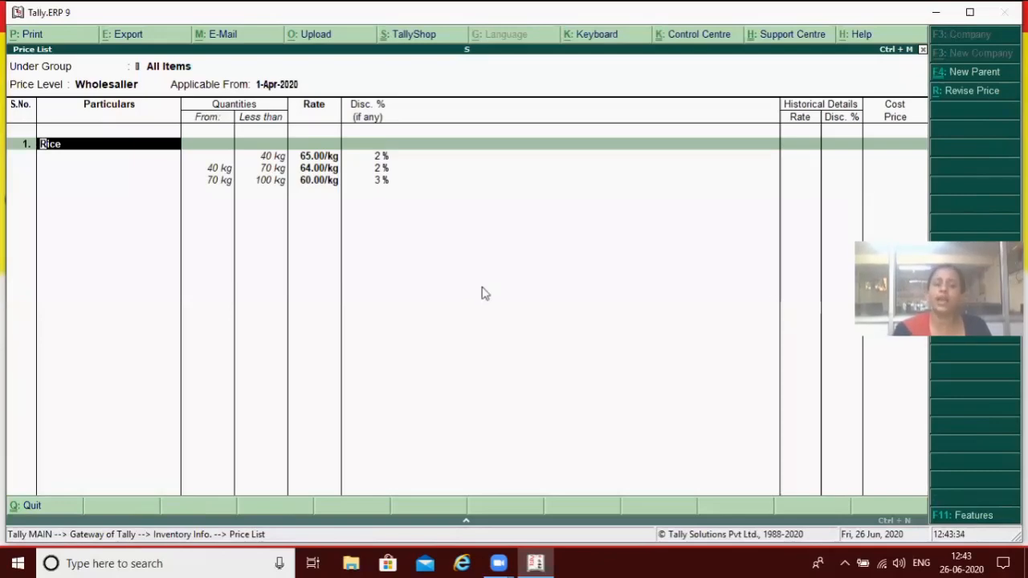
Go through the Wholesaller quantity slabs, rates and discounts for Rice and leave them as entered.
{"action": "key", "text": "Return"}
{"action": "key", "text": "Return"}
{"action": "key", "text": "Return"}
{"action": "key", "text": "Return"}
{"action": "key", "text": "Return"}
{"action": "key", "text": "Return"}
{"action": "key", "text": "Return"}
{"action": "key", "text": "Return"}
{"action": "key", "text": "Return"}
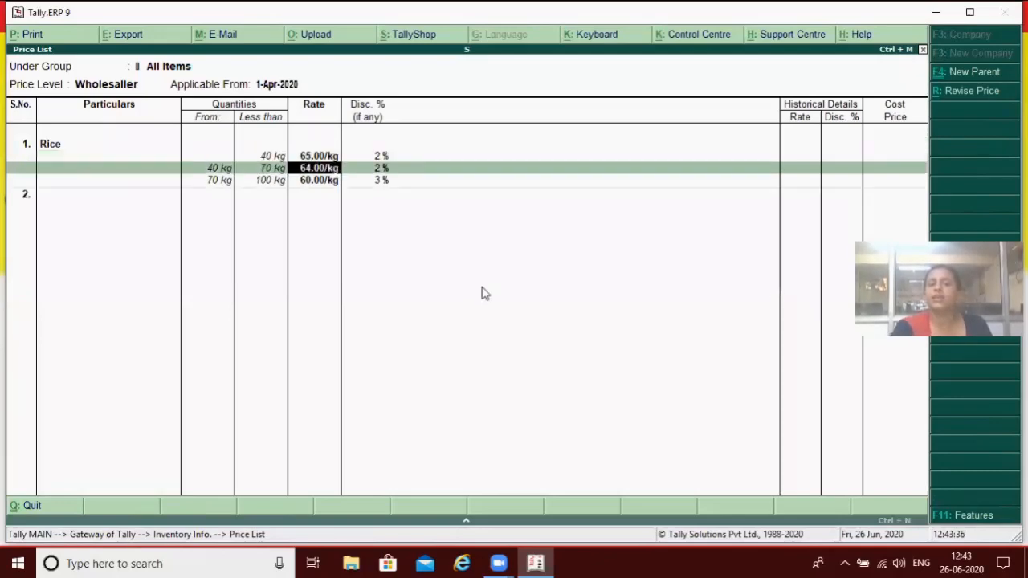
{"action": "key", "text": "Return"}
{"action": "key", "text": "Return"}
{"action": "key", "text": "Return"}
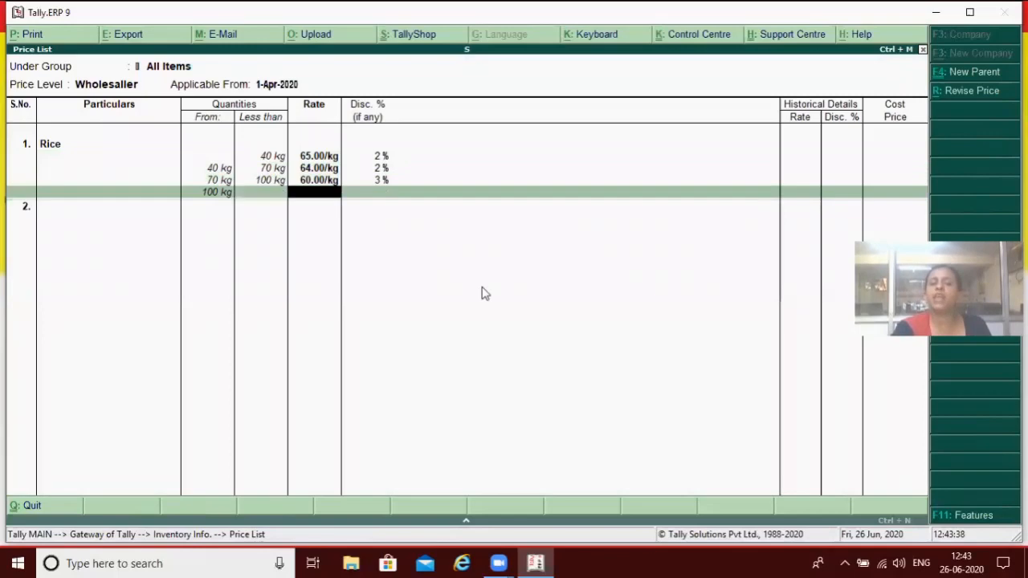
{"action": "key", "text": "Return"}
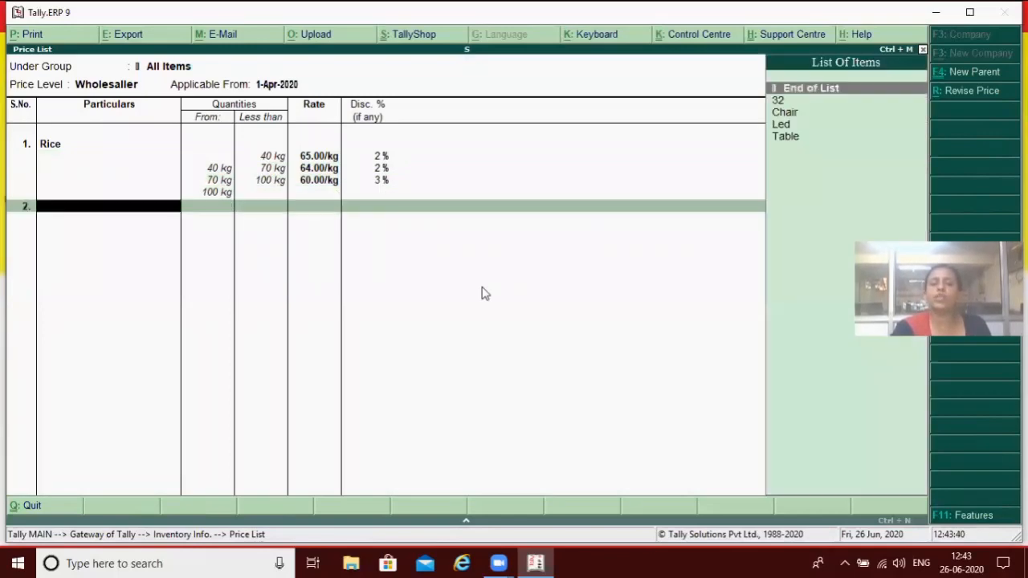
{"action": "key", "text": "Down"}
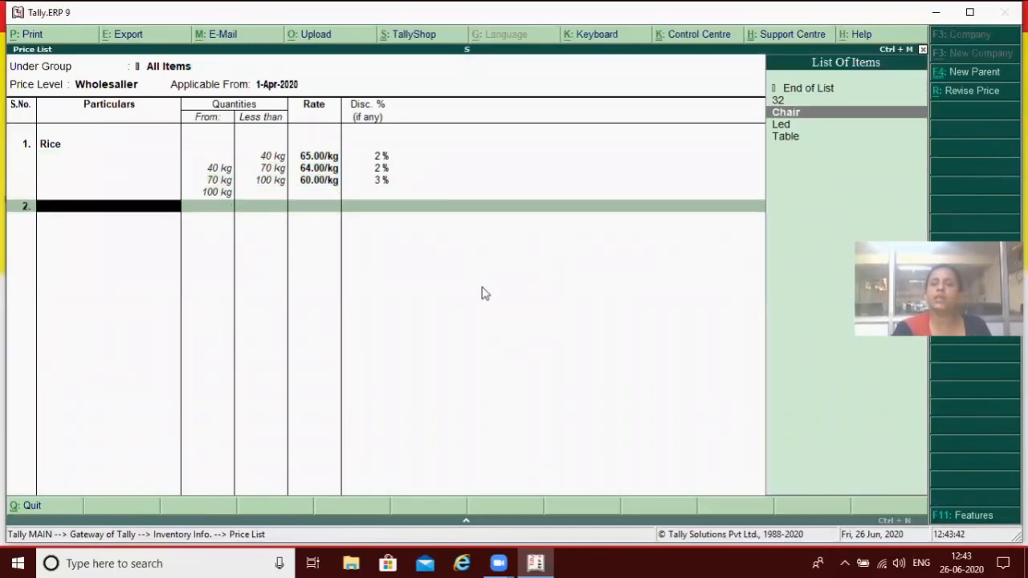
{"action": "key", "text": "Return"}
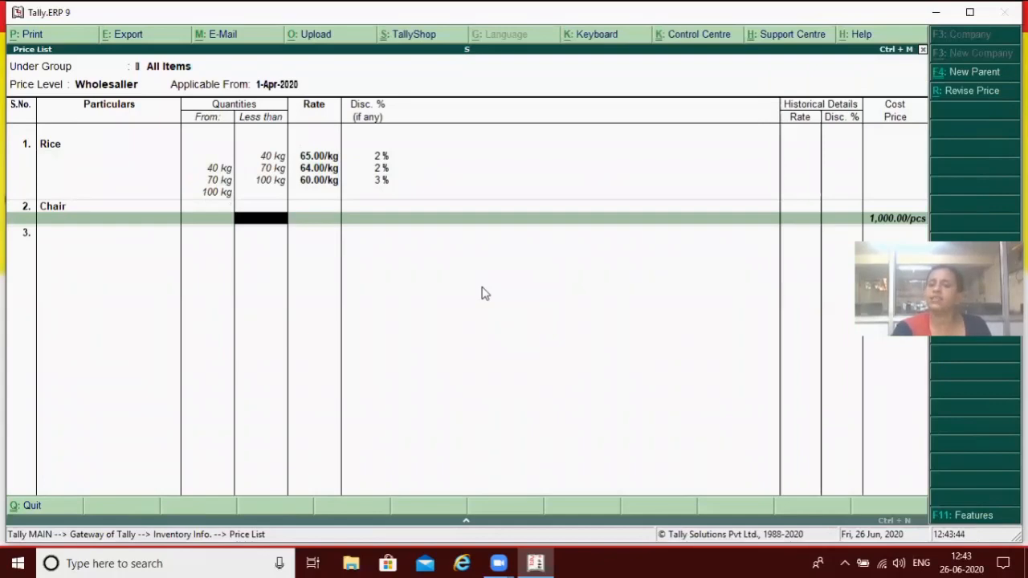
{"action": "key", "text": "BackSpace"}
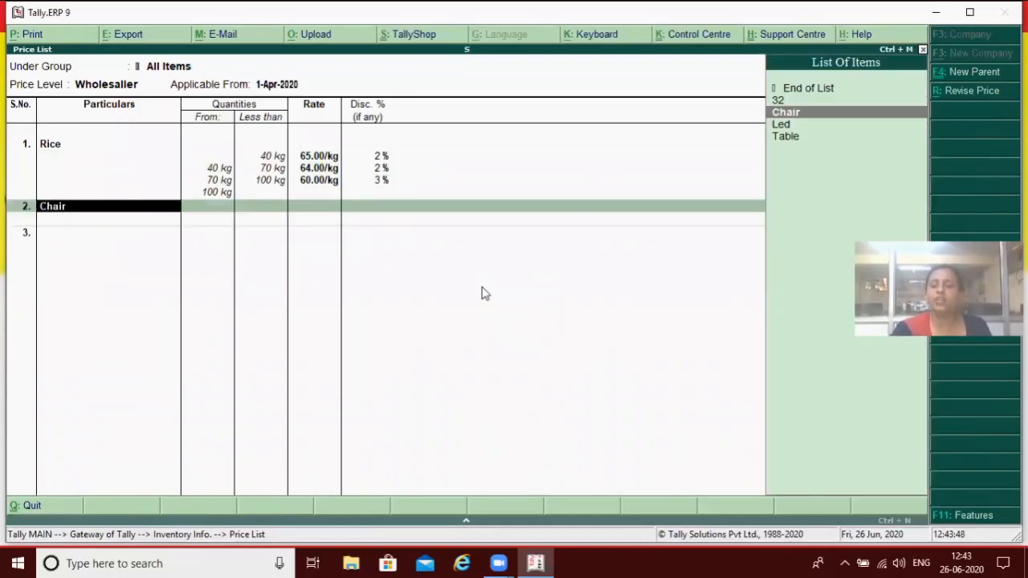
Replace Chair with the end of the item list and save the Wholesaller price list with Rice only.
{"action": "key", "text": "Up"}
{"action": "key", "text": "Up"}
{"action": "key", "text": "Return"}
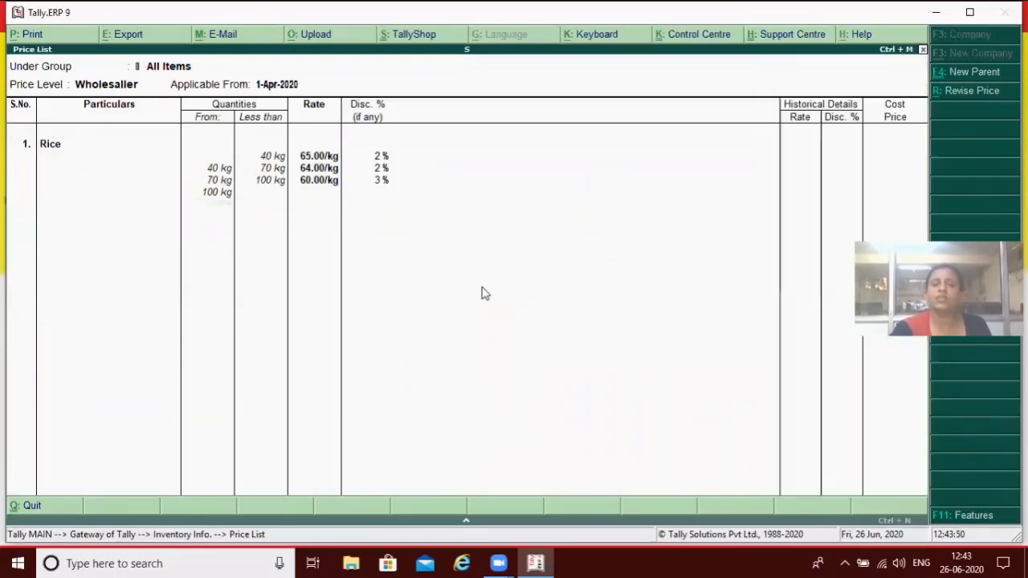
{"action": "key", "text": "Return"}
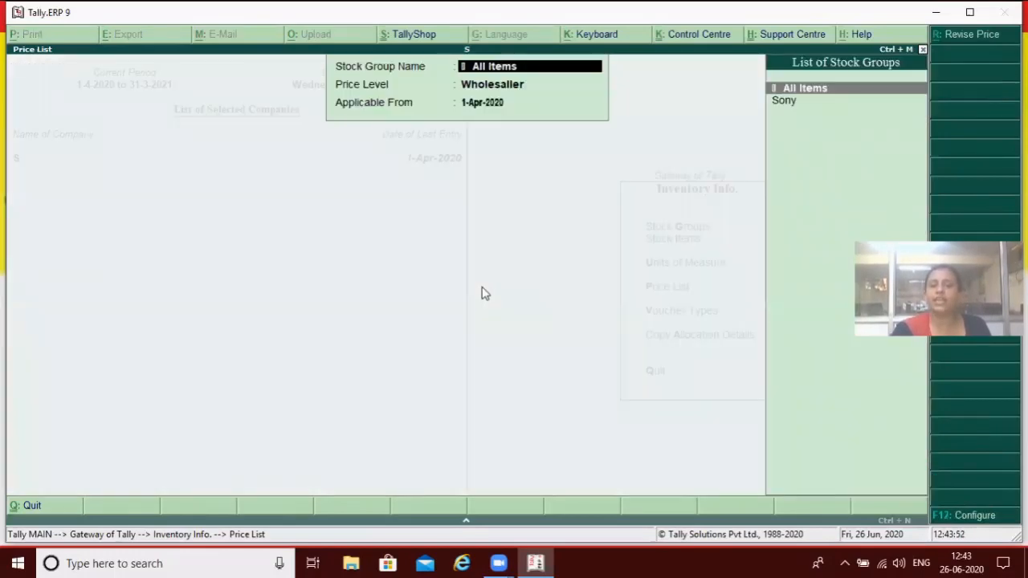
Open the price list for All Items at the Retailer price level, applicable from 1-Apr-2020.
{"action": "key", "text": "Return"}
{"action": "key", "text": "Up"}
{"action": "key", "text": "Up"}
{"action": "key", "text": "Down"}
{"action": "key", "text": "Return"}
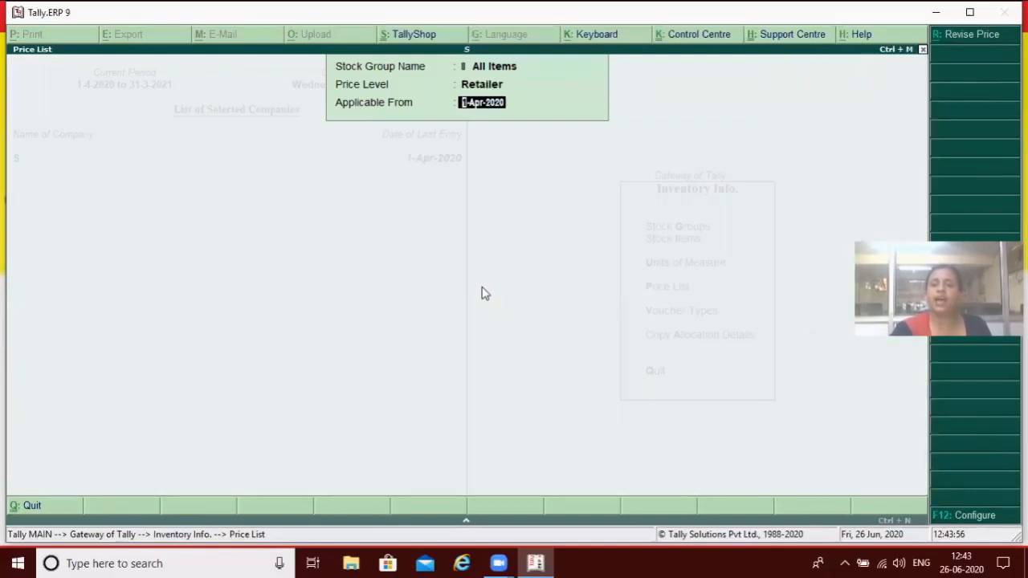
{"action": "key", "text": "Return"}
Set the discount for Rice quantities below 25 kg in the Retailer price list to 1 %.
{"action": "key", "text": "Return"}
{"action": "key", "text": "Return"}
{"action": "key", "text": "Return"}
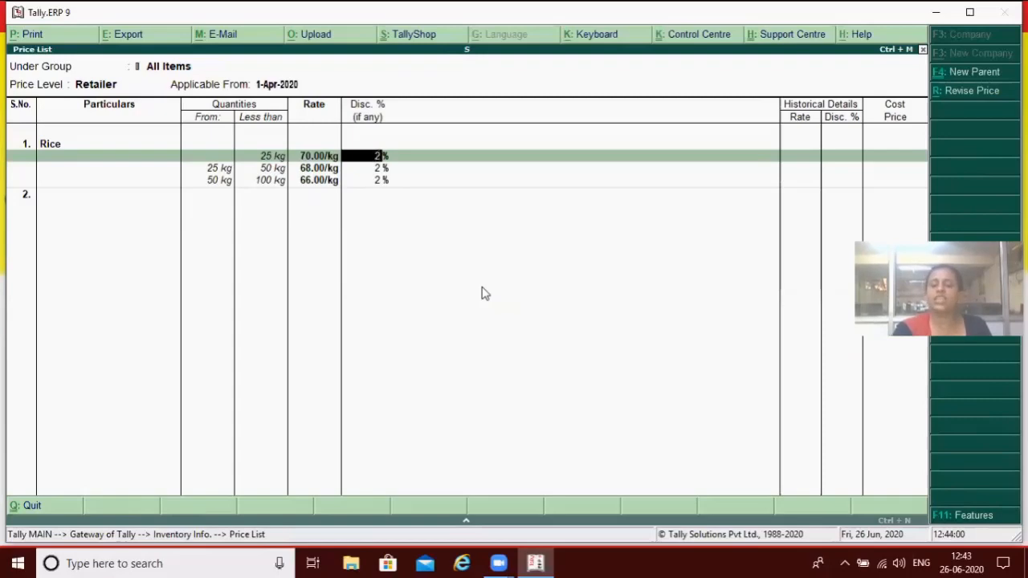
{"action": "key", "text": "Return"}
{"action": "key", "text": "Return"}
{"action": "key", "text": "Return"}
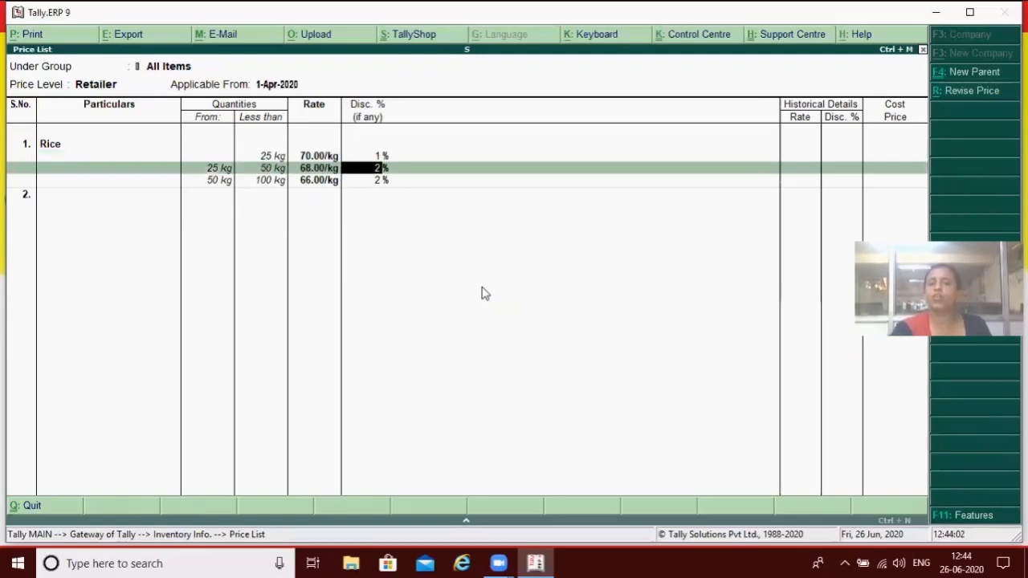
Keep the remaining Retailer slabs for Rice, end the item list and save the price list.
{"action": "key", "text": "Return"}
{"action": "key", "text": "Return"}
{"action": "key", "text": "Return"}
{"action": "key", "text": "Return"}
{"action": "key", "text": "Return"}
{"action": "key", "text": "Return"}
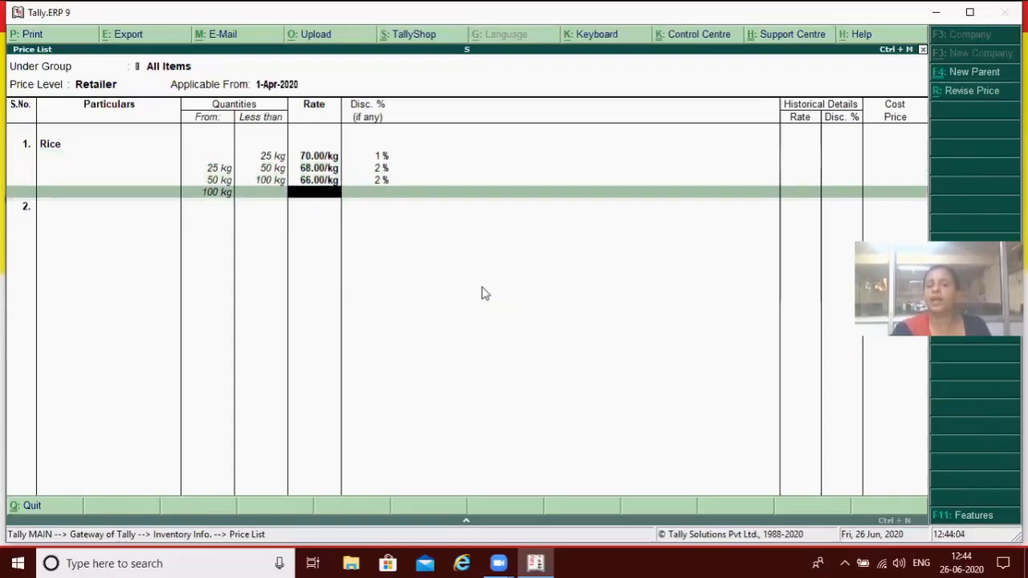
{"action": "key", "text": "Return"}
{"action": "key", "text": "Return"}
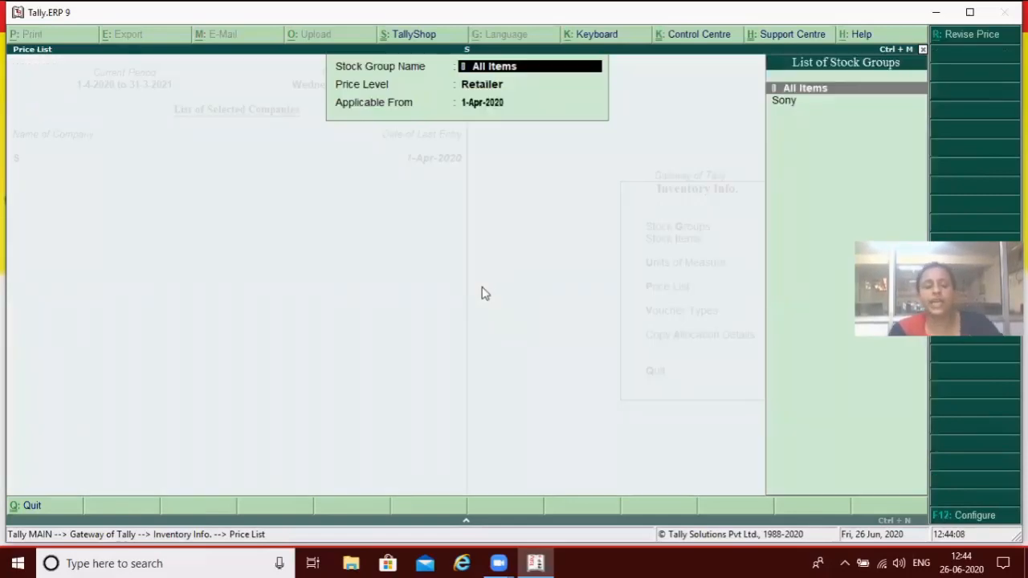
Leave the price list setup and open the Day Book for 1-Apr-2020.
{"action": "key", "text": "Escape"}
{"action": "key", "text": "Escape"}
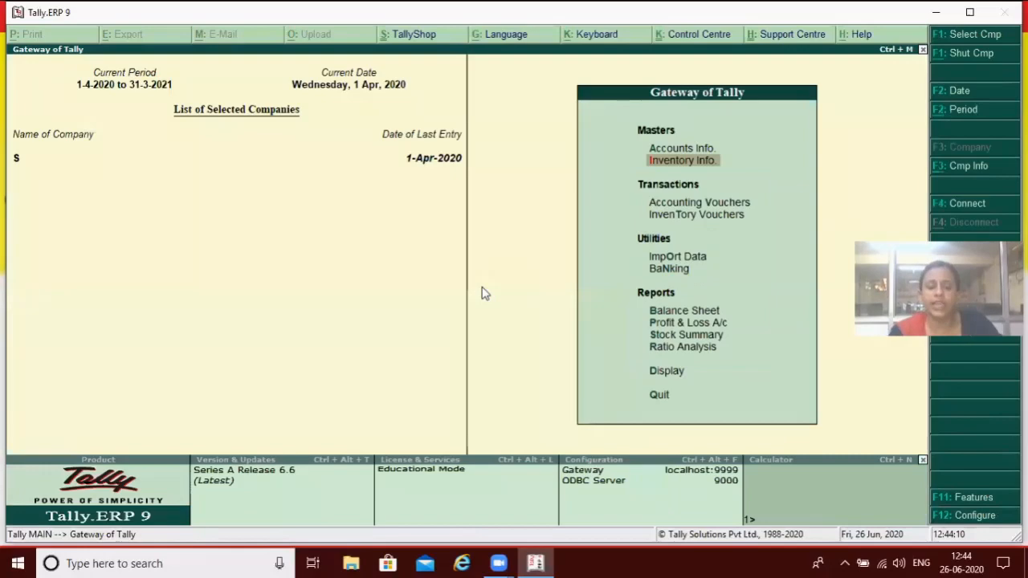
{"action": "key", "text": "d"}
{"action": "key", "text": "Down"}
{"action": "key", "text": "Return"}
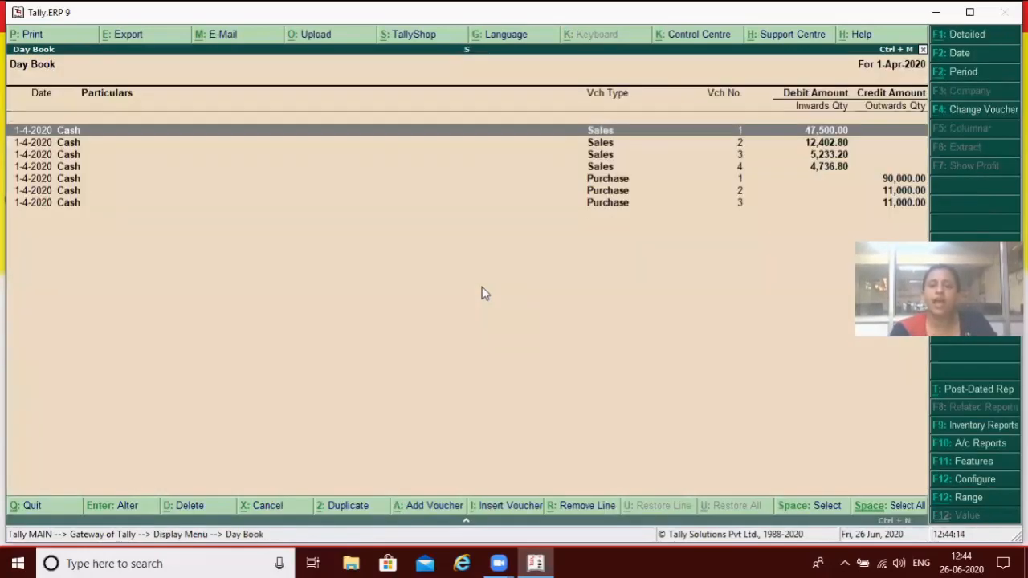
View the Wholesaller sales voucher No. 2, return to the Day Book, and select sales voucher No. 3.
{"action": "key", "text": "Down"}
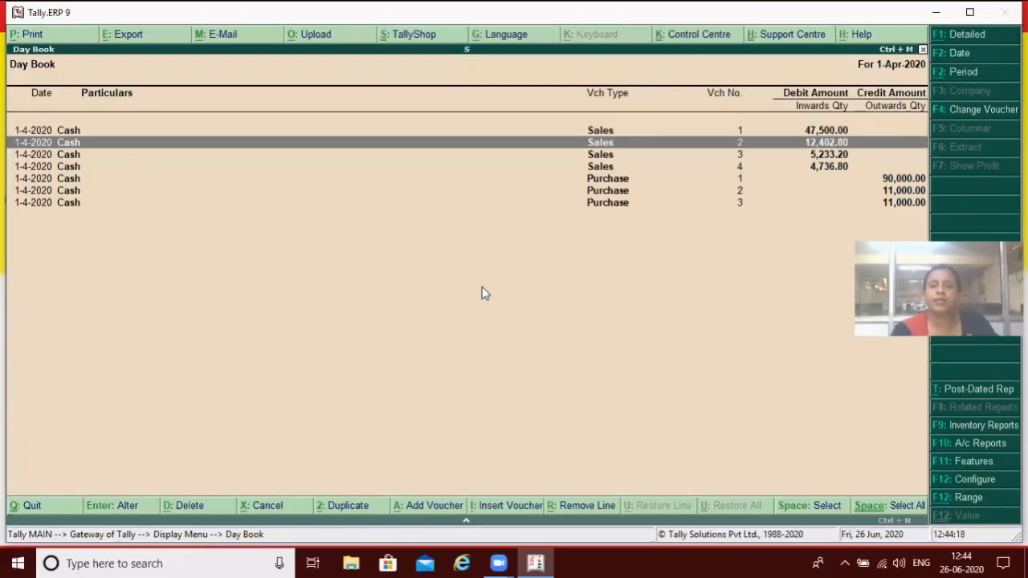
{"action": "key", "text": "Return"}
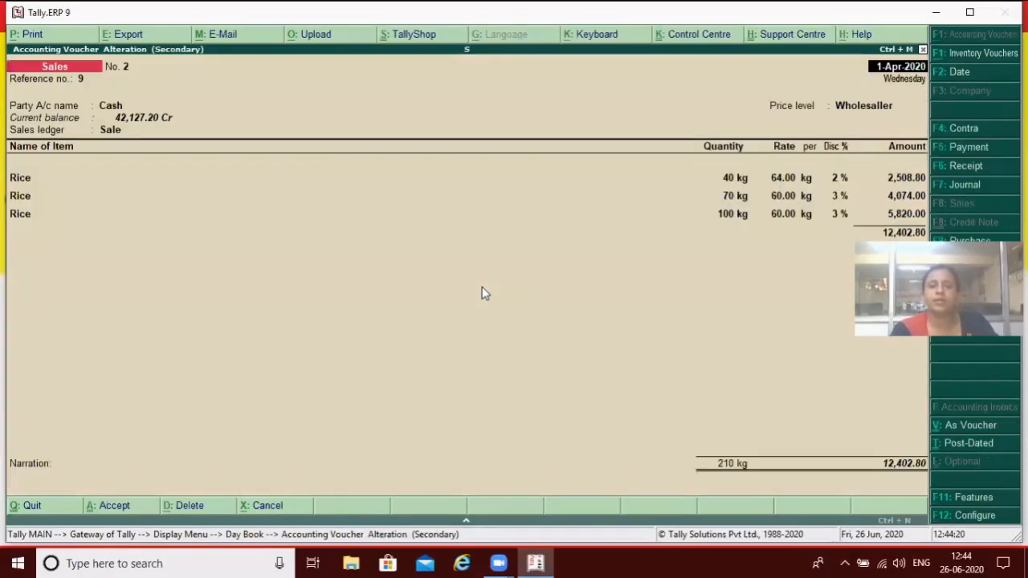
{"action": "key", "text": "Escape"}
{"action": "key", "text": "Return"}
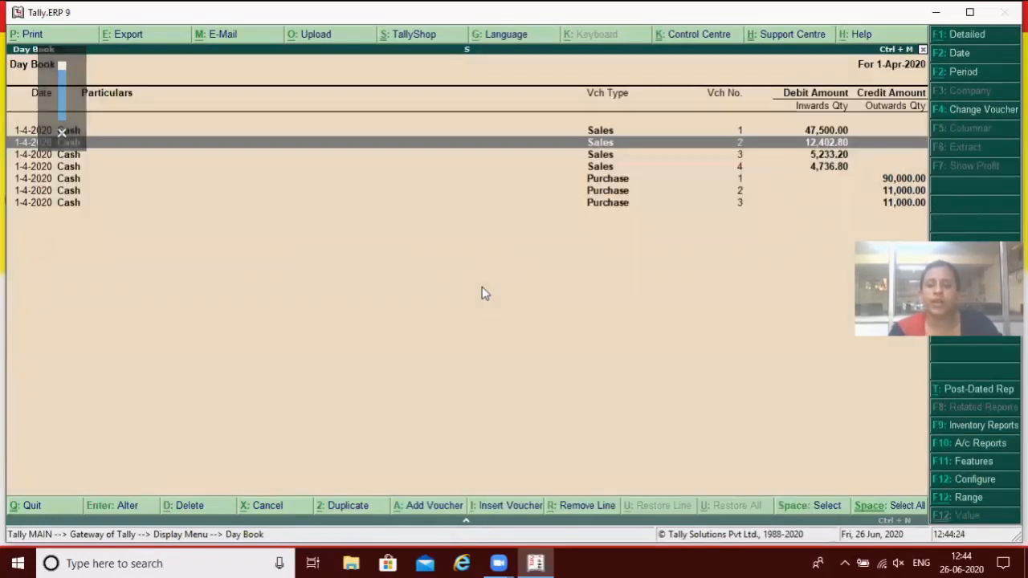
{"action": "key", "text": "Down"}
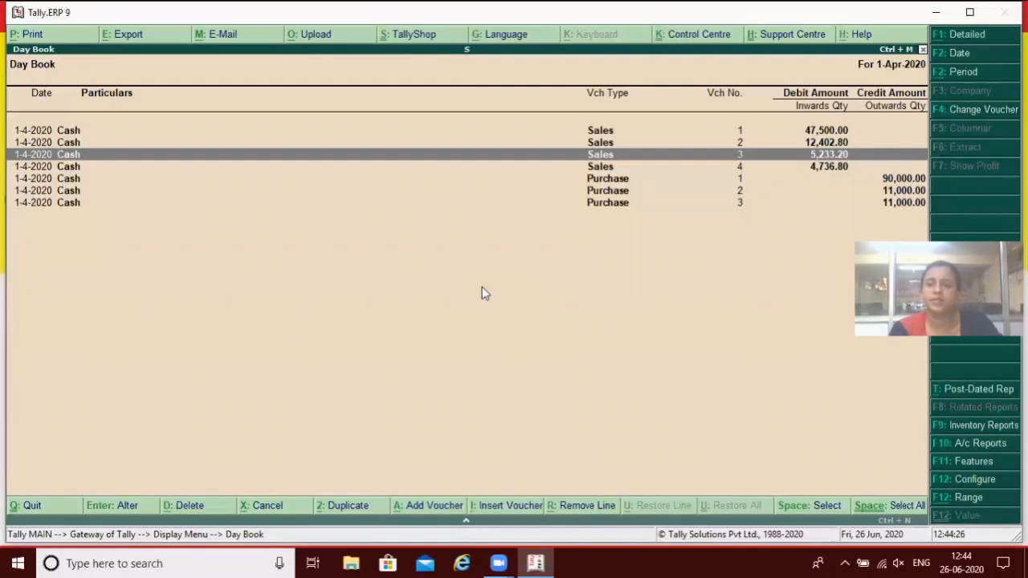
Open the Retailer sales voucher No. 3 for alteration, keeping its party, despatch, order and buyer's details up to the first Rice line.
{"action": "key", "text": "Return"}
{"action": "key", "text": "Return"}
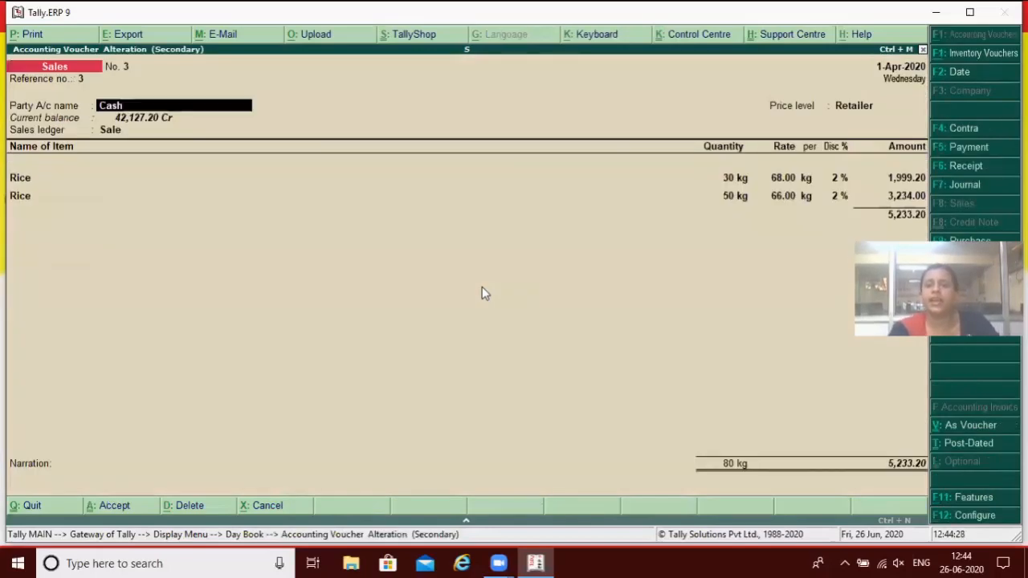
{"action": "key", "text": "Return"}
{"action": "key", "text": "Return"}
{"action": "key", "text": "Return"}
{"action": "key", "text": "Return"}
{"action": "key", "text": "Return"}
{"action": "key", "text": "Return"}
{"action": "key", "text": "Return"}
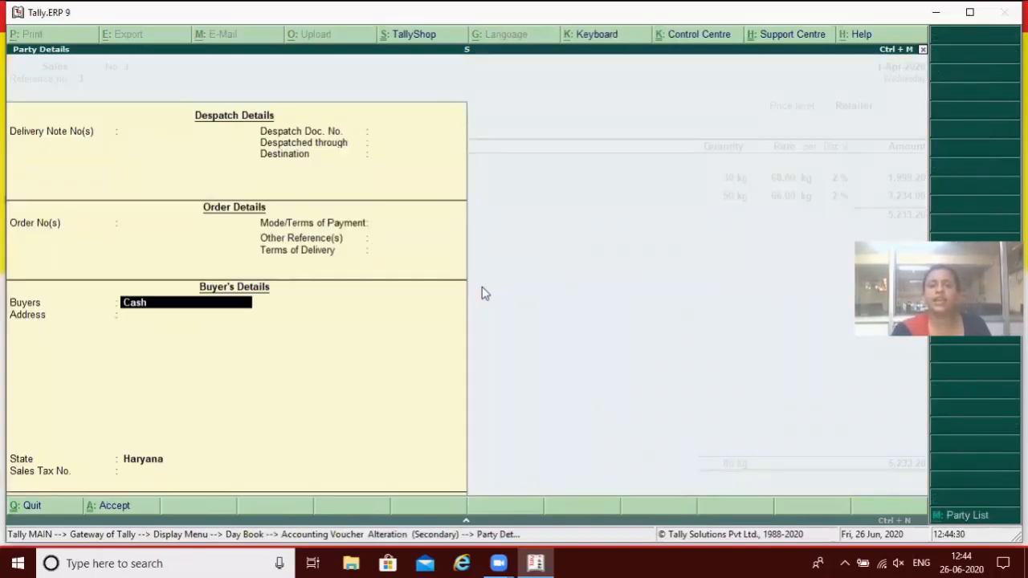
{"action": "key", "text": "Return"}
{"action": "key", "text": "Return"}
{"action": "key", "text": "Return"}
{"action": "key", "text": "Return"}
{"action": "key", "text": "Return"}
{"action": "key", "text": "Return"}
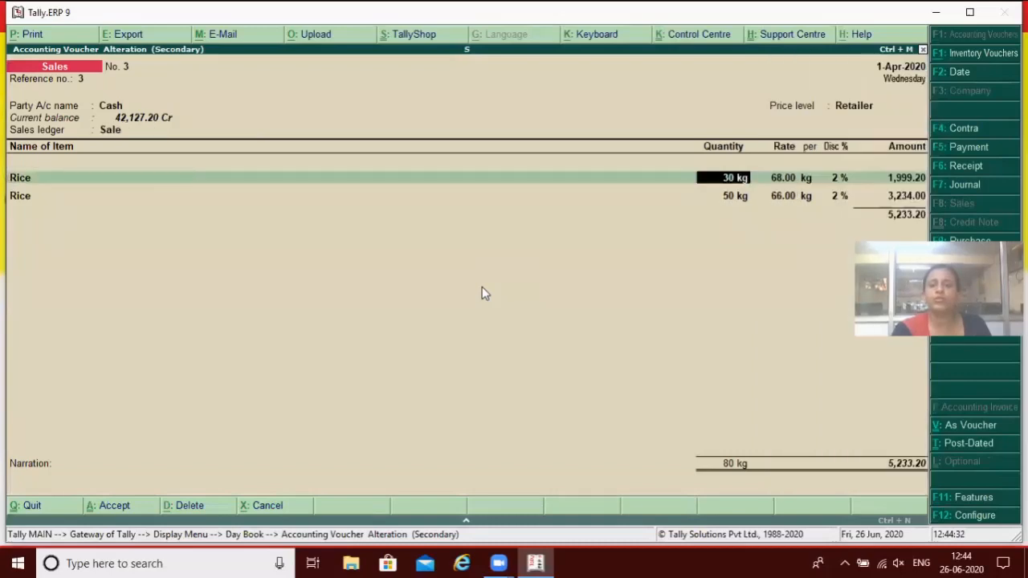
Set the first Rice line's quantity to 20 kg in sales voucher No. 3, keeping its rate.
{"action": "type", "text": "20"}
{"action": "key", "text": "Return"}
{"action": "key", "text": "Return"}
{"action": "key", "text": "Return"}
{"action": "key", "text": "BackSpace"}
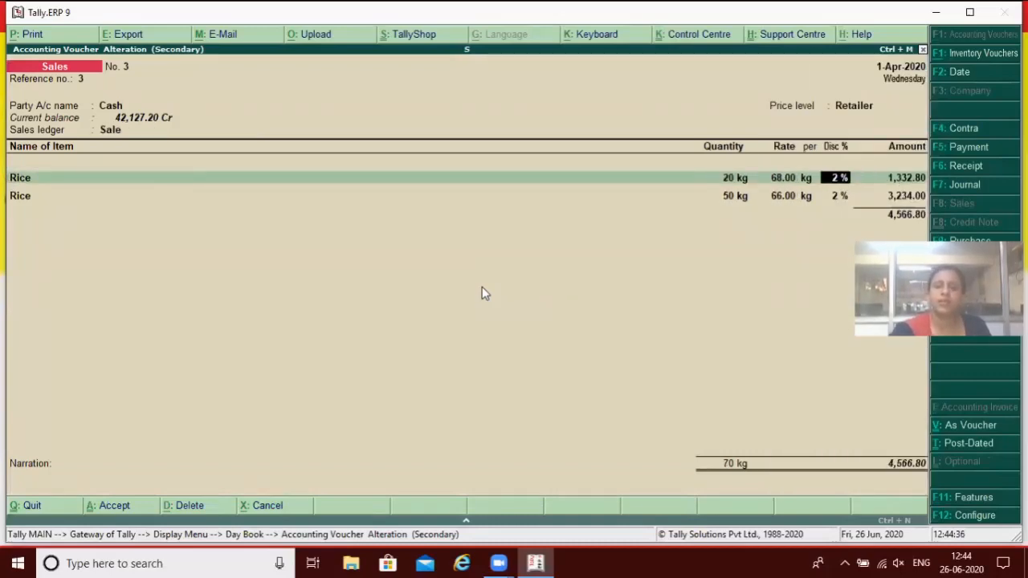
Keep the 2 % discount and the second Rice line, end the item list and save the altered sales voucher.
{"action": "key", "text": "Return"}
{"action": "key", "text": "Return"}
{"action": "key", "text": "Return"}
{"action": "key", "text": "Return"}
{"action": "key", "text": "Return"}
{"action": "key", "text": "Return"}
{"action": "key", "text": "Return"}
{"action": "key", "text": "Return"}
{"action": "key", "text": "Return"}
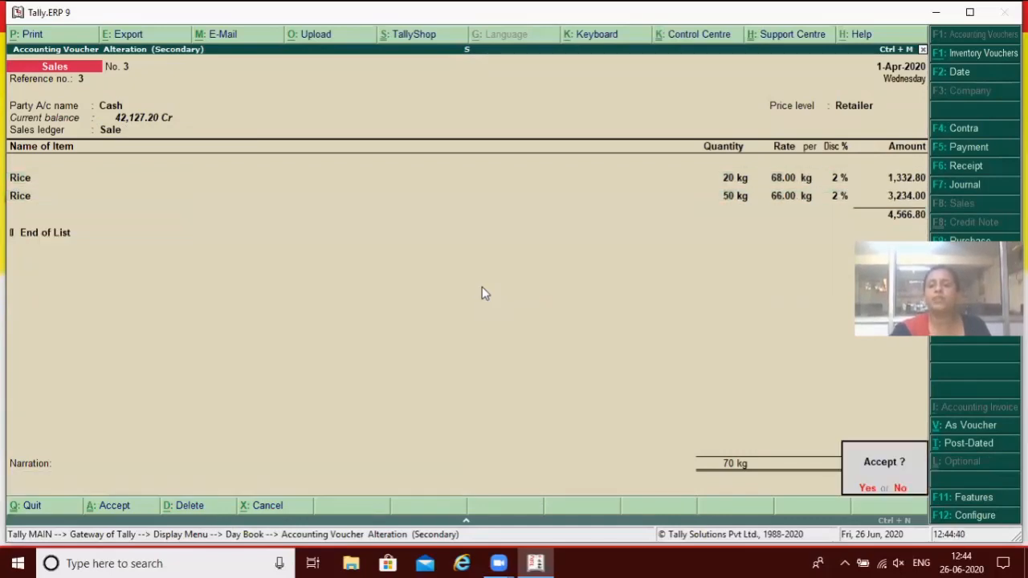
{"action": "key", "text": "y"}
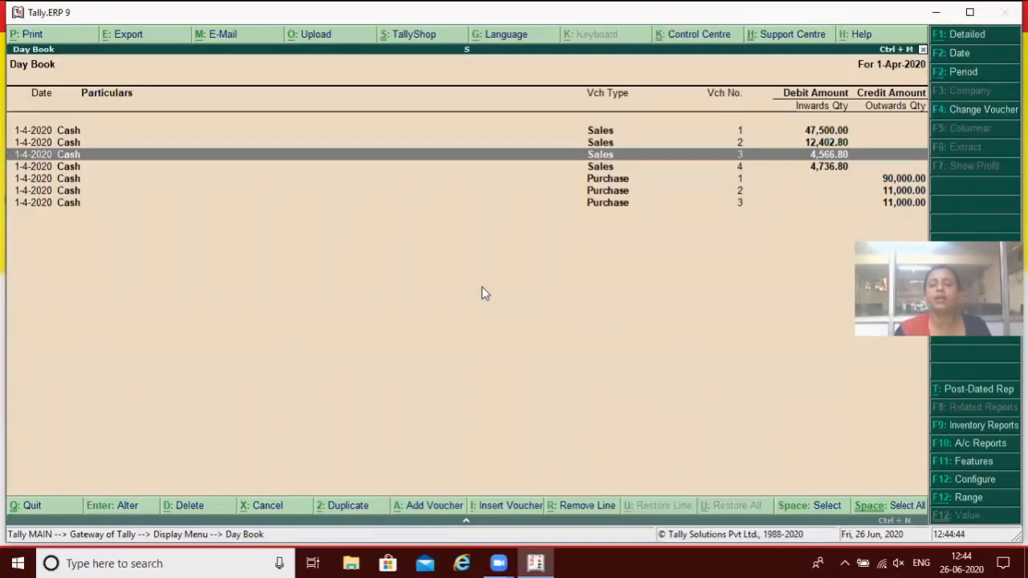
Leave the Day Book for the Gateway of Tally and open the Inventory Features of company S.
{"action": "key", "text": "Escape"}
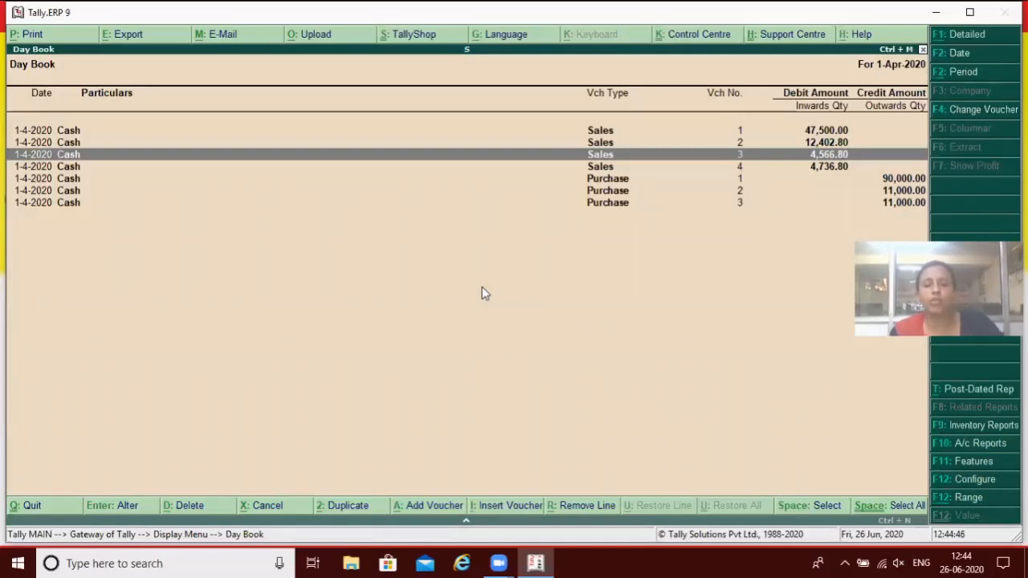
{"action": "key", "text": "Escape"}
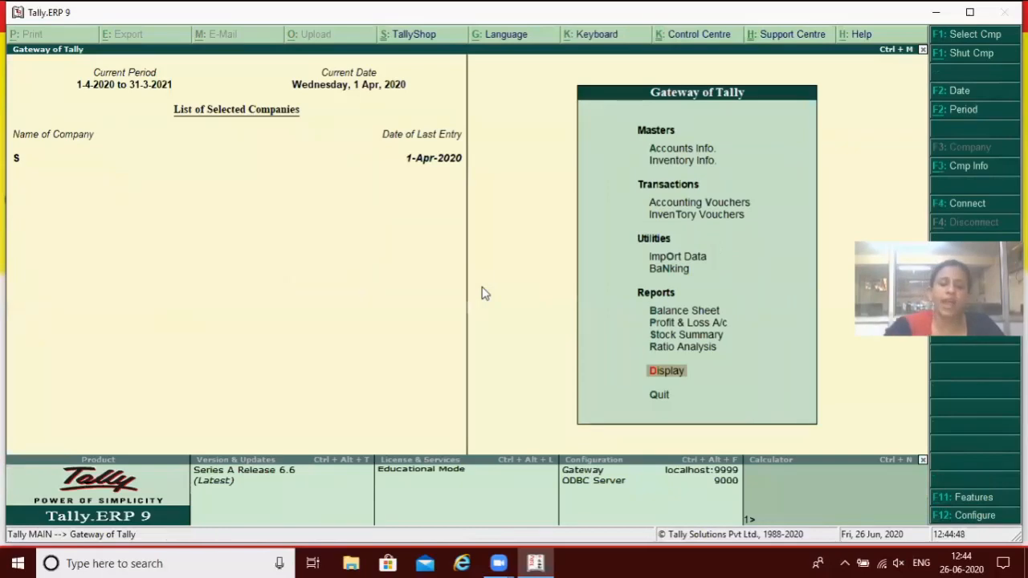
{"action": "key", "text": "F11"}
{"action": "key", "text": "Down"}
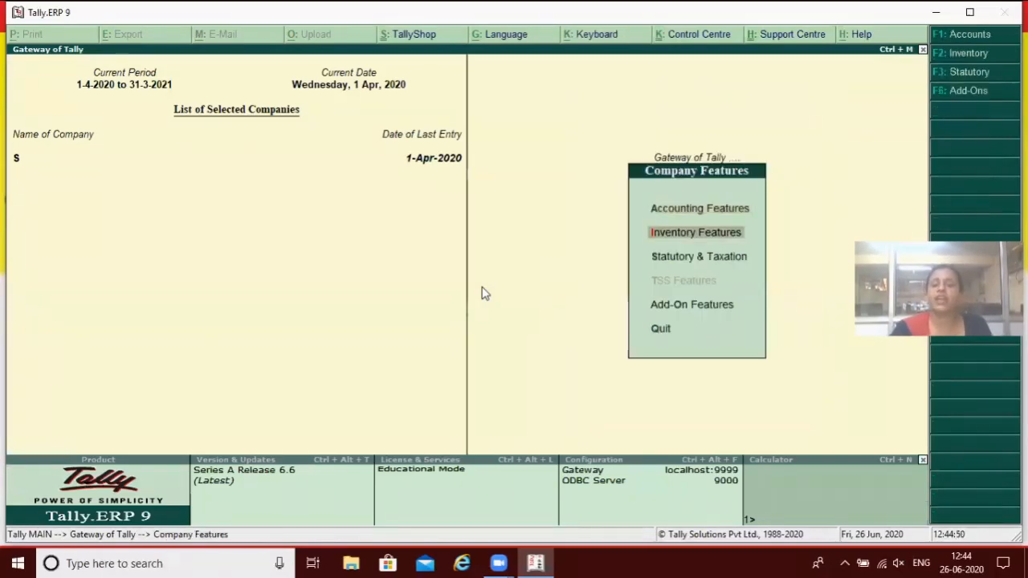
{"action": "key", "text": "Return"}
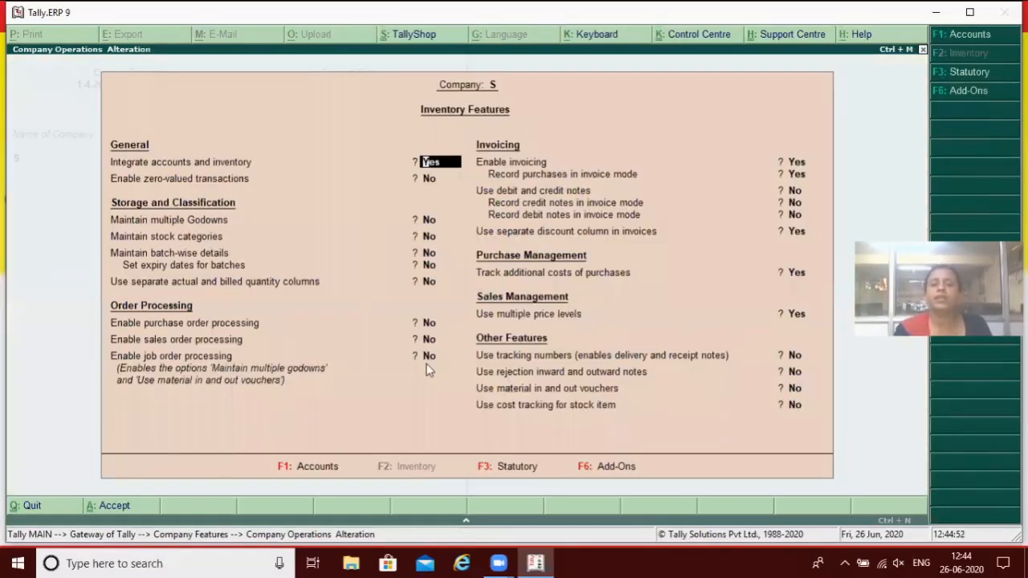